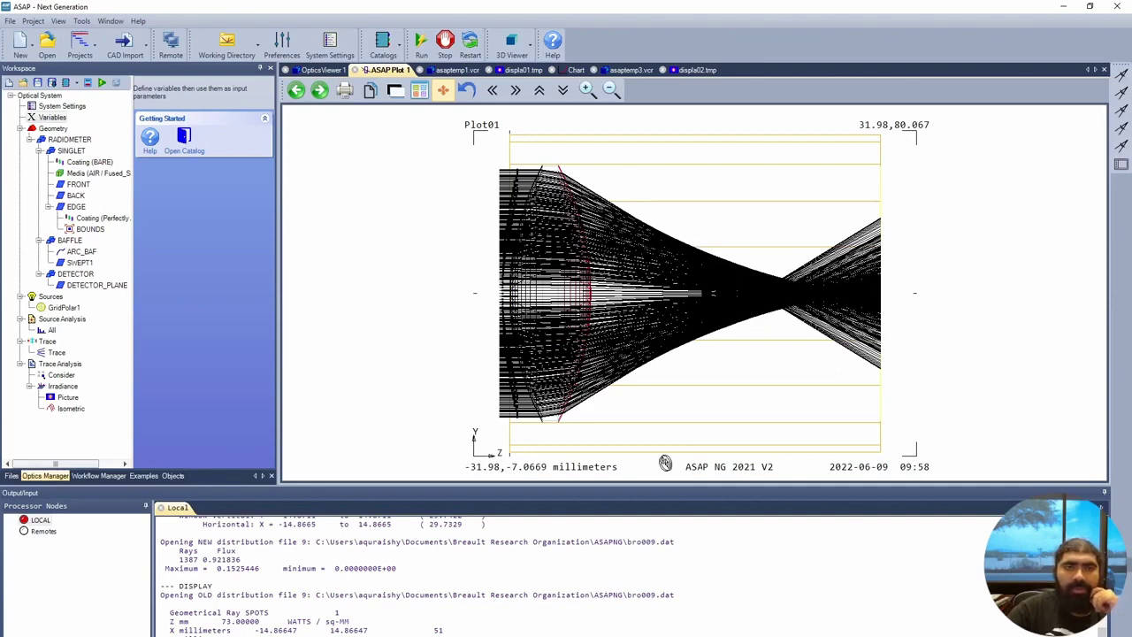
Examine the finished radiometer's 3D ray trace and its irradiance distributions in the spot picture and isometric chart, probing several points of the picture.
click(456, 70)
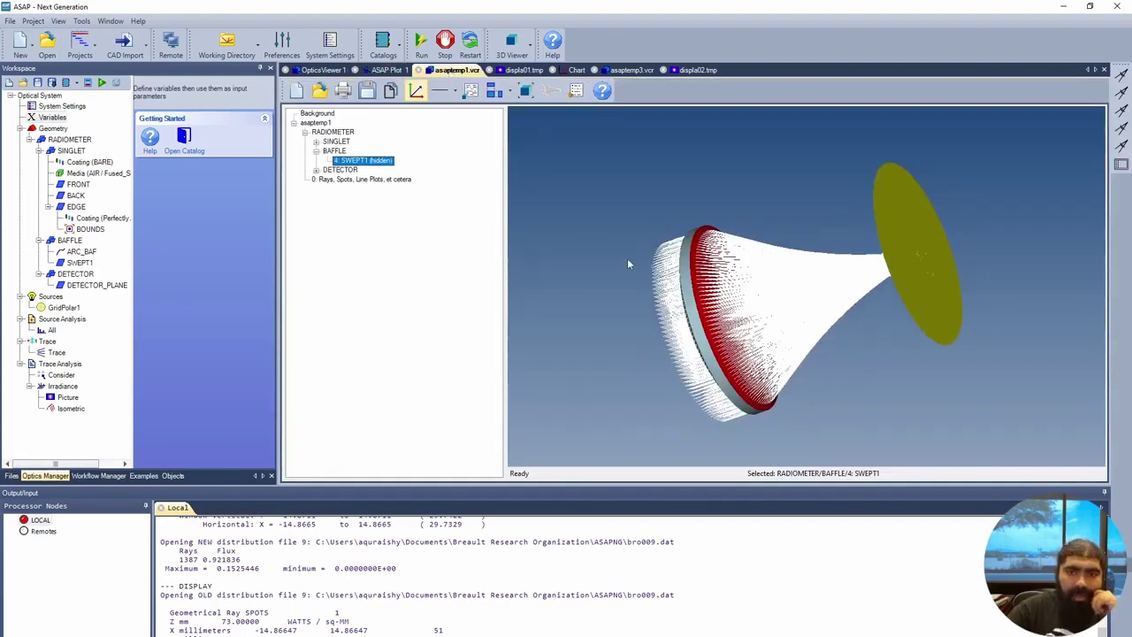
drag(628, 263, 652, 207)
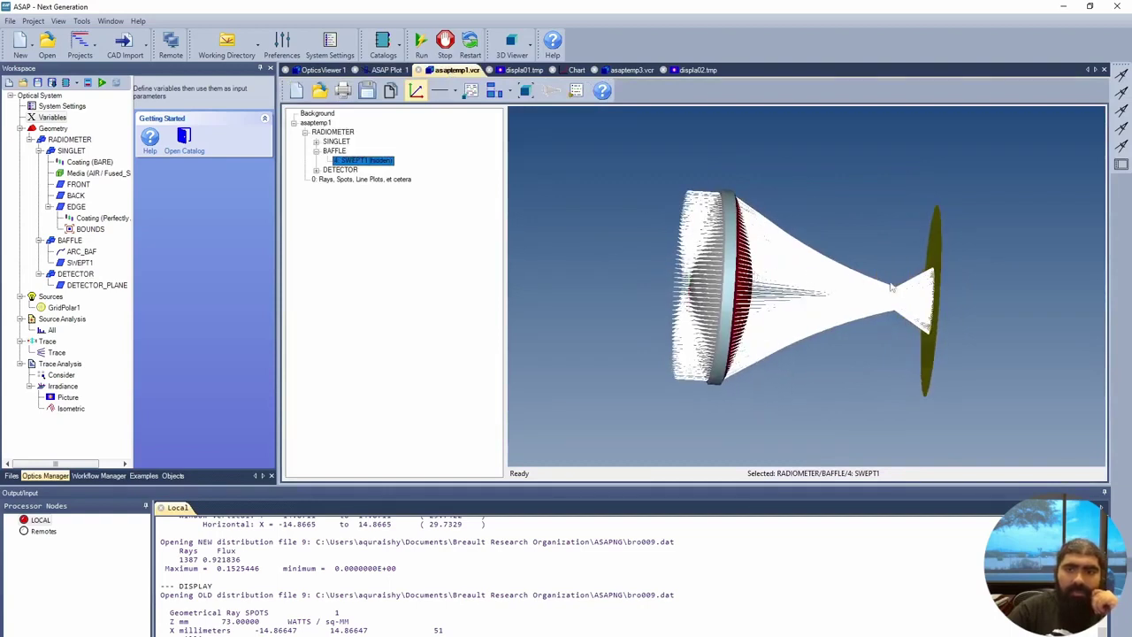
drag(802, 335, 839, 337)
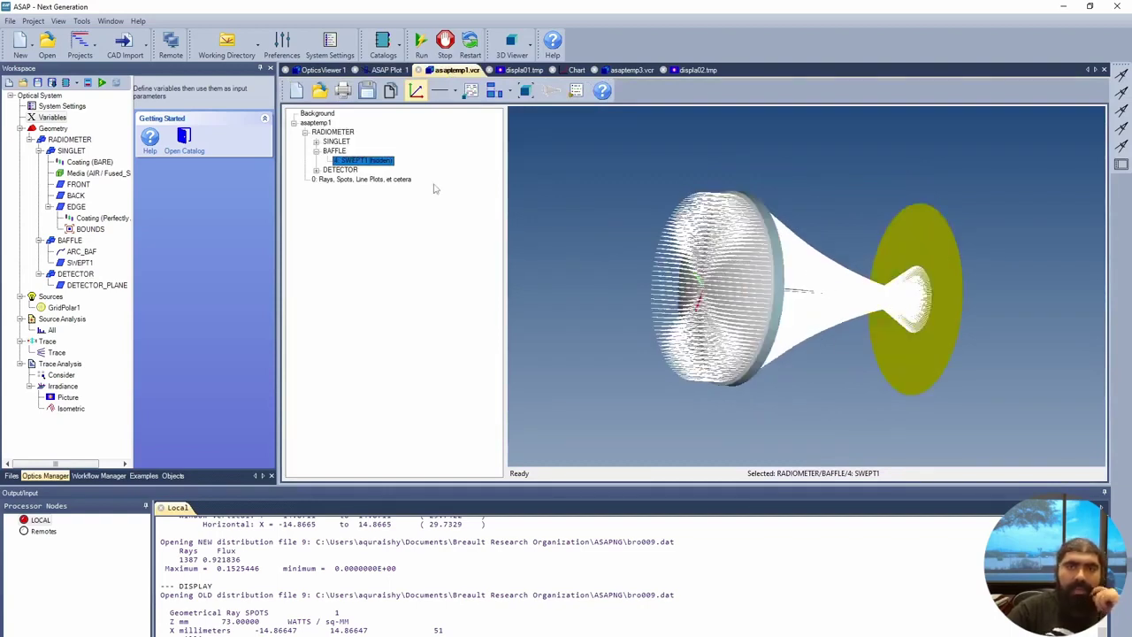
click(519, 71)
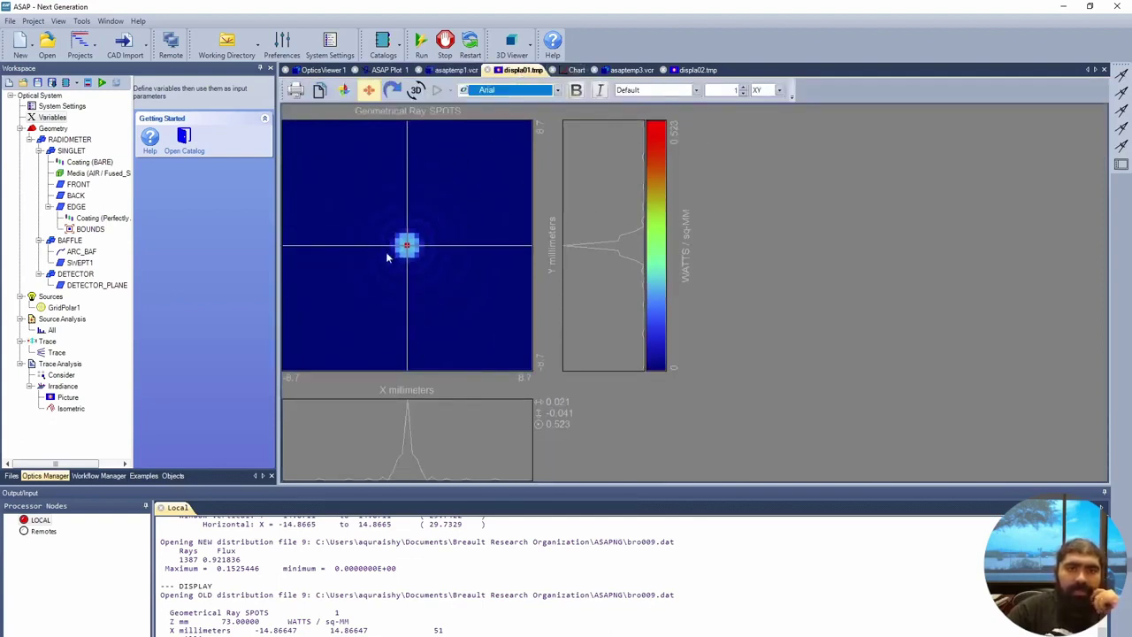
click(575, 70)
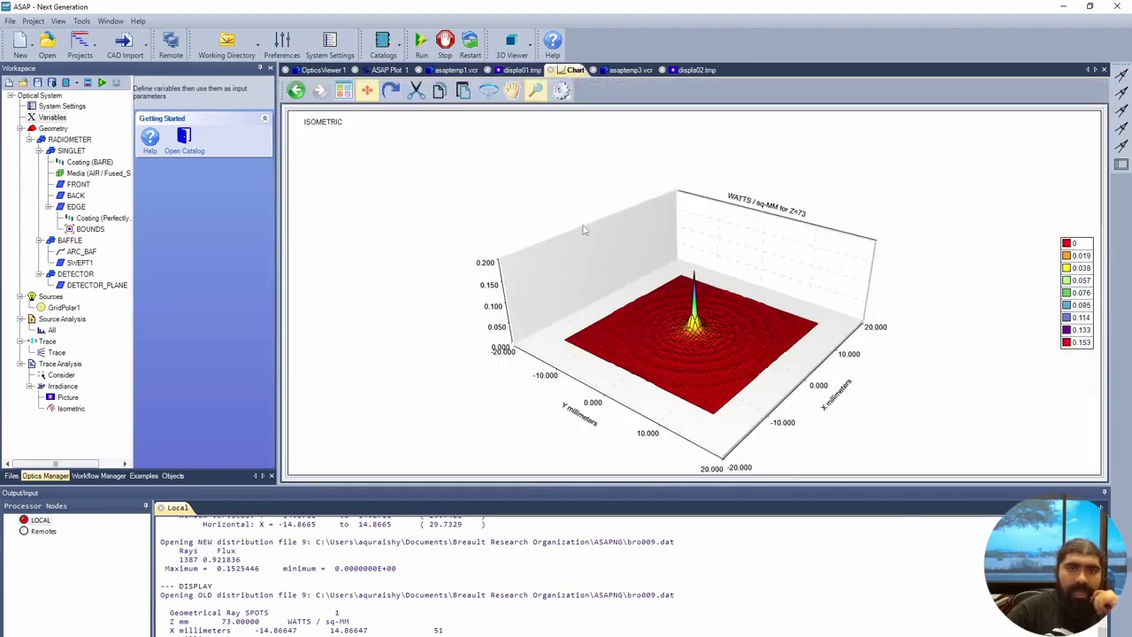
key(alt+Left)
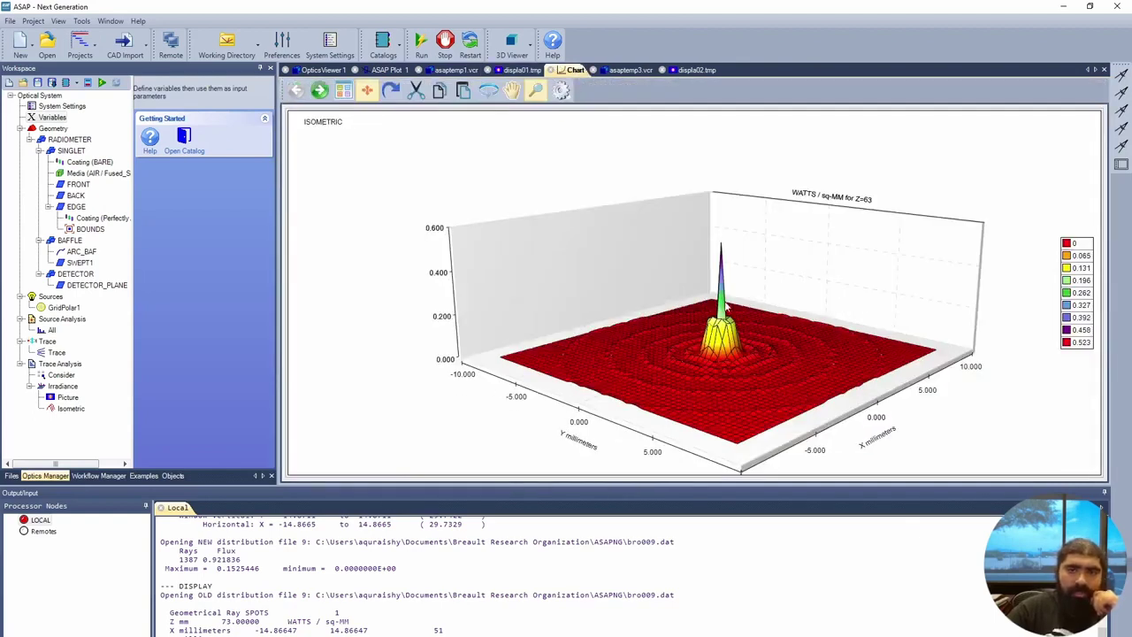
click(522, 70)
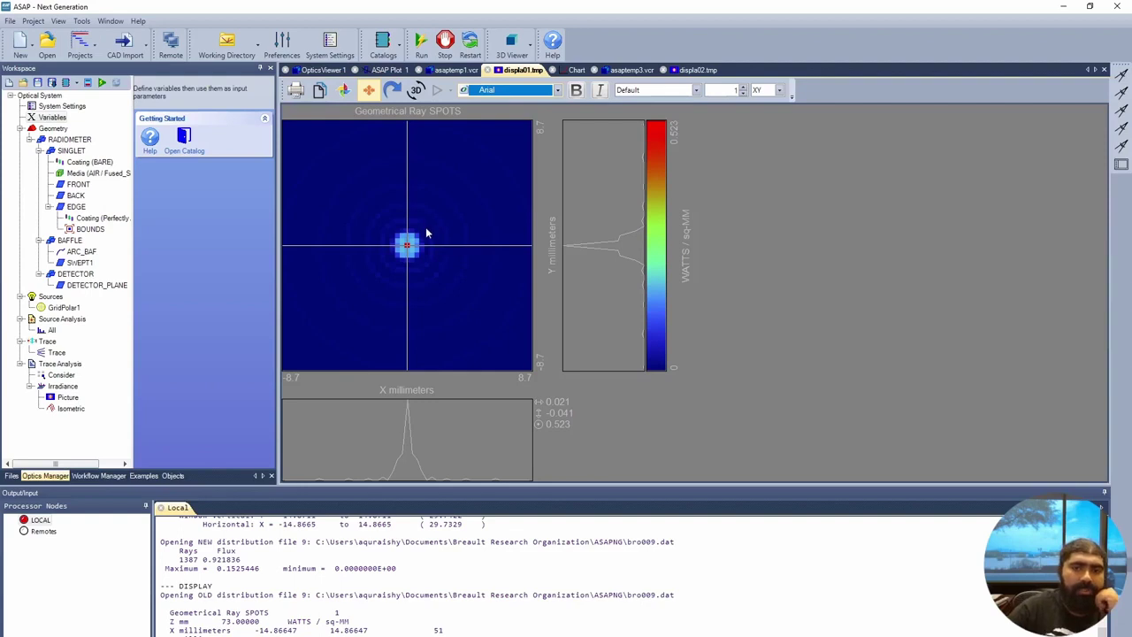
click(430, 264)
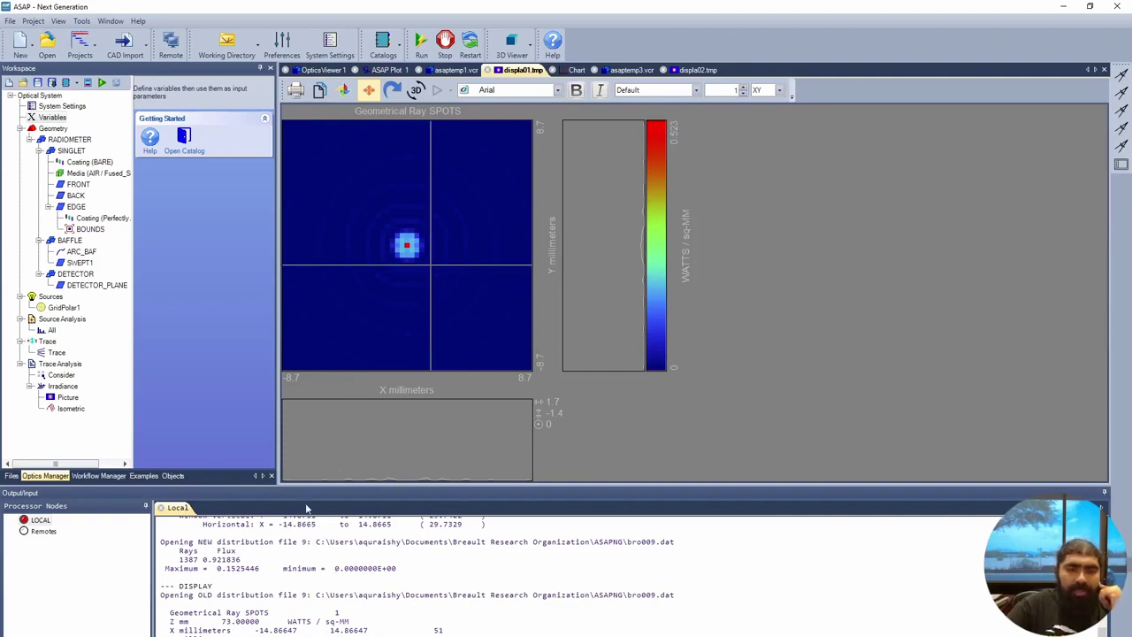
click(406, 245)
click(349, 230)
click(429, 282)
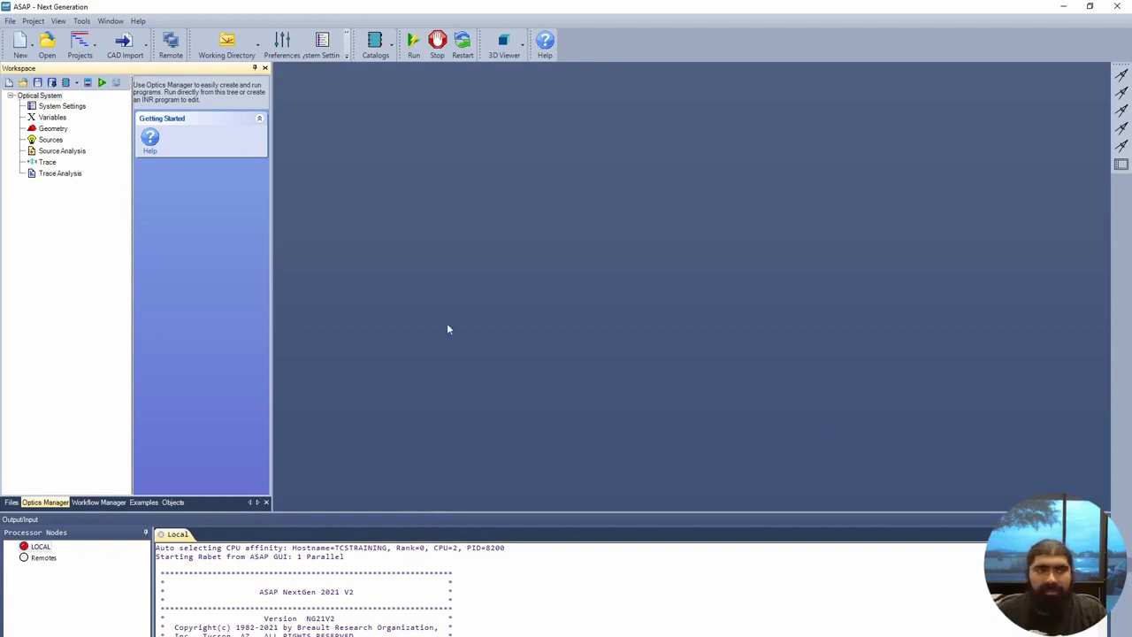
Review the General, Optics Manager, Plot Viewer, 3D Viewer and Input Window preferences without changing any setting.
click(282, 46)
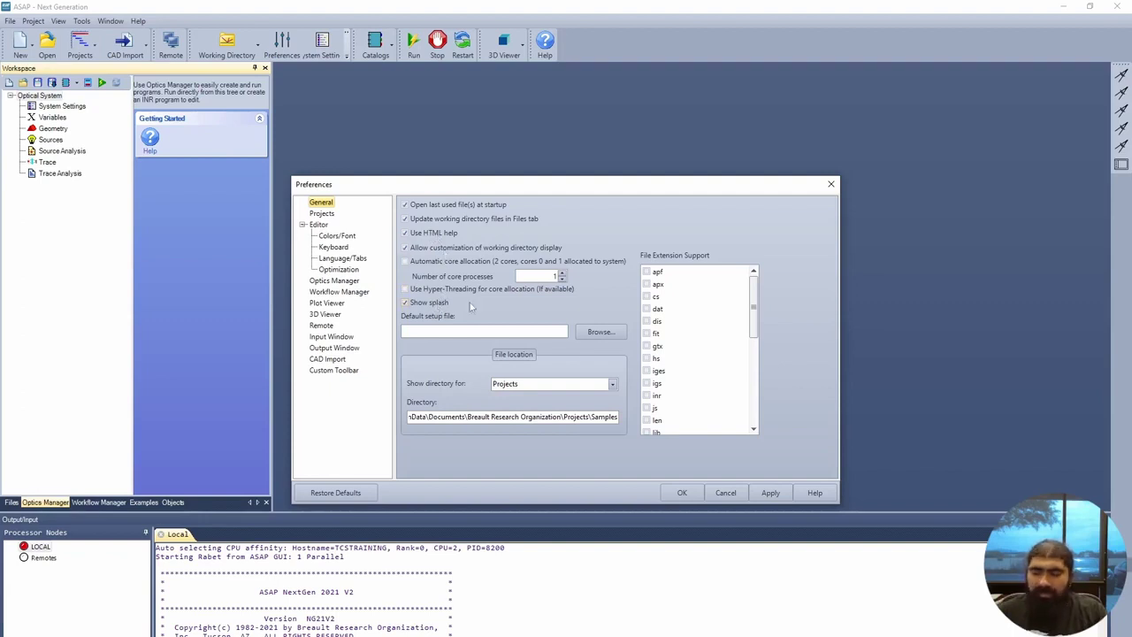
click(350, 283)
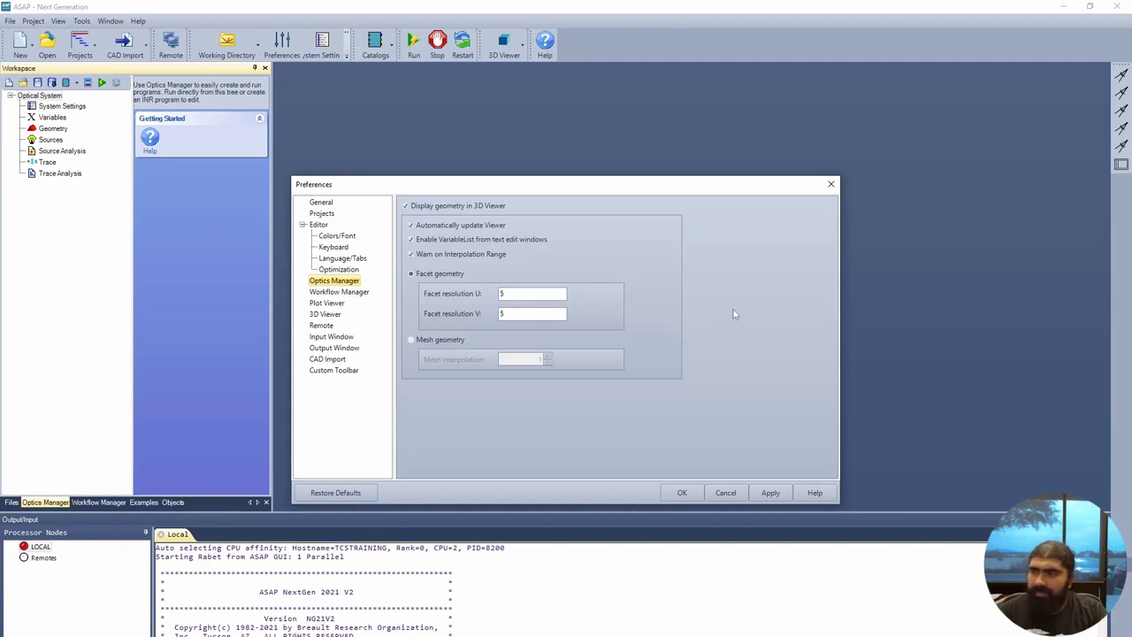
click(335, 304)
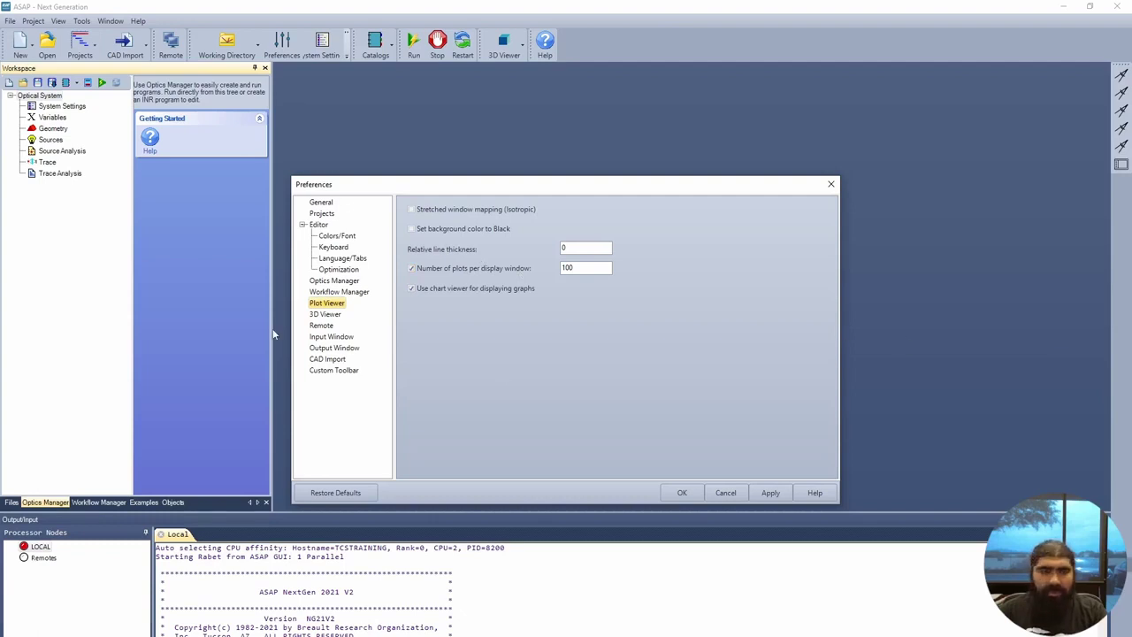
click(326, 316)
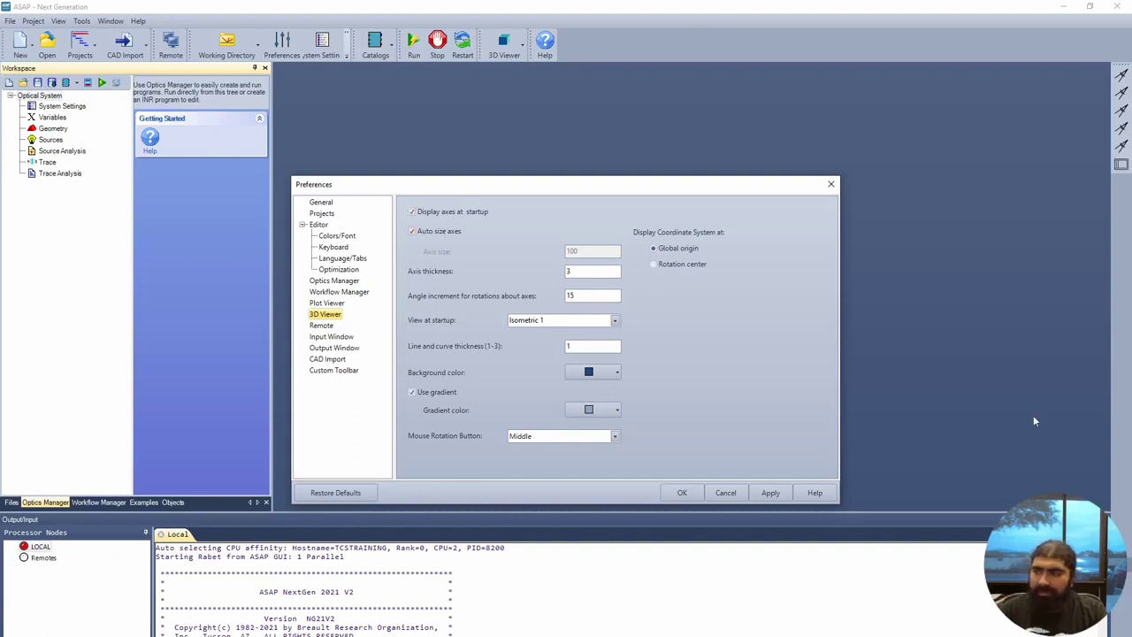
click(332, 337)
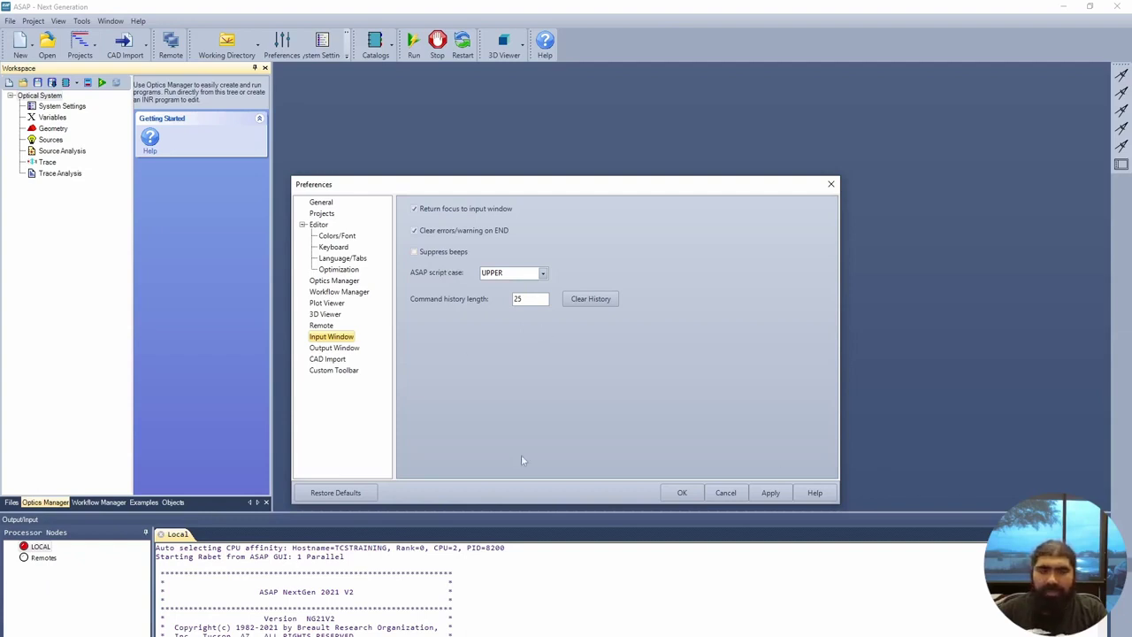
click(695, 497)
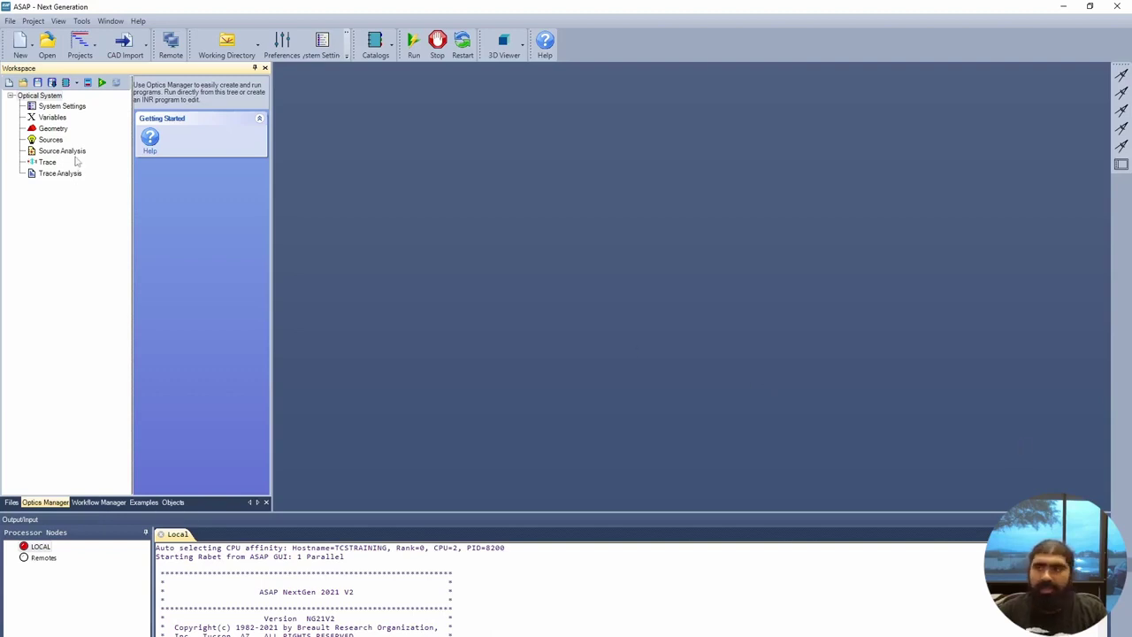
Insert a geometry branch directly under Geometry in the optical system tree and name it RADIOMETER.
click(55, 130)
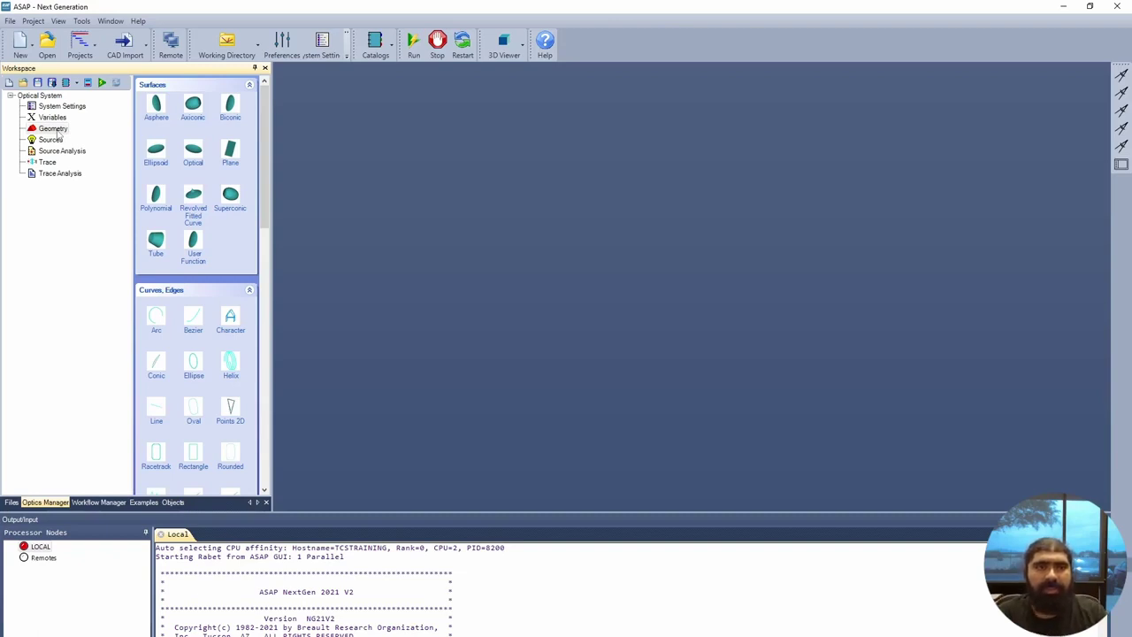
right_click(58, 134)
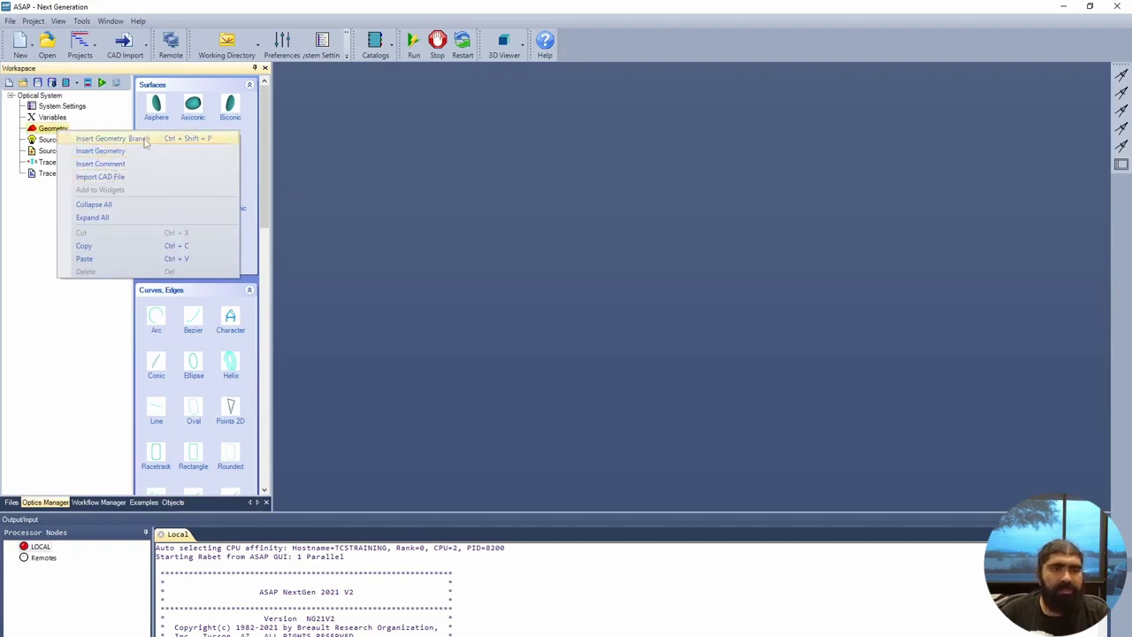
click(145, 140)
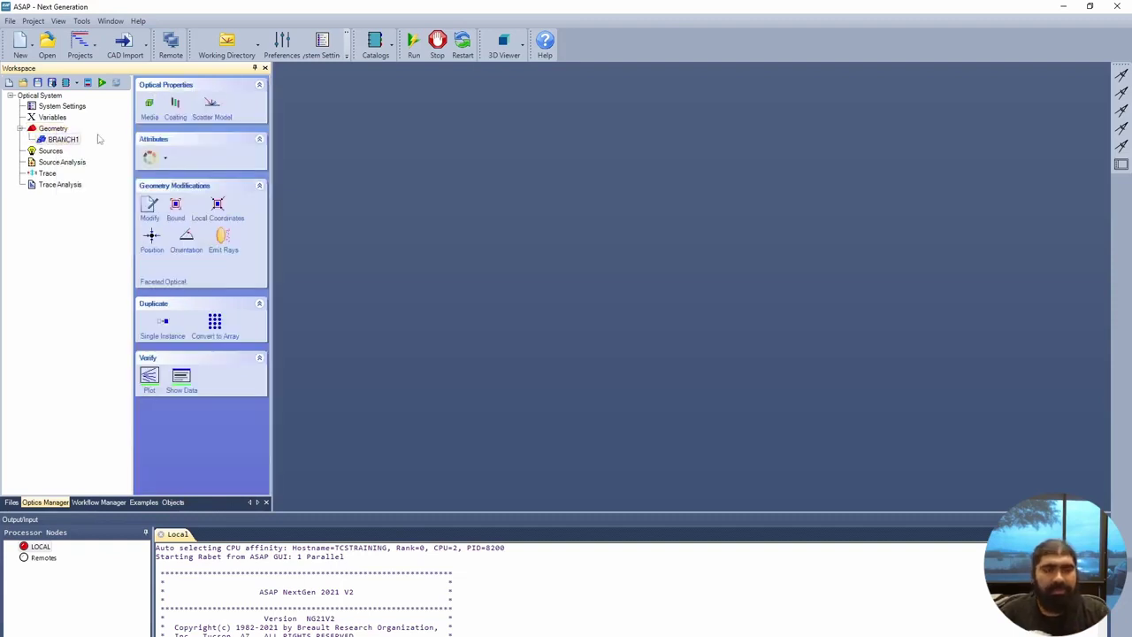
click(71, 142)
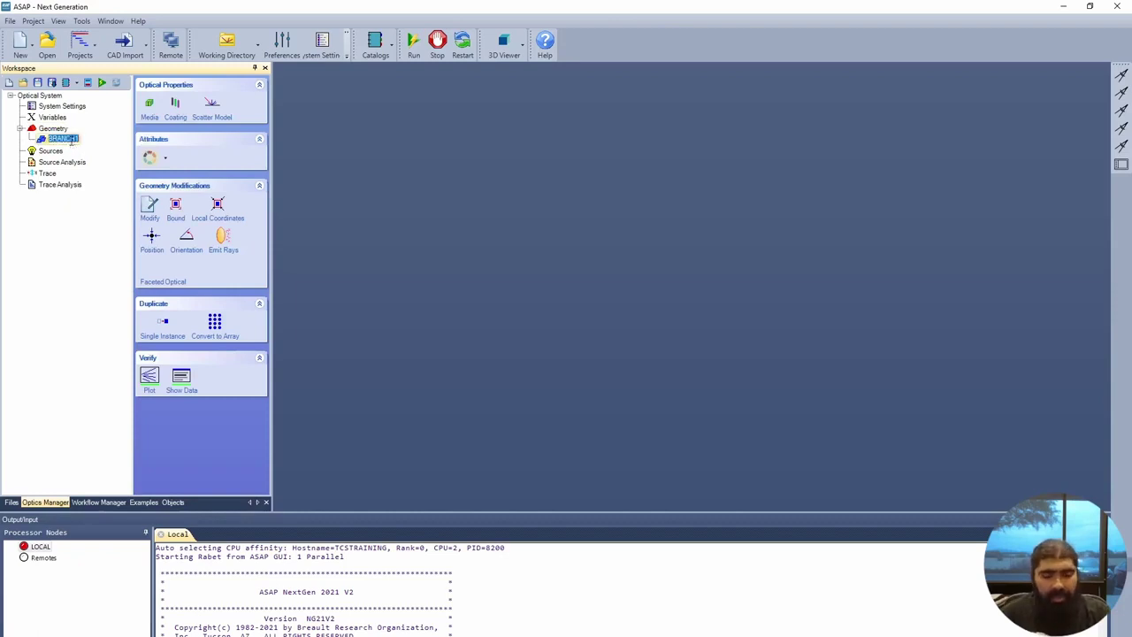
text(Radio)
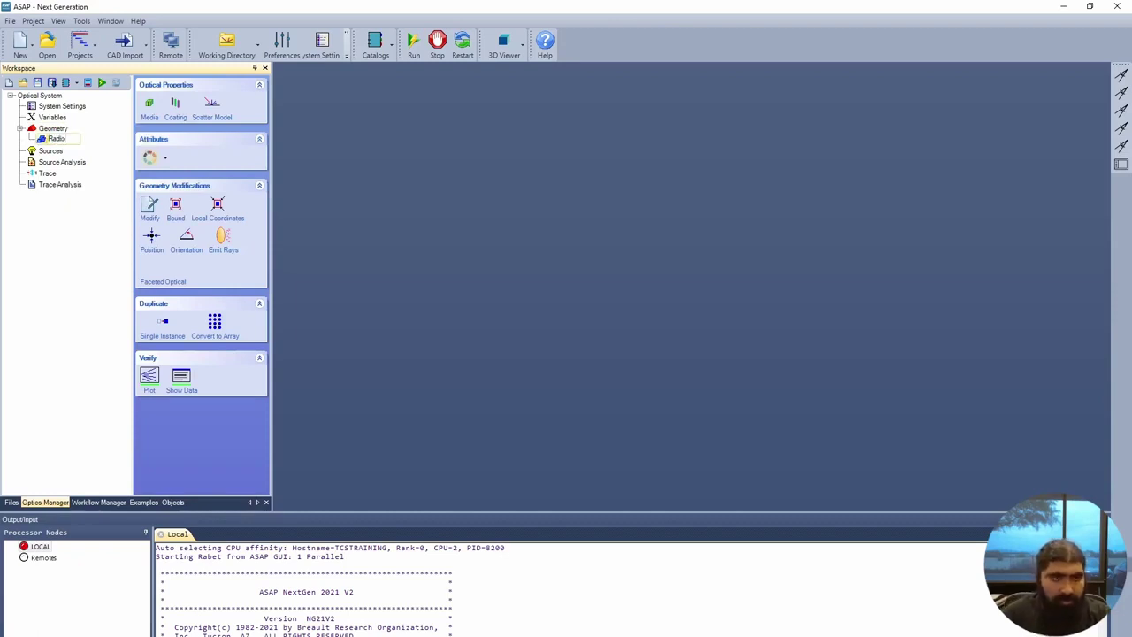
key(BackSpace)
key(BackSpace)
key(BackSpace)
key(BackSpace)
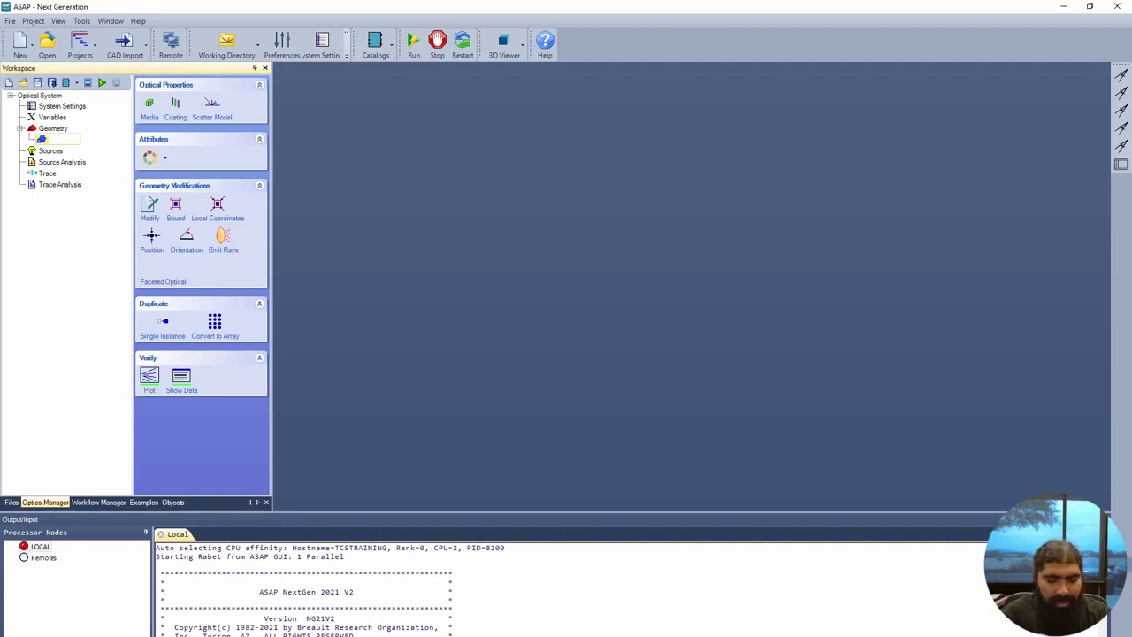
text(RADIOMET)
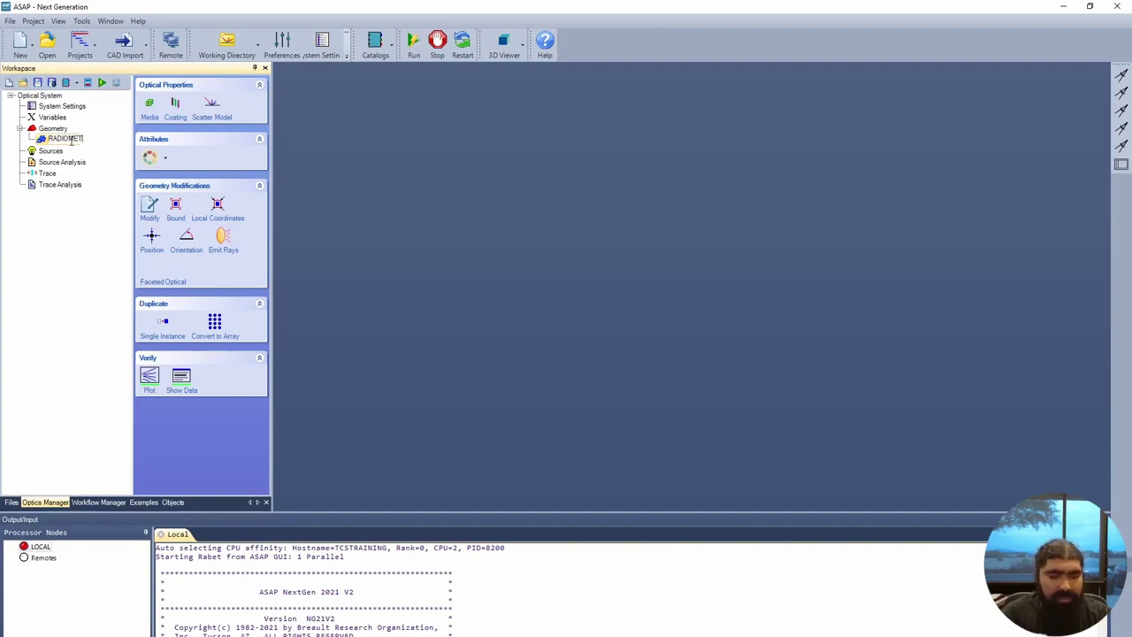
text(ER)
click(71, 230)
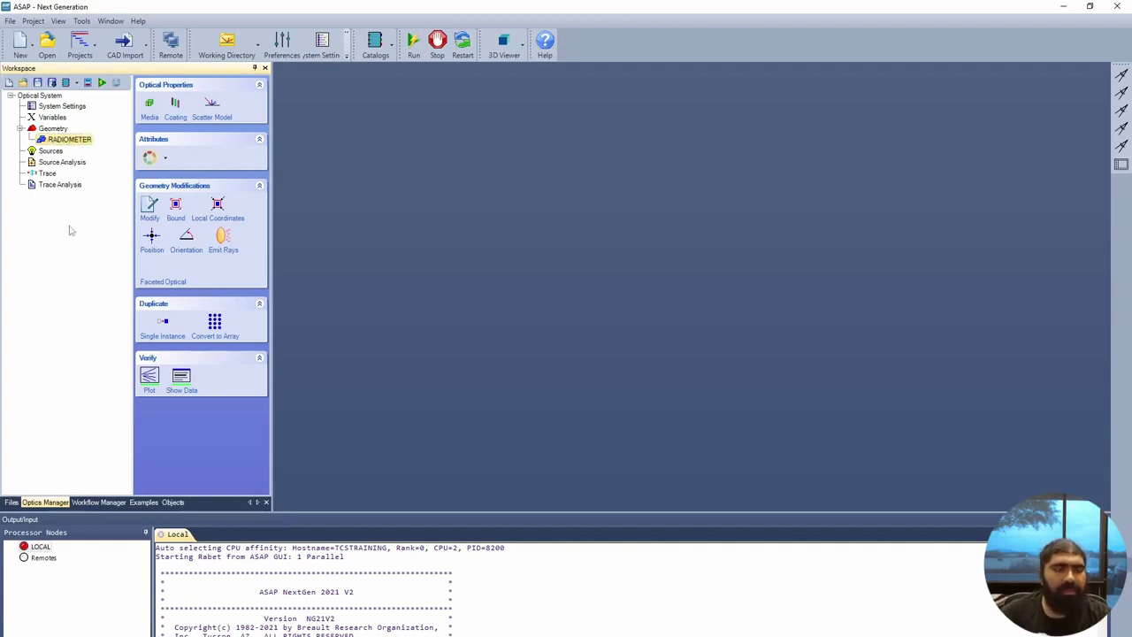
Add a geometry branch inside the RADIOMETER branch and name it SINGLET.
right_click(81, 144)
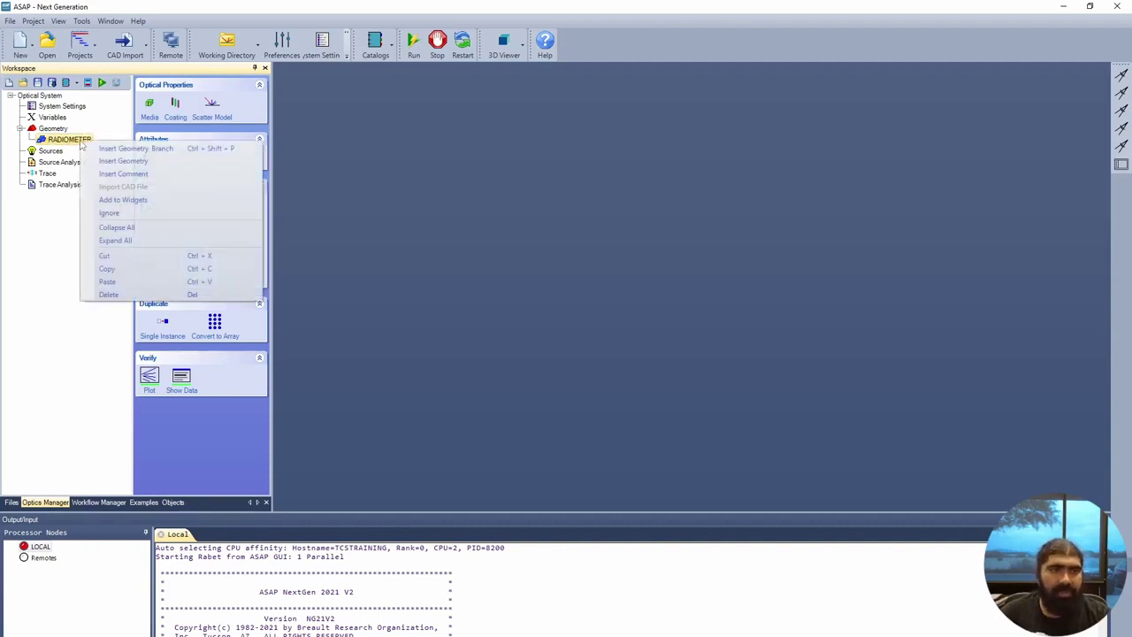
click(149, 149)
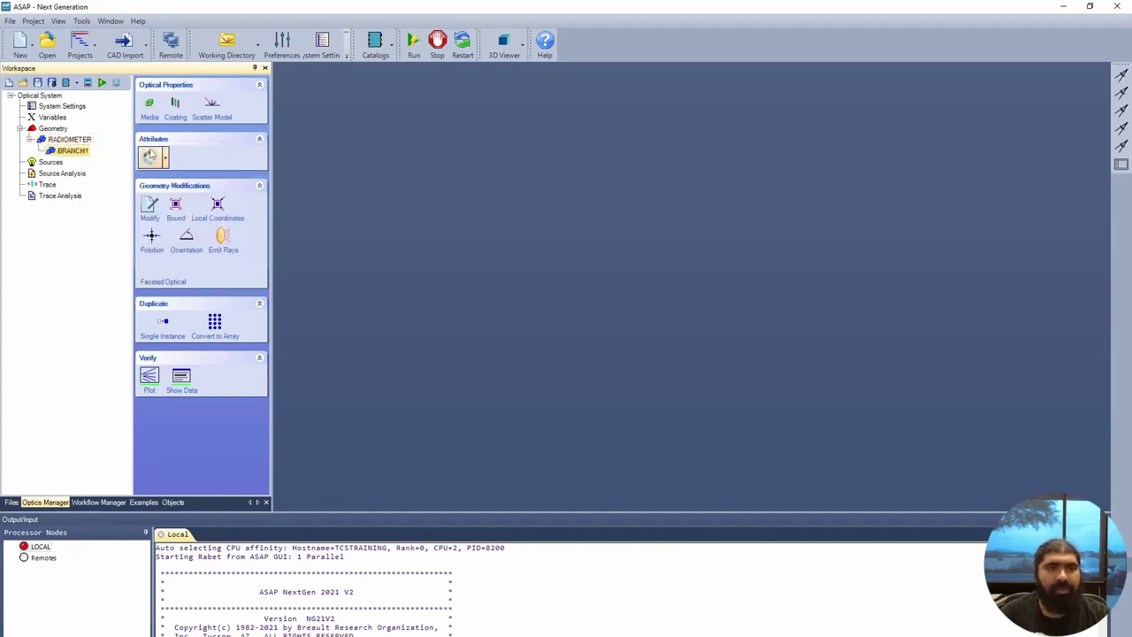
click(76, 152)
text(SINGLET)
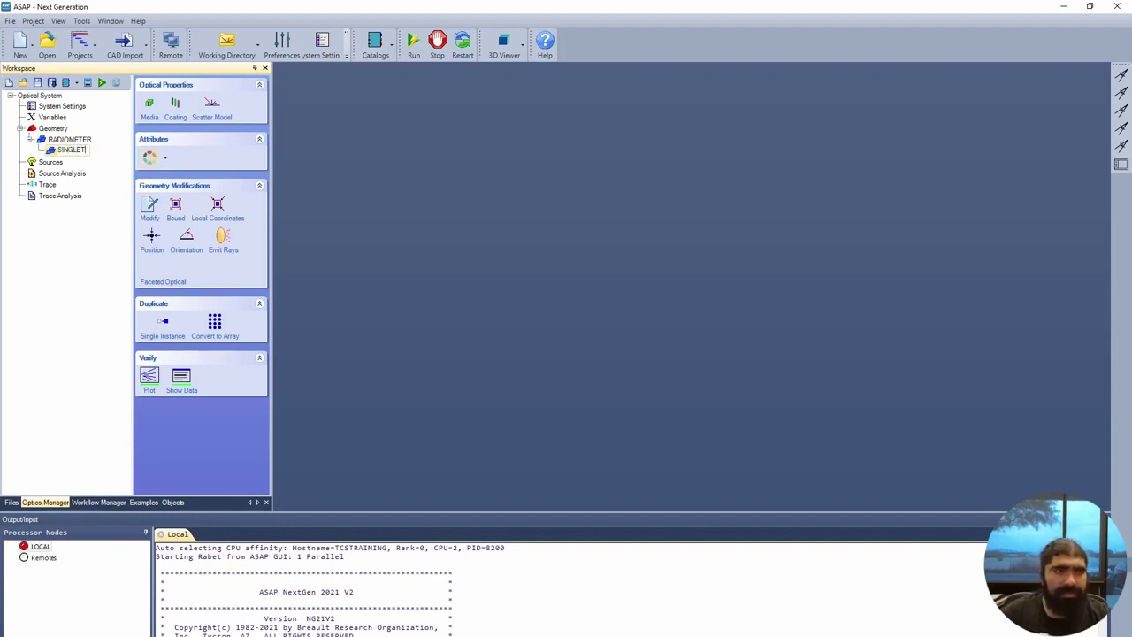
click(83, 146)
Add a second geometry branch inside RADIOMETER, after SINGLET, and name it BAFFLE.
right_click(80, 141)
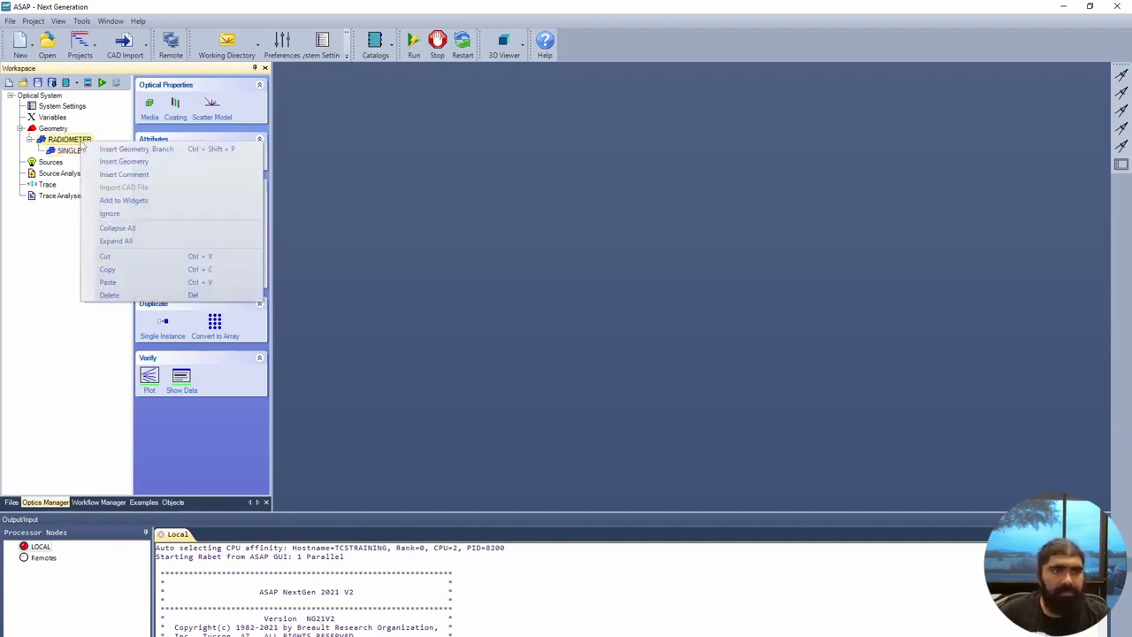
click(150, 156)
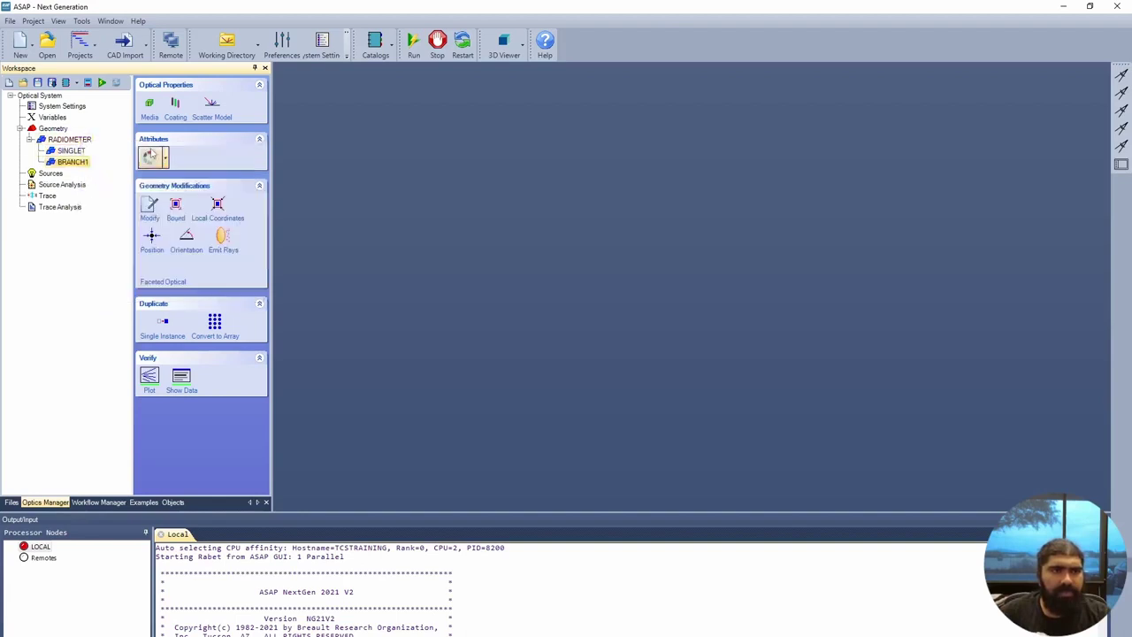
click(73, 163)
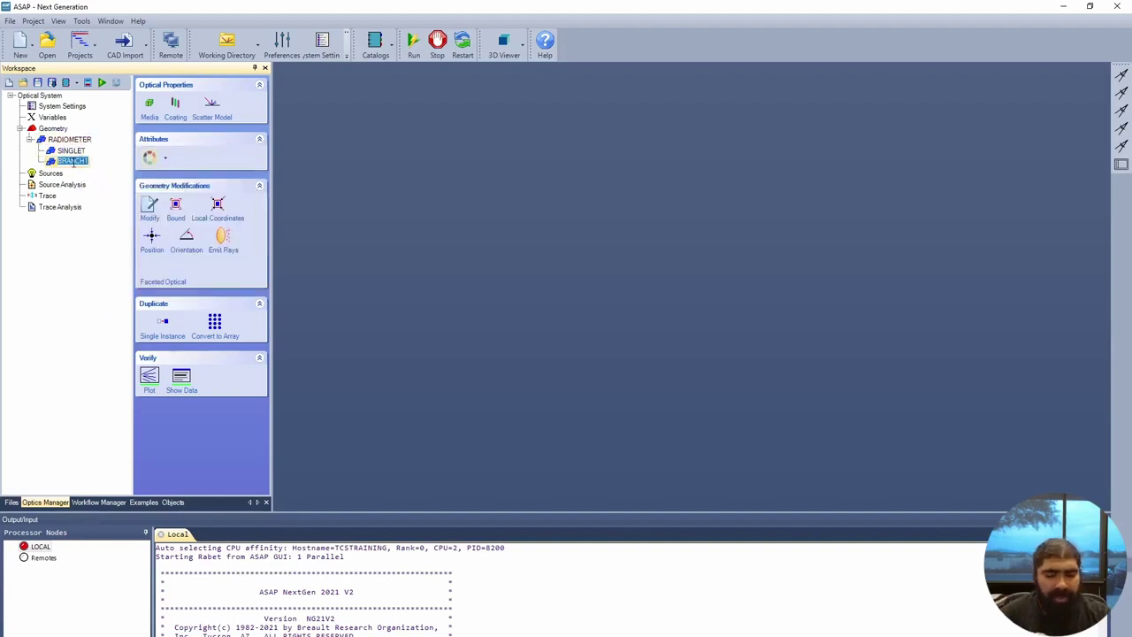
text(BAFFLE)
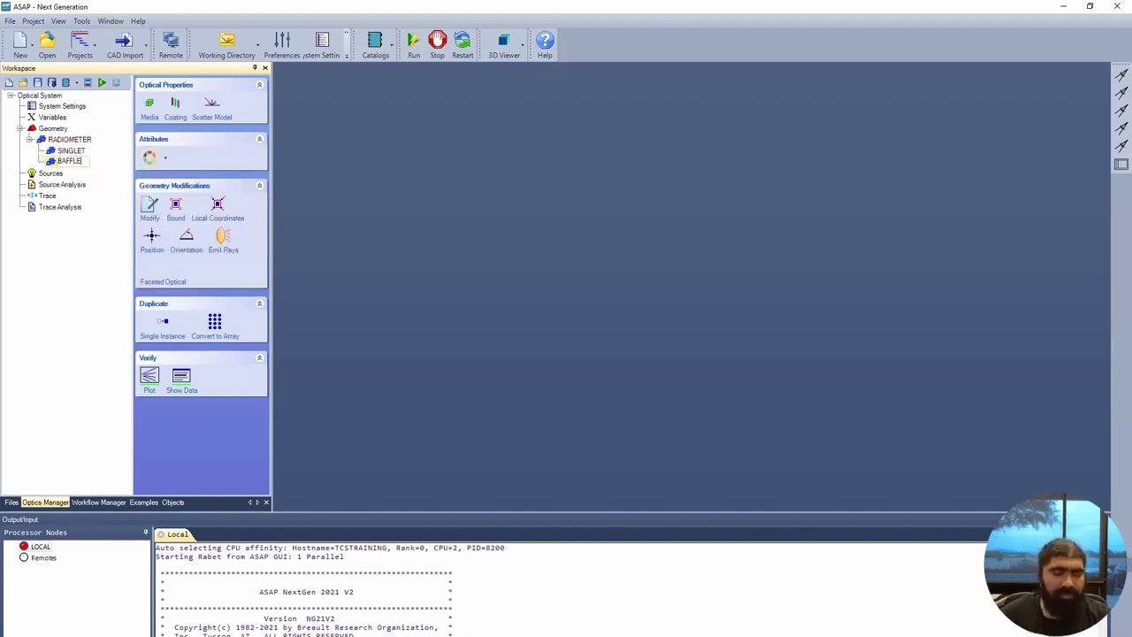
key(Return)
Add a third geometry branch inside RADIOMETER, after BAFFLE, and name it DETECTOR.
right_click(81, 142)
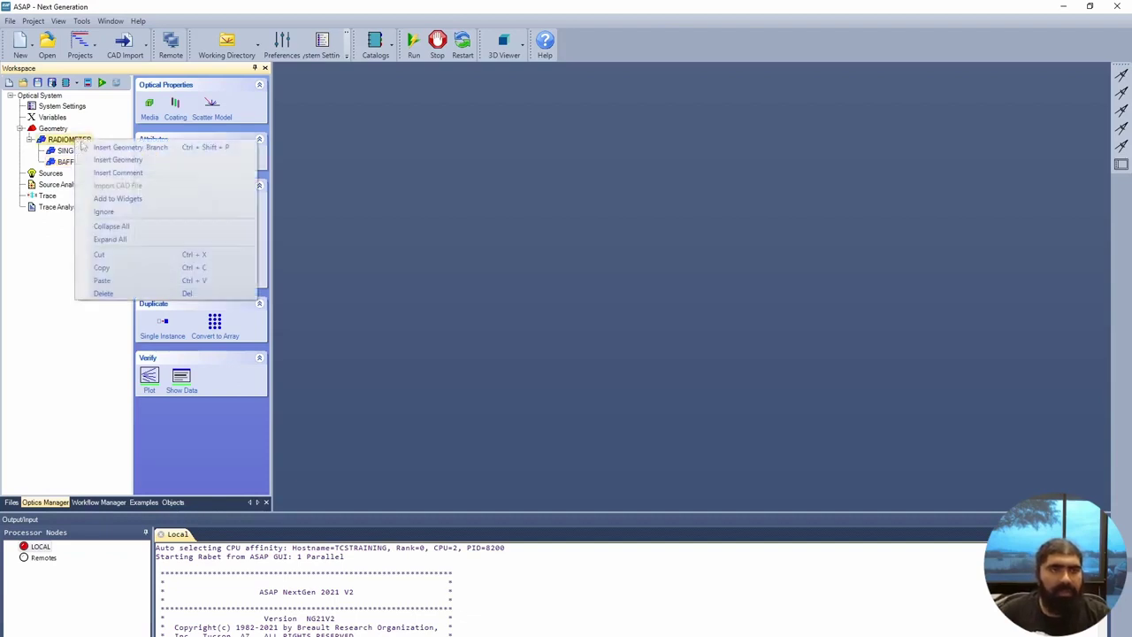
click(133, 160)
right_click(74, 143)
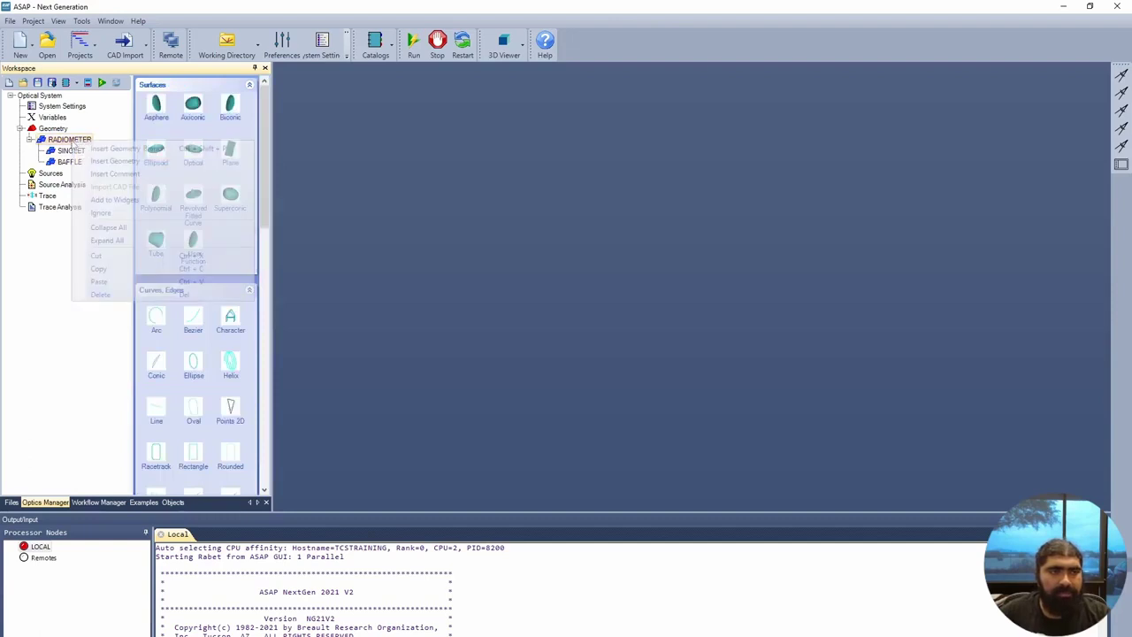
click(145, 149)
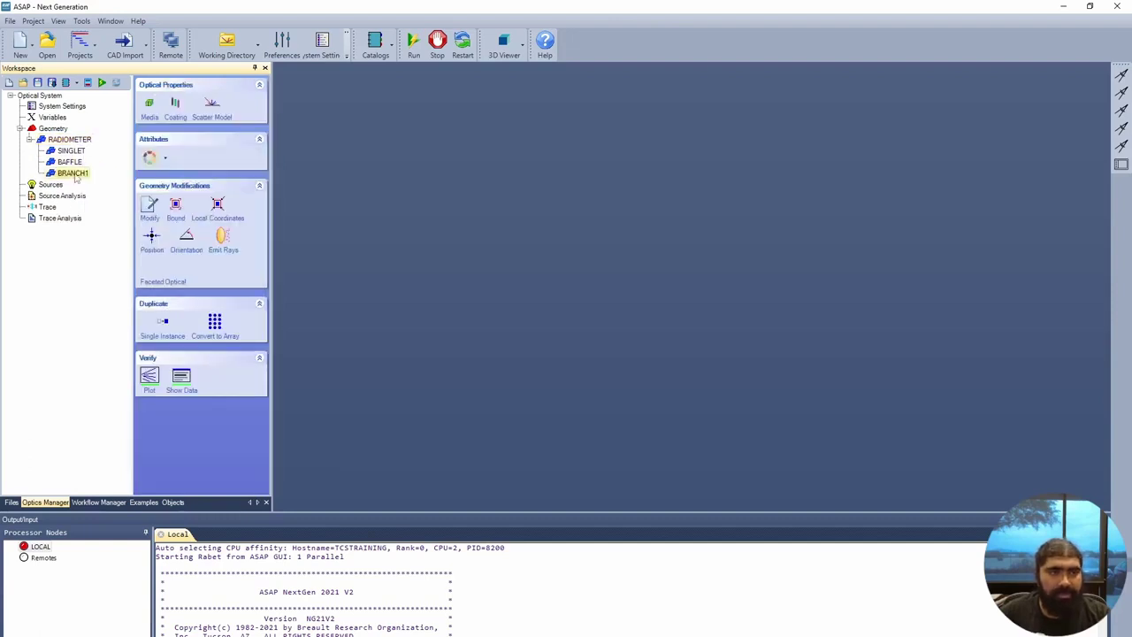
click(74, 172)
text(DETE)
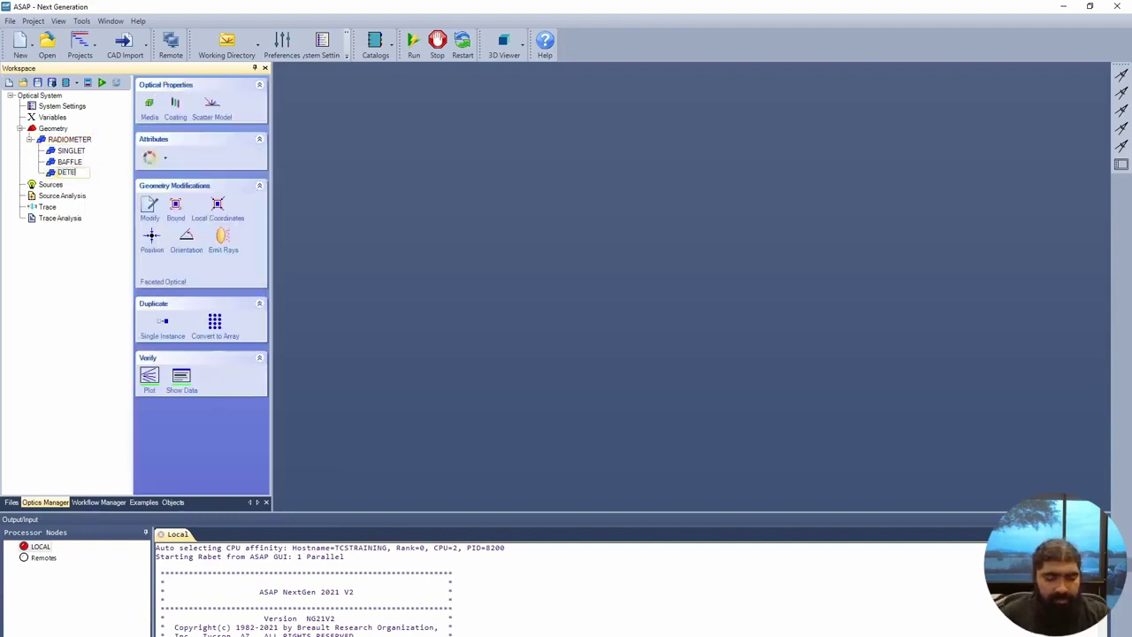
text(CTOR)
click(68, 265)
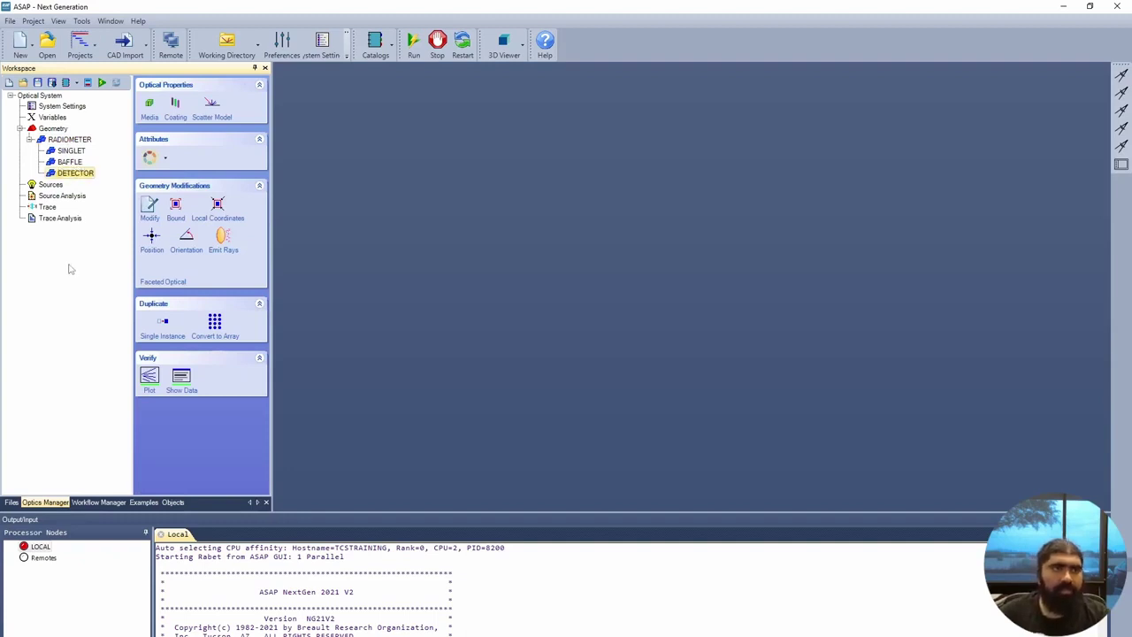
Define a custom variable LENS_LOC with the value 0 in the optical system's variables.
click(76, 152)
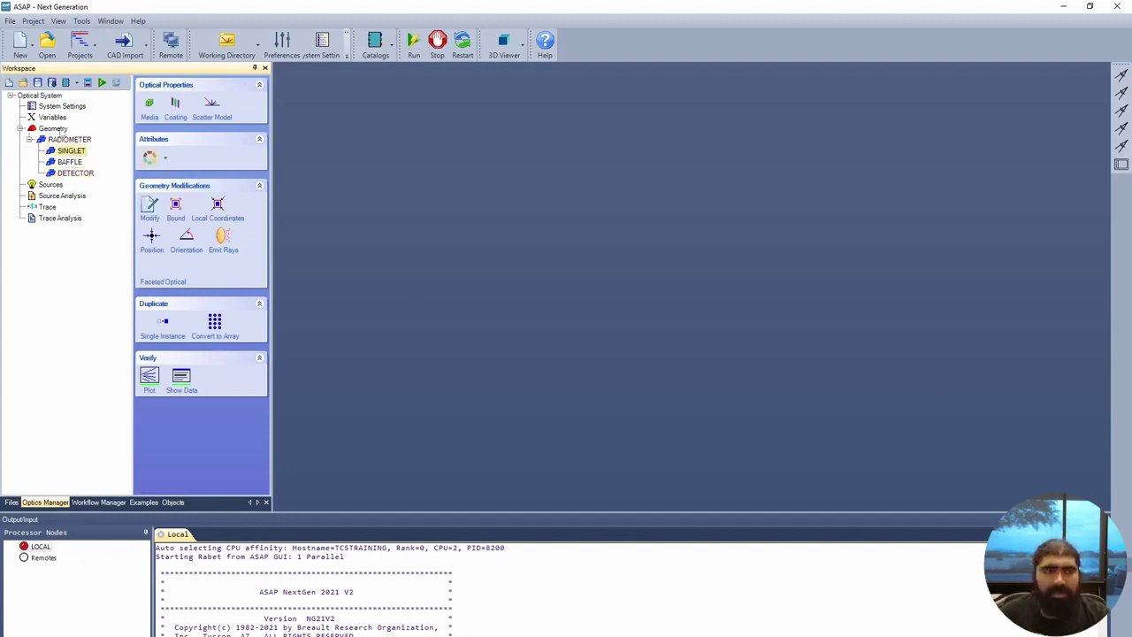
click(58, 119)
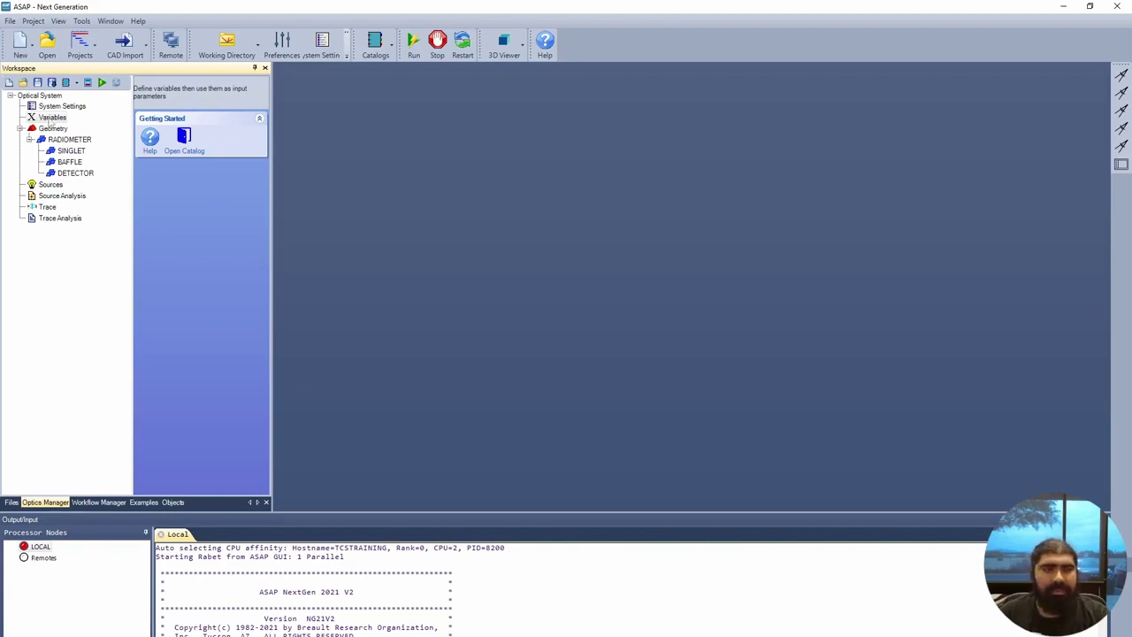
double_click(50, 118)
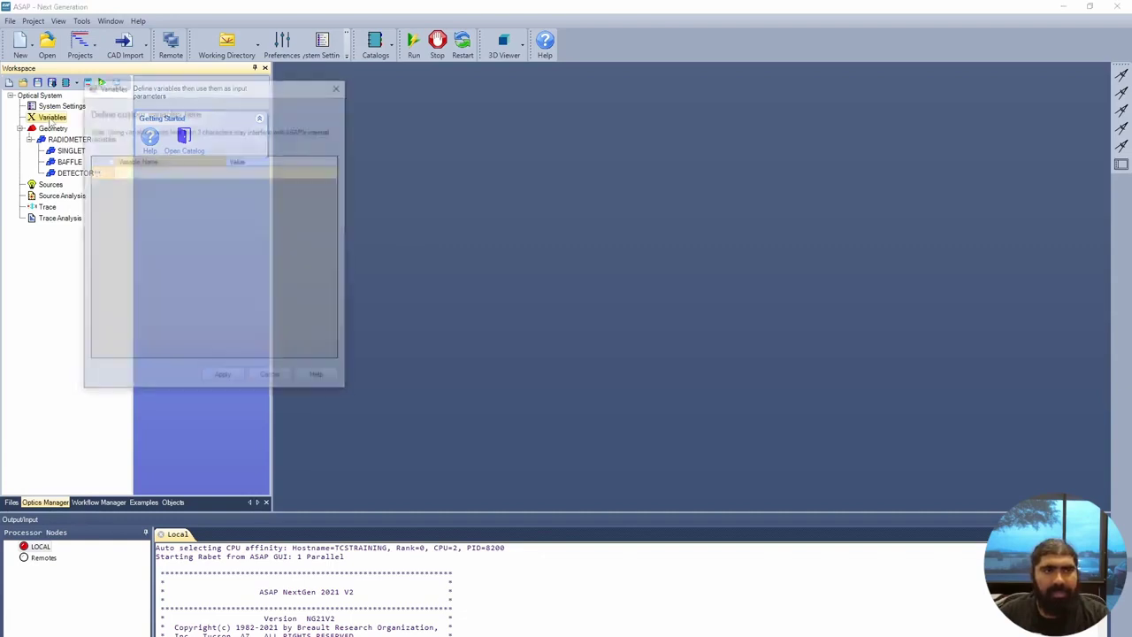
click(144, 173)
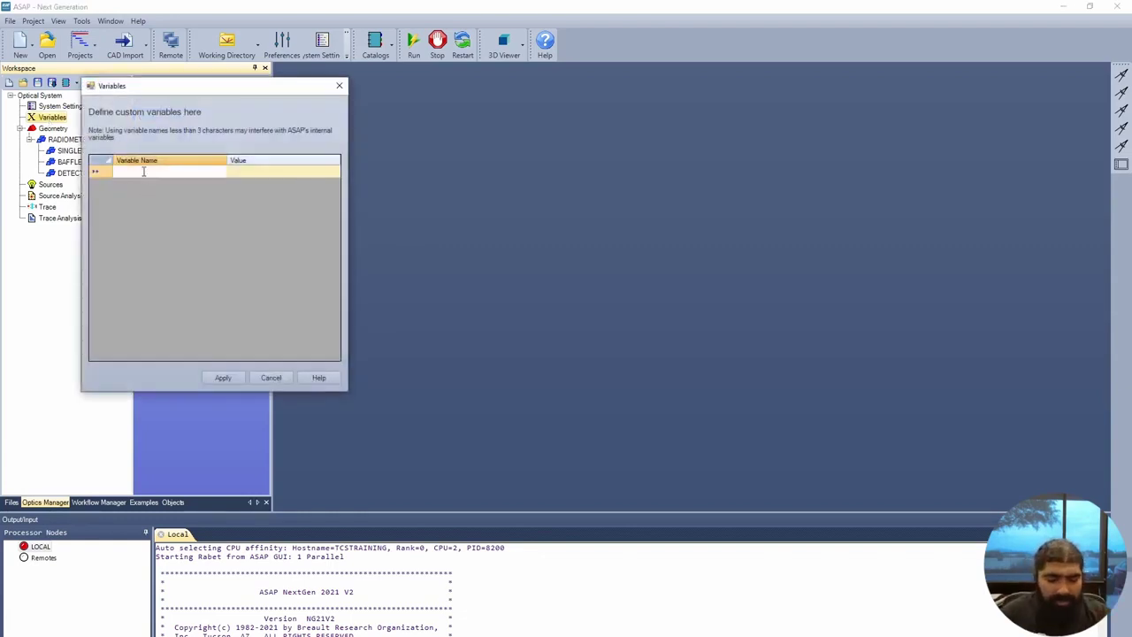
text(LENS_LOC)
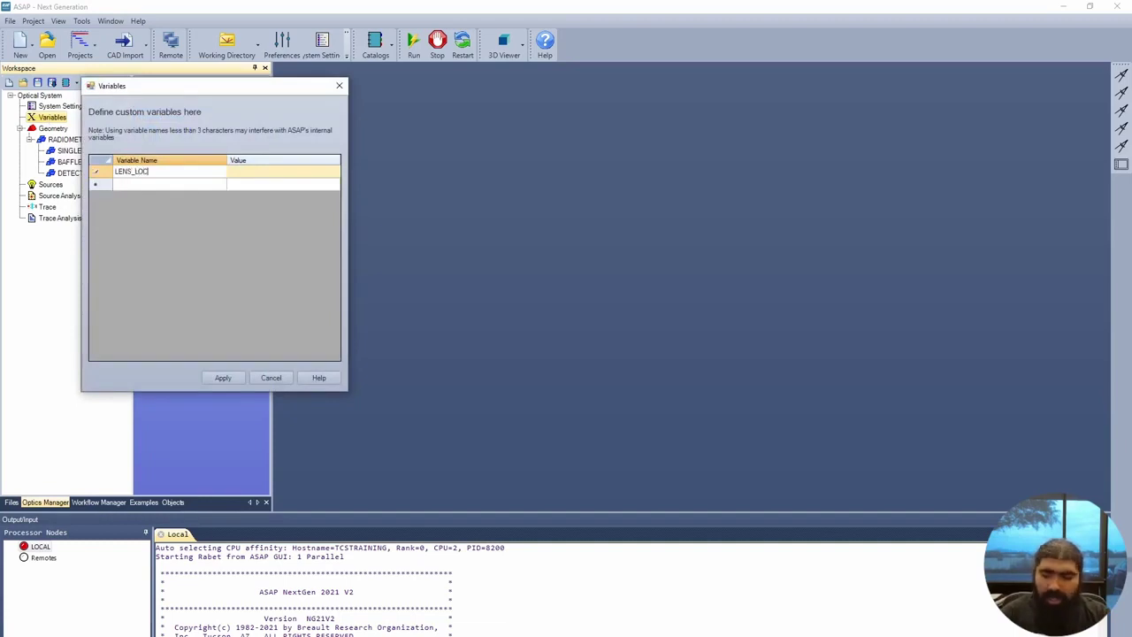
key(Tab)
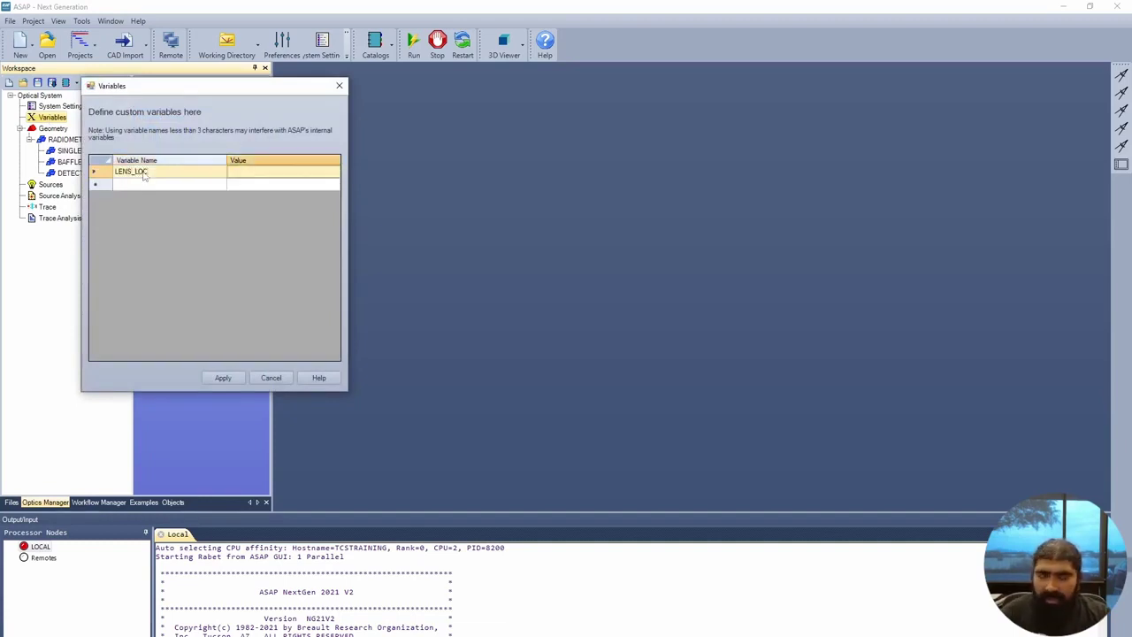
text(0)
key(Return)
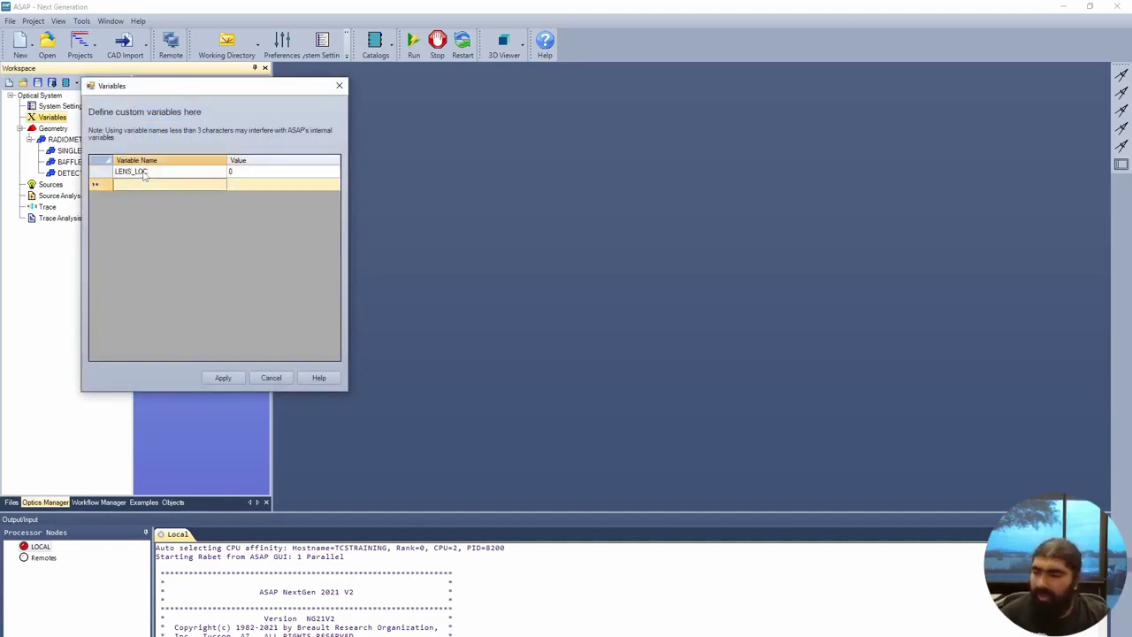
Add a custom variable LENS_DIAM with the value 50.8.
text(LENS)
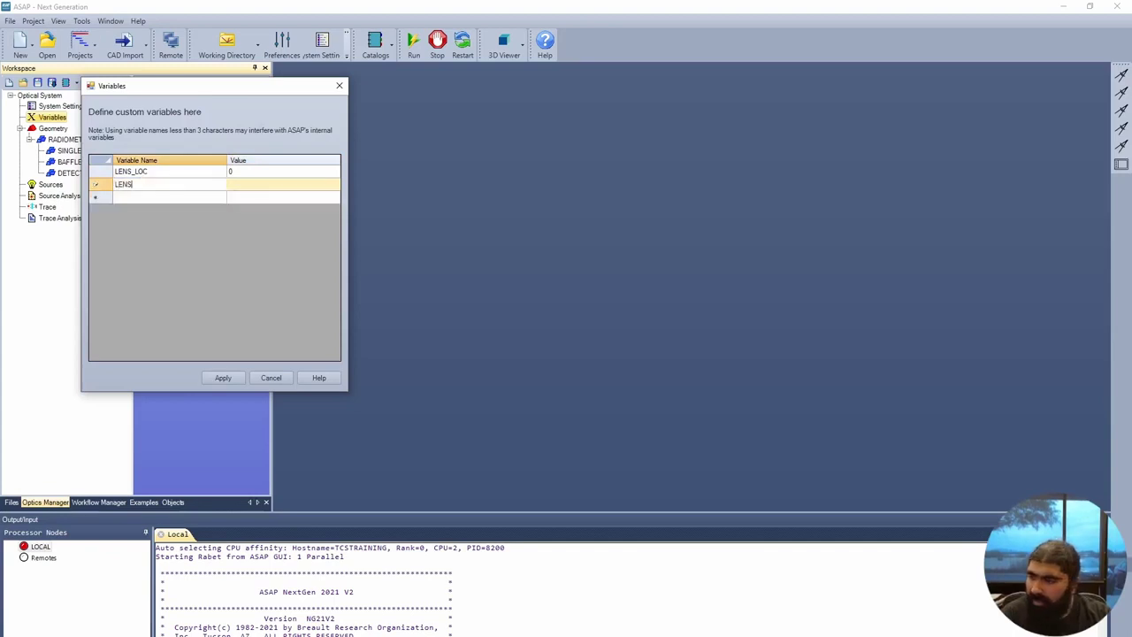
text(_)
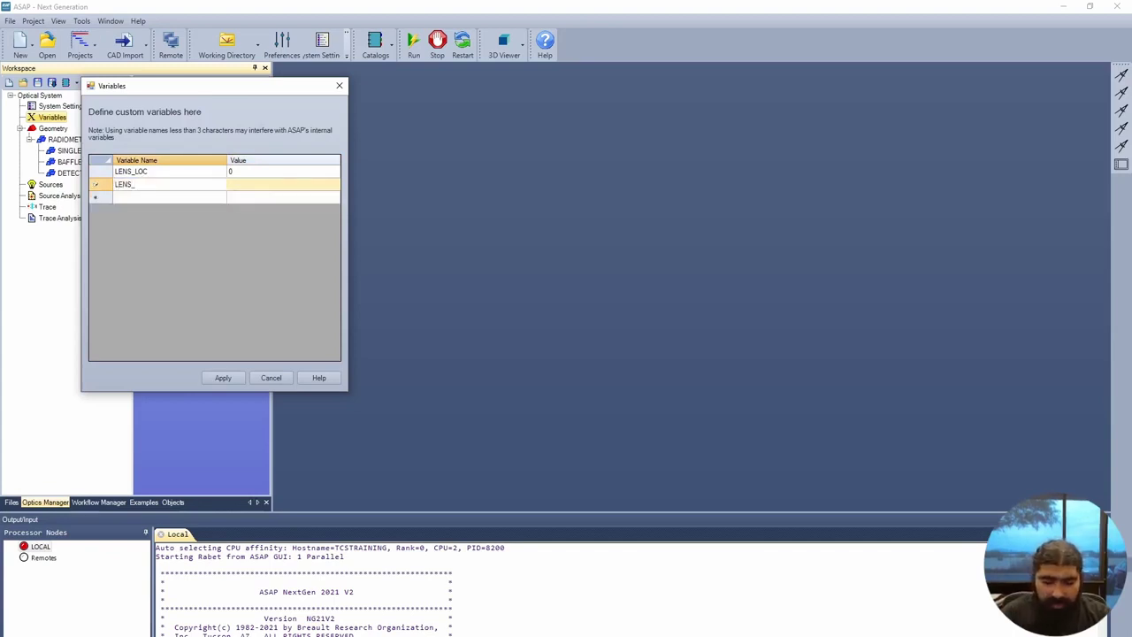
text(DIAM)
key(Tab)
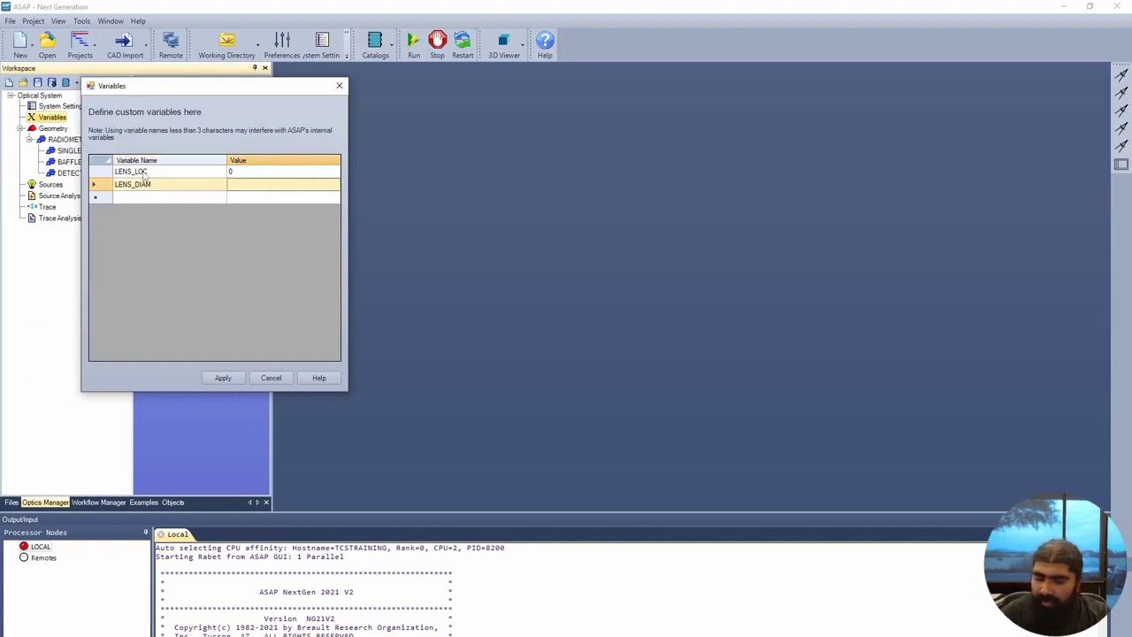
text(50.8)
key(Tab)
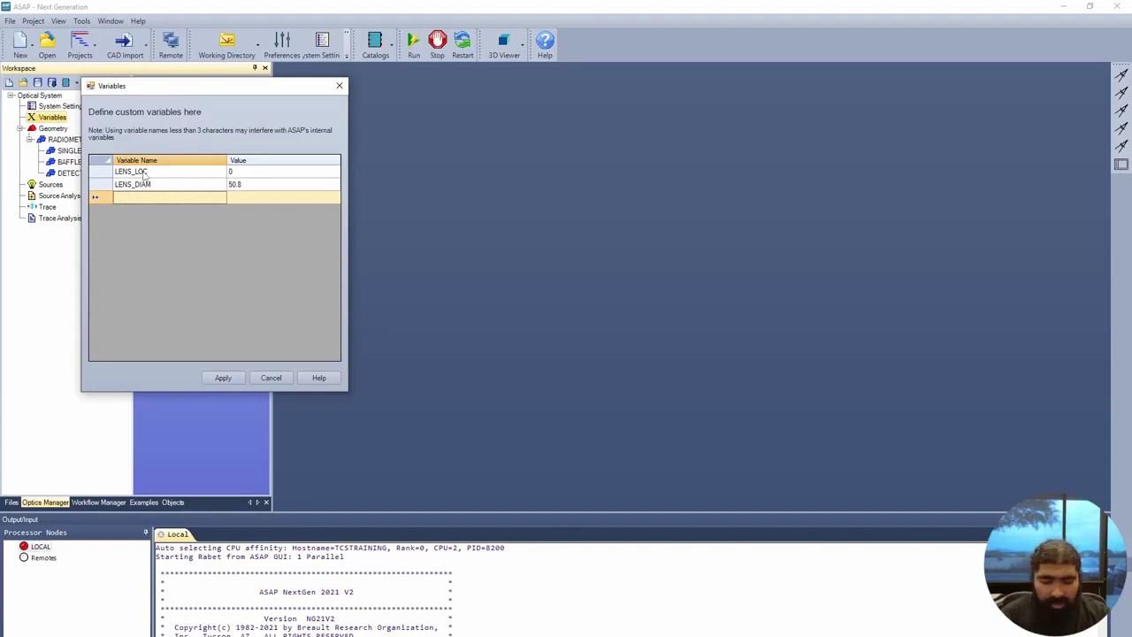
Add a custom variable DET_DIAM with the value 50.
text(DET_DIAM)
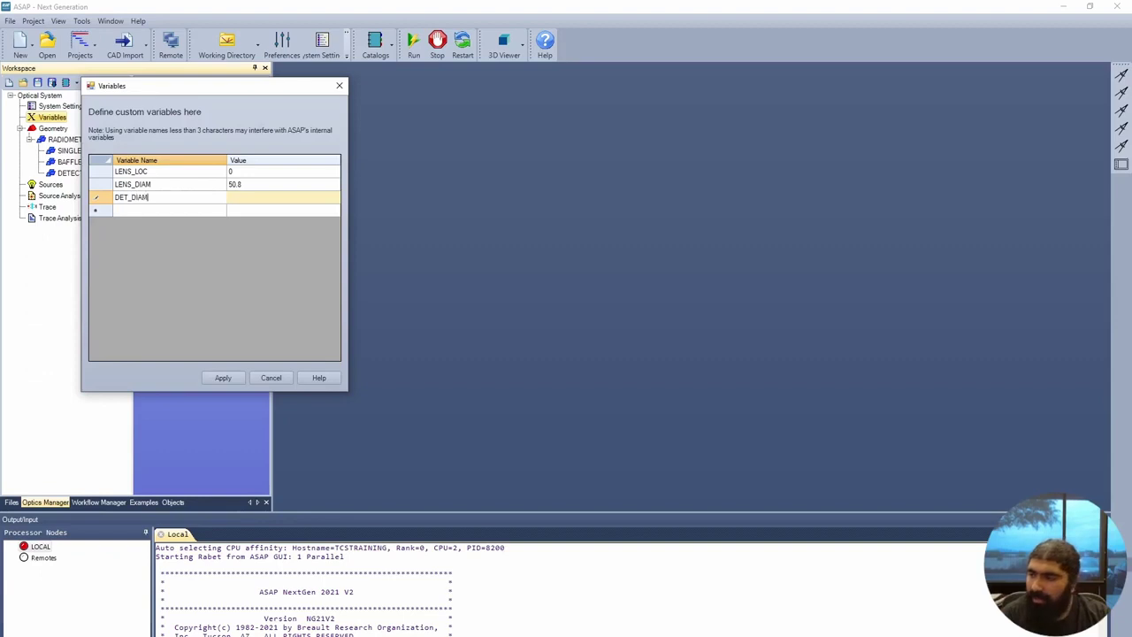
key(Tab)
text(50)
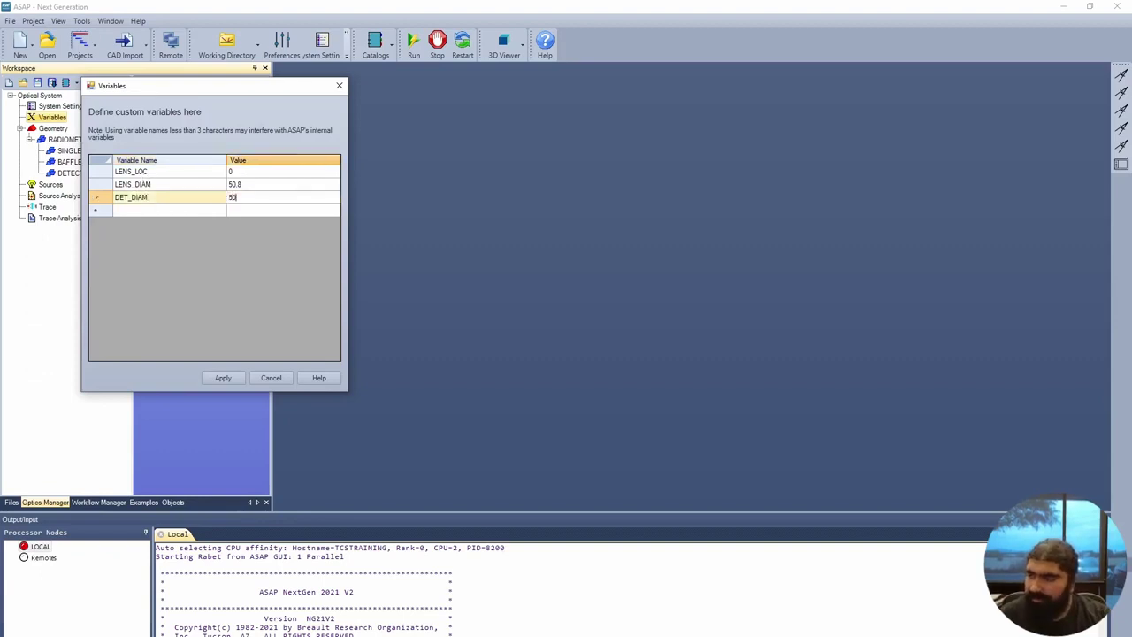
key(Tab)
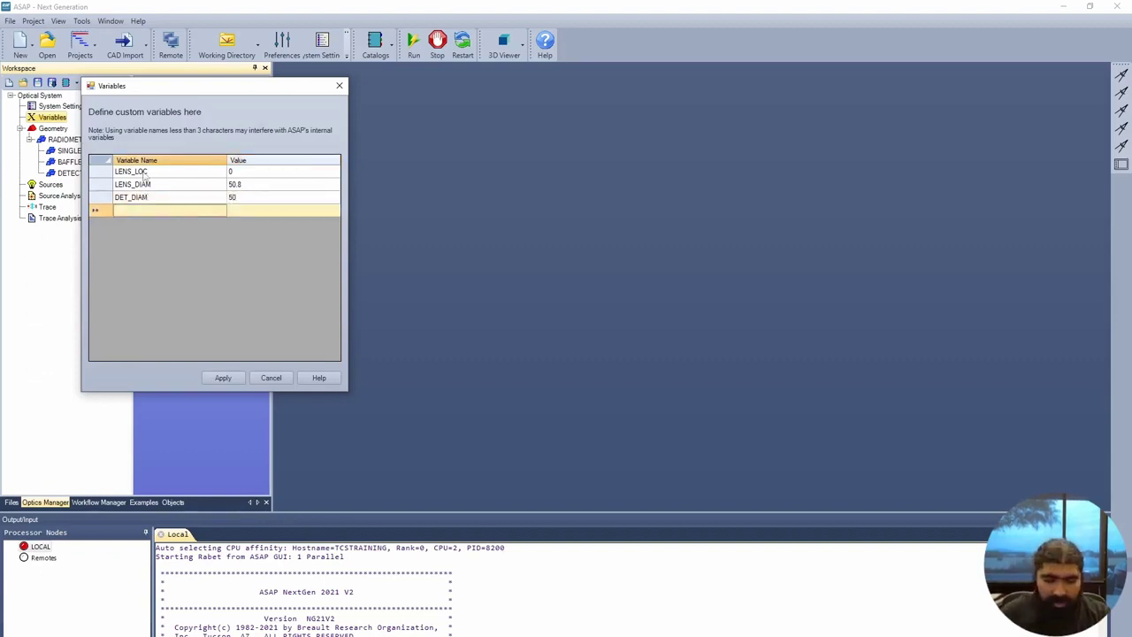
Add a custom variable DET_DST with the value 63.
text(DET_DI)
key(BackSpace)
text(ST)
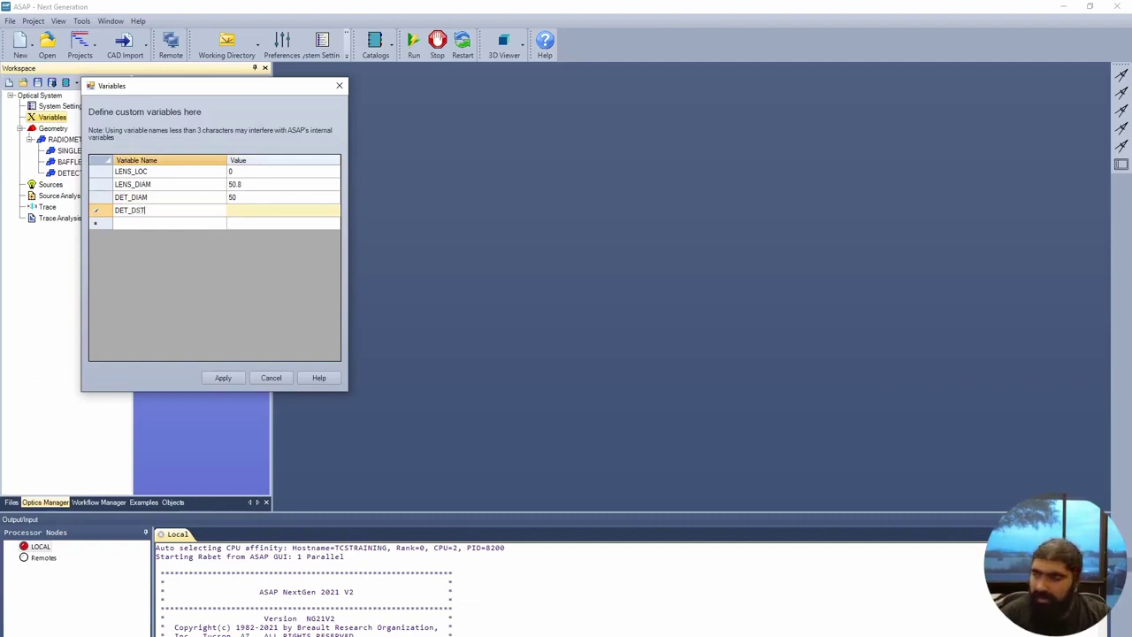
key(Tab)
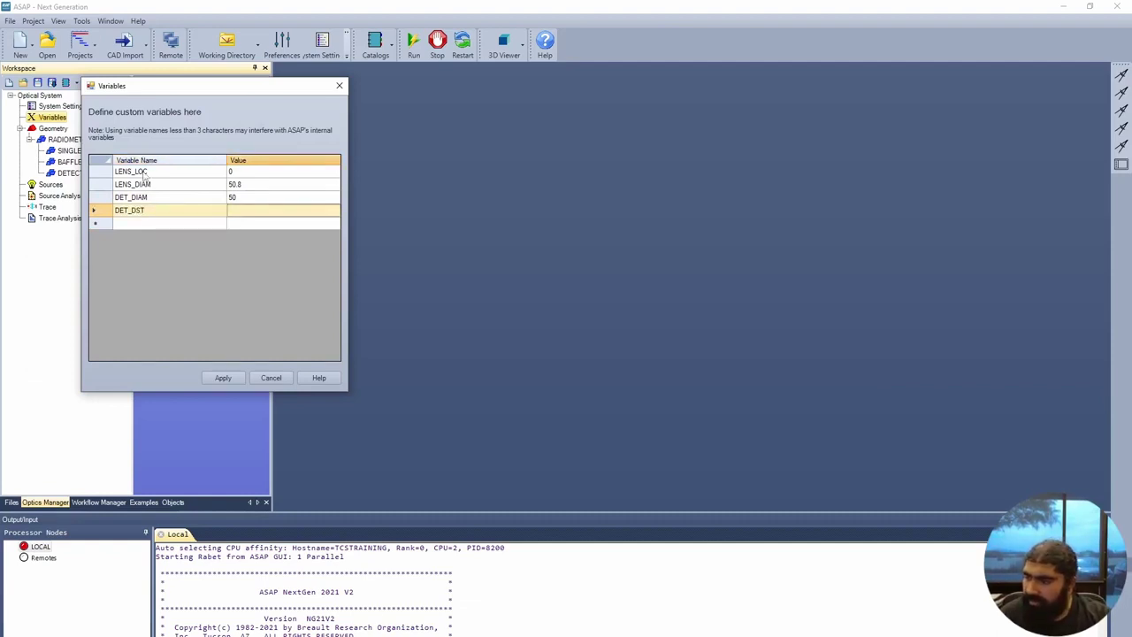
text(5)
key(BackSpace)
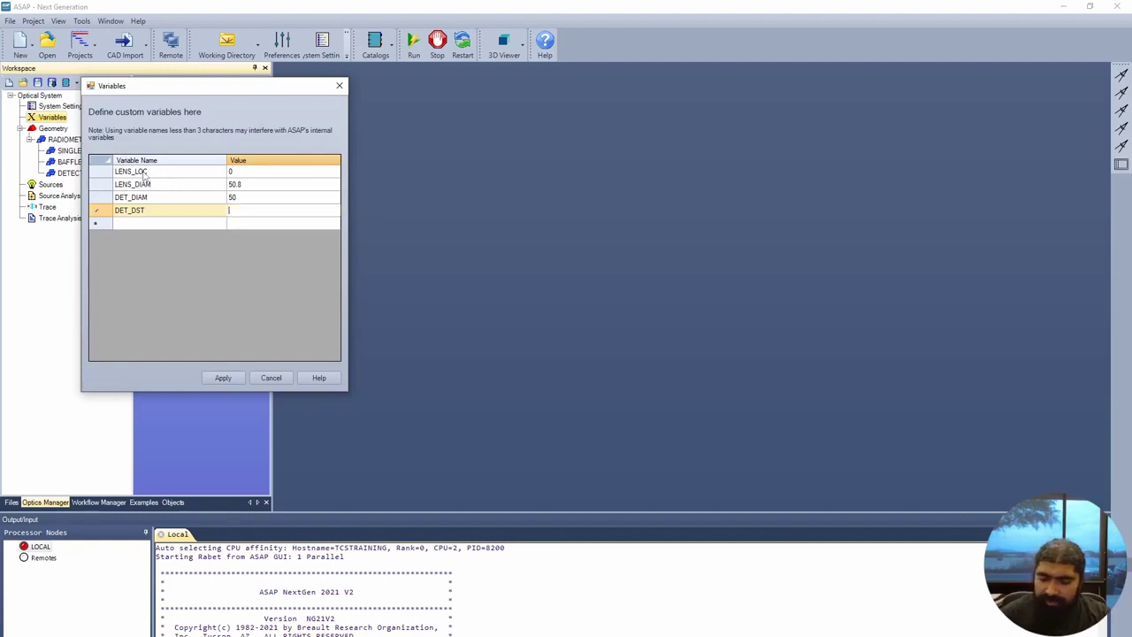
text(63)
key(Tab)
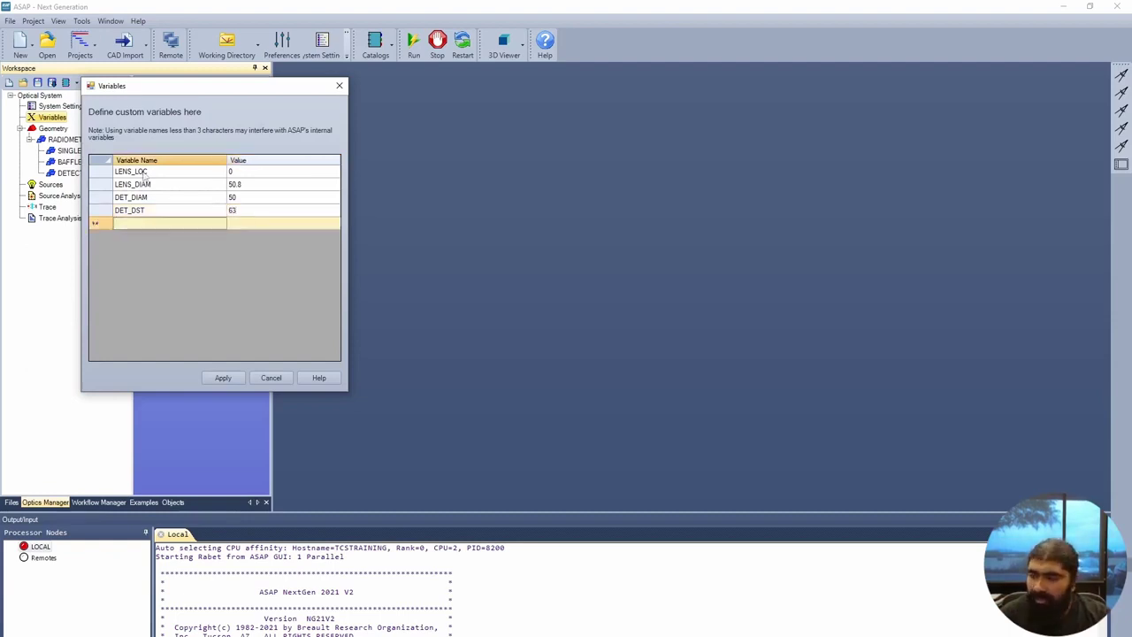
Add a custom variable BAFFLE_DIAM with the value 62.5.
text(BAFF)
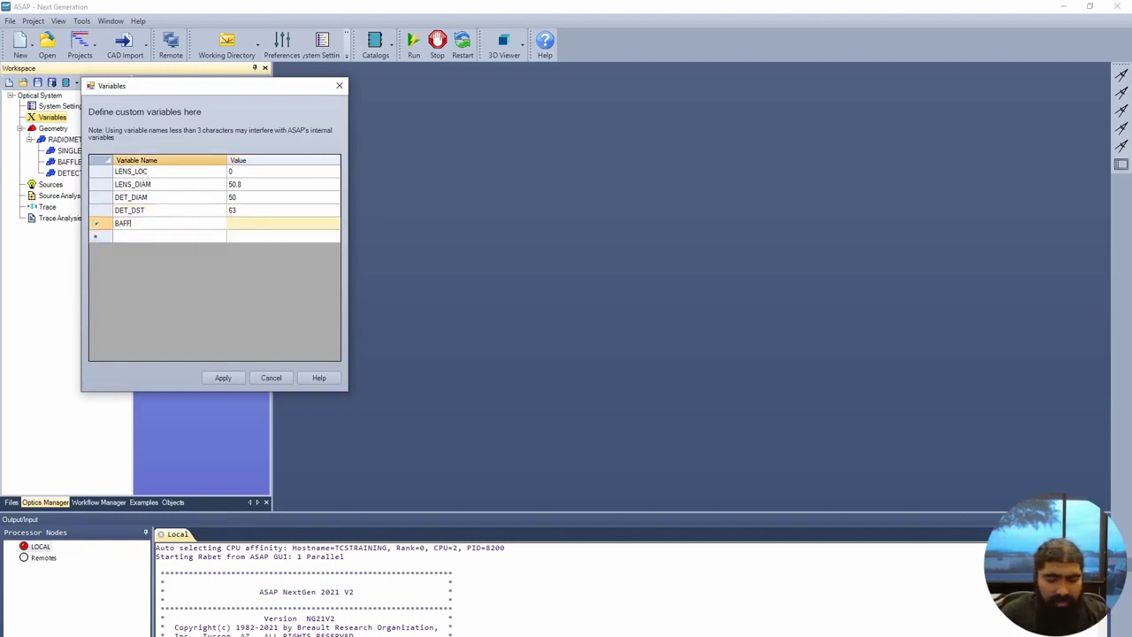
text(LE_DIAM)
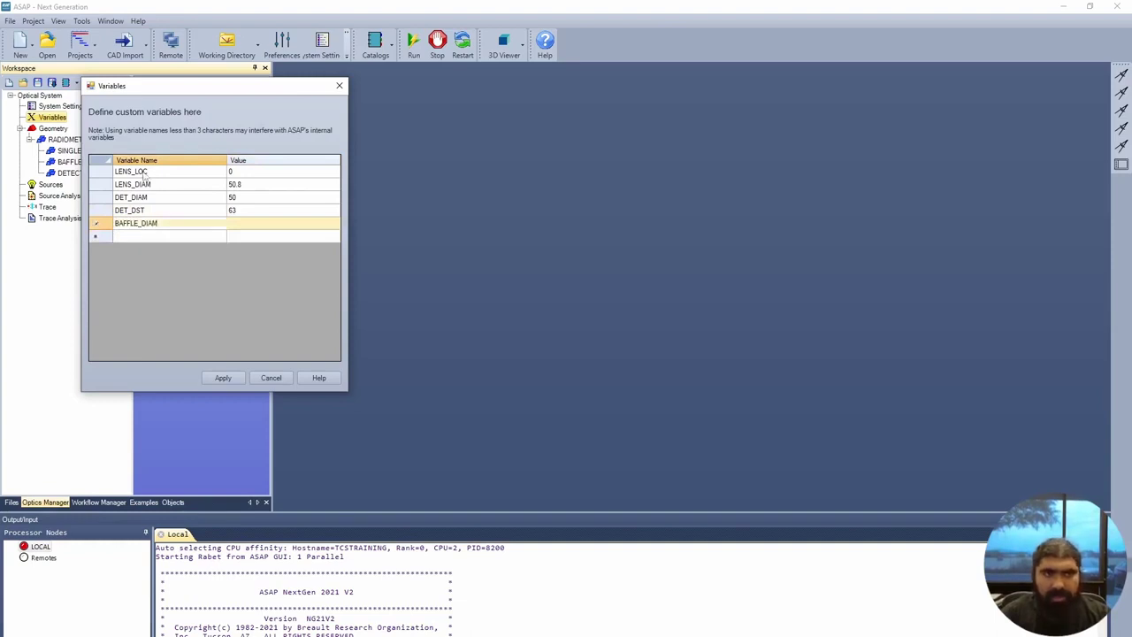
key(Tab)
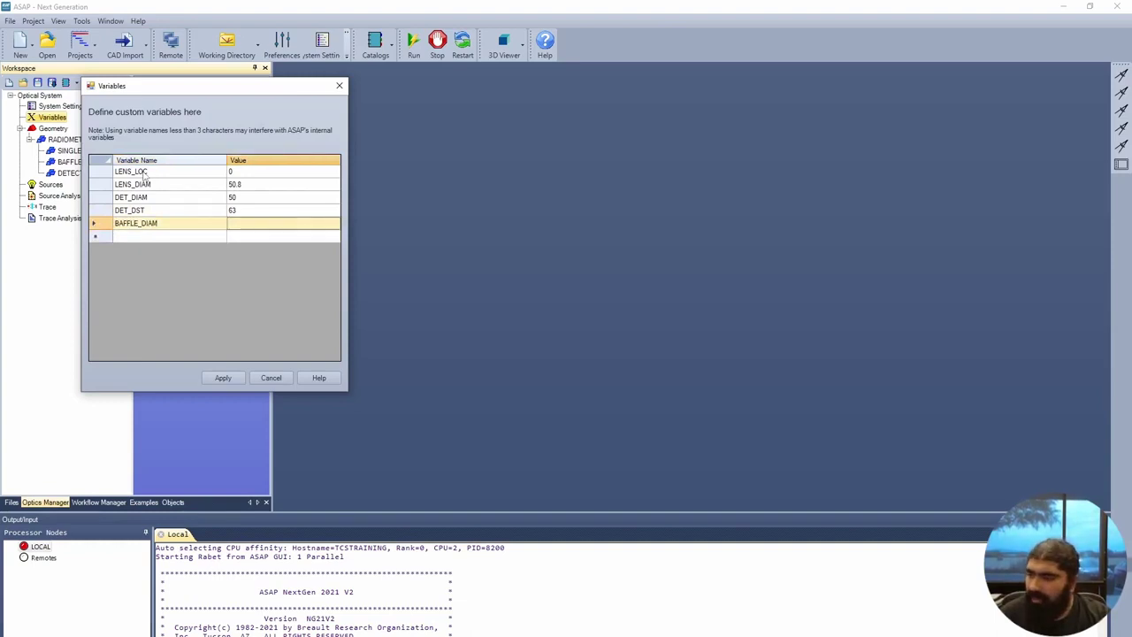
text(62.5)
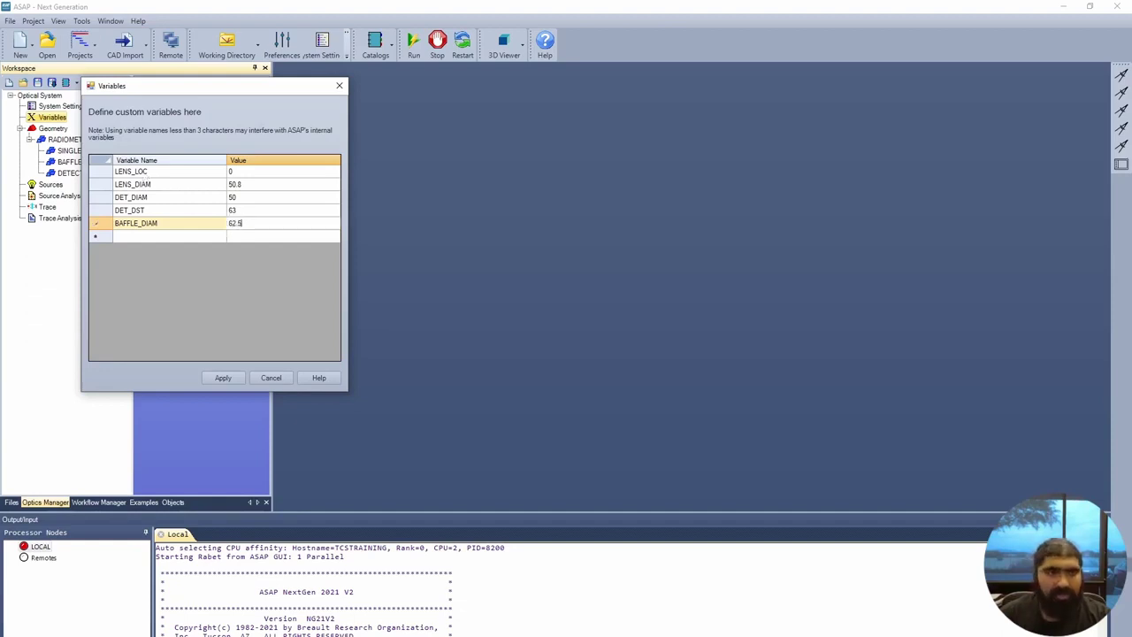
key(Tab)
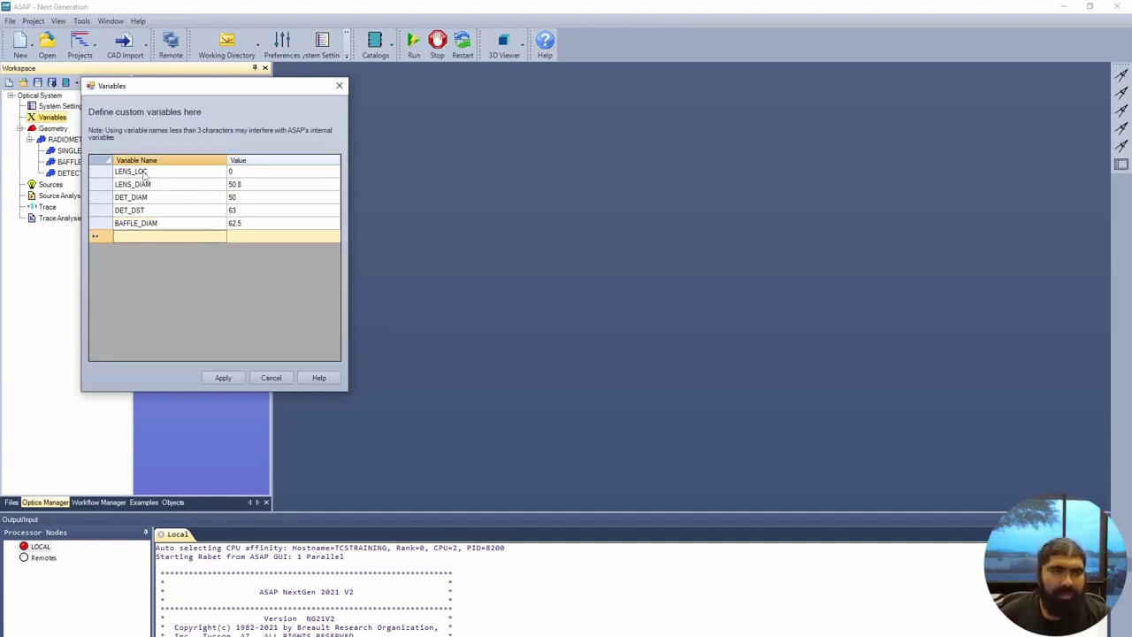
Add a custom variable LENS_CURV with the value 53 and apply the variable definitions.
text(LENS)
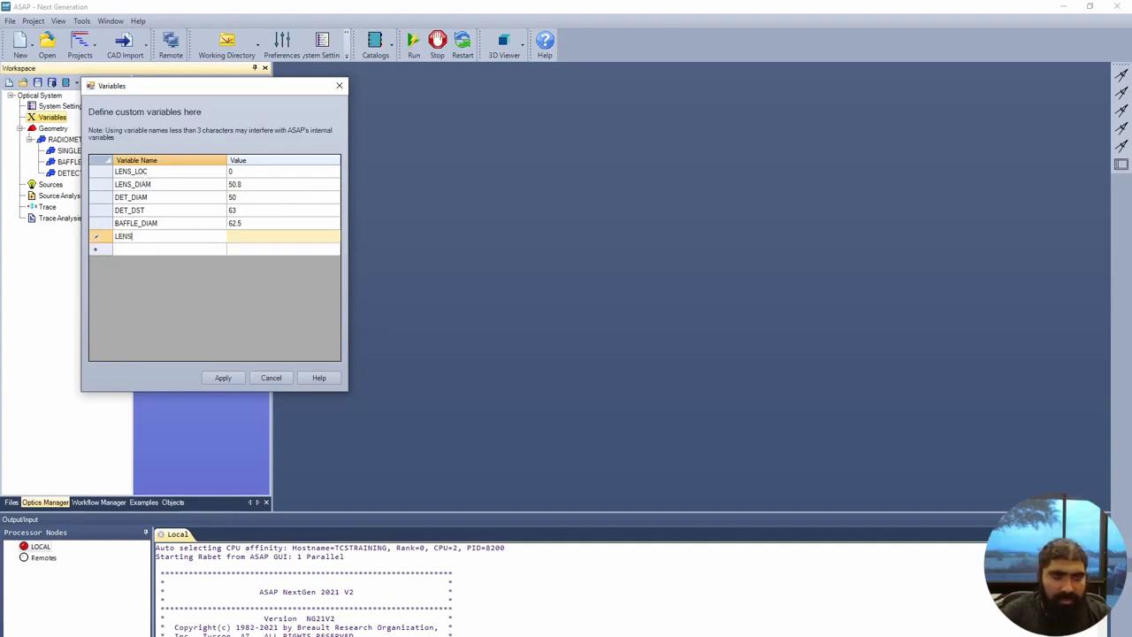
text(_CURV)
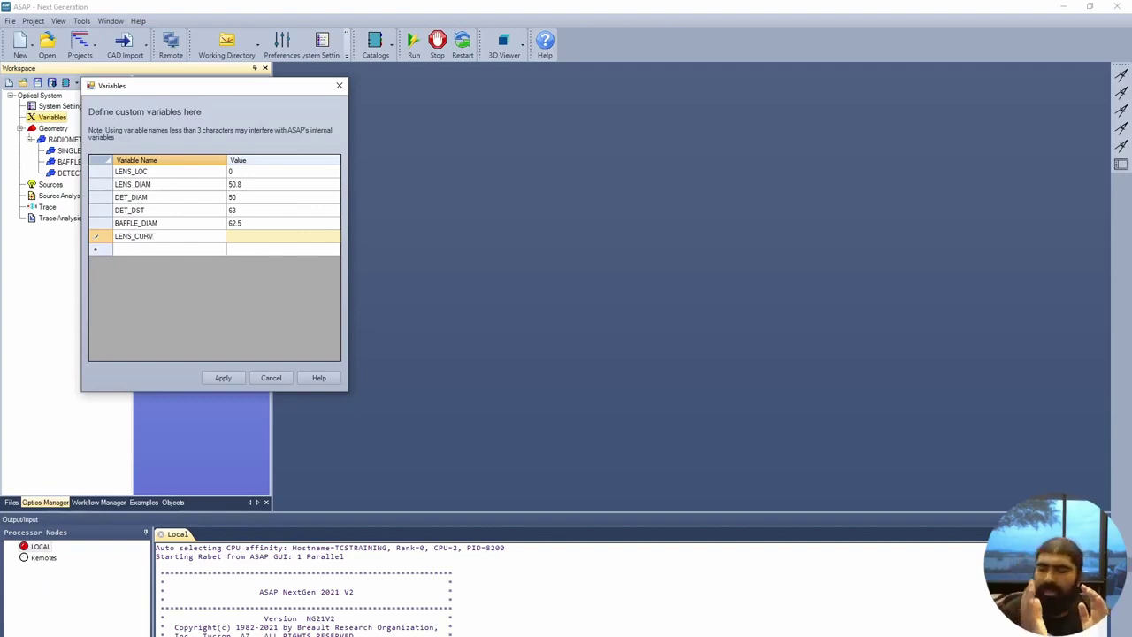
key(Tab)
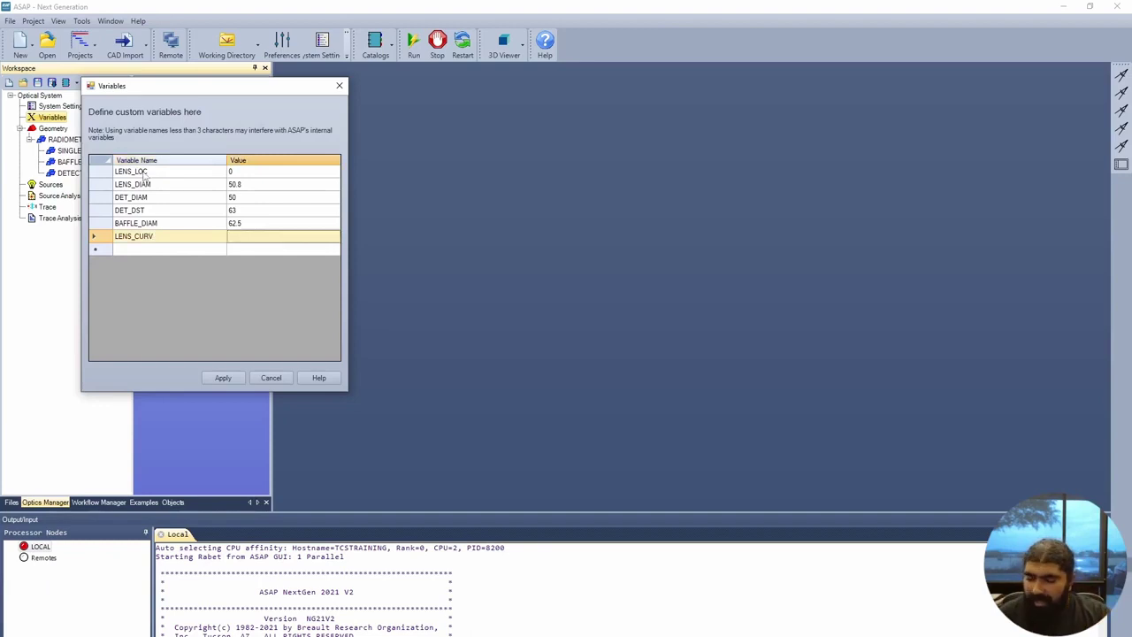
text(53)
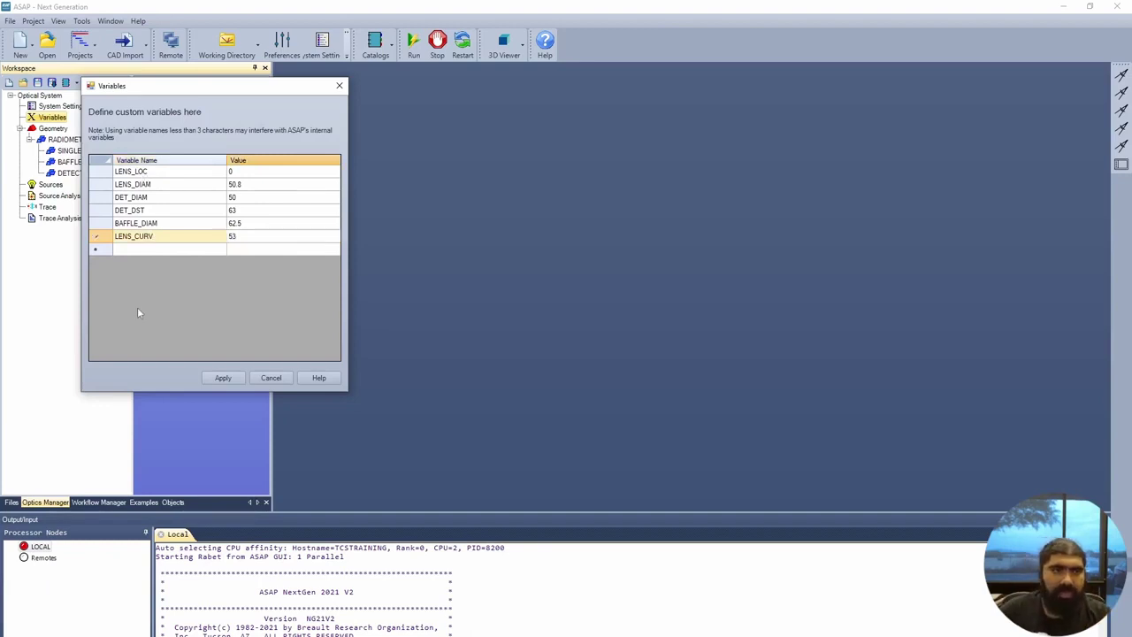
click(229, 380)
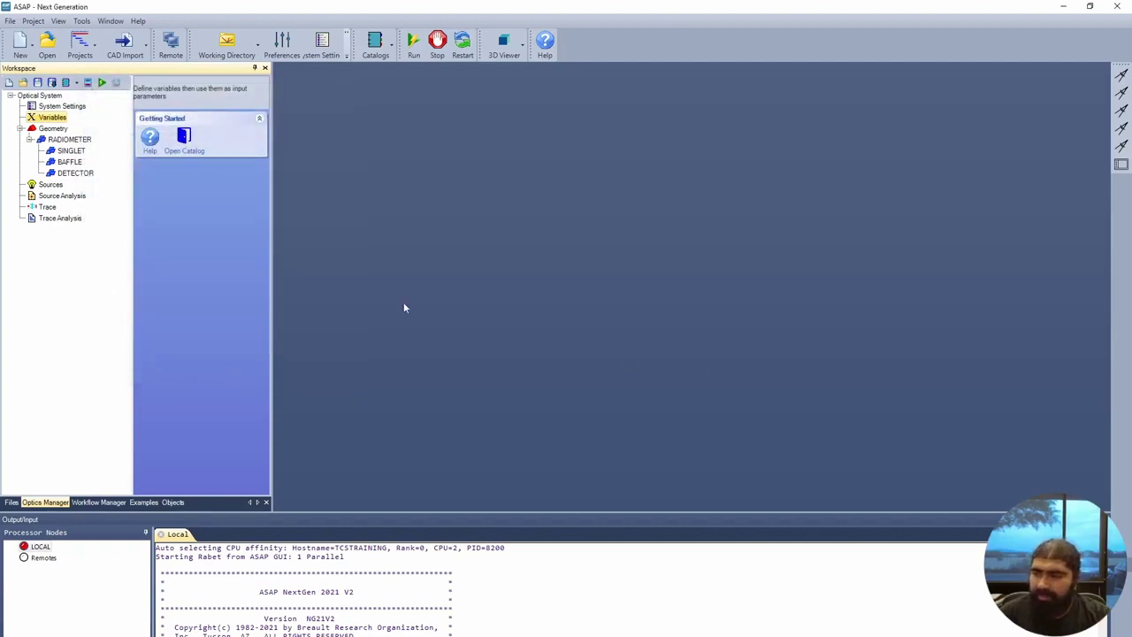
Insert an Optical surface into the SINGLET branch and enter FRONT as its object name.
click(72, 155)
click(76, 163)
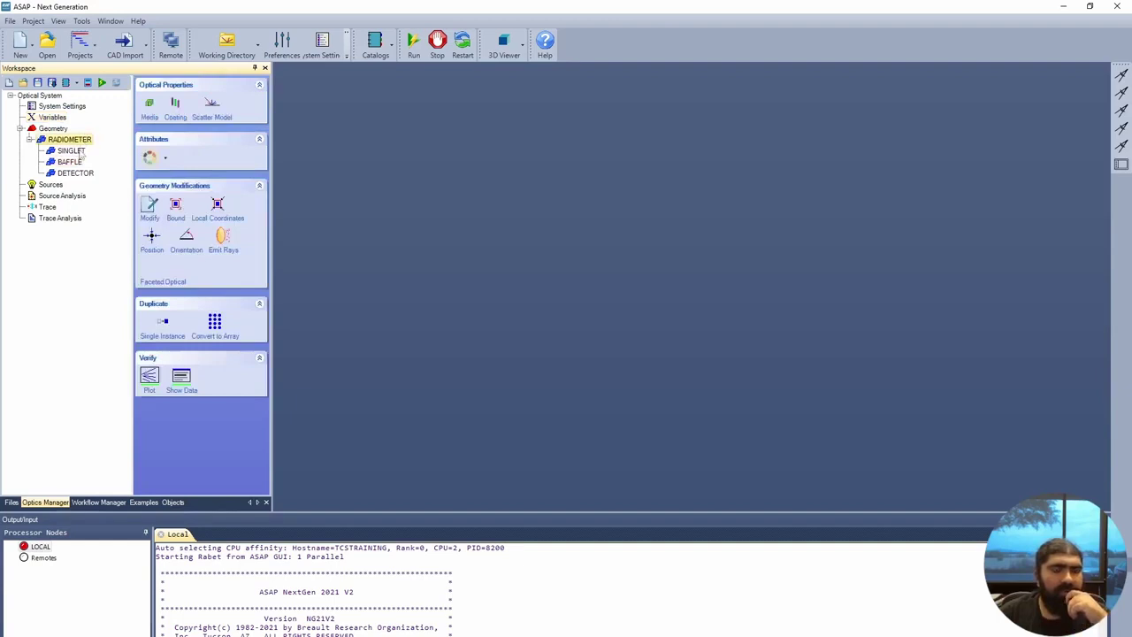
click(83, 151)
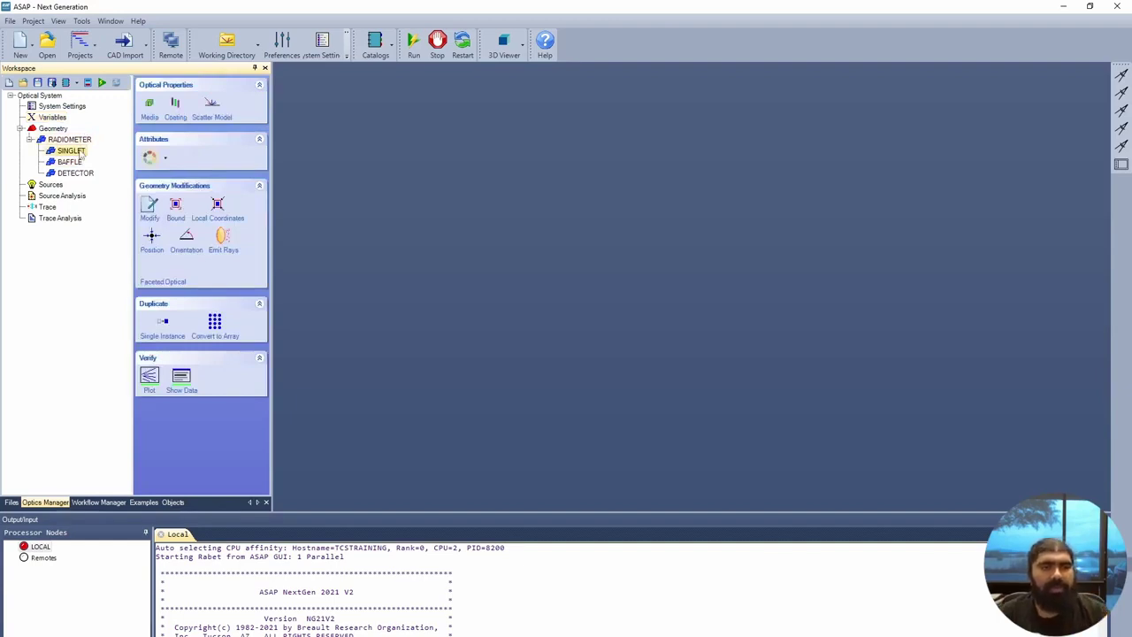
right_click(82, 152)
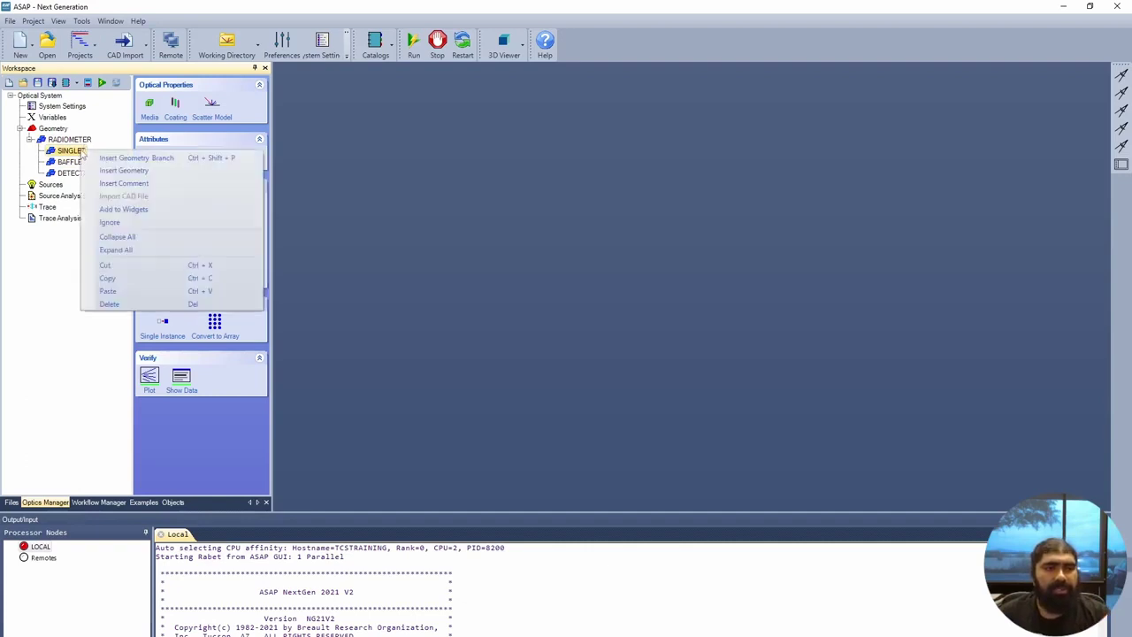
click(115, 171)
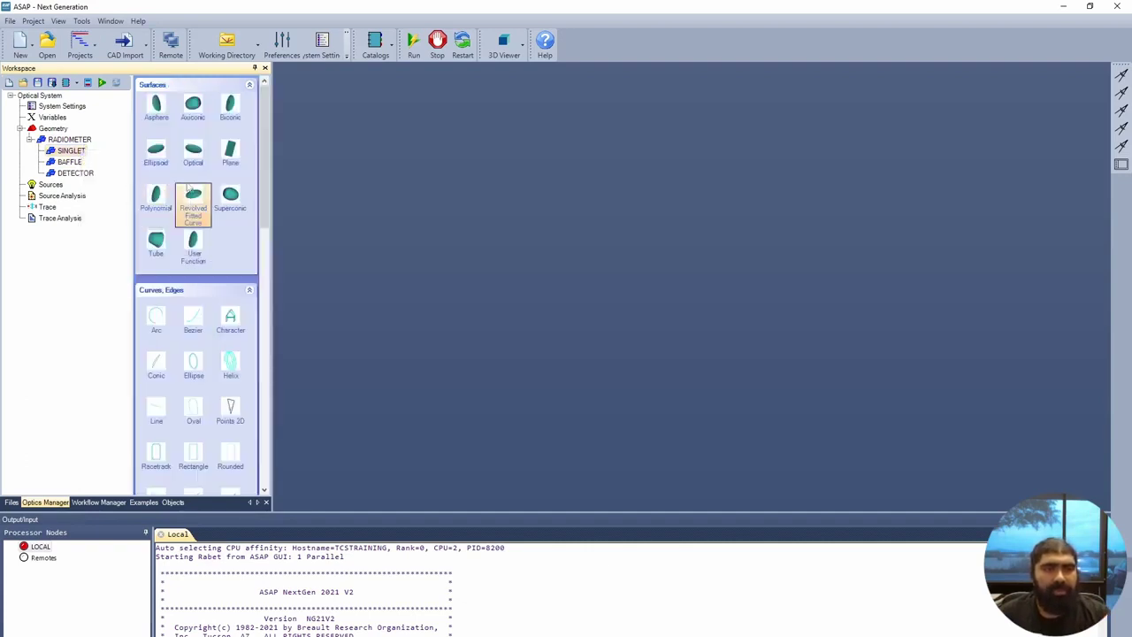
click(189, 152)
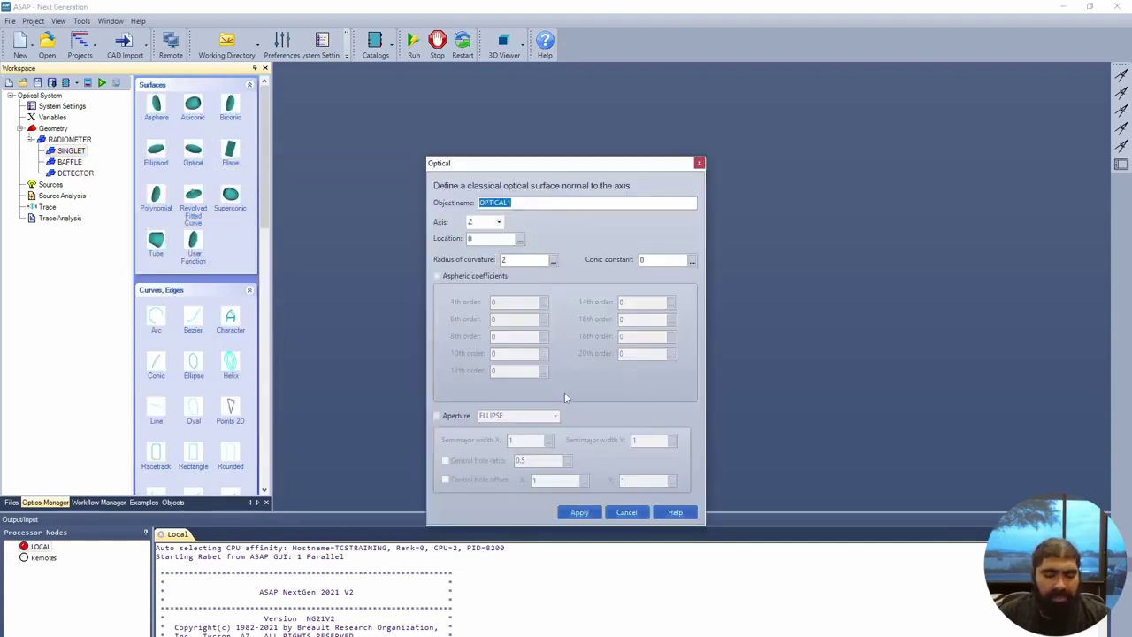
text(FRONT)
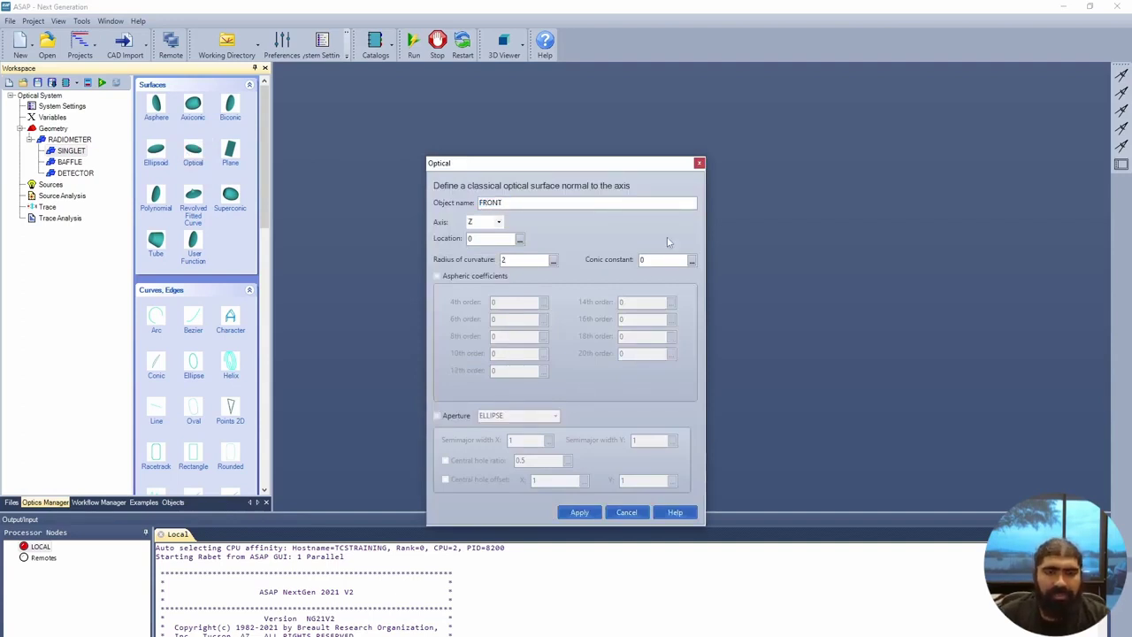
Set the FRONT surface's location to the LENS_LOC variable and its radius of curvature to LENS_CURV.
click(520, 239)
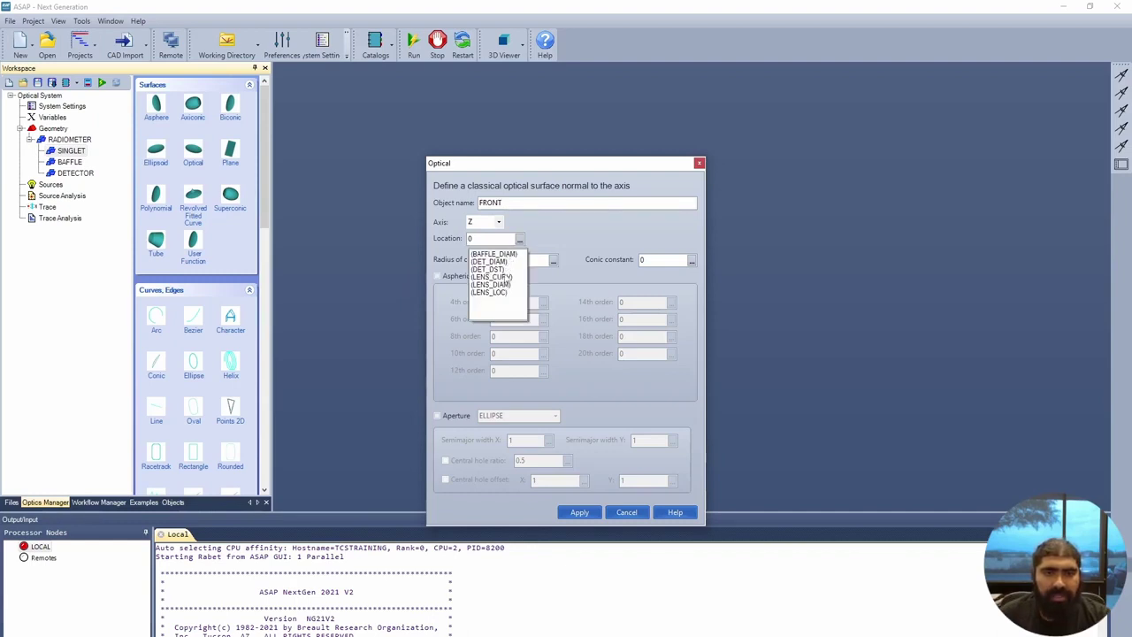
click(503, 293)
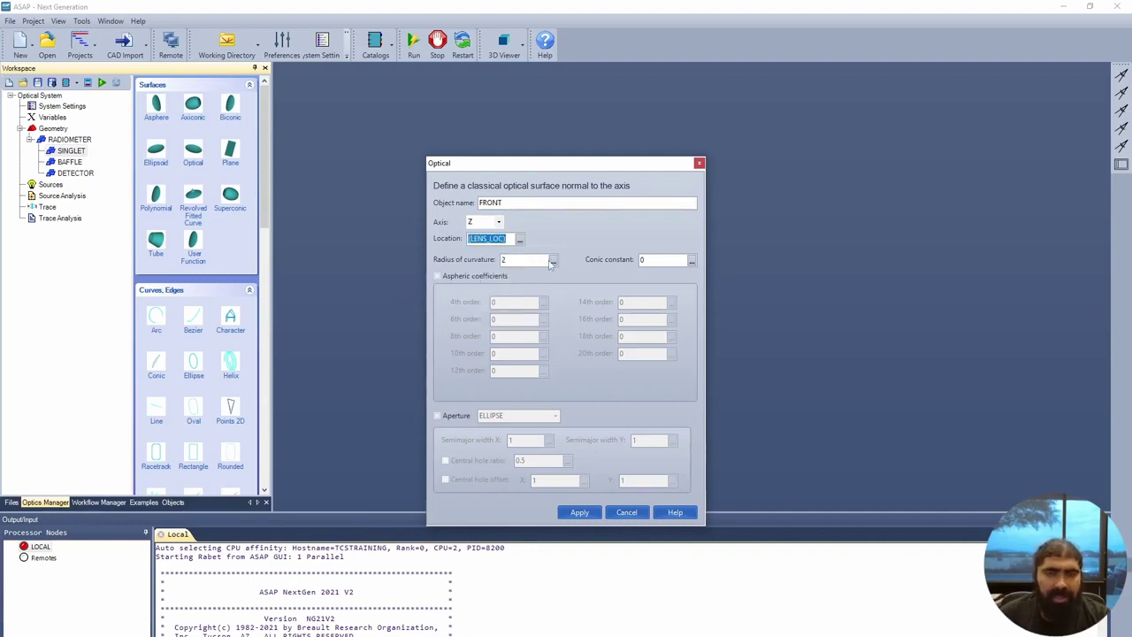
click(552, 260)
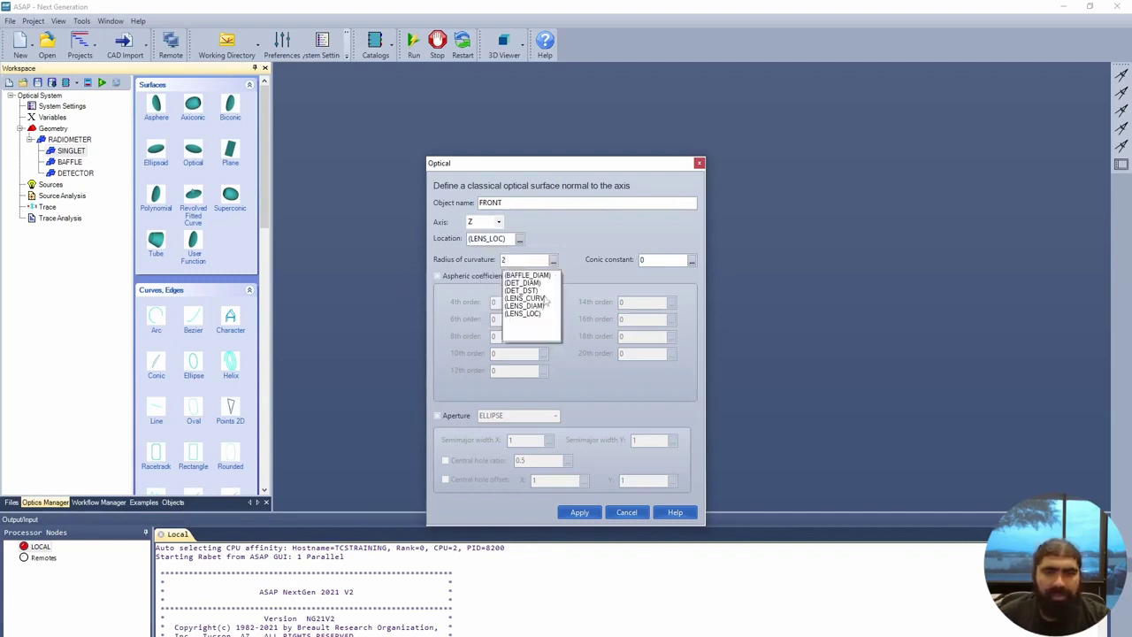
click(546, 299)
Set the FRONT surface's conic constant to the LENS_CURV variable.
click(691, 261)
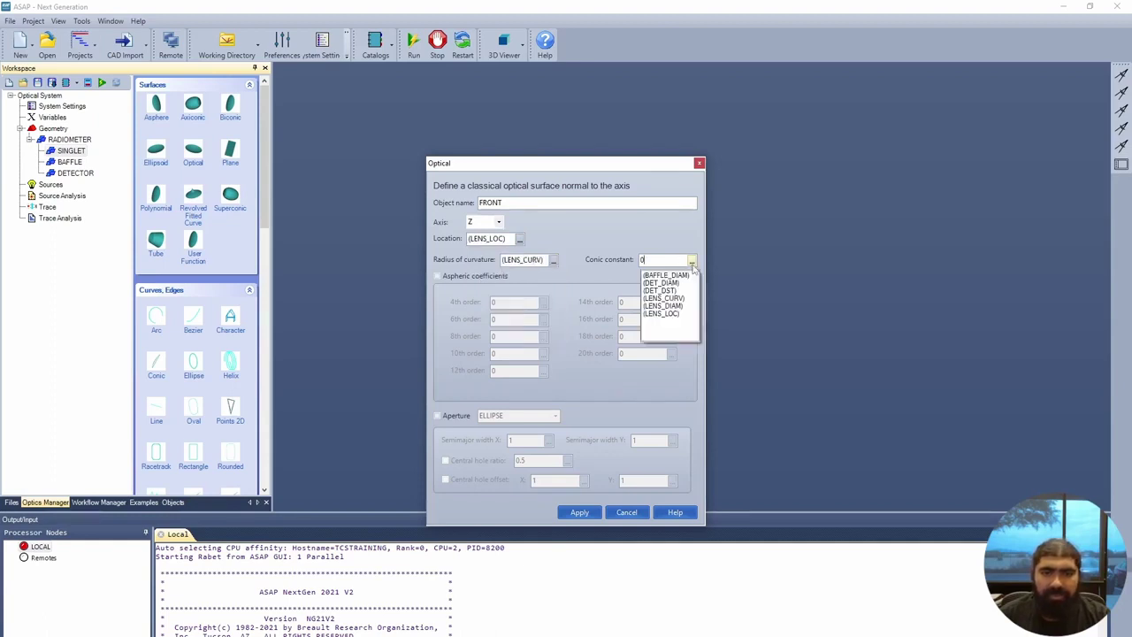
click(680, 299)
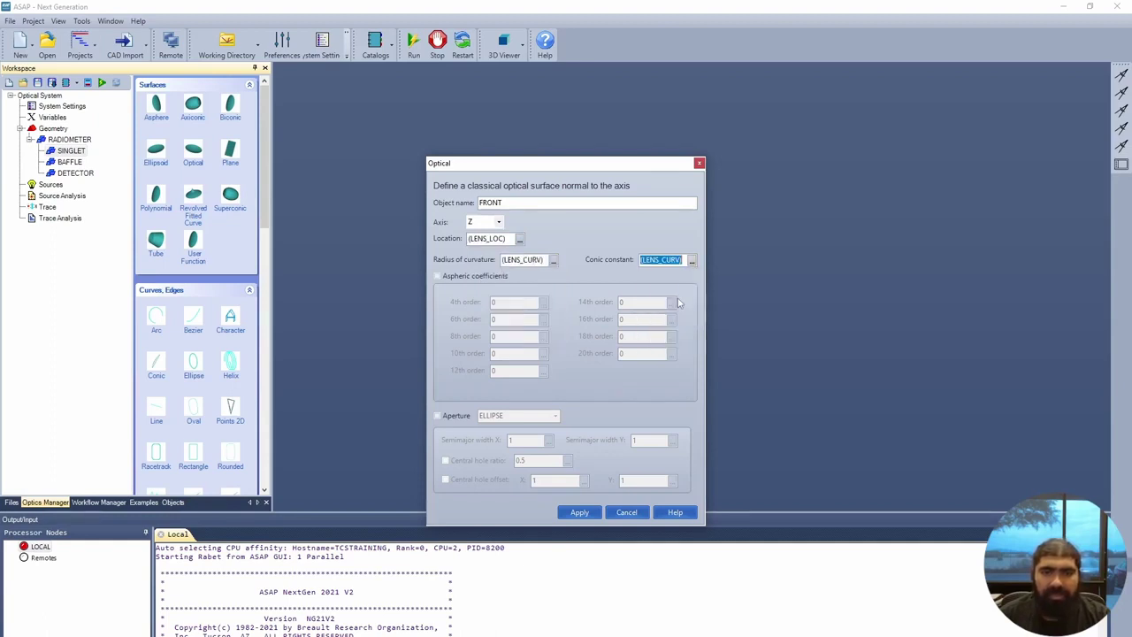
click(691, 260)
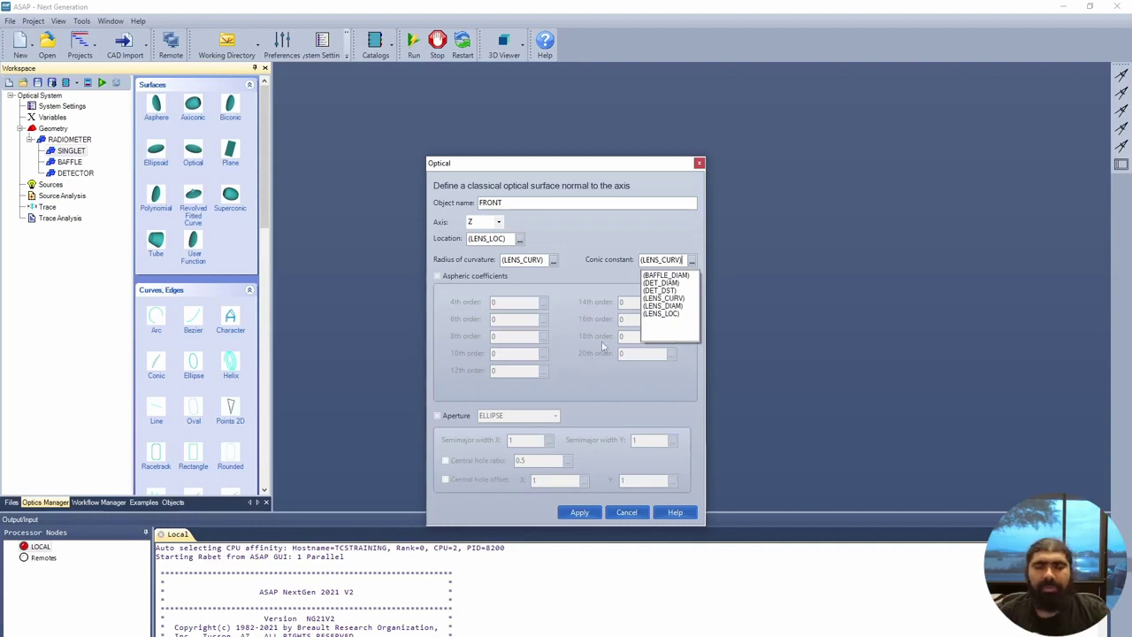
click(579, 334)
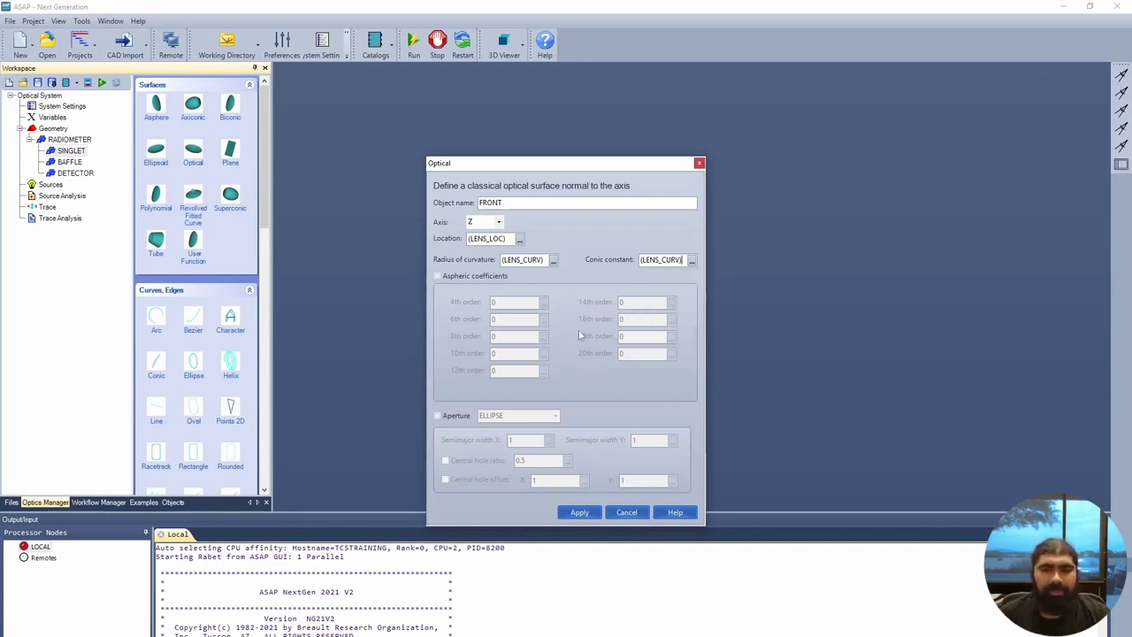
Enable an elliptical aperture with both X and Y semimajor widths set to (LENS_DIAM)/2 and apply the FRONT surface.
click(437, 415)
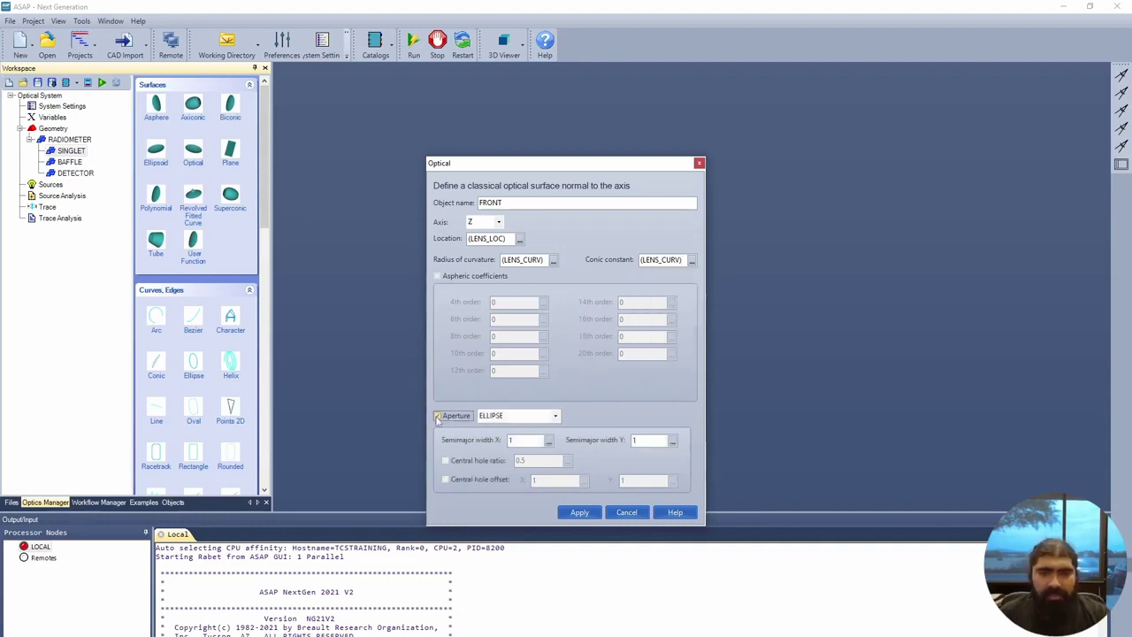
click(548, 441)
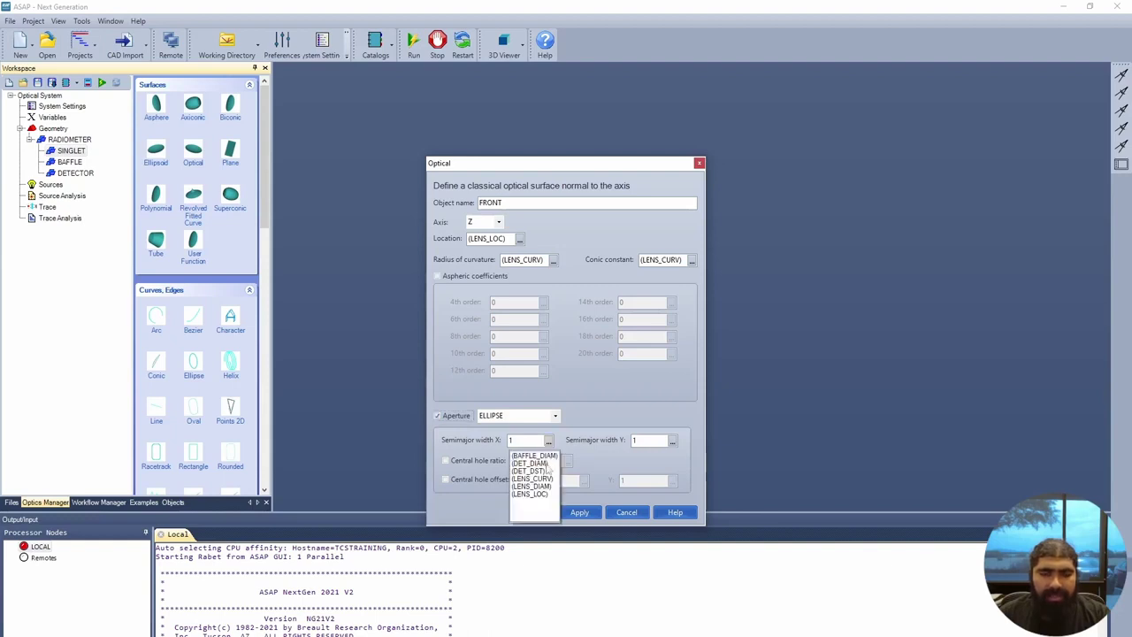
click(546, 487)
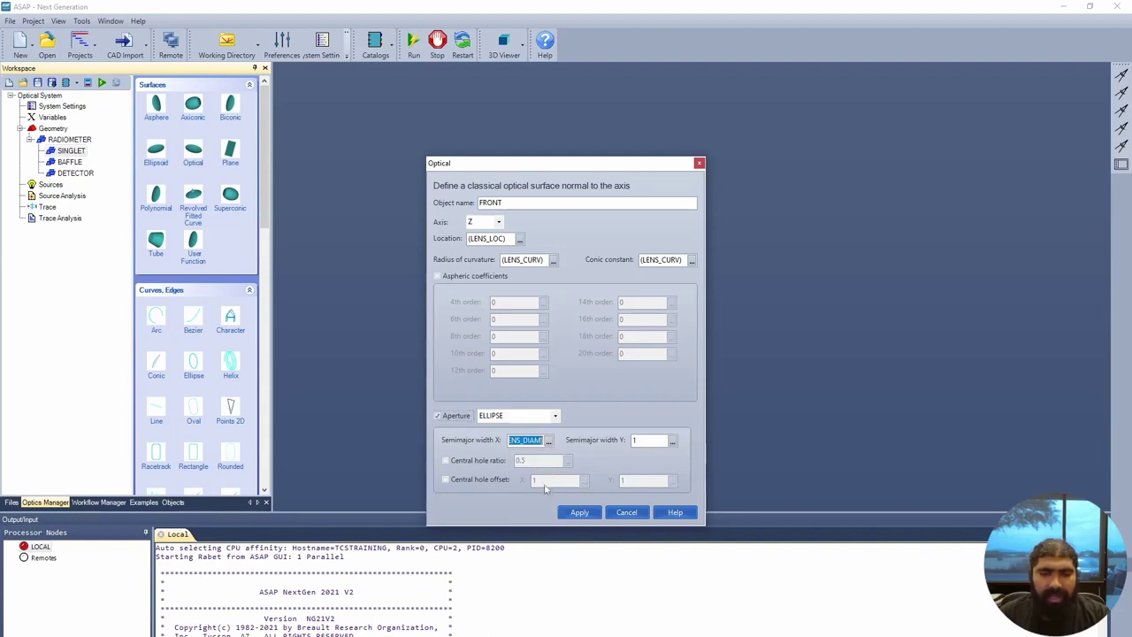
text(/2)
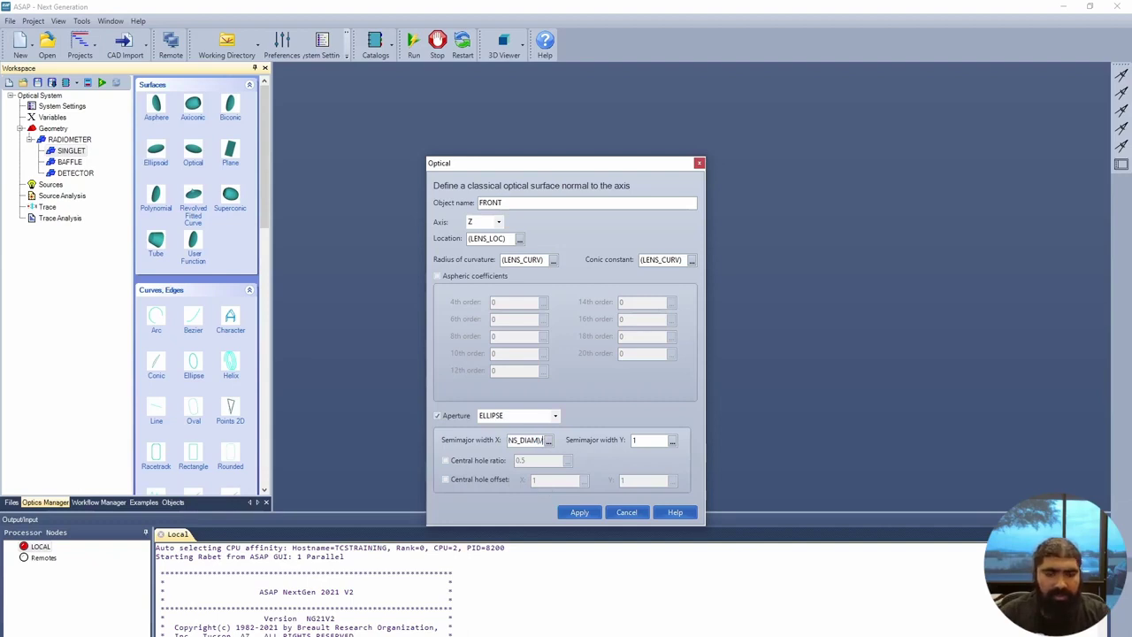
click(672, 440)
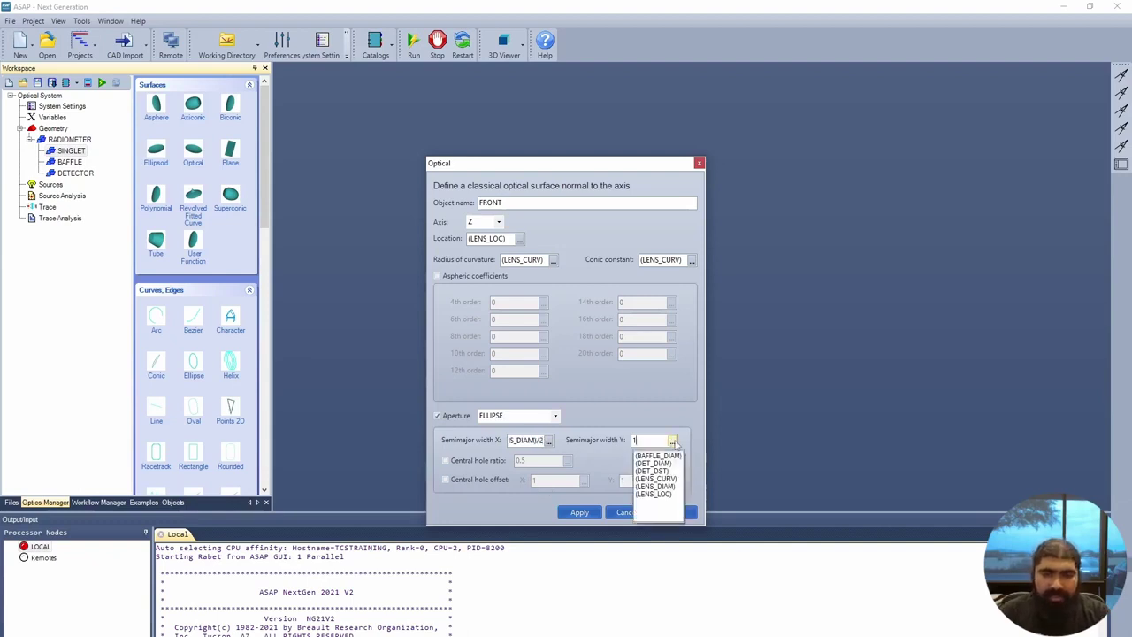
click(662, 487)
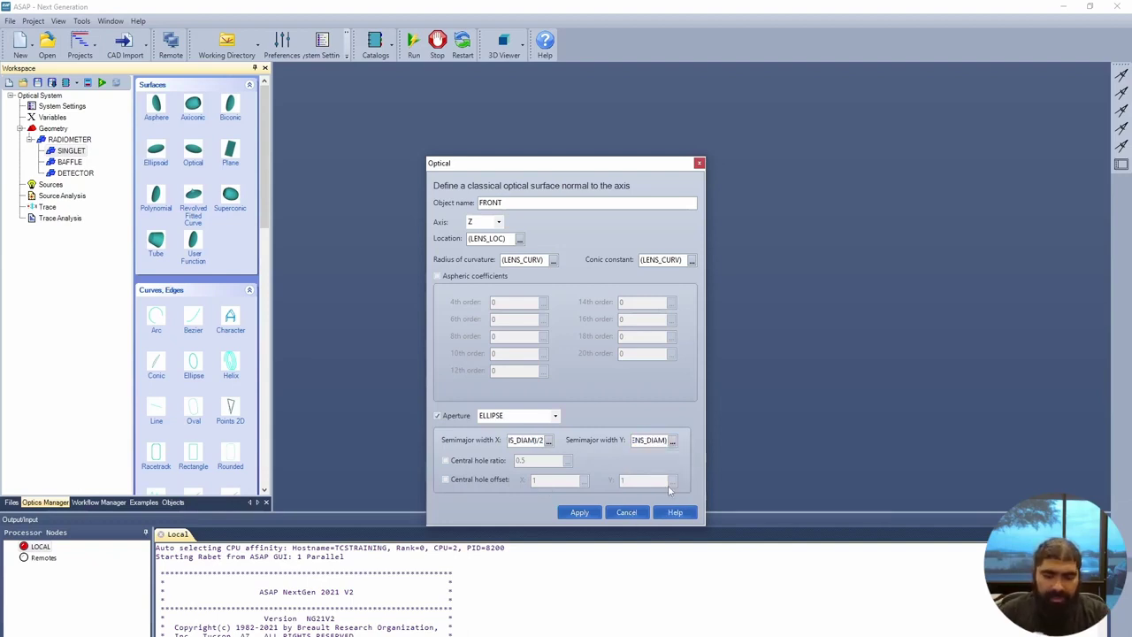
text(/2)
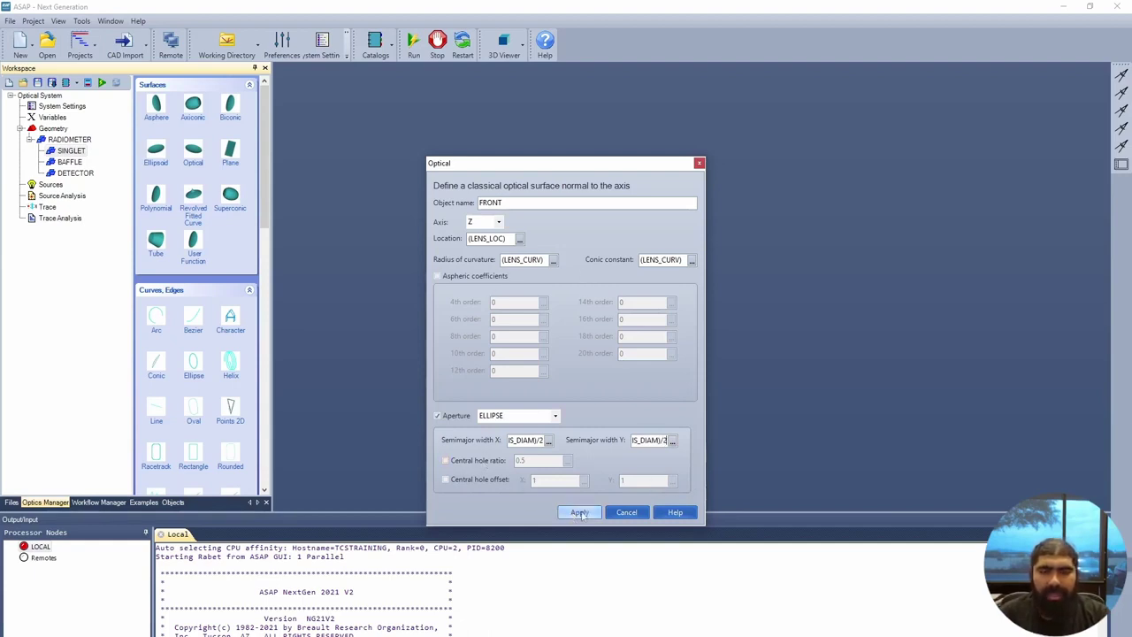
click(579, 513)
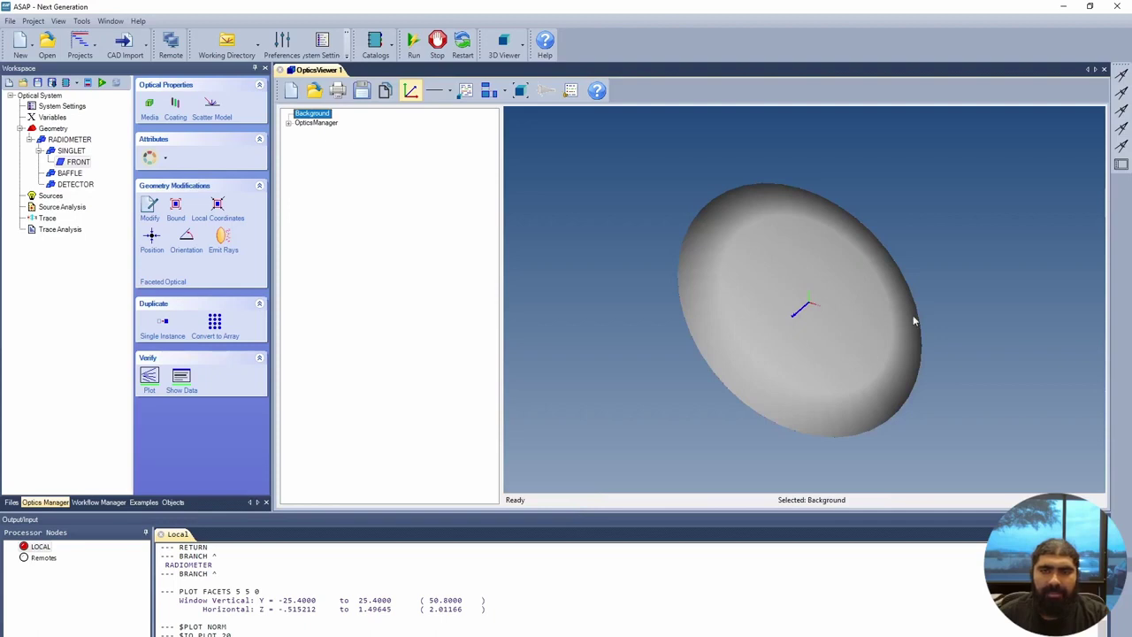
Modify the FRONT surface so its conic constant is 0 and apply the change.
drag(913, 313, 844, 282)
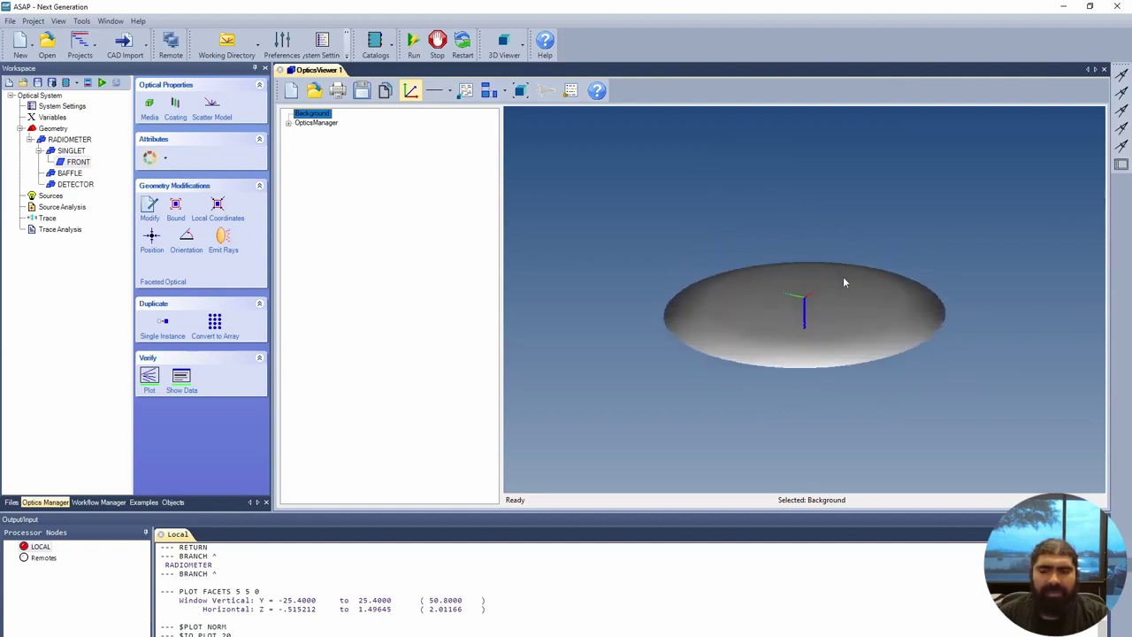
right_click(75, 163)
click(122, 233)
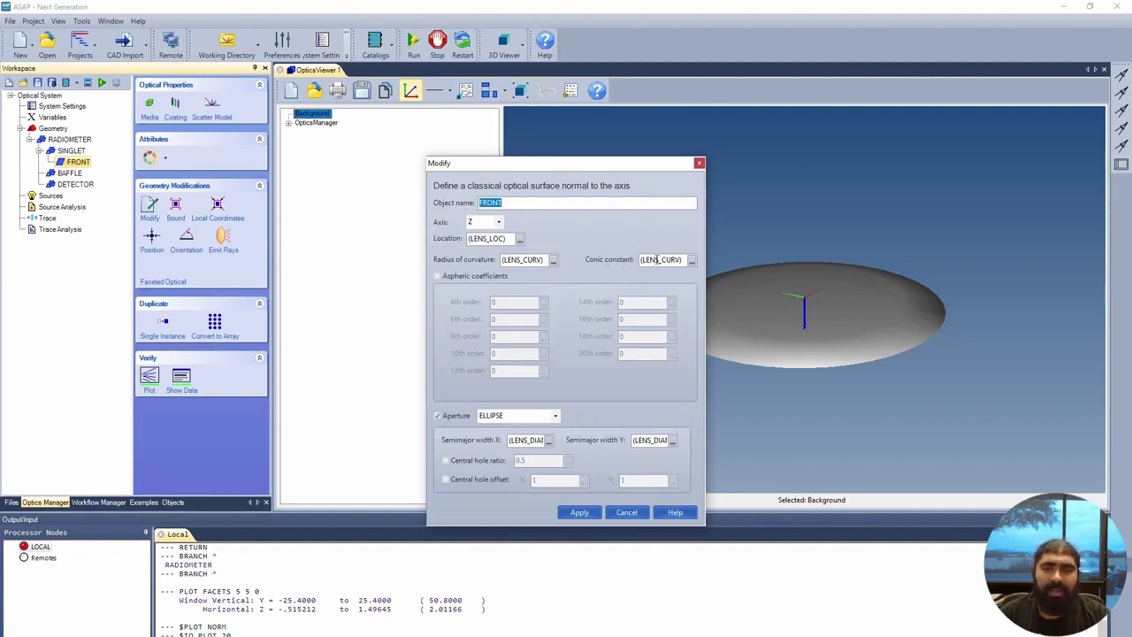
click(656, 259)
double_click(656, 259)
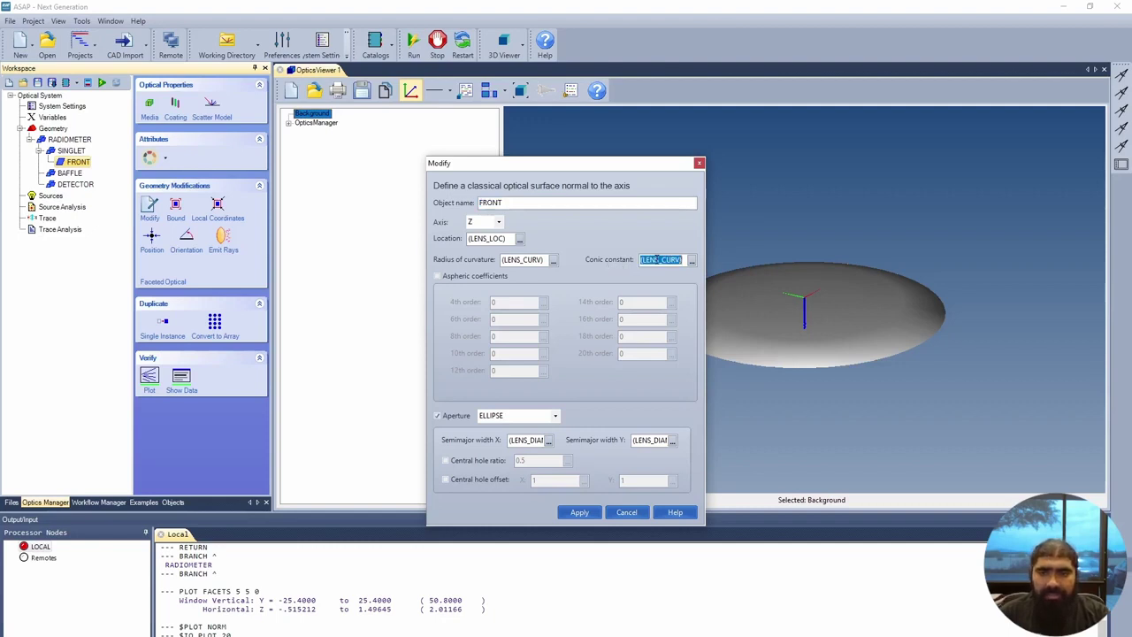
text(0)
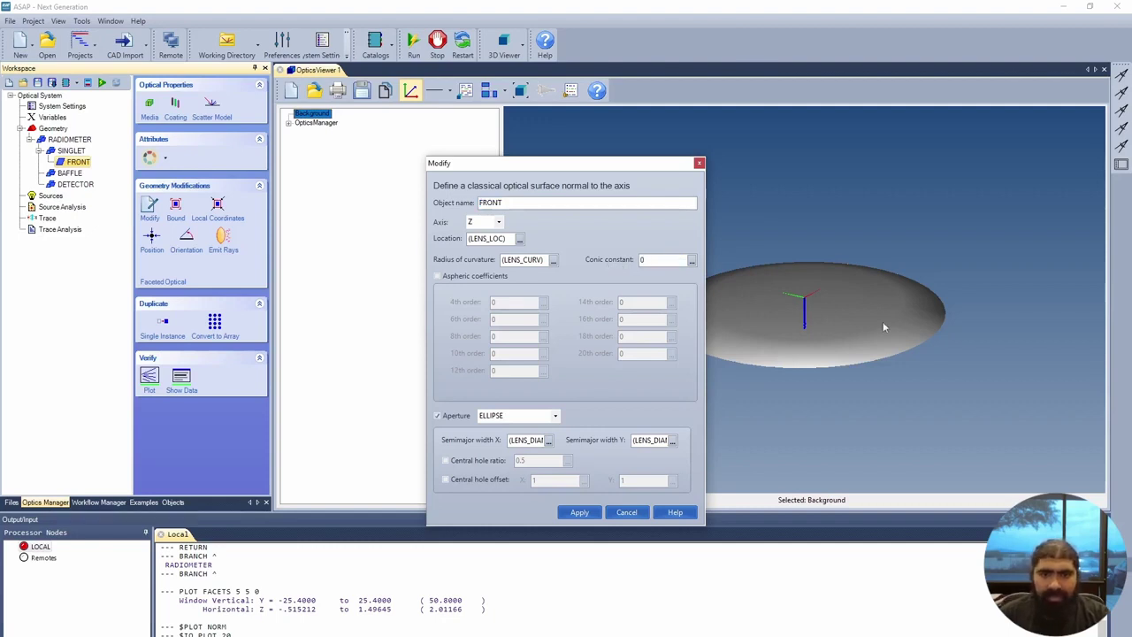
click(579, 513)
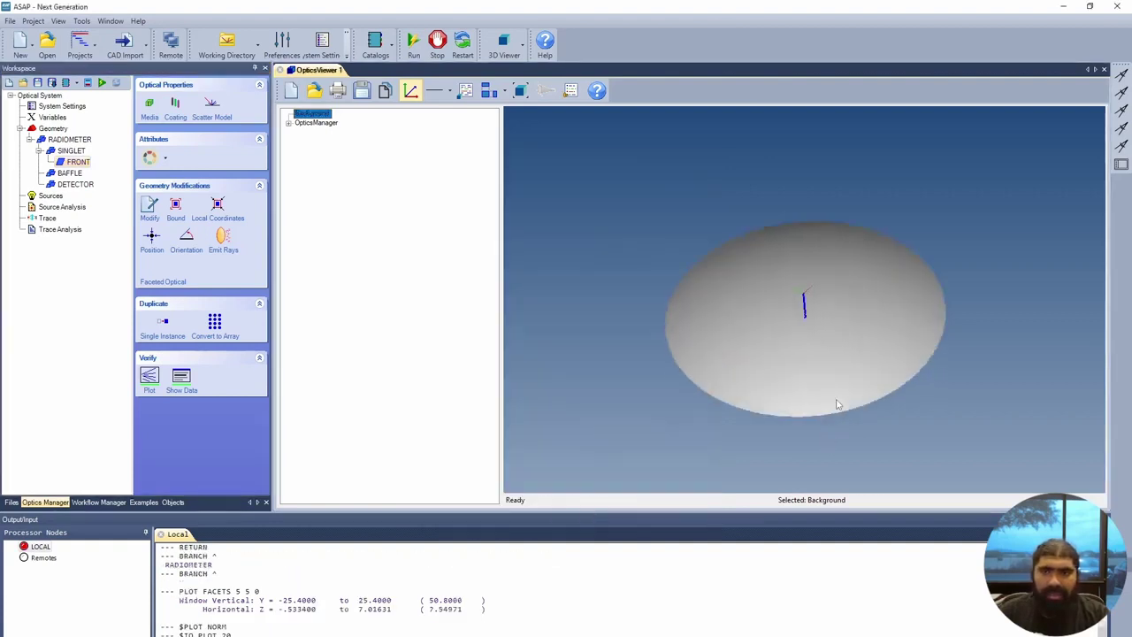
Insert a second Optical surface into the SINGLET branch and set its conic constant to 0.
drag(837, 404, 700, 376)
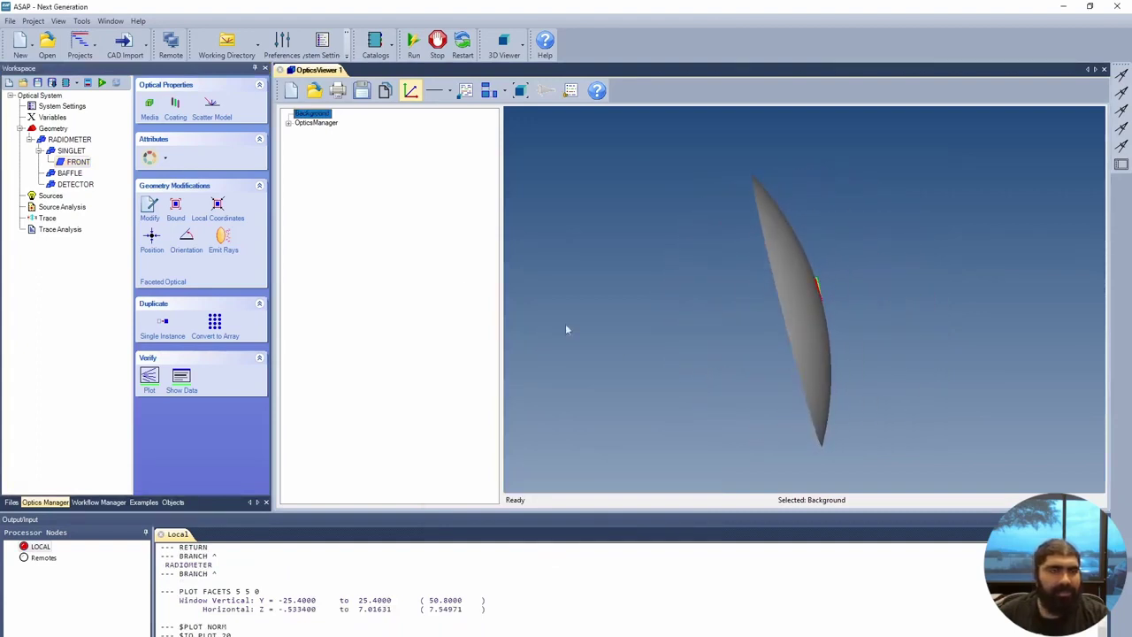
click(75, 151)
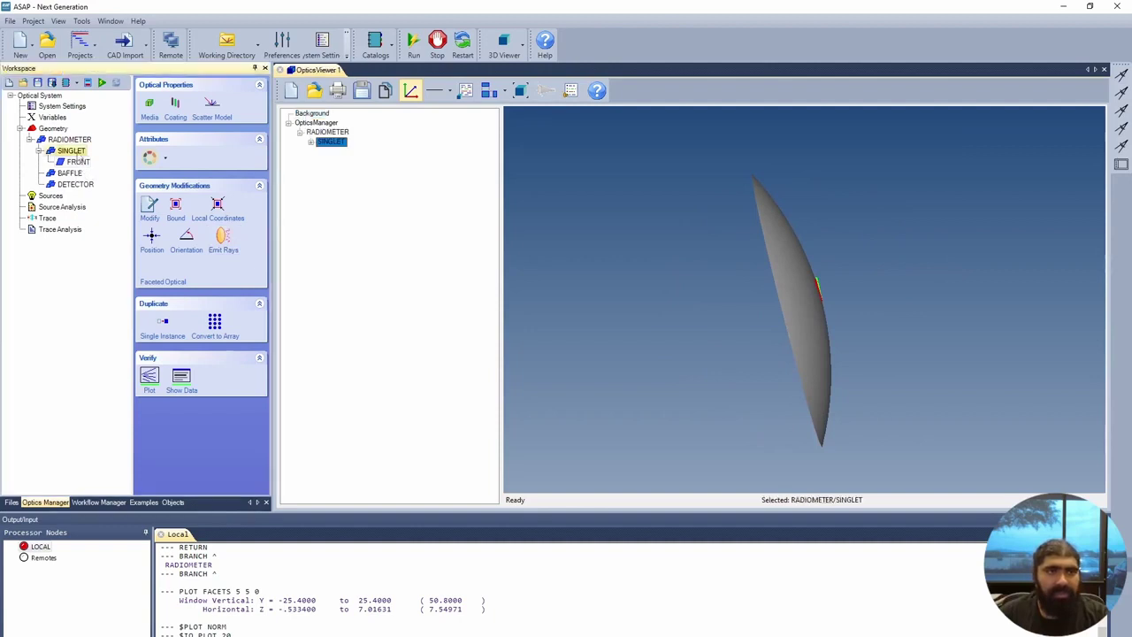
right_click(77, 153)
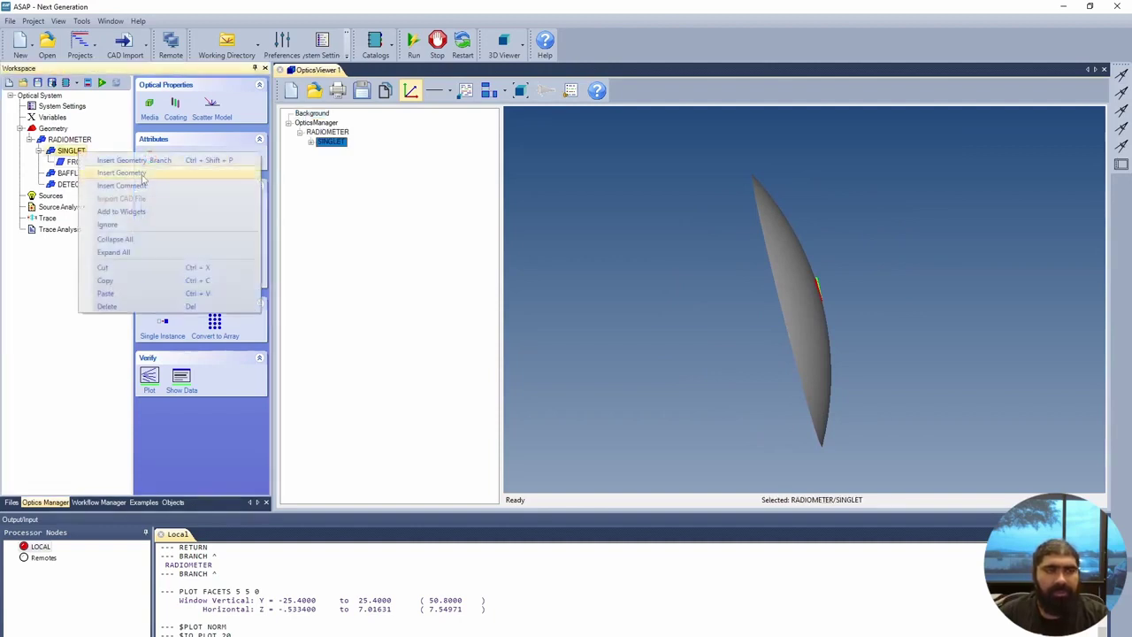
click(141, 173)
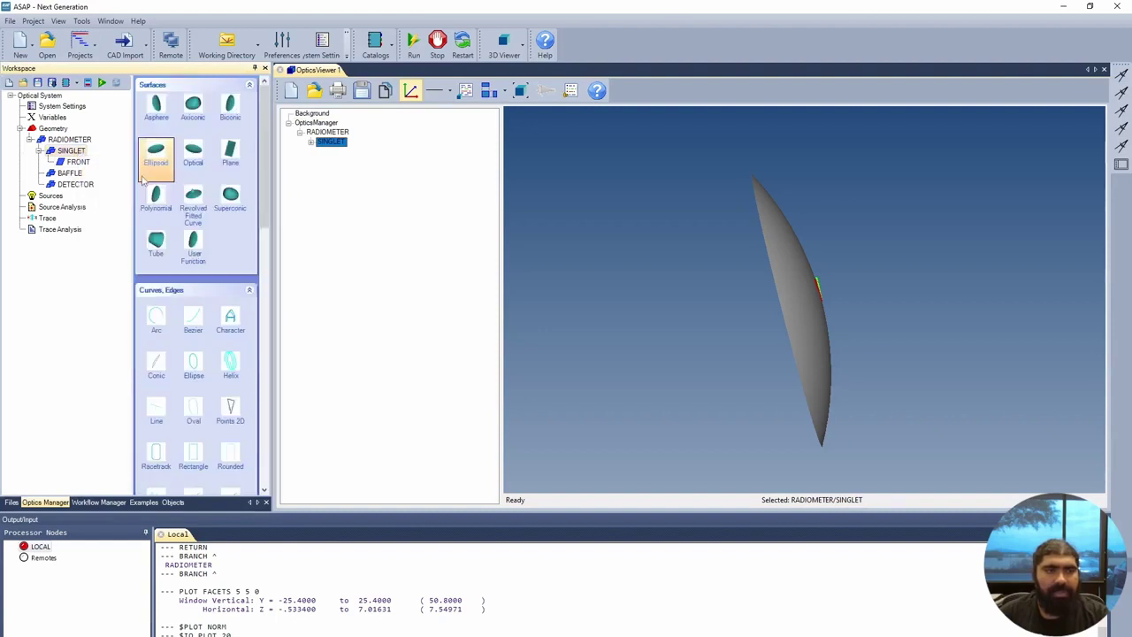
click(193, 153)
triple_click(673, 259)
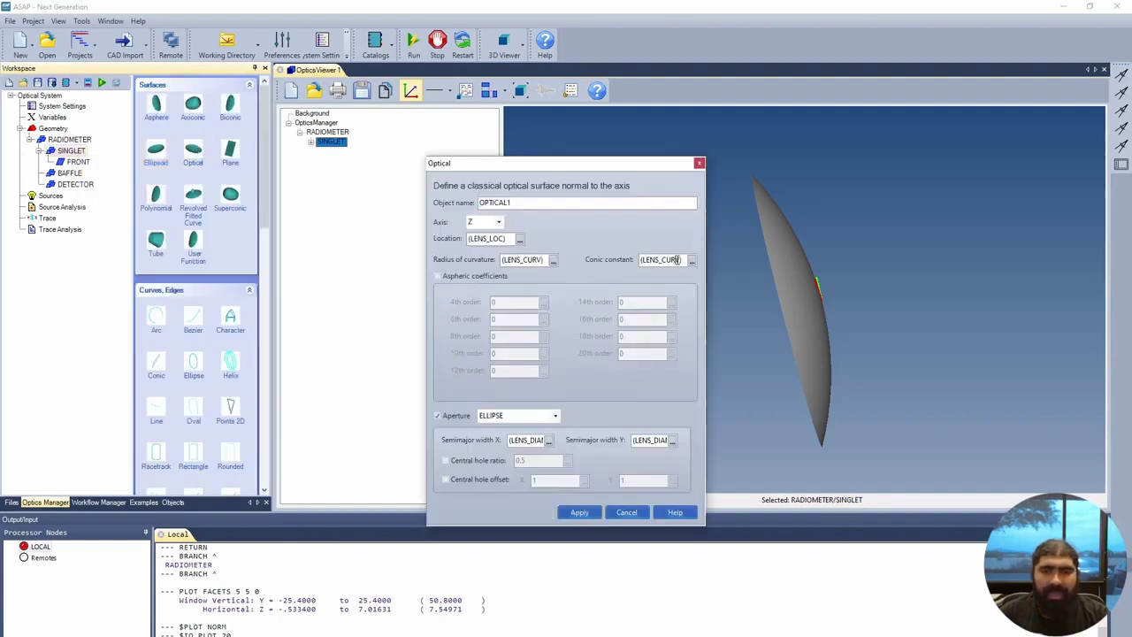
text(0)
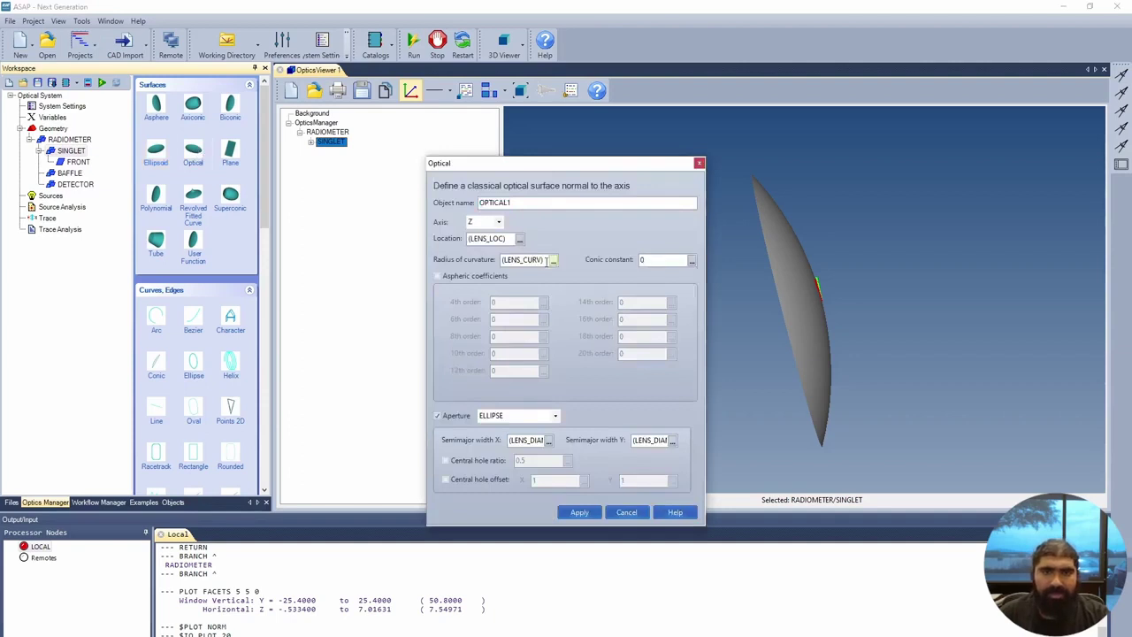
Set the second surface's radius of curvature to -(LENS_CURV) and its location to (LENS_LOC)+16, and apply it.
click(503, 260)
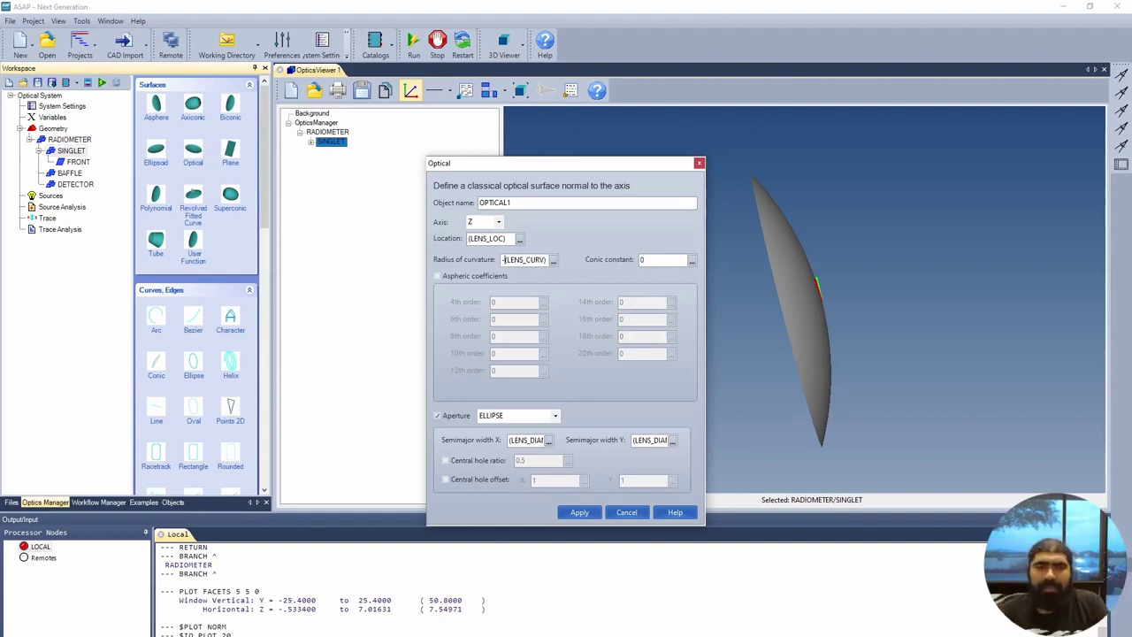
text(-)
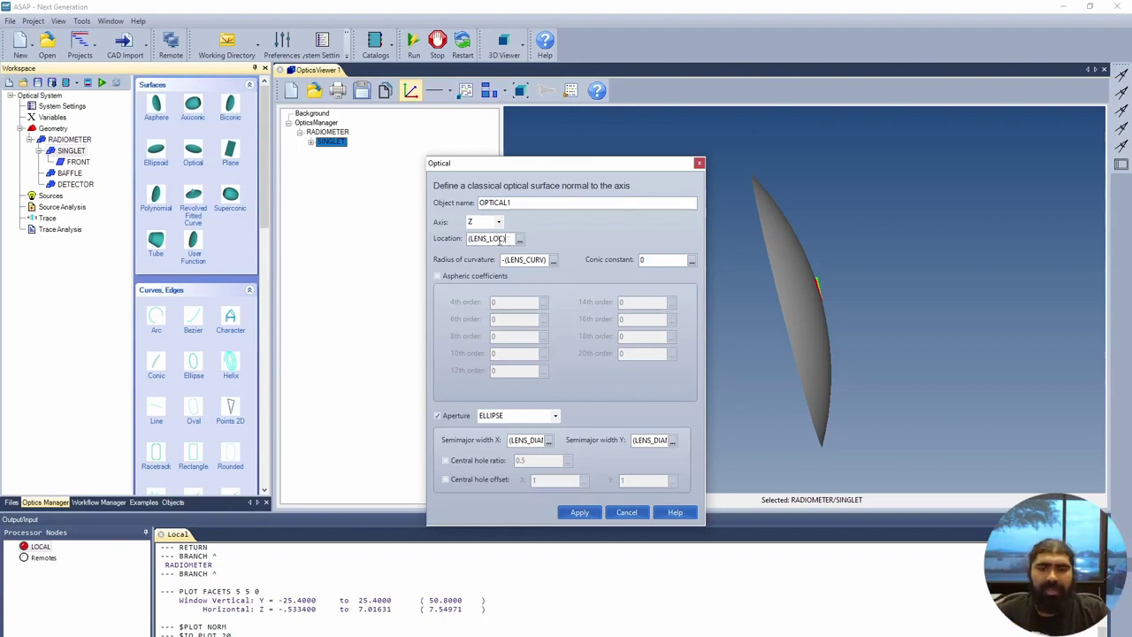
text(+1)
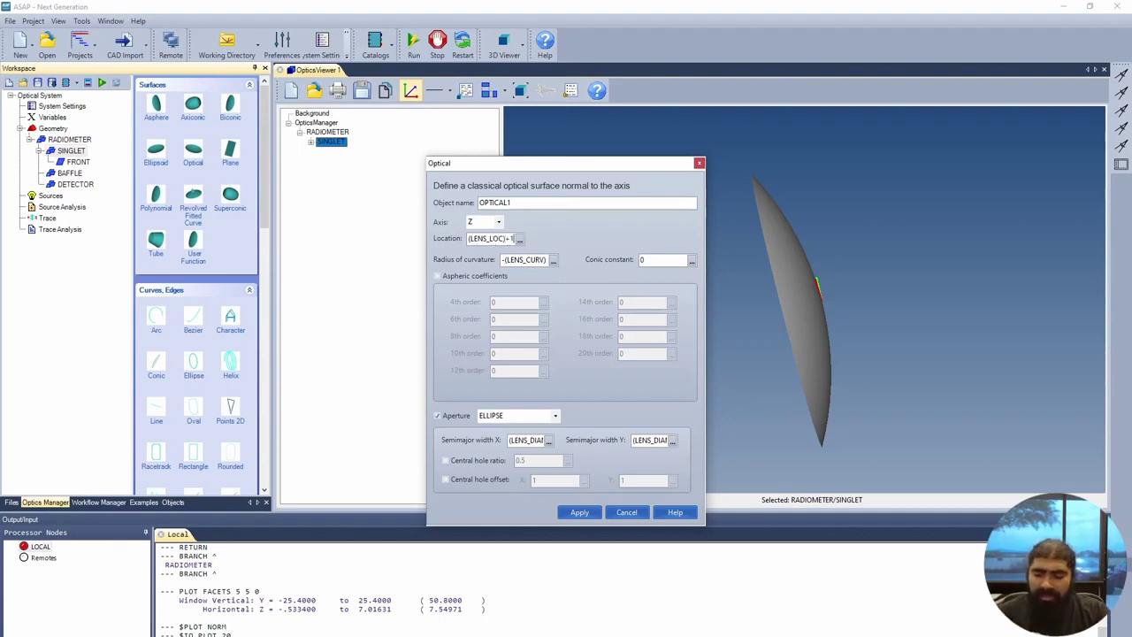
text(6)
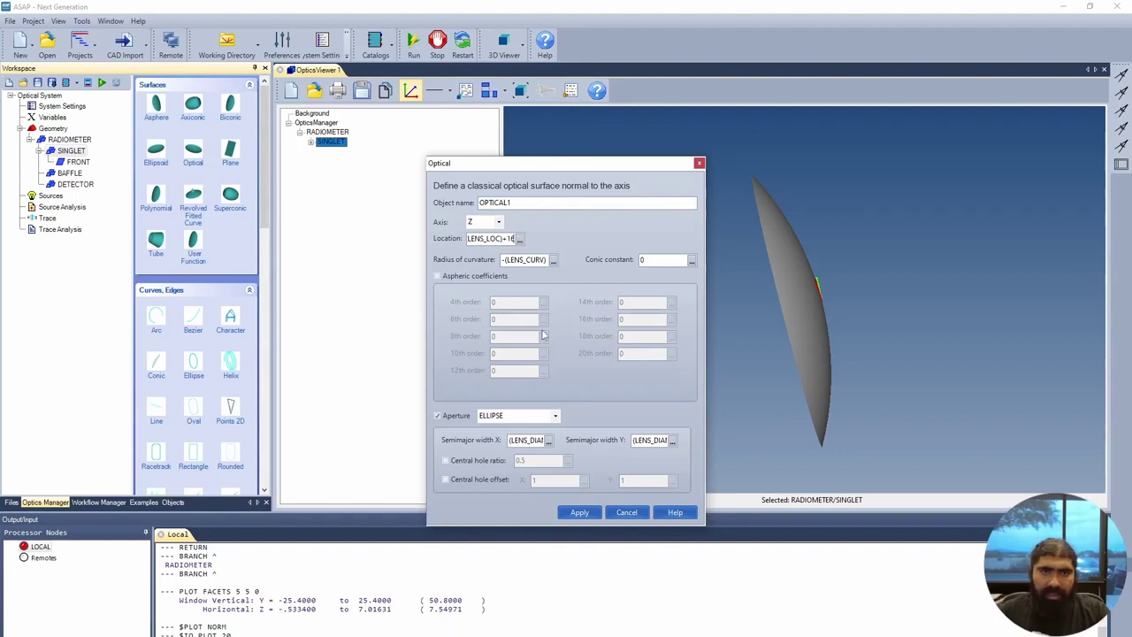
click(579, 512)
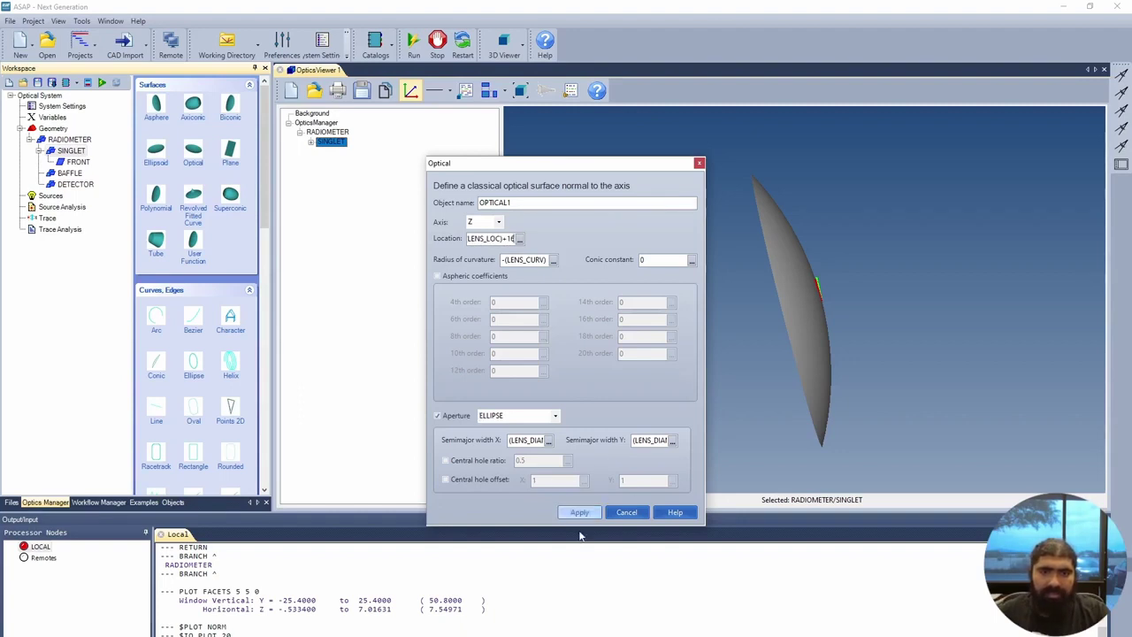
click(587, 513)
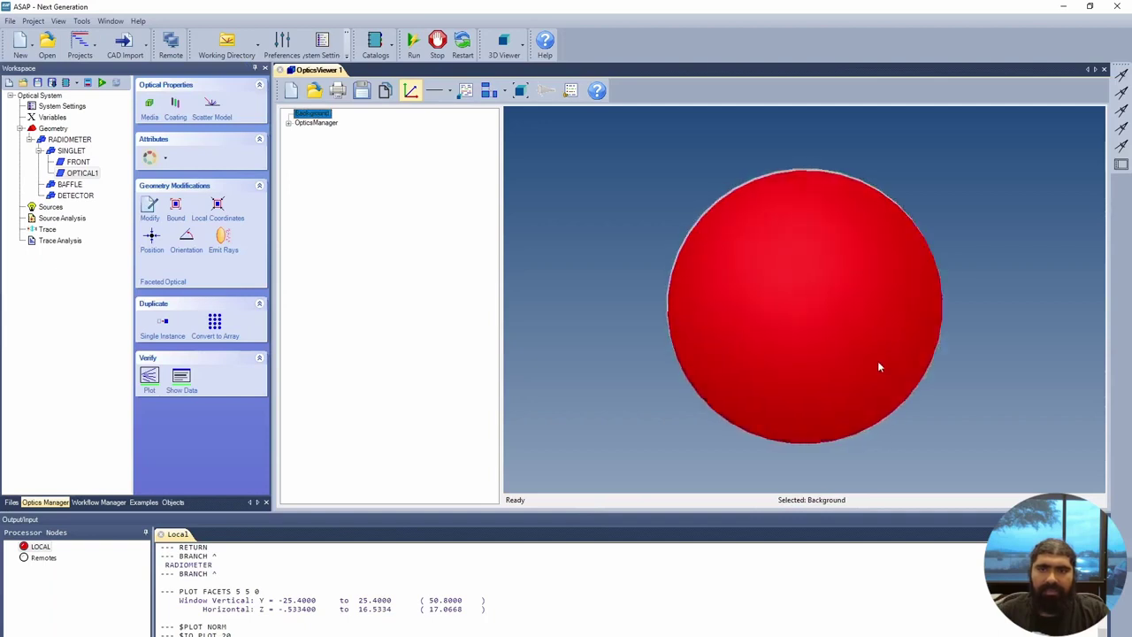
Rename the second optical surface in the SINGLET branch as BACK and apply the change.
drag(879, 366, 695, 339)
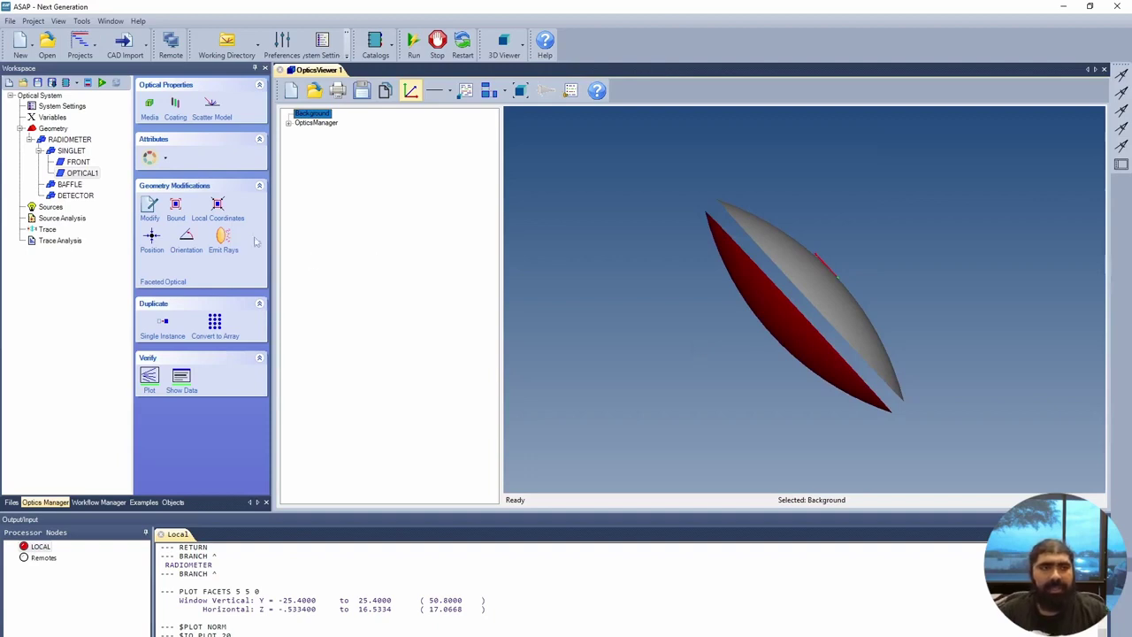
click(72, 151)
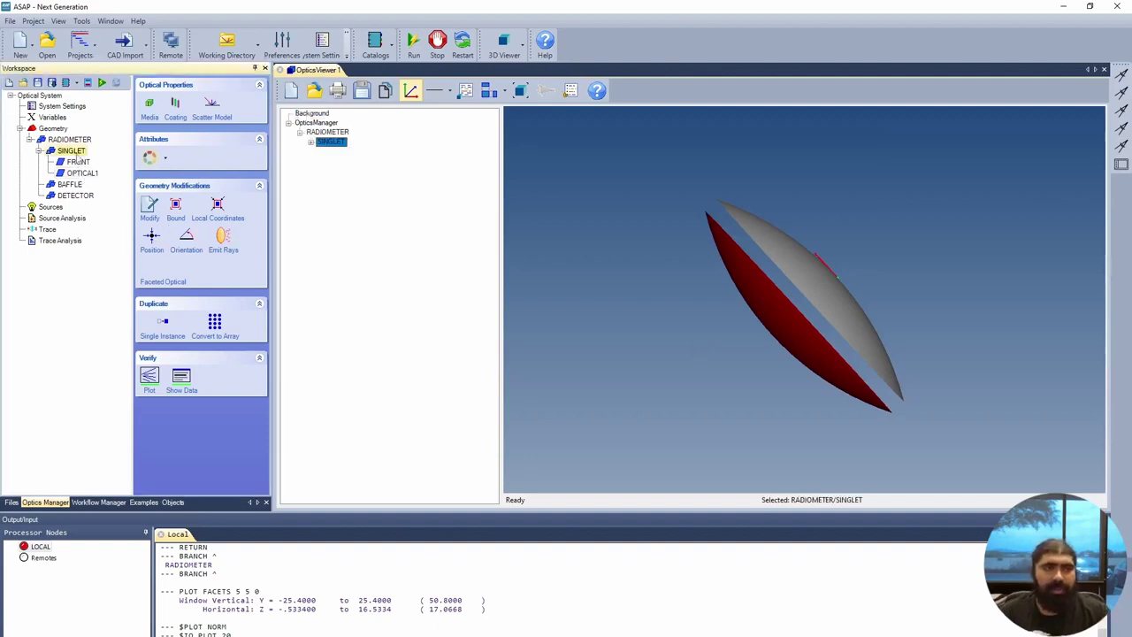
right_click(77, 154)
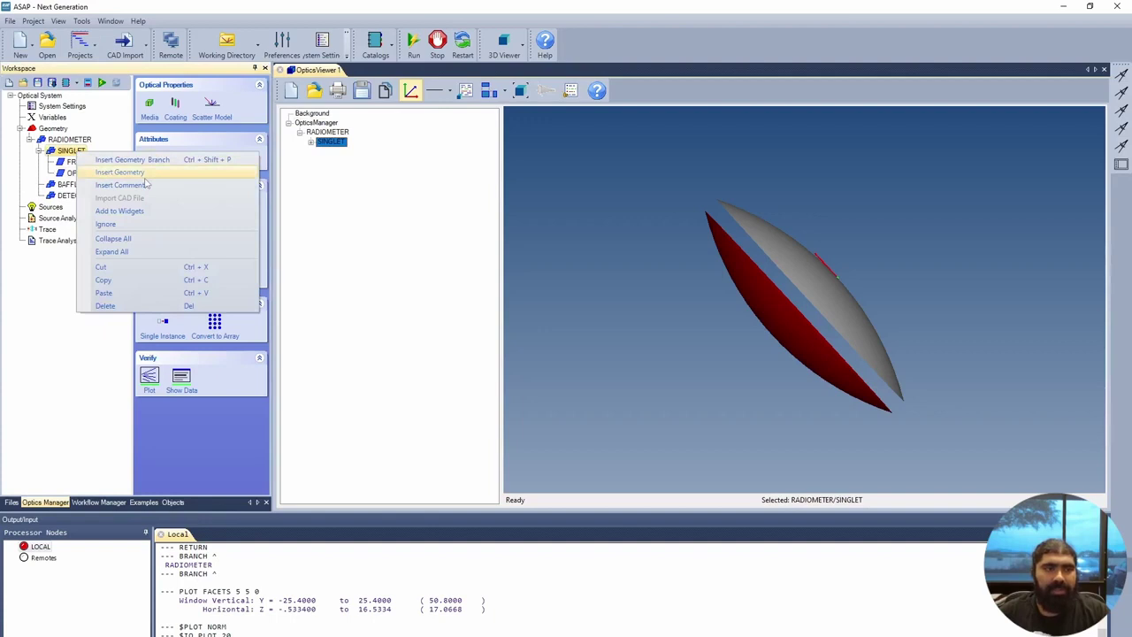
key(Escape)
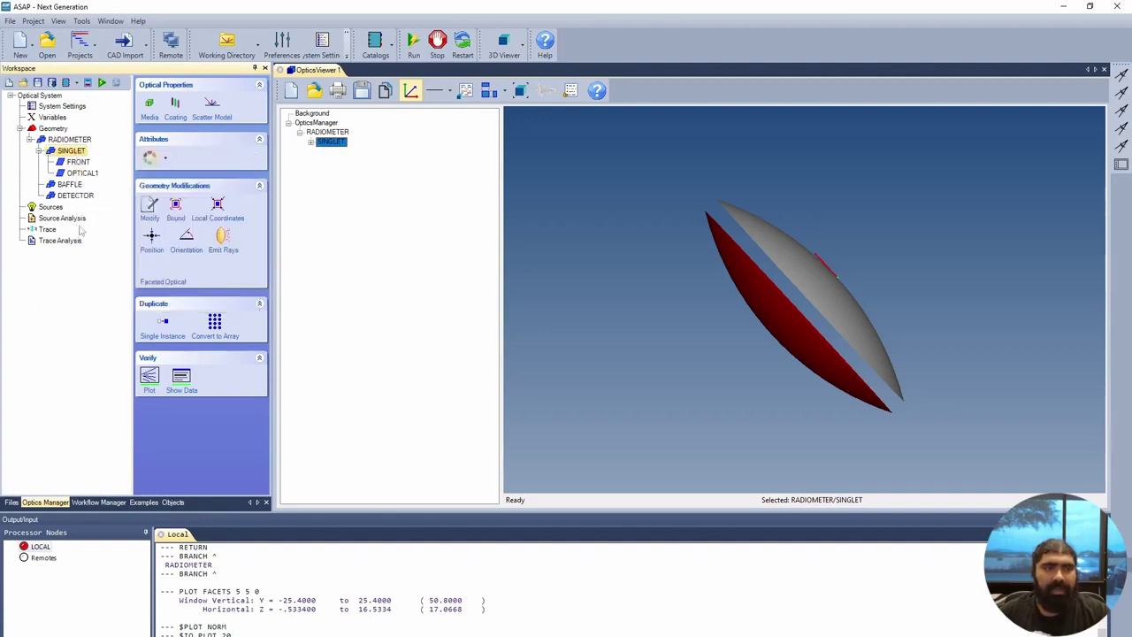
click(82, 173)
right_click(93, 176)
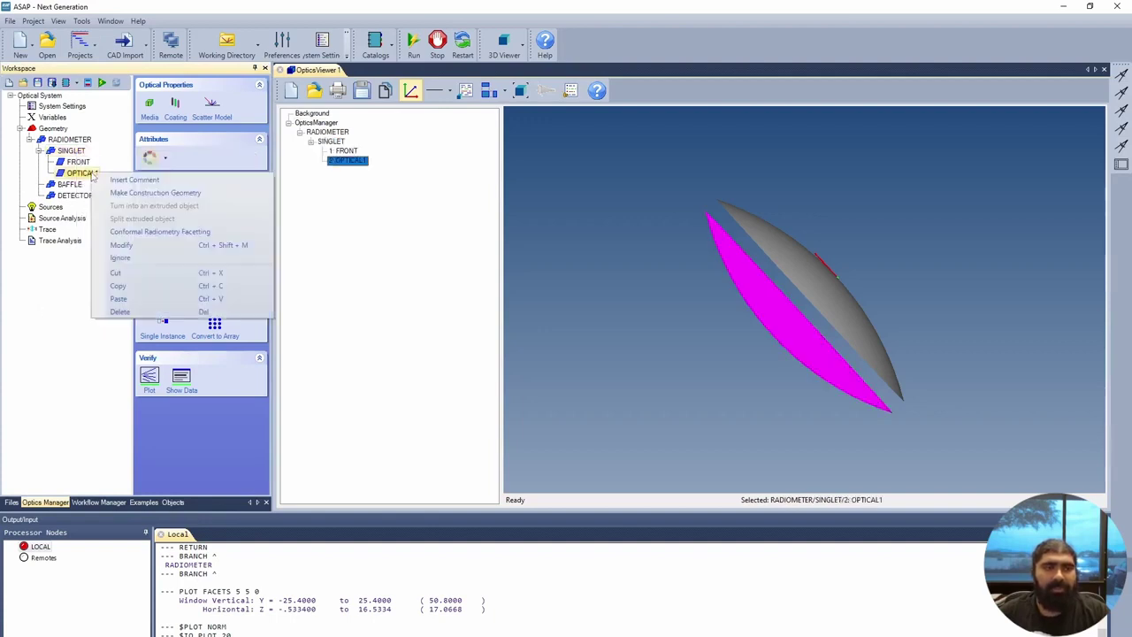
click(138, 248)
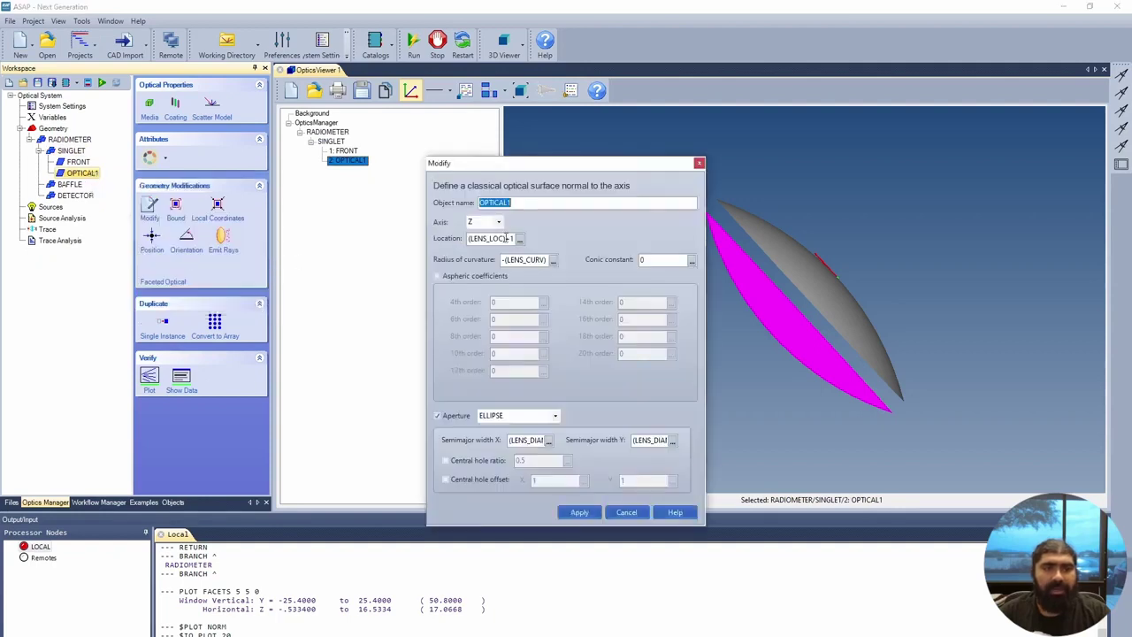
text(BACK)
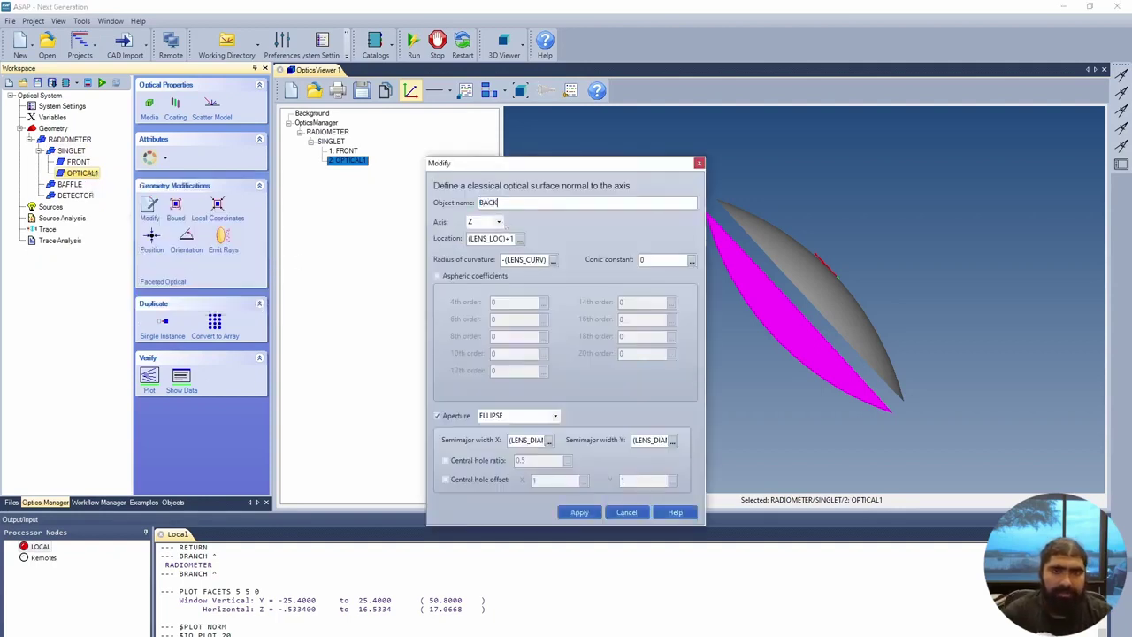
click(579, 513)
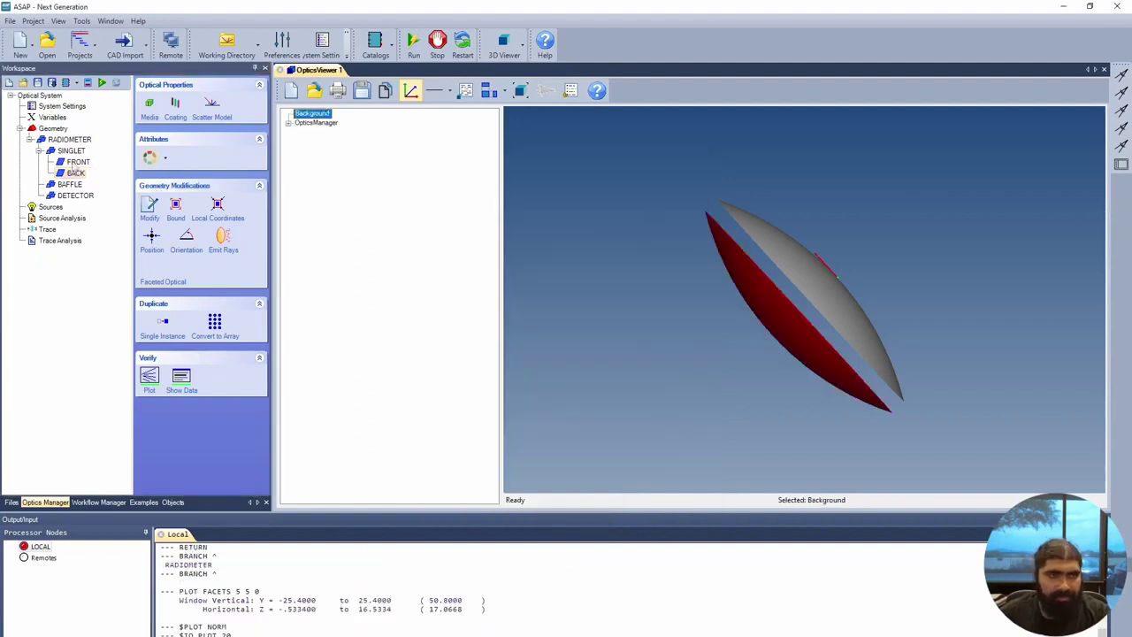
Insert a Tube surface into the SINGLET branch with start curve location (LENS_LOC) and end curve location (LENS_LOC)+16.
click(76, 152)
right_click(76, 152)
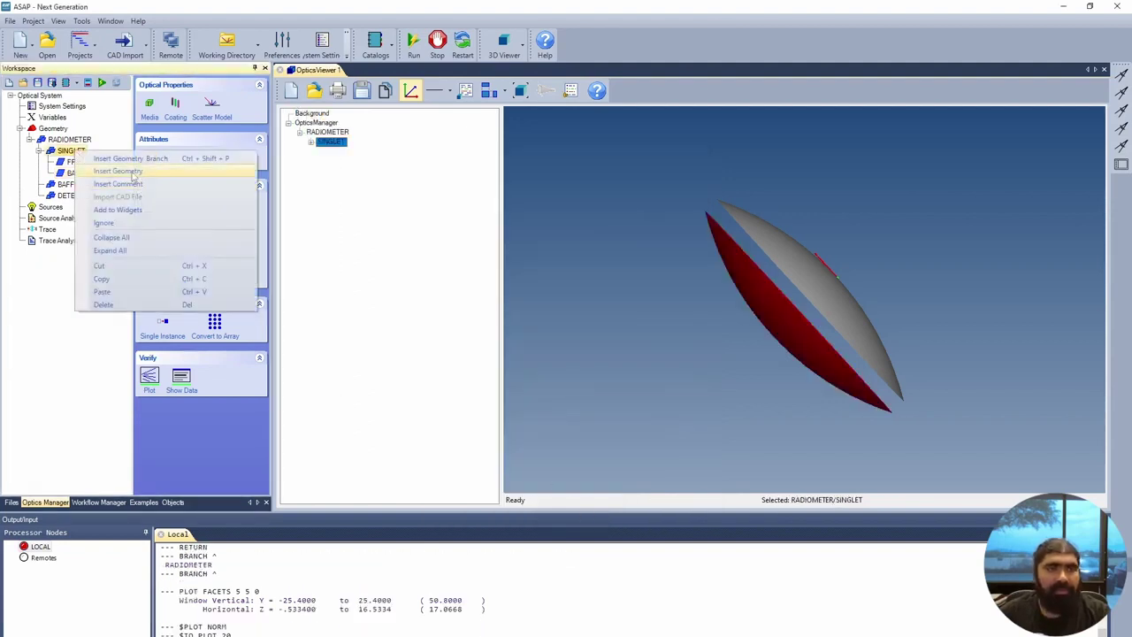
click(131, 173)
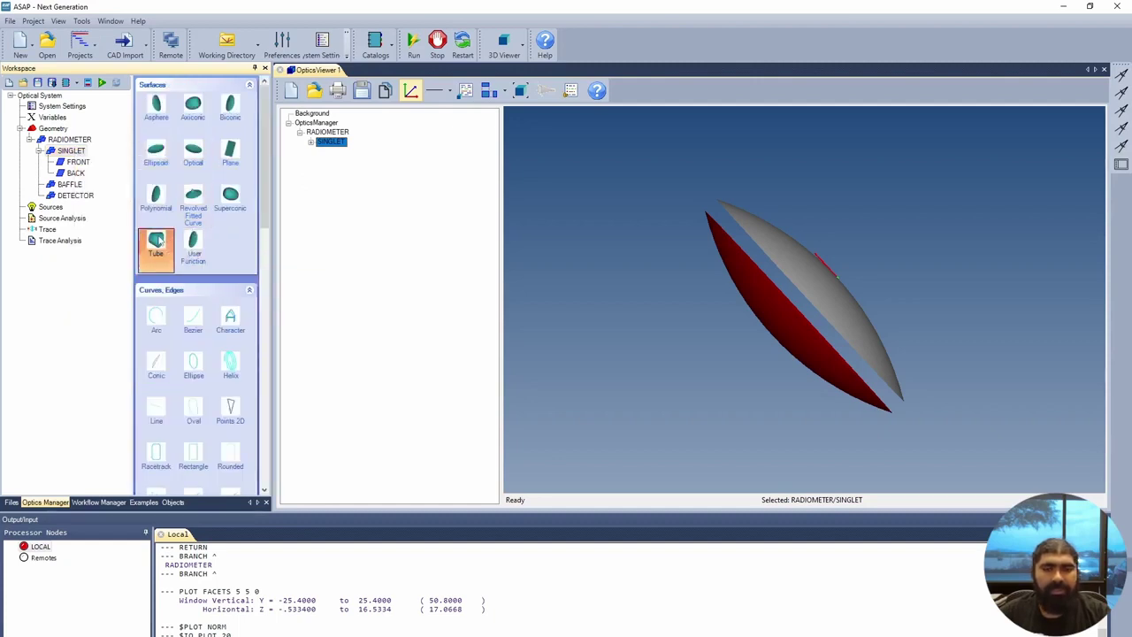
click(162, 241)
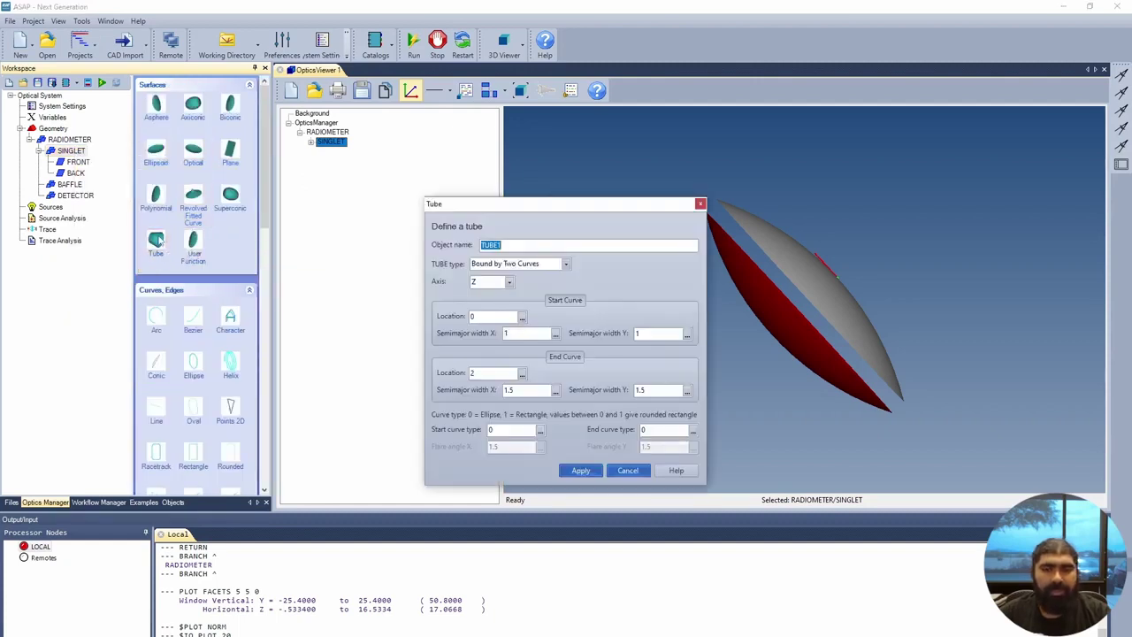
click(523, 317)
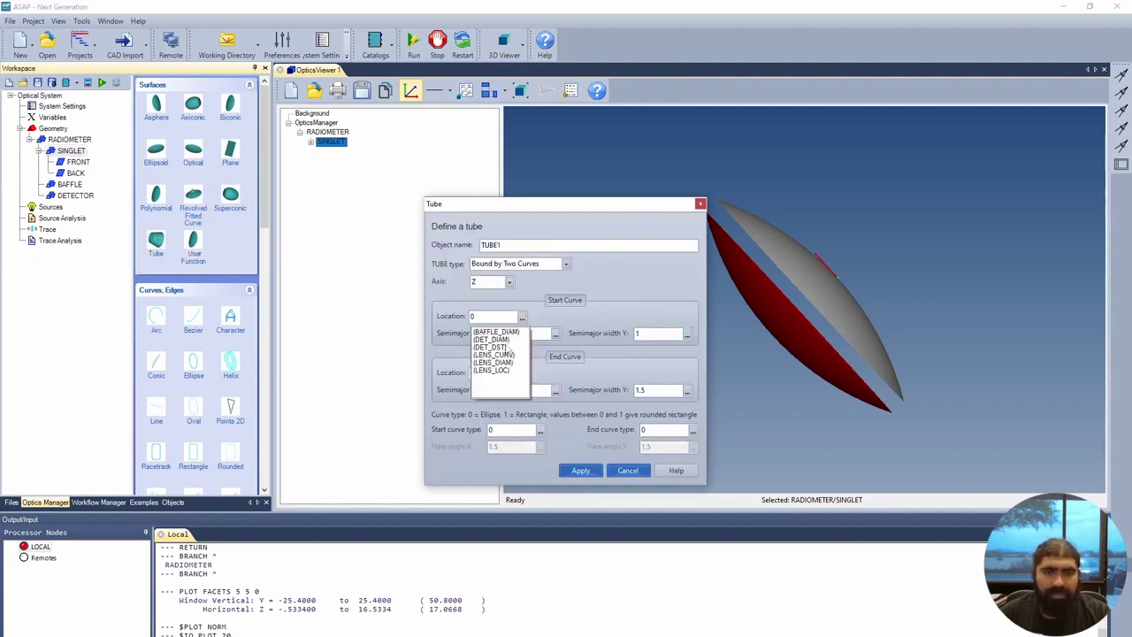
click(503, 371)
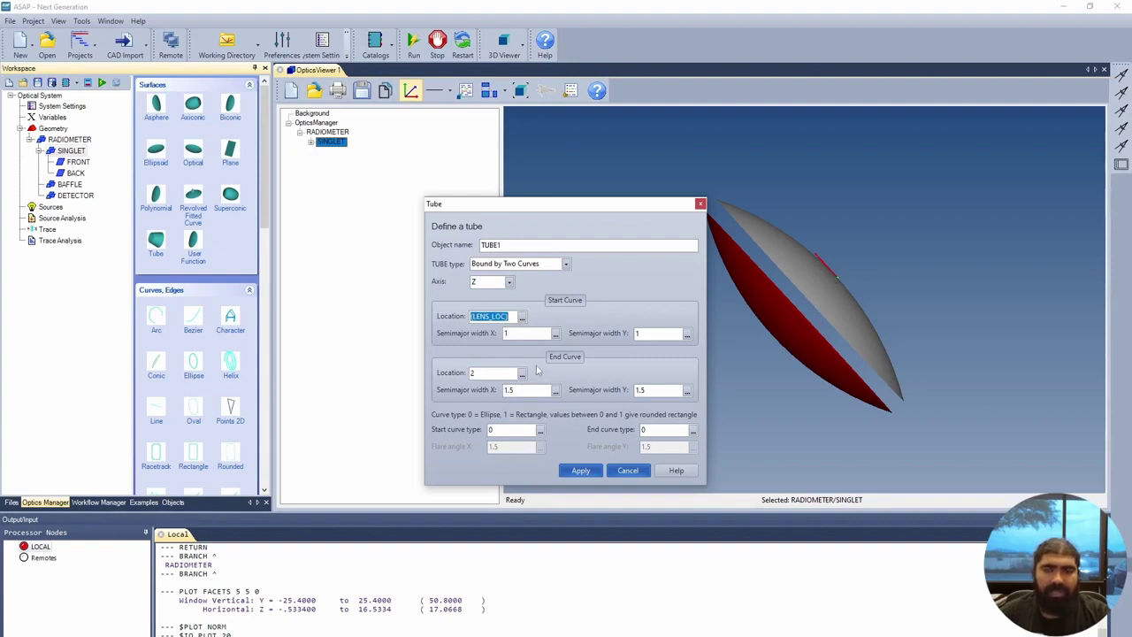
click(522, 372)
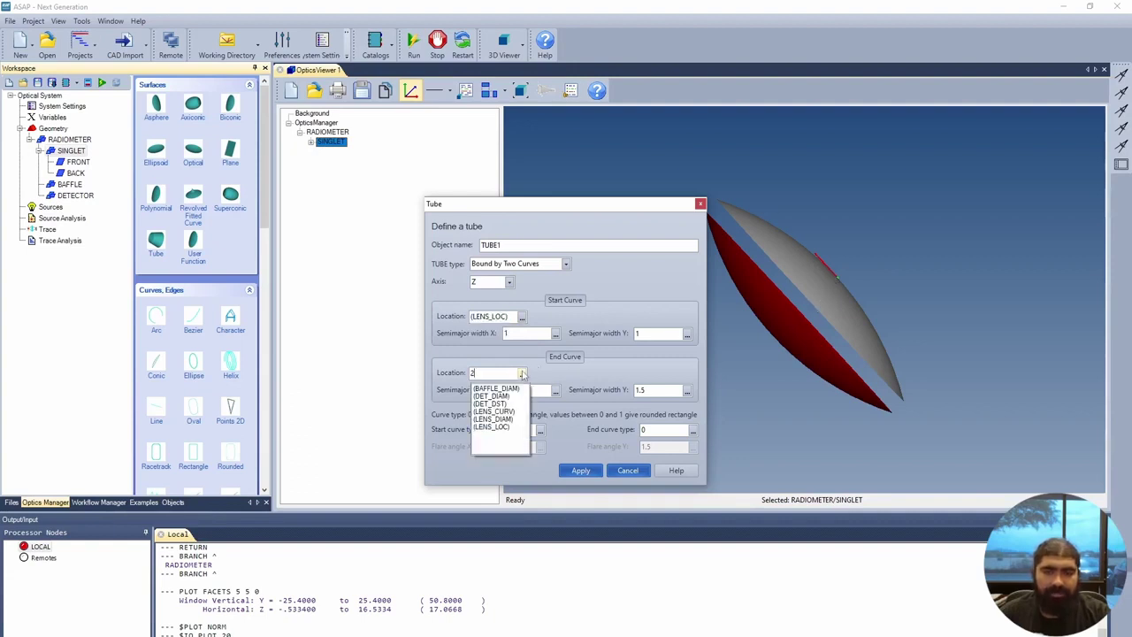
click(499, 427)
key(End)
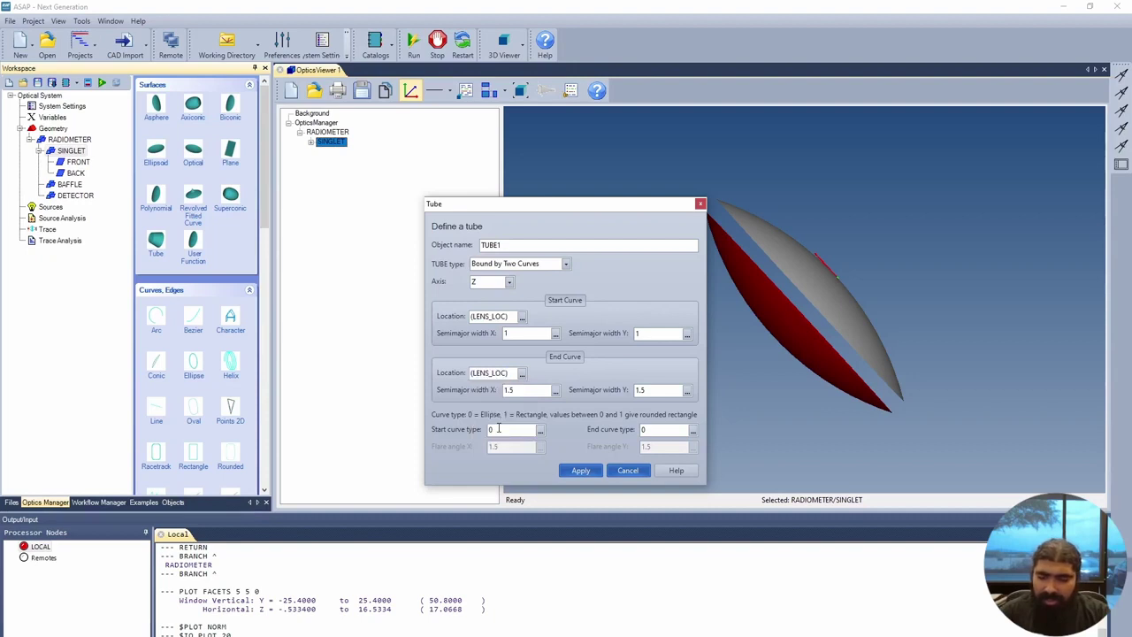
text(+10)
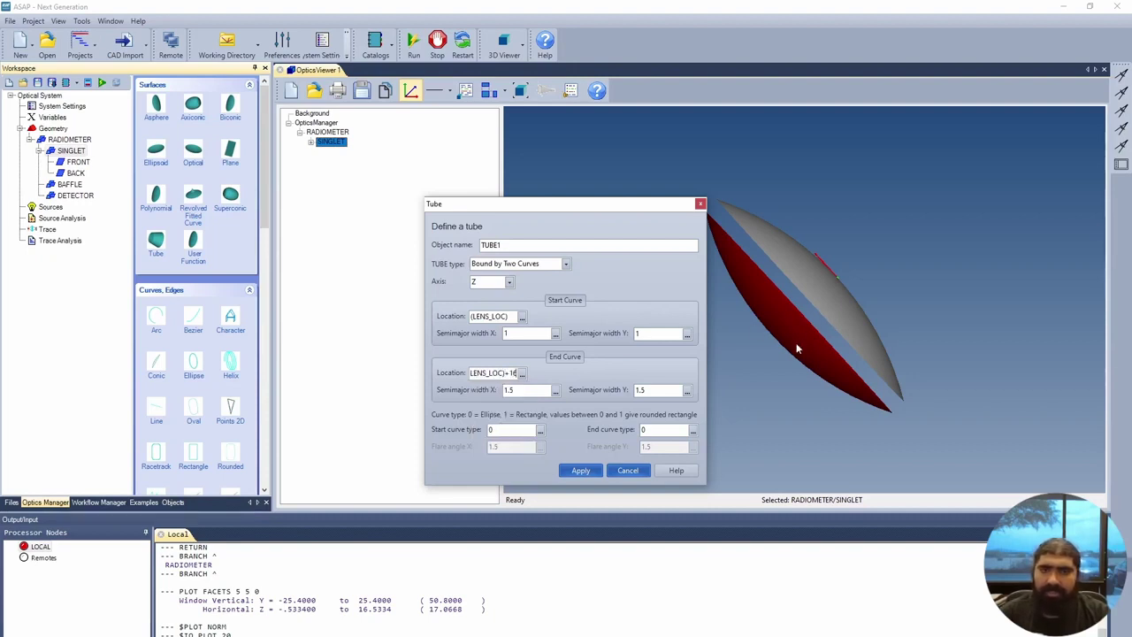
Set the tube start curve's semimajor widths X and Y to (LENS_DIAM)/2.
click(555, 333)
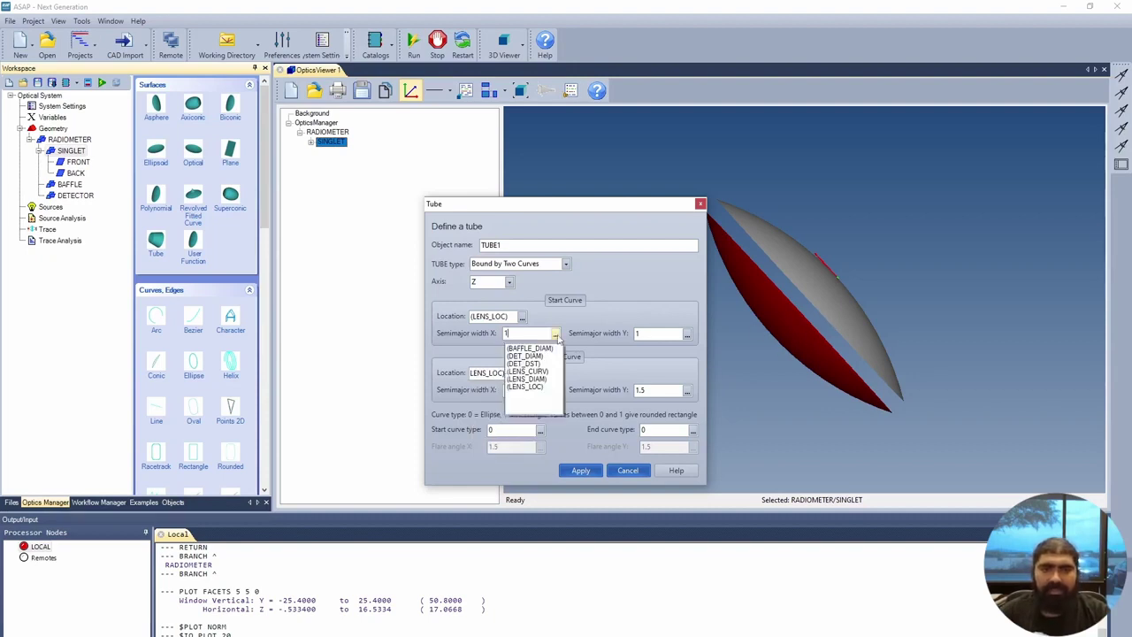
click(541, 380)
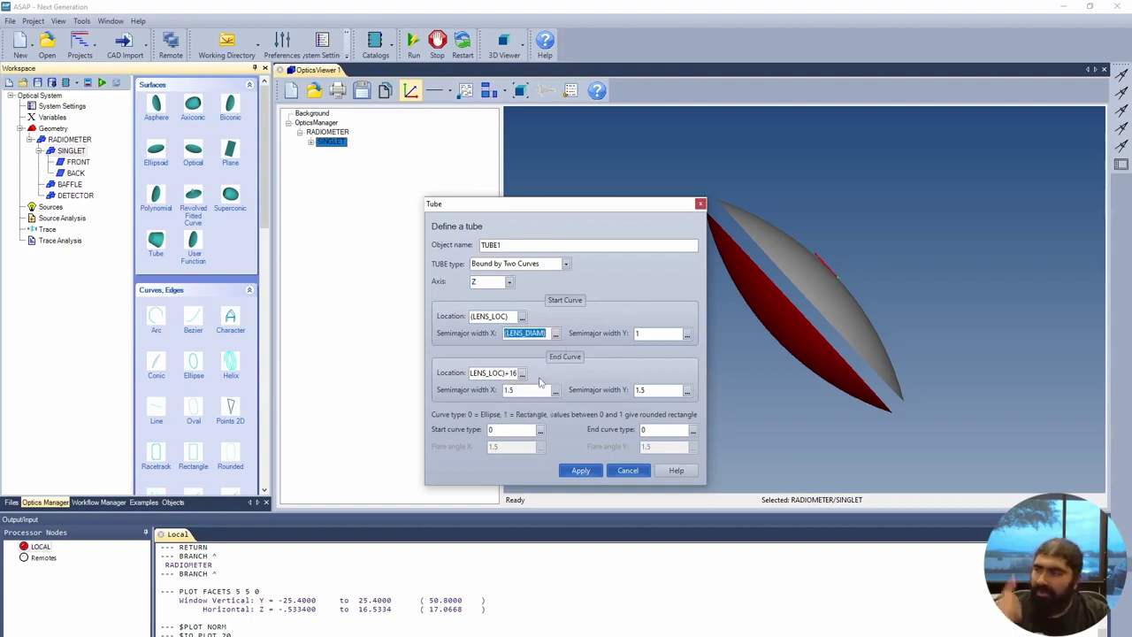
key(End)
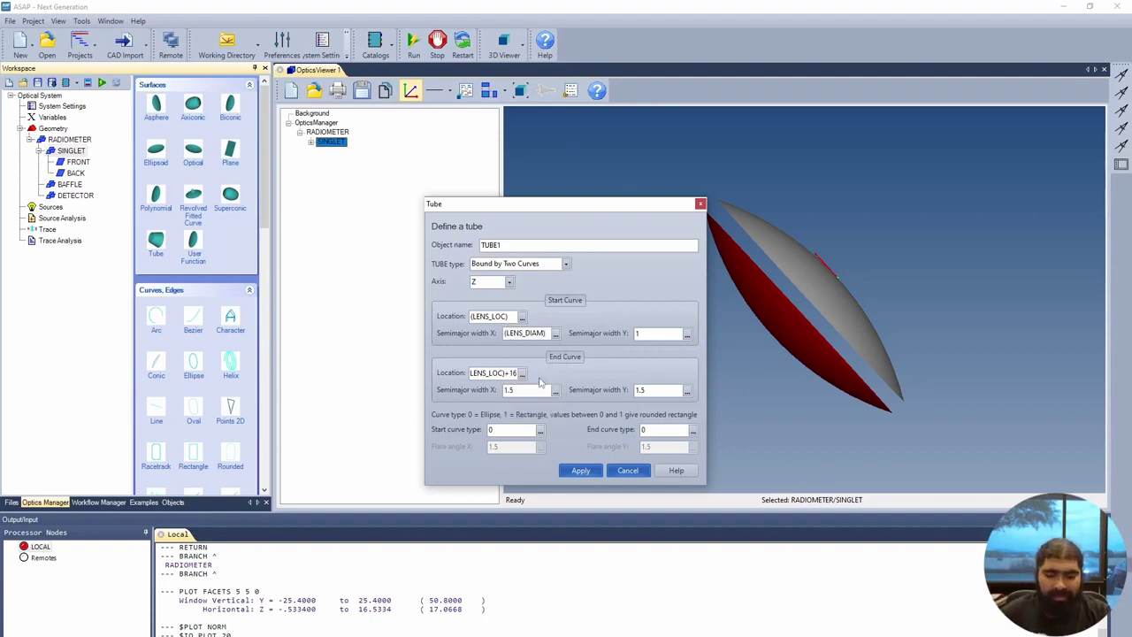
text(/2)
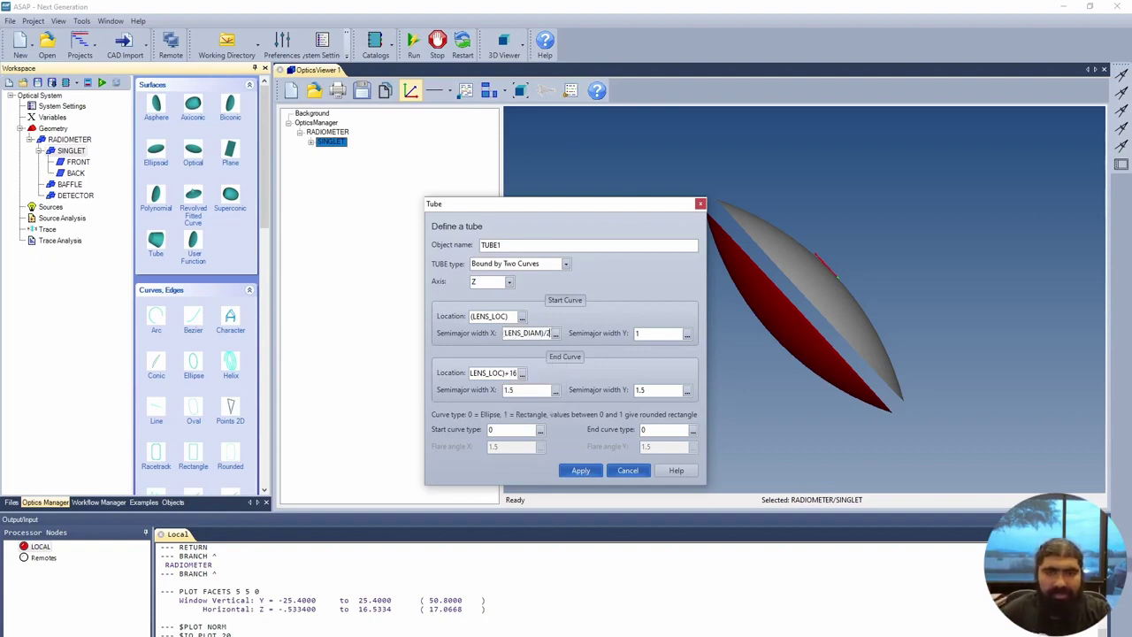
double_click(531, 334)
key(ctrl+c)
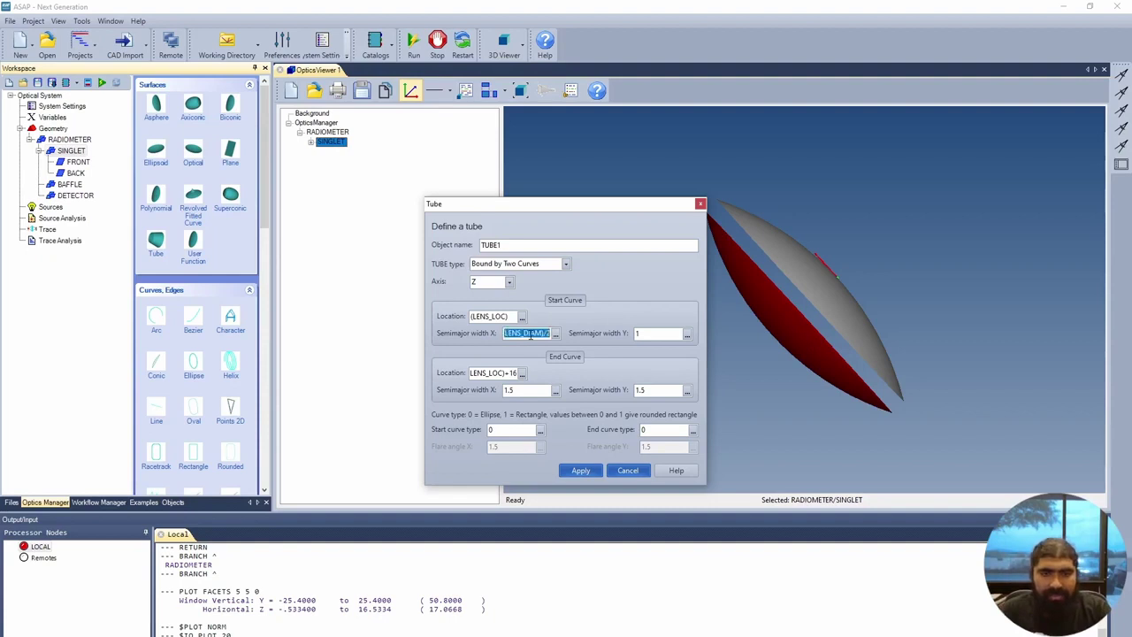
double_click(669, 337)
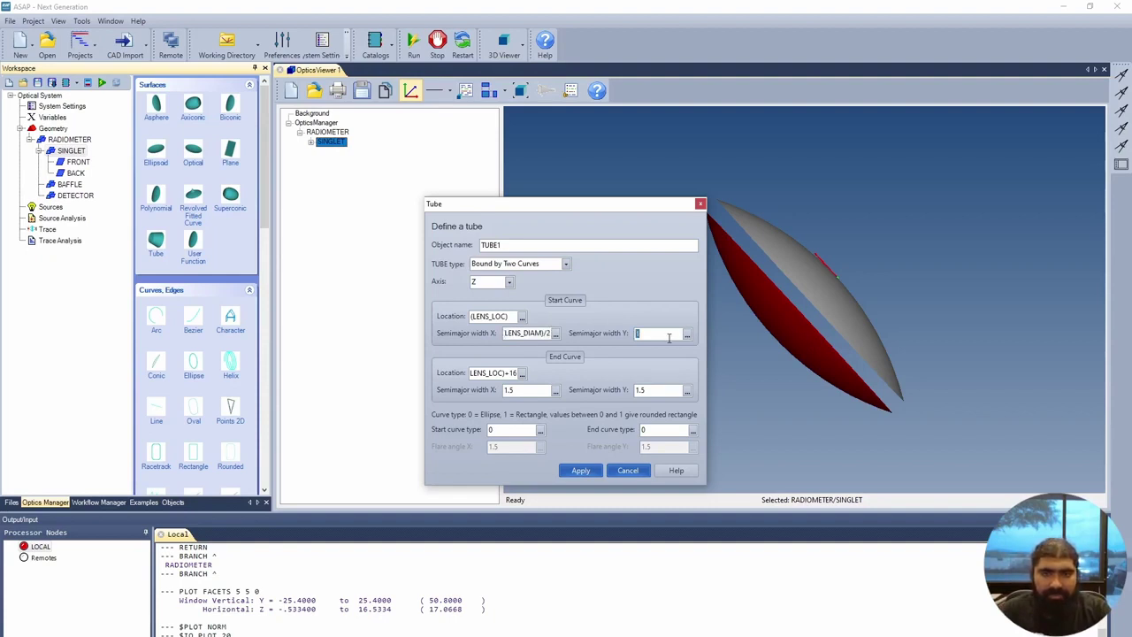
key(ctrl+v)
Set the end curve's semimajor width X to (LENS_DIAM)/2, try to give Y the same expression, and apply the tube.
double_click(516, 393)
key(ctrl+v)
double_click(667, 390)
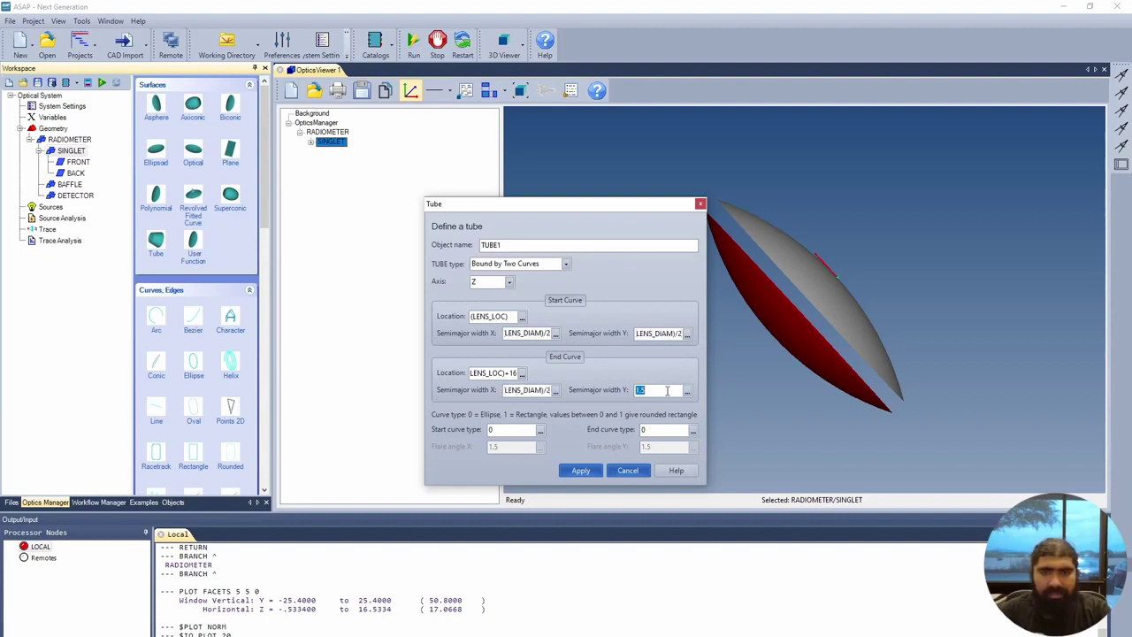
click(667, 390)
key(ctrl+v)
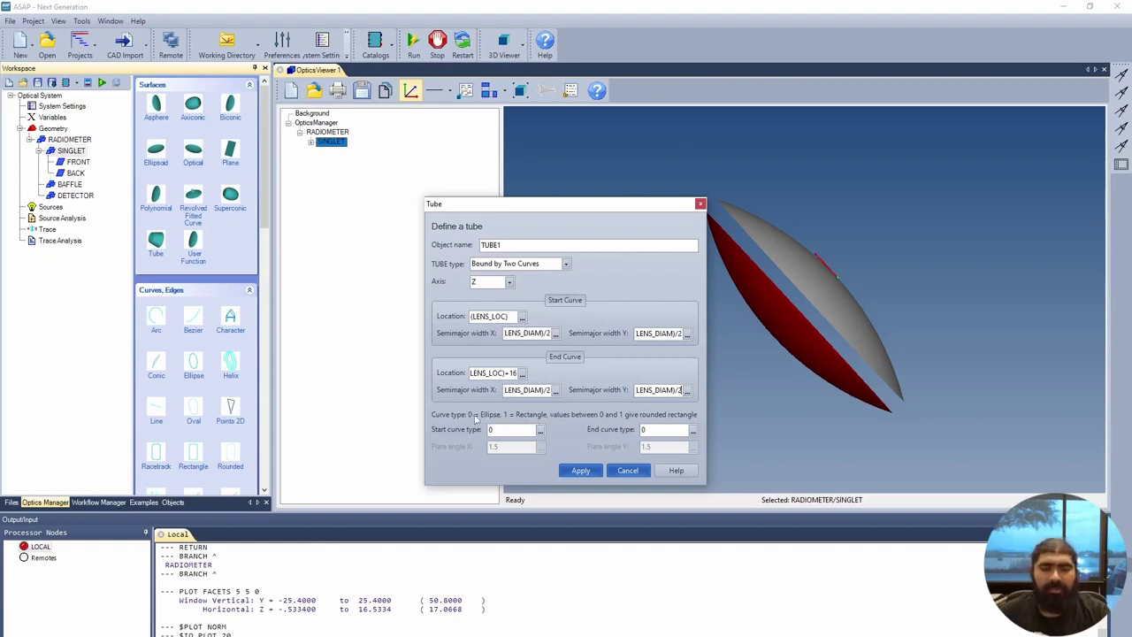
click(580, 469)
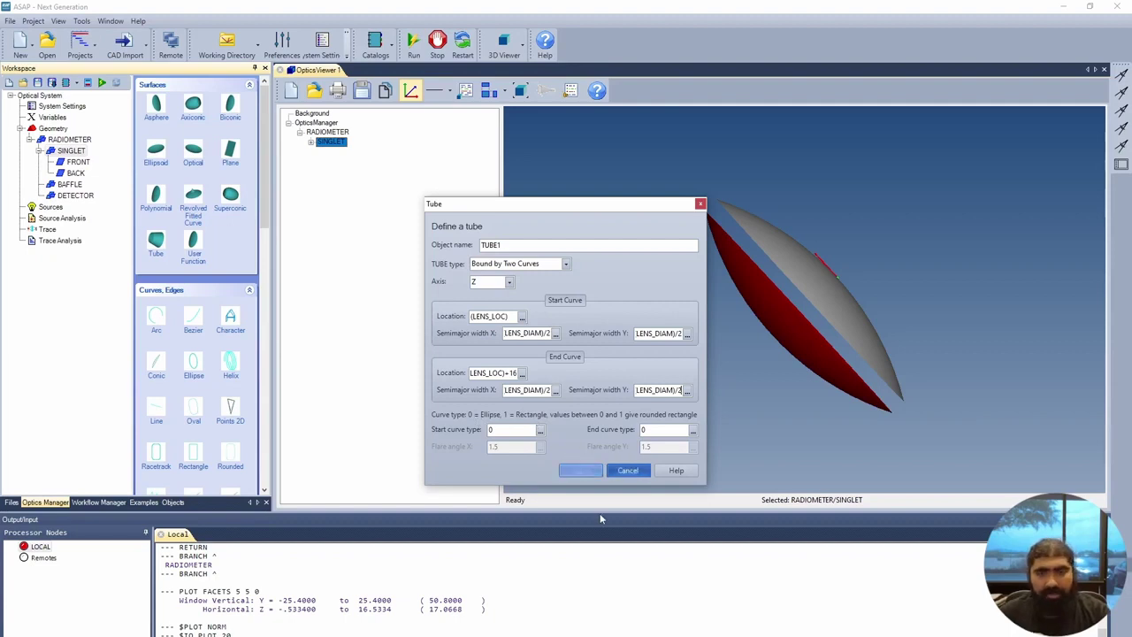
click(581, 470)
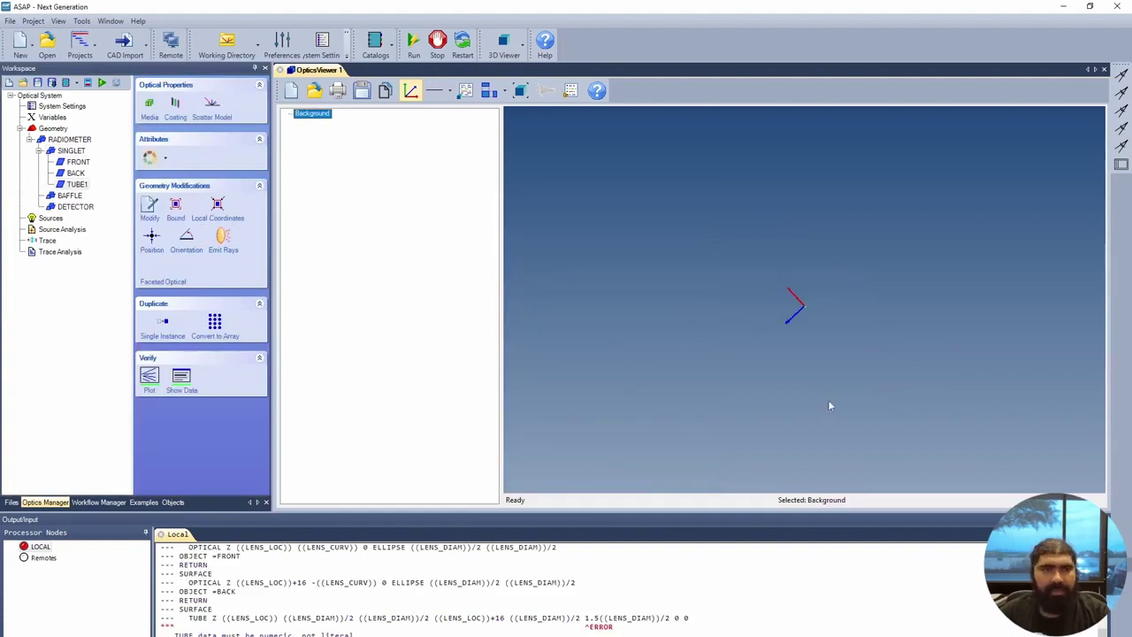
Modify the tube by renaming it EDGE and correcting its end curve's semimajor width Y to (LENS_DIAM)/2, and apply it.
right_click(82, 186)
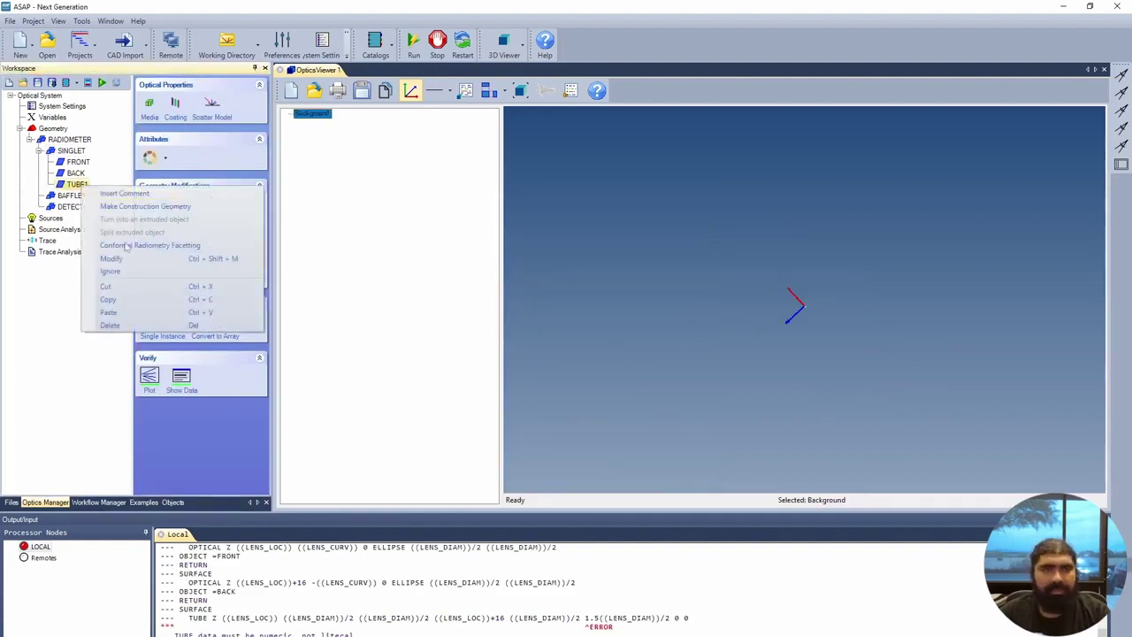
click(119, 258)
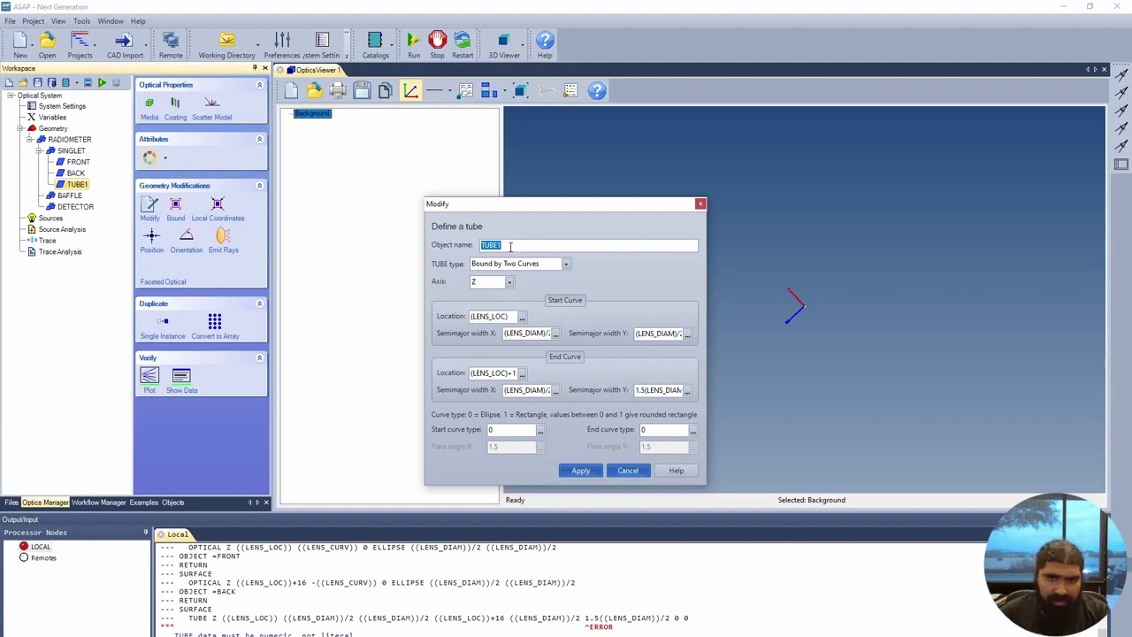
text(EDGE)
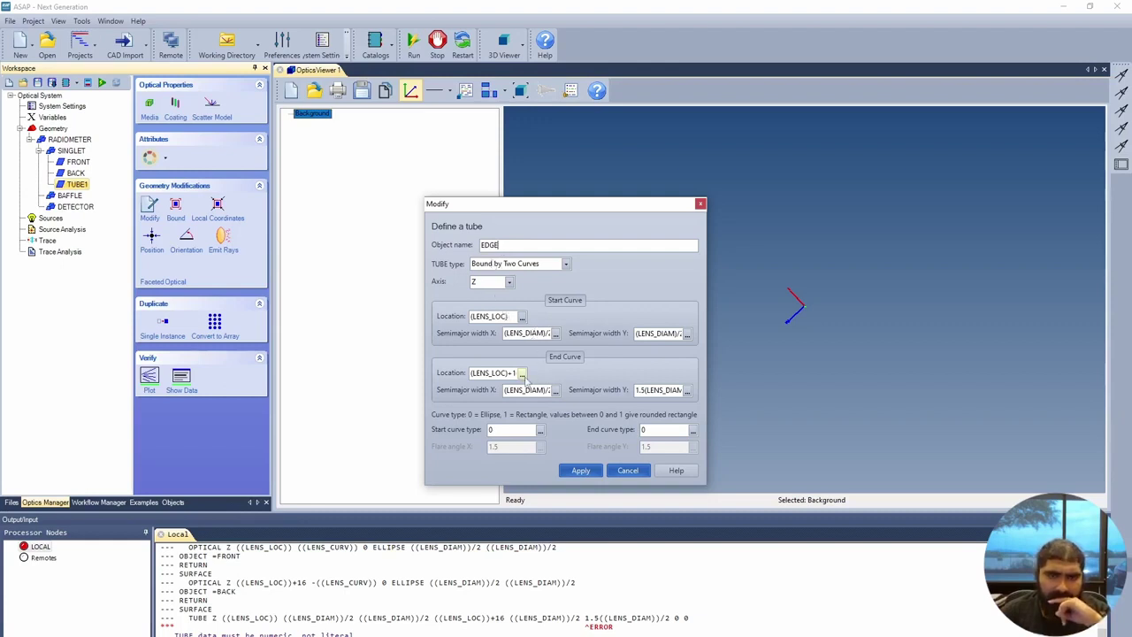
drag(537, 390, 646, 393)
double_click(648, 390)
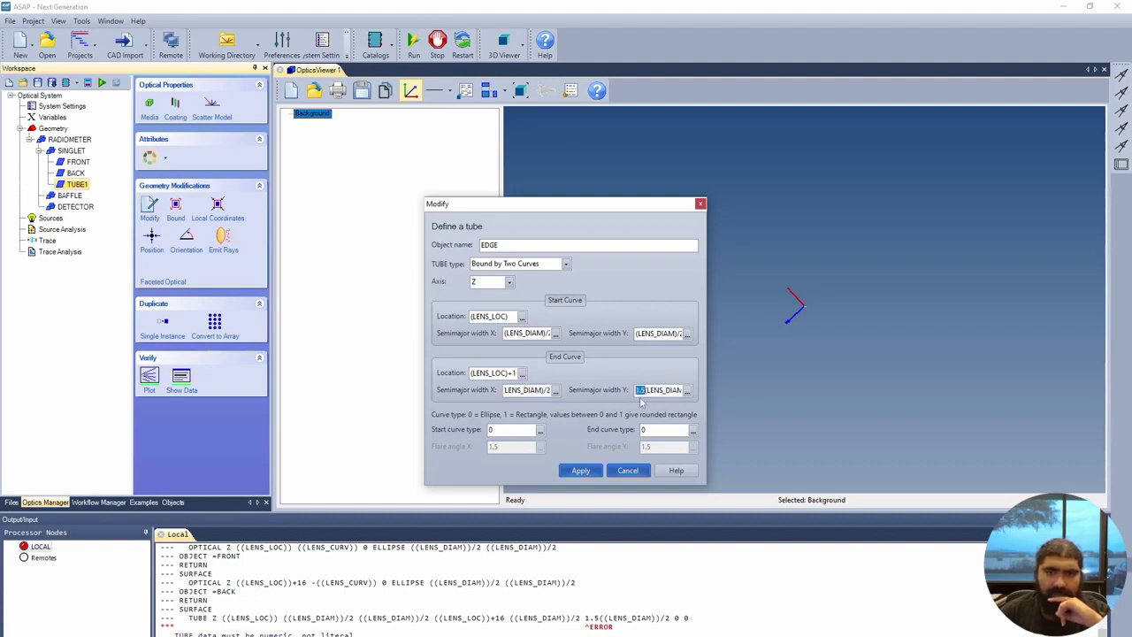
key(BackSpace)
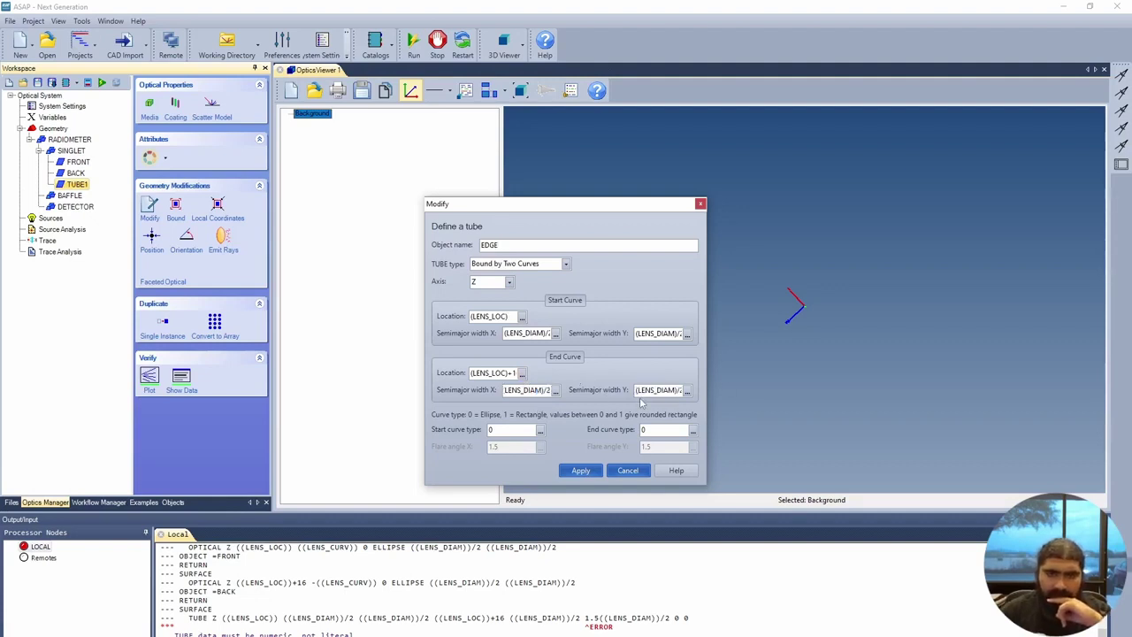
drag(540, 396, 475, 398)
click(482, 375)
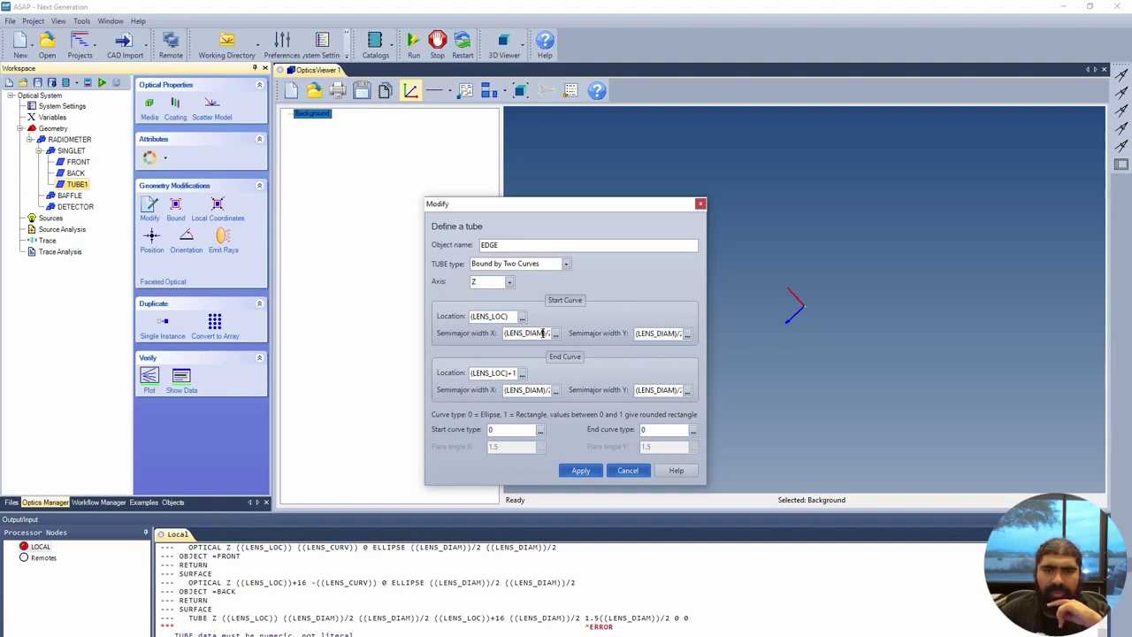
click(583, 473)
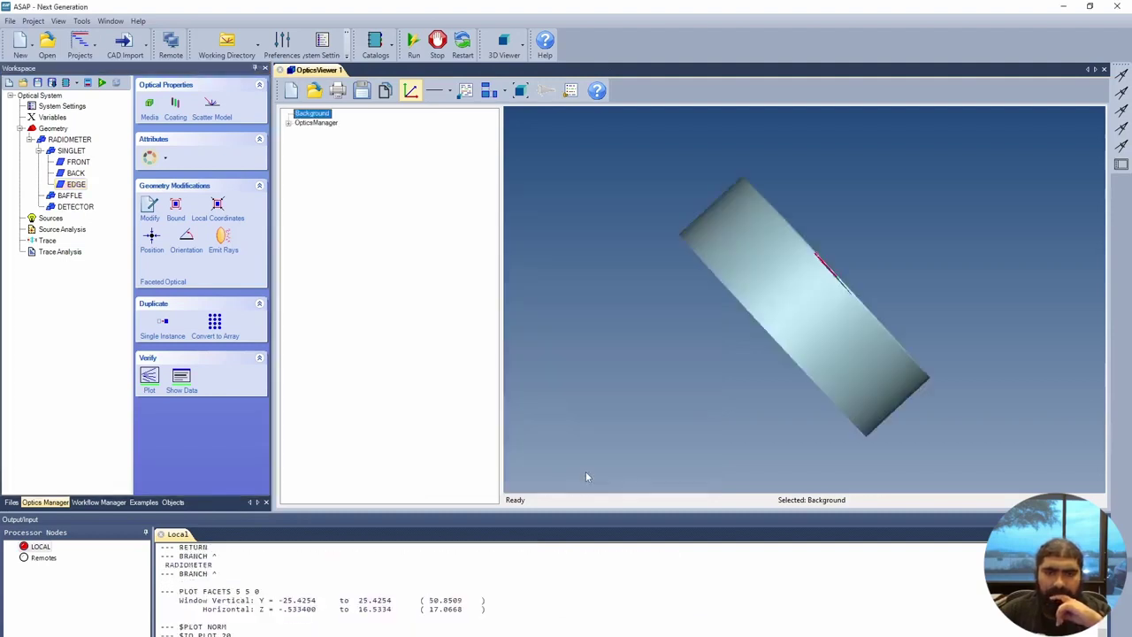
mouse_move(877, 357)
mouse_down()
mouse_move(745, 404)
mouse_move(816, 328)
mouse_move(930, 285)
mouse_move(896, 348)
mouse_move(898, 288)
mouse_move(866, 344)
mouse_up()
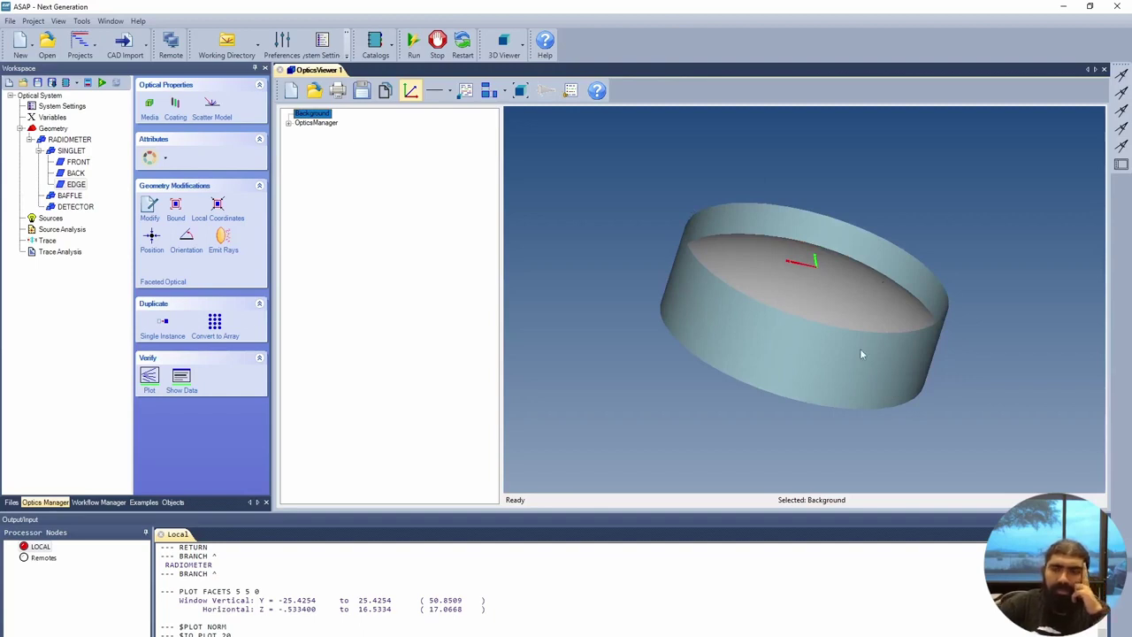
drag(861, 351, 858, 401)
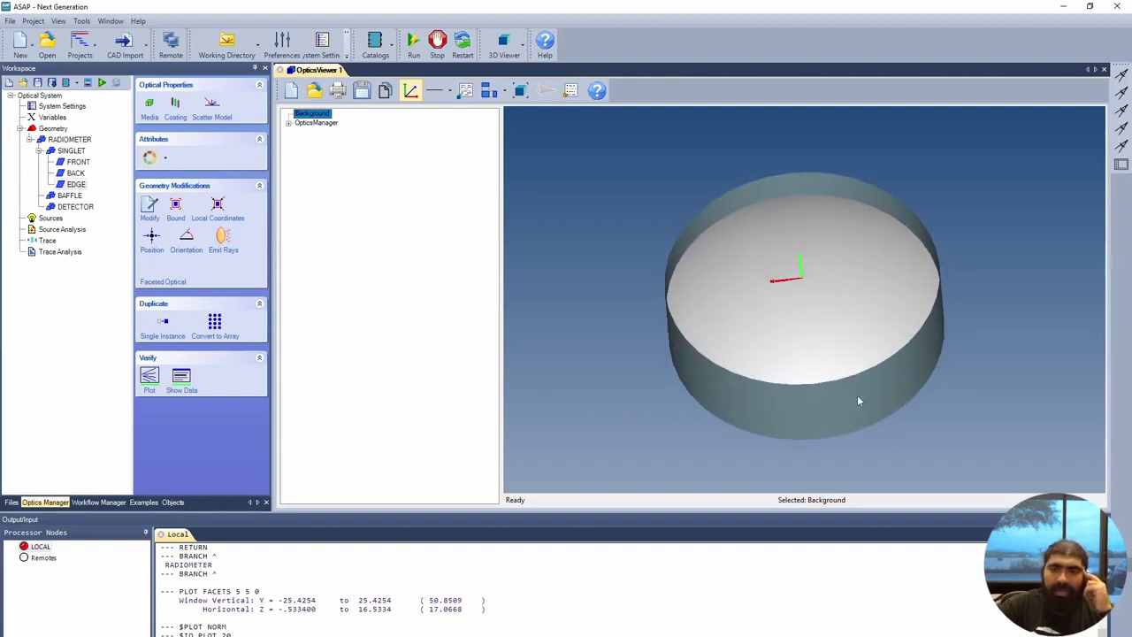
Start a complex bound on the EDGE tube, selecting the FRONT and BACK surfaces as bounding objects with AND logic.
drag(839, 391, 934, 324)
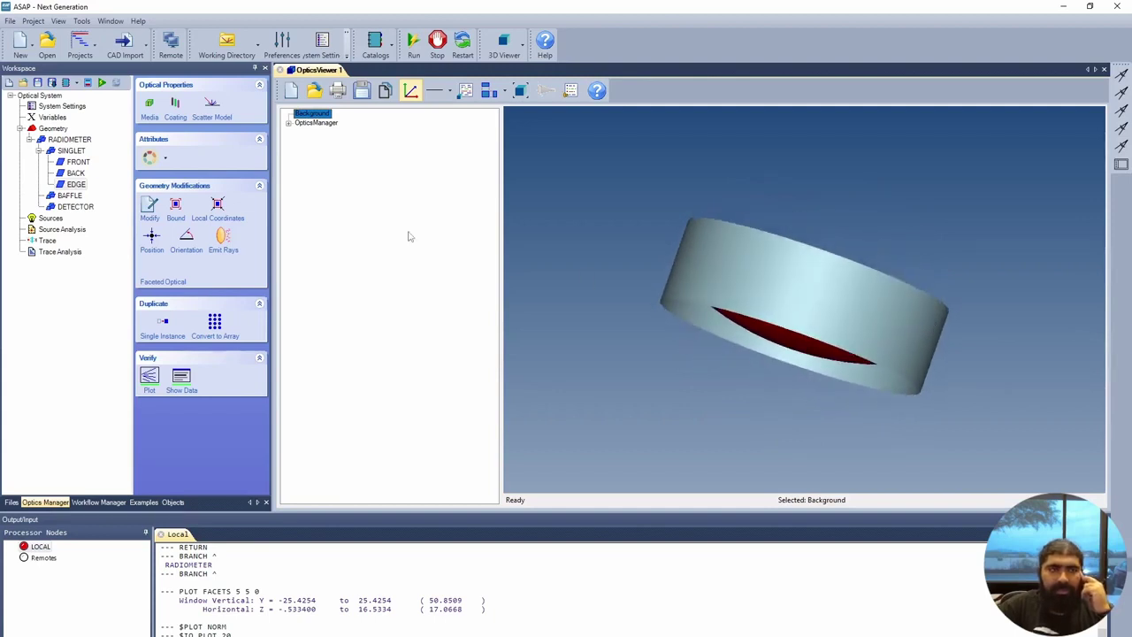
click(176, 207)
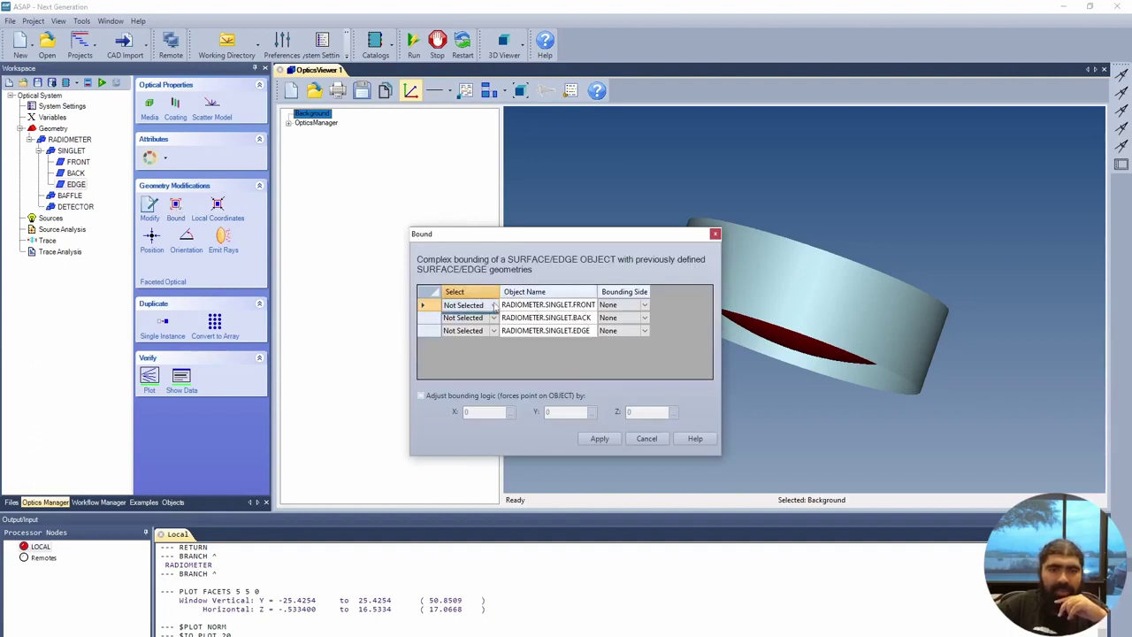
click(493, 304)
click(490, 322)
click(492, 317)
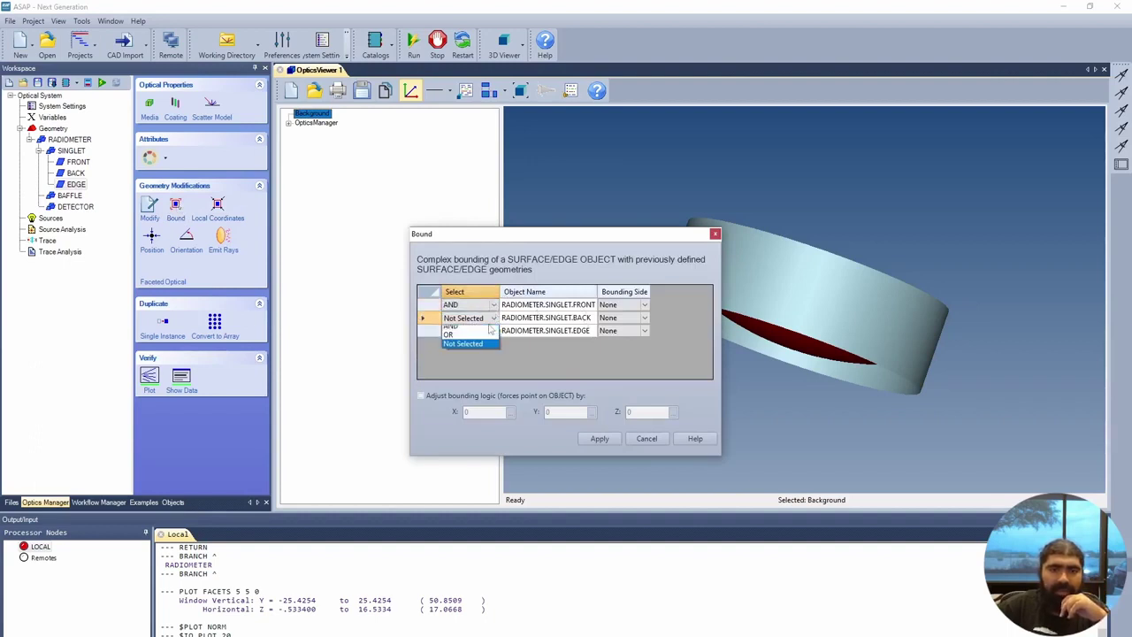
click(489, 335)
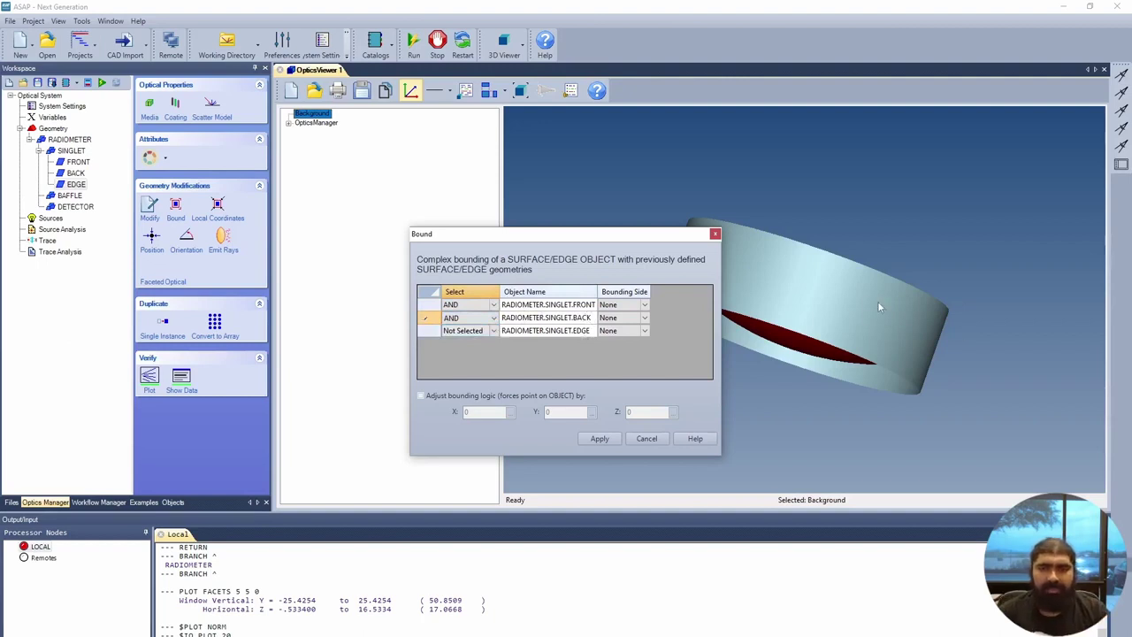
Set the bounding side to + for FRONT and - for BACK, apply the bounds to EDGE, and inspect the trimmed lens.
click(645, 305)
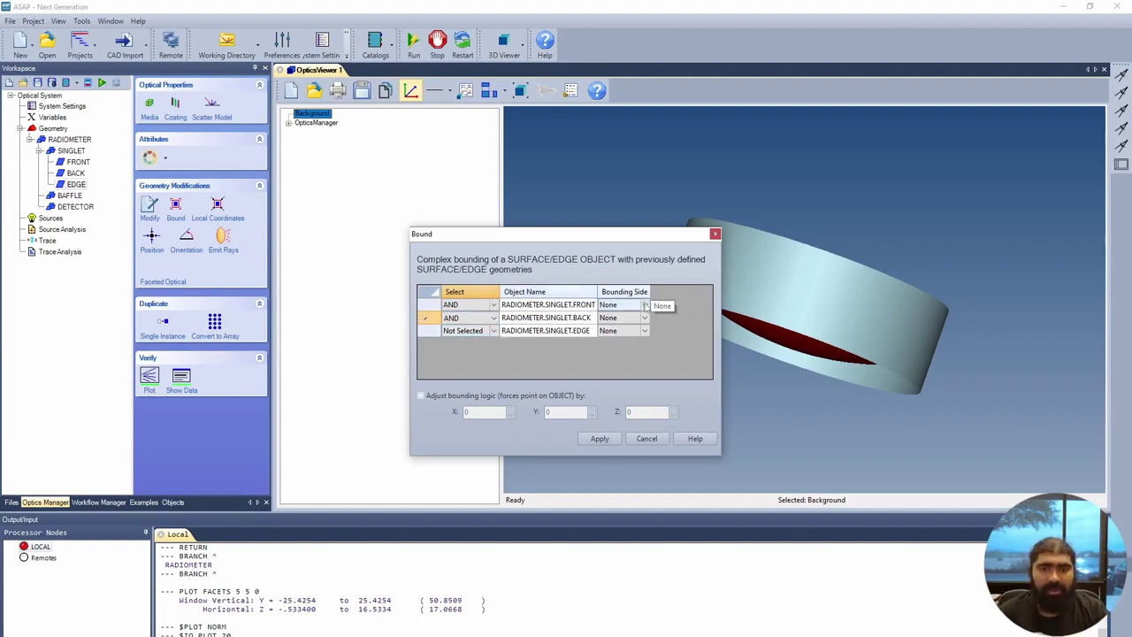
click(646, 305)
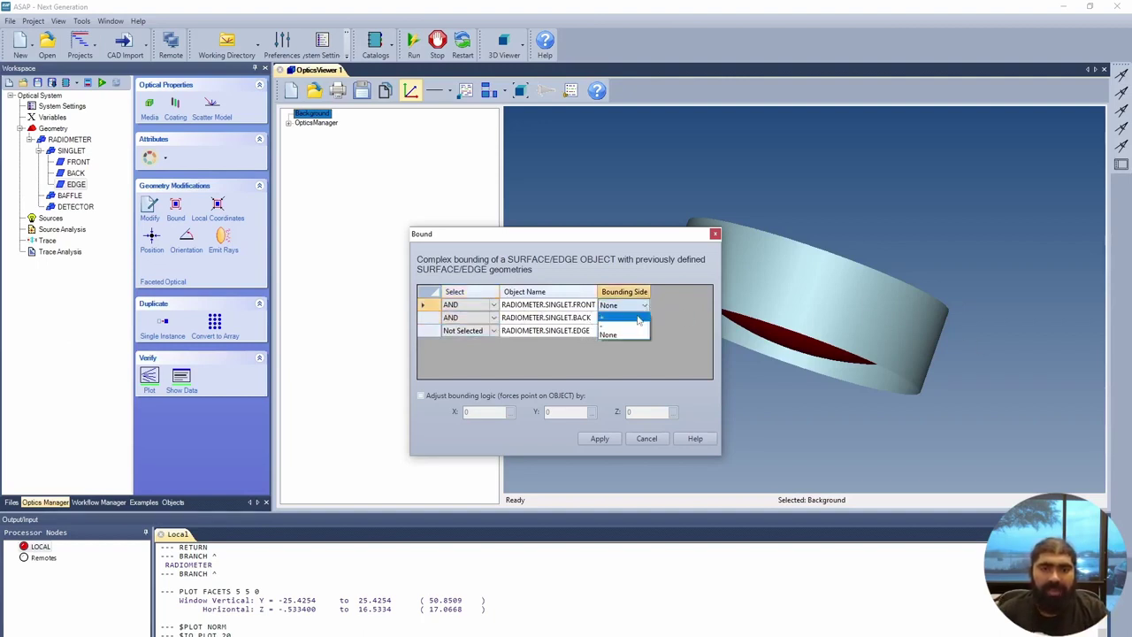
click(638, 320)
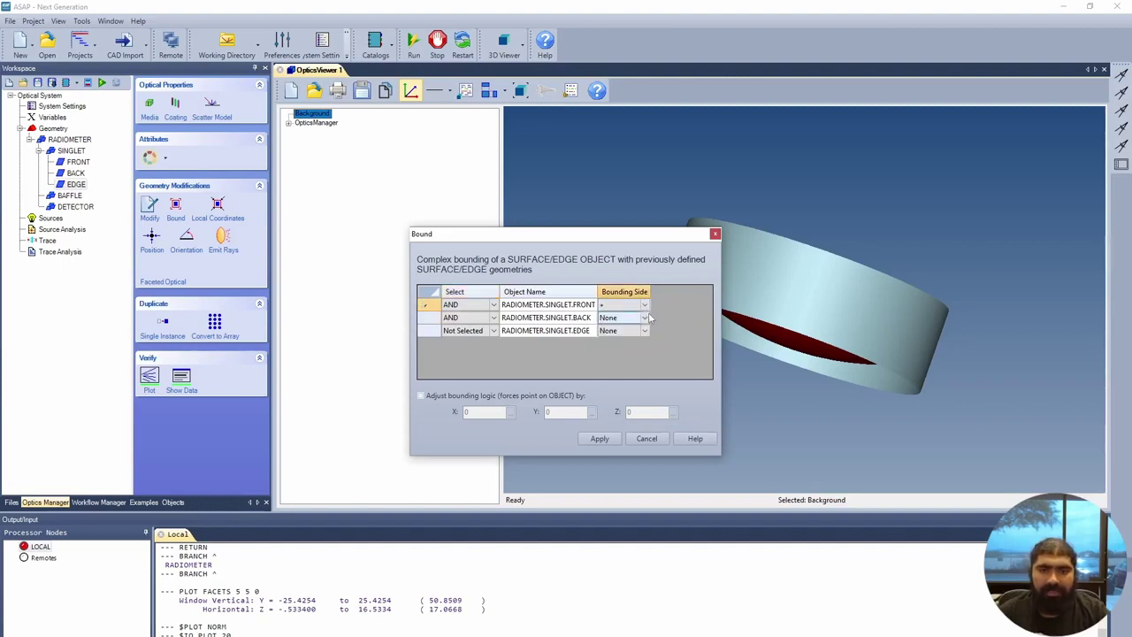
click(644, 318)
click(629, 339)
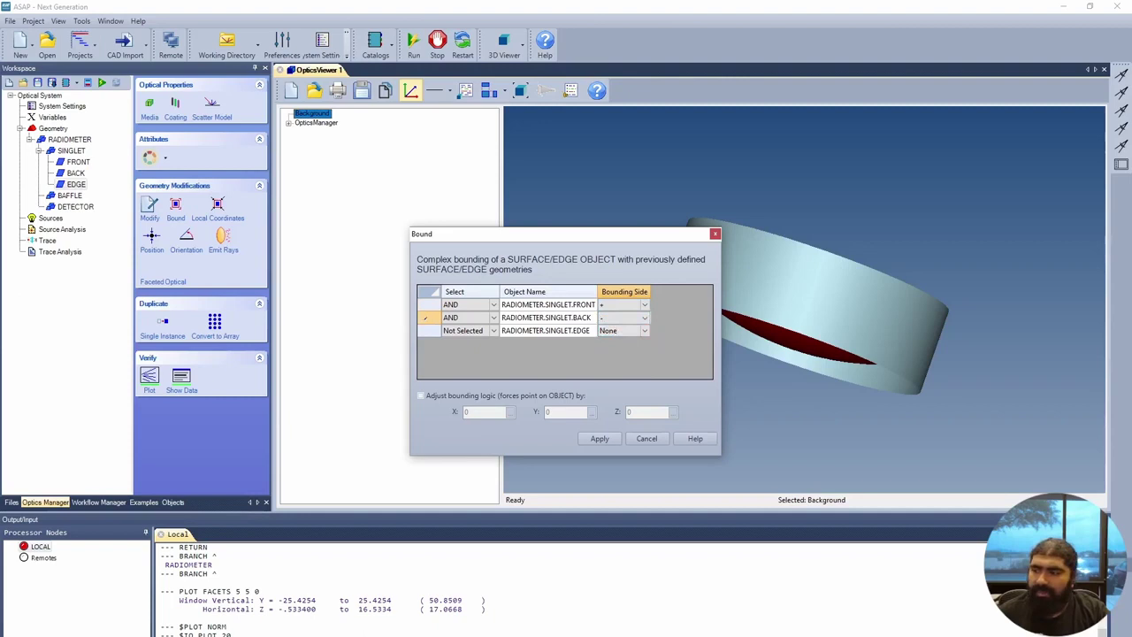
click(601, 439)
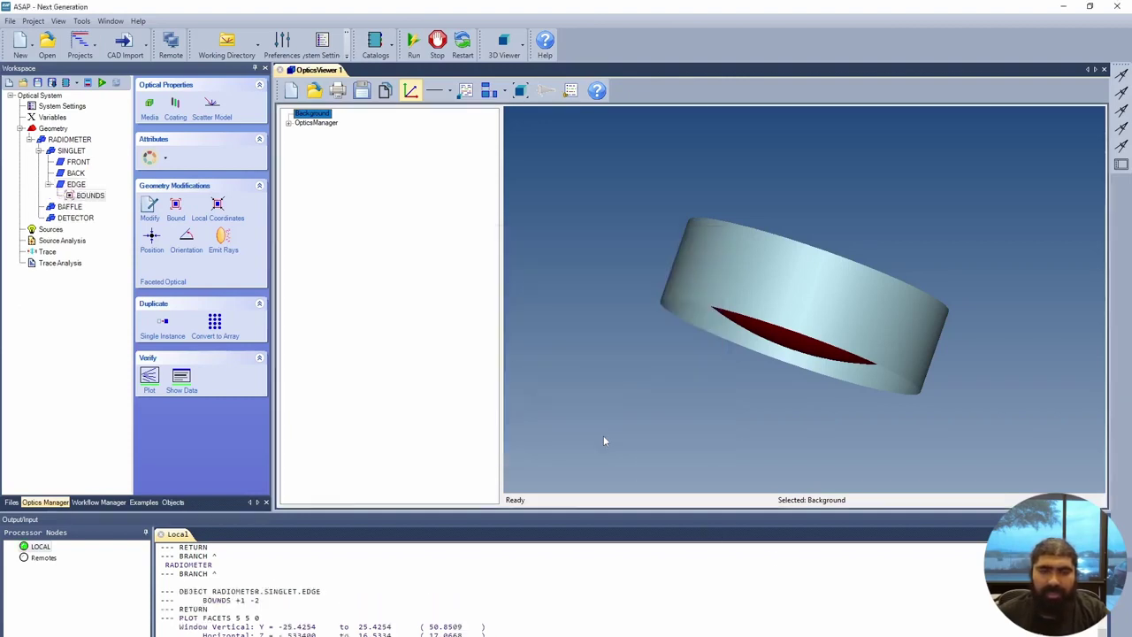
drag(902, 351, 821, 288)
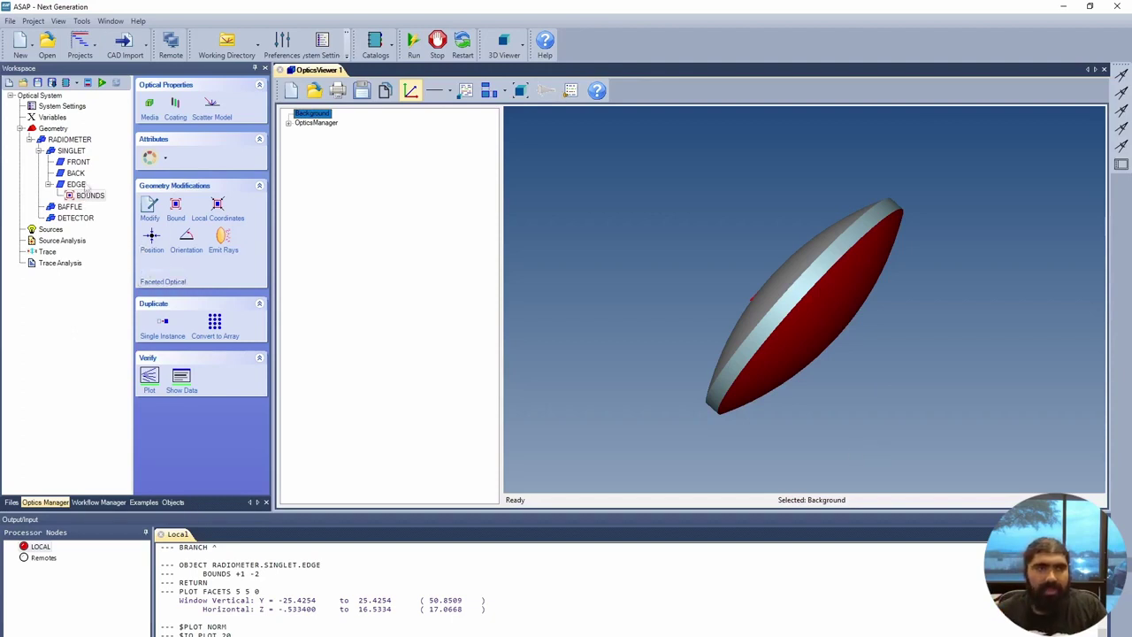
Assign media to the SINGLET branch, with AIR as medium 1 and Fused_Silica from the media catalog as medium 2.
click(73, 151)
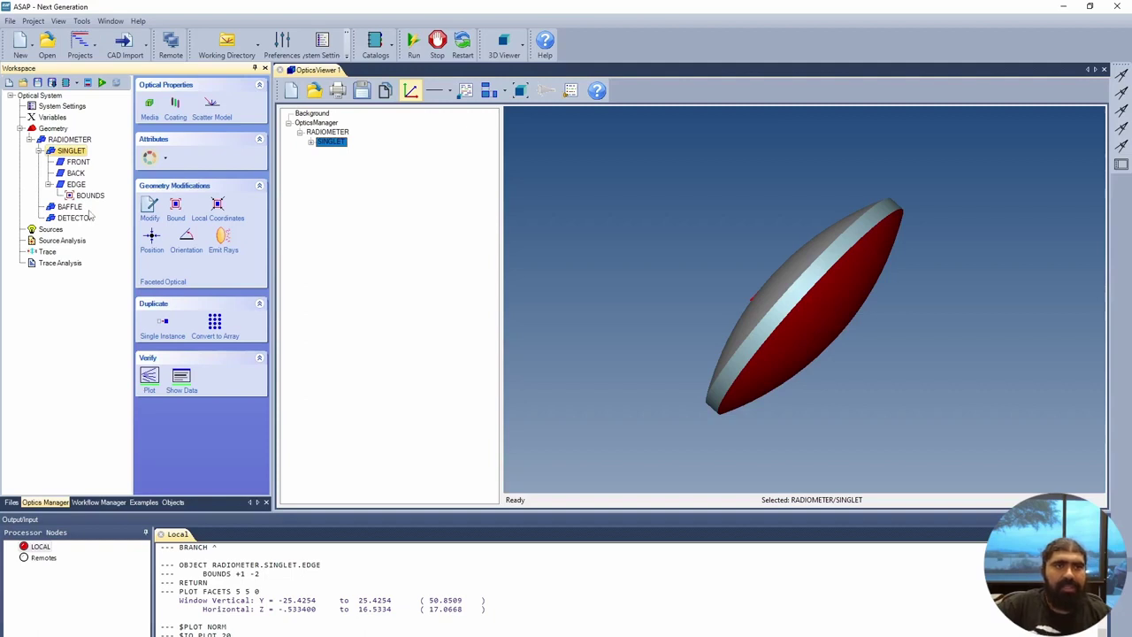
click(151, 108)
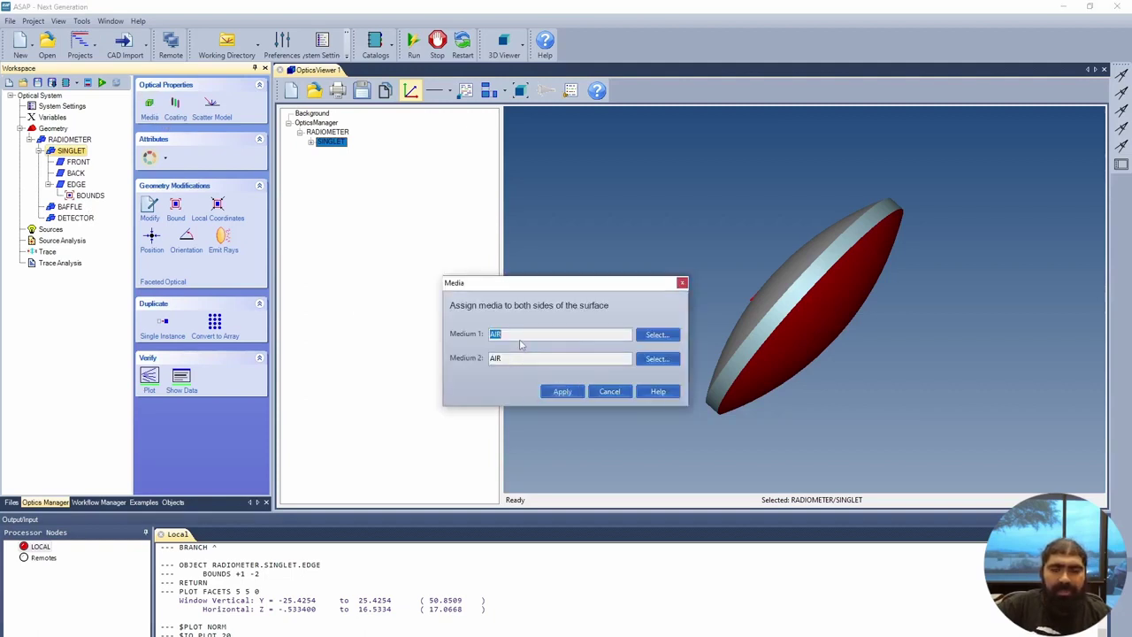
click(658, 361)
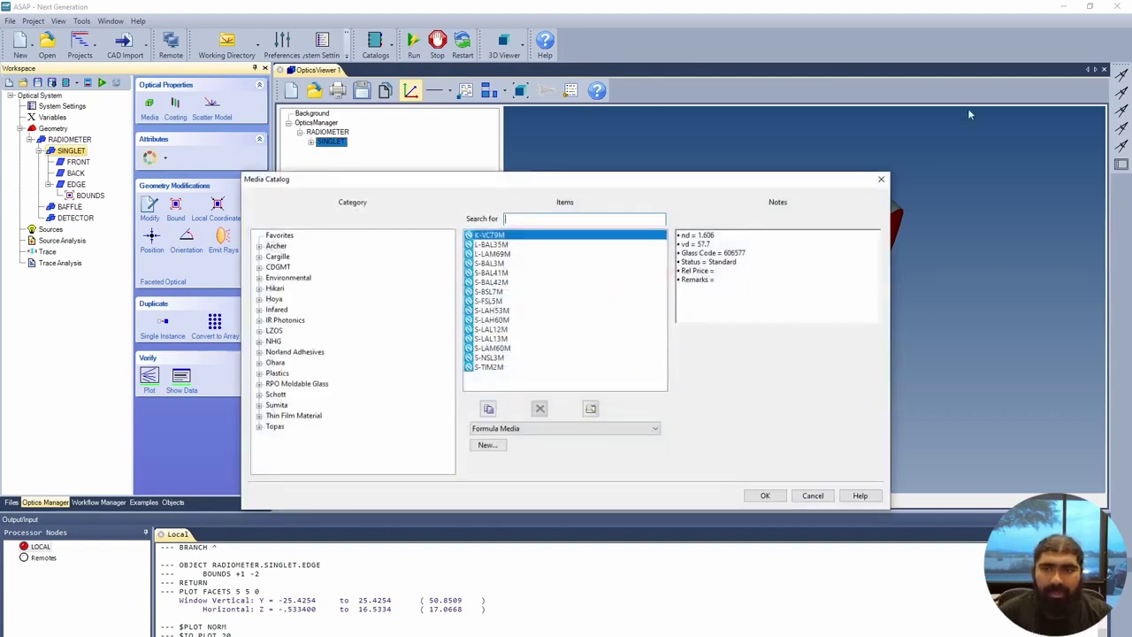
click(881, 178)
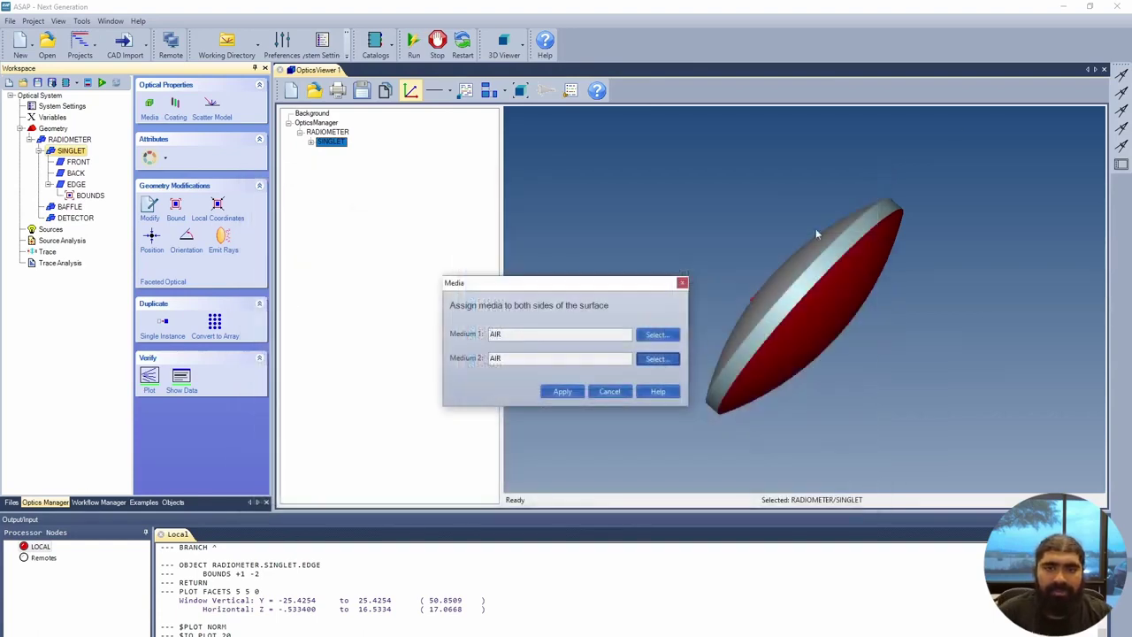
click(659, 359)
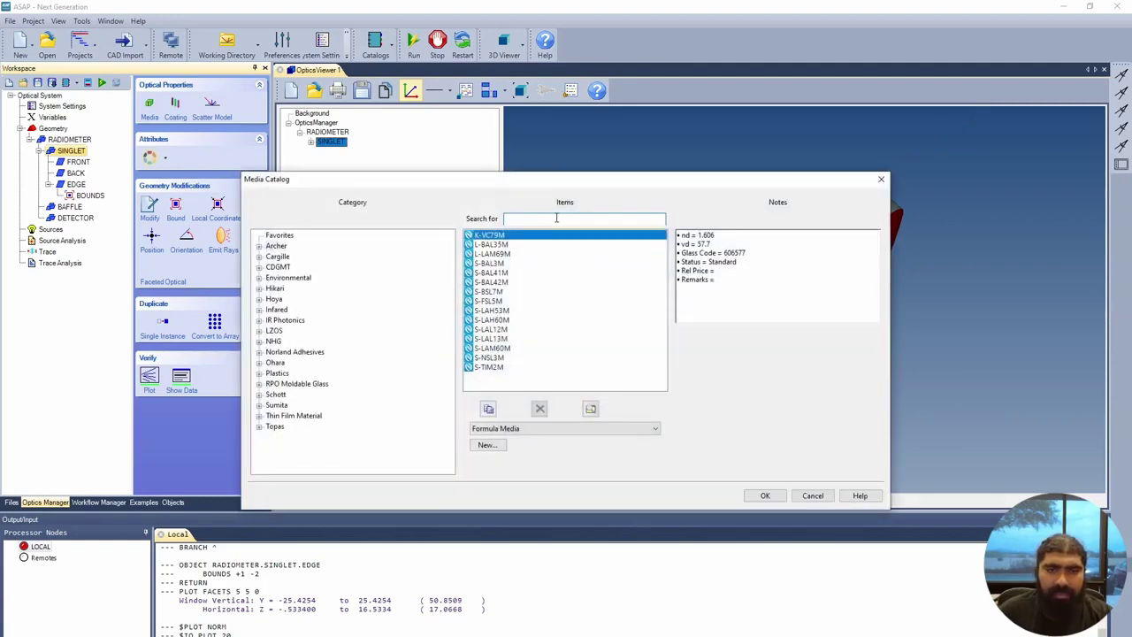
text(FUSED)
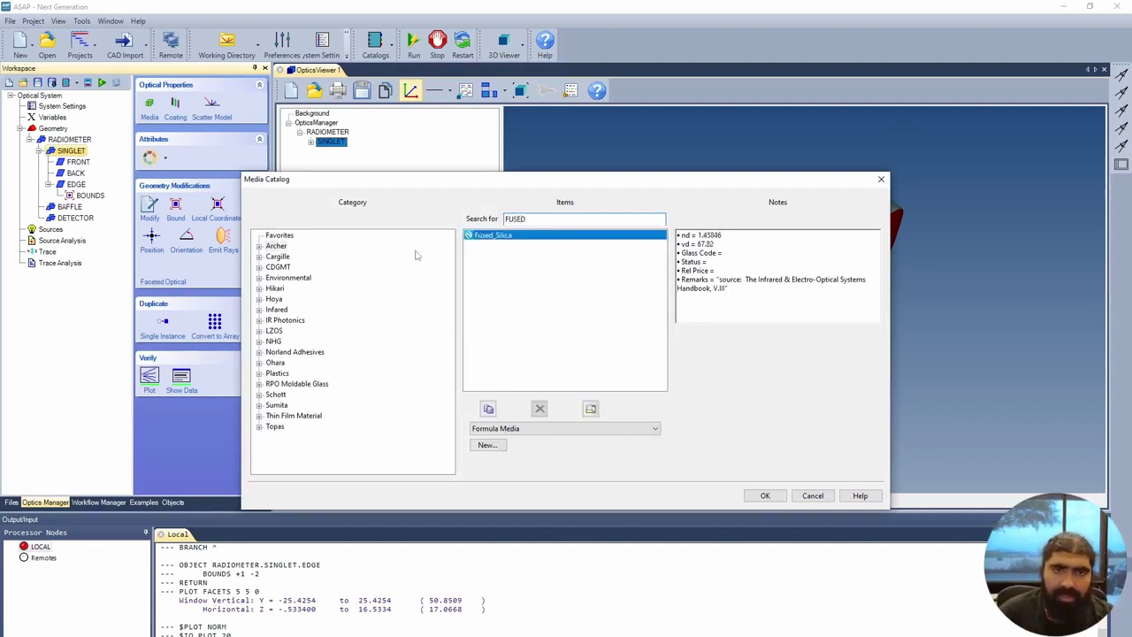
double_click(498, 238)
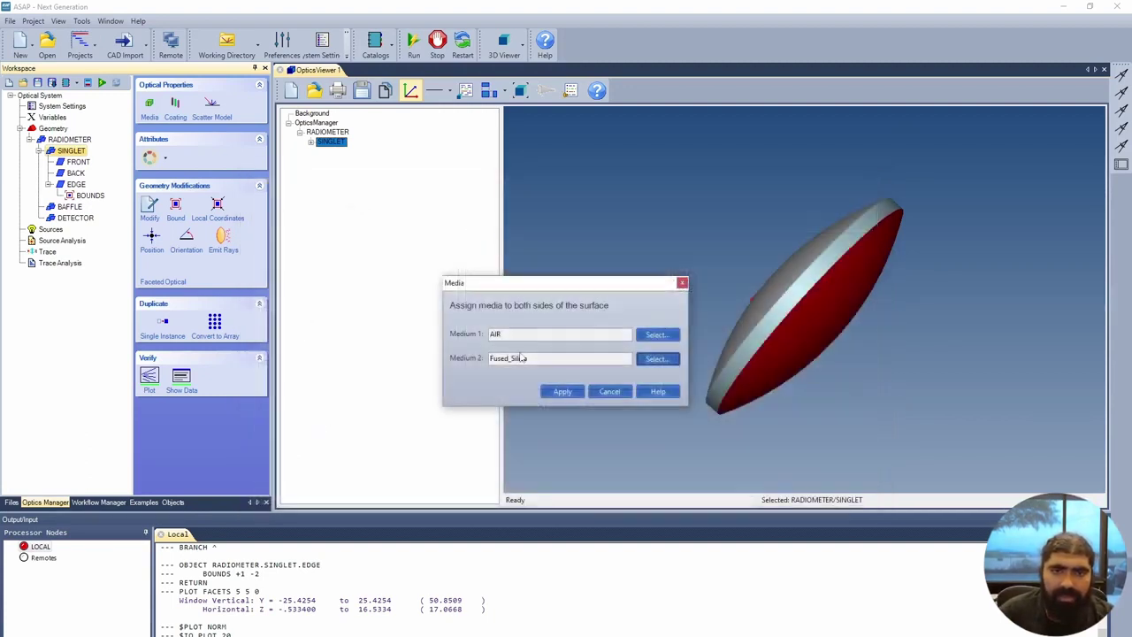
click(559, 393)
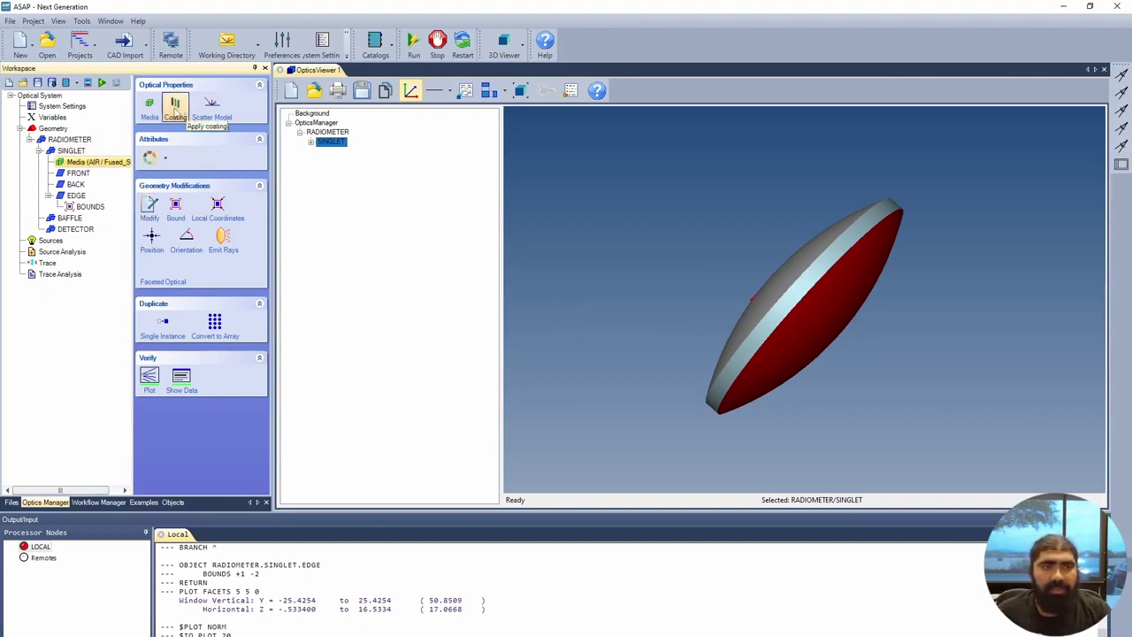
Apply a BARE coating with the Transmit only option to the SINGLET branch.
click(176, 108)
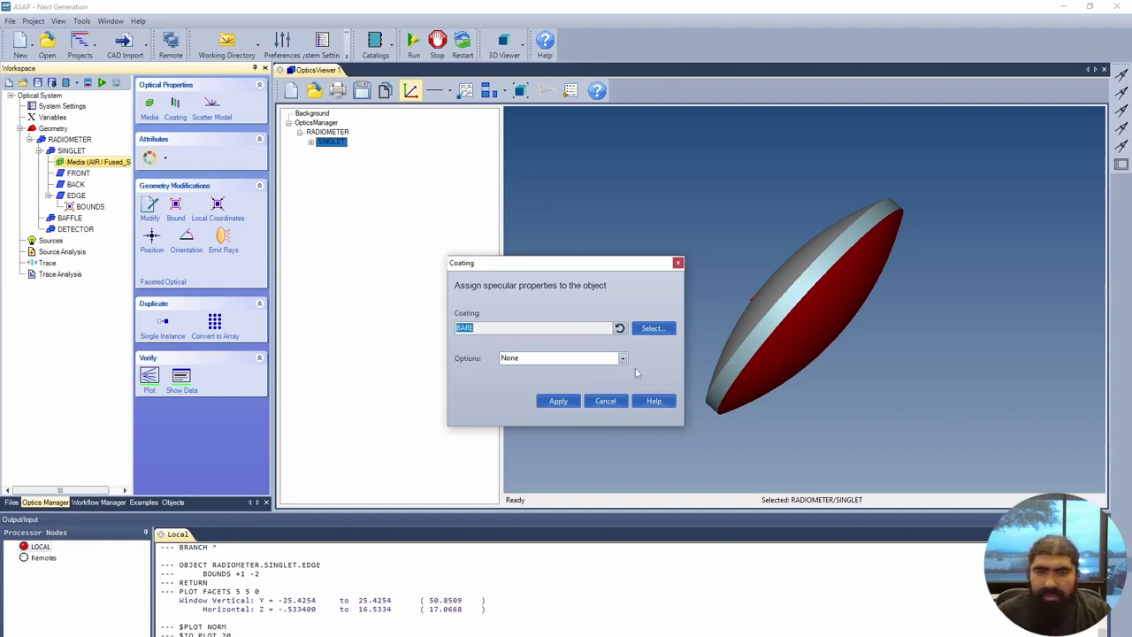
click(677, 262)
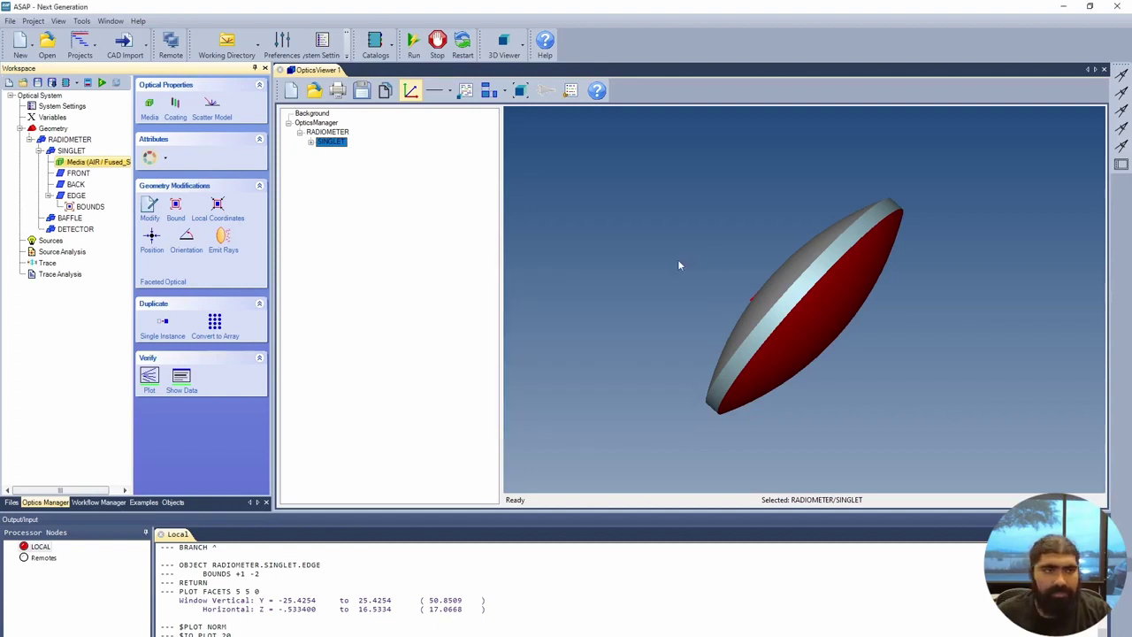
click(175, 106)
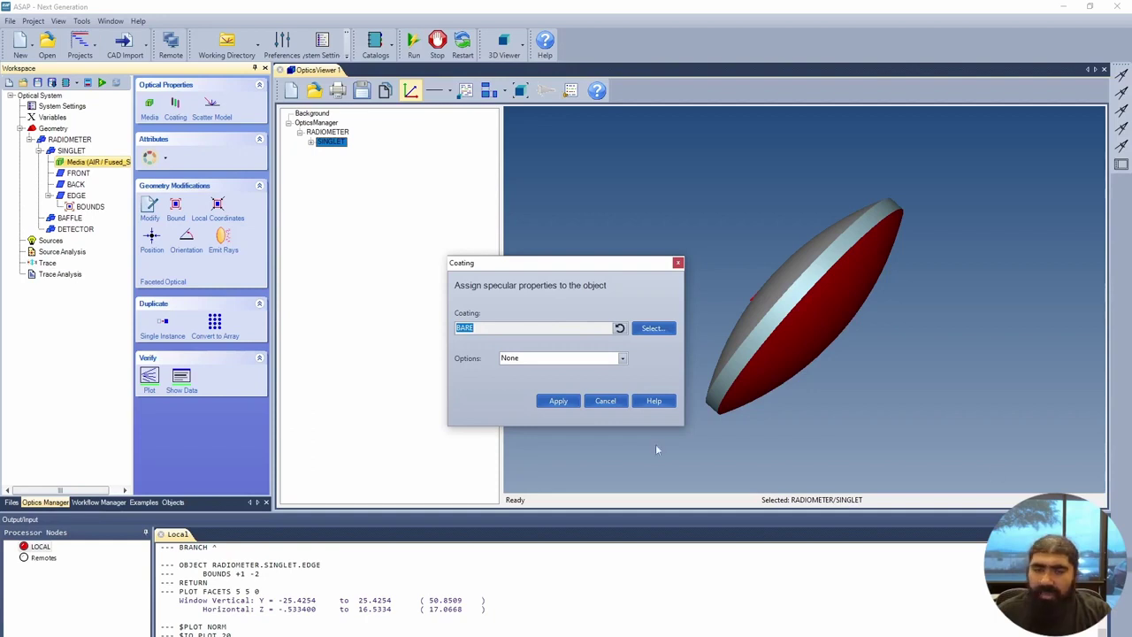
click(621, 358)
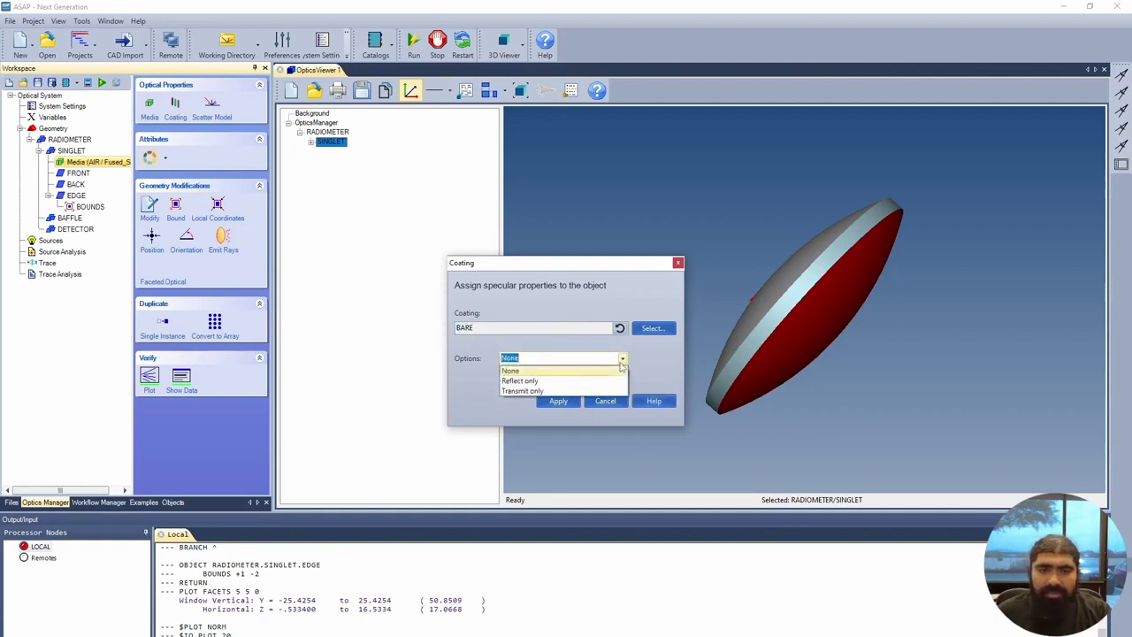
click(557, 390)
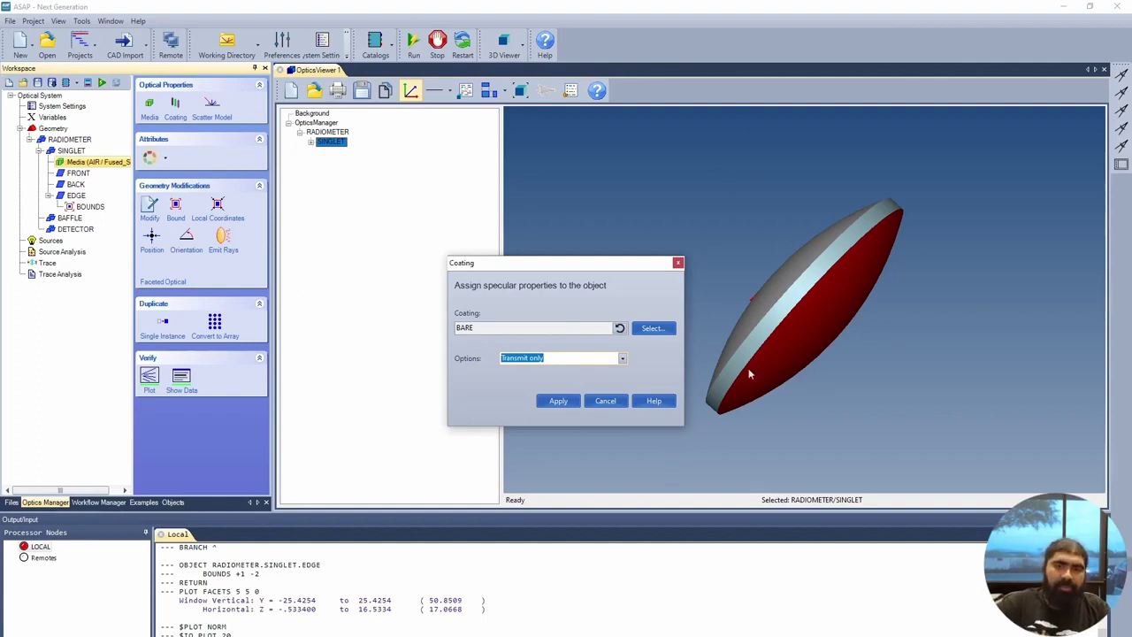
click(558, 400)
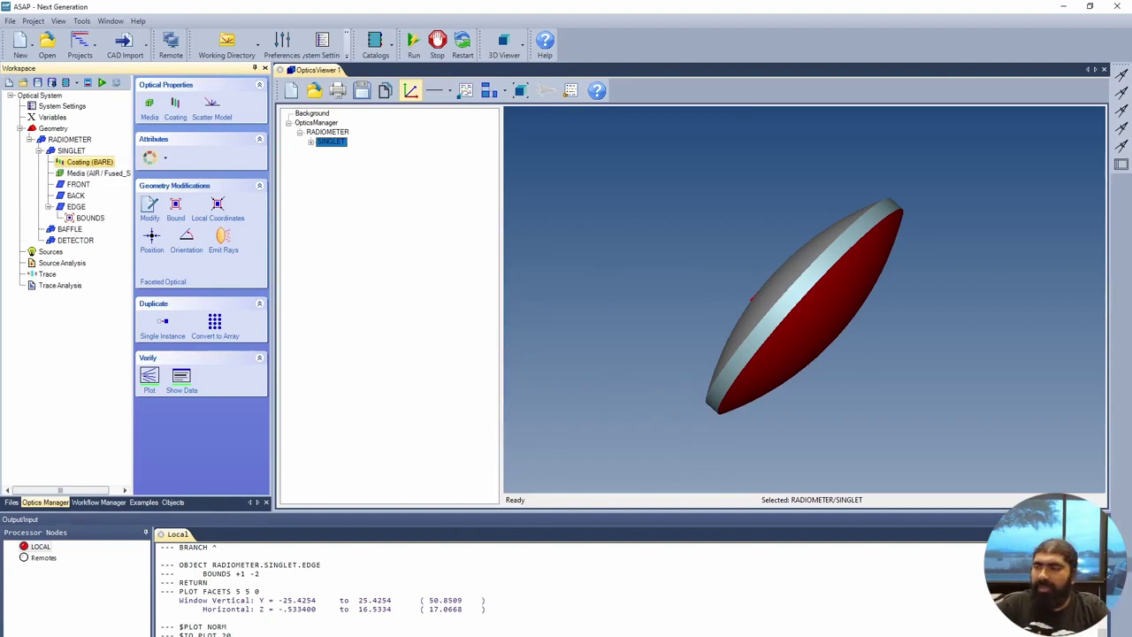
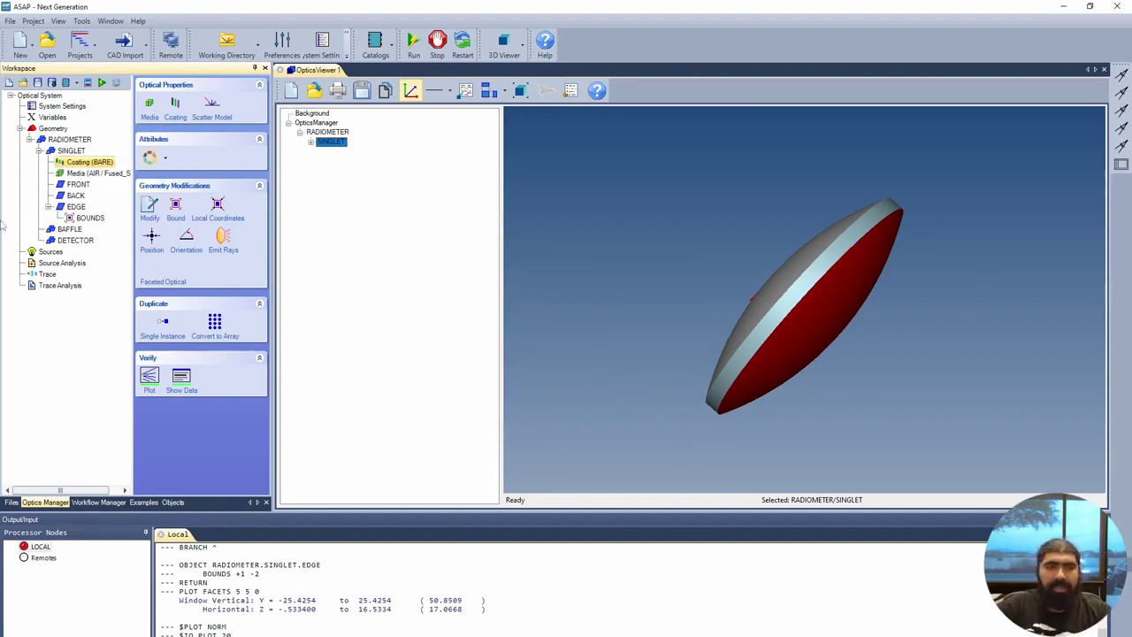
Apply the Perfectly Absorbing coating from the coatings catalog to the EDGE surface, with no coating option.
click(77, 206)
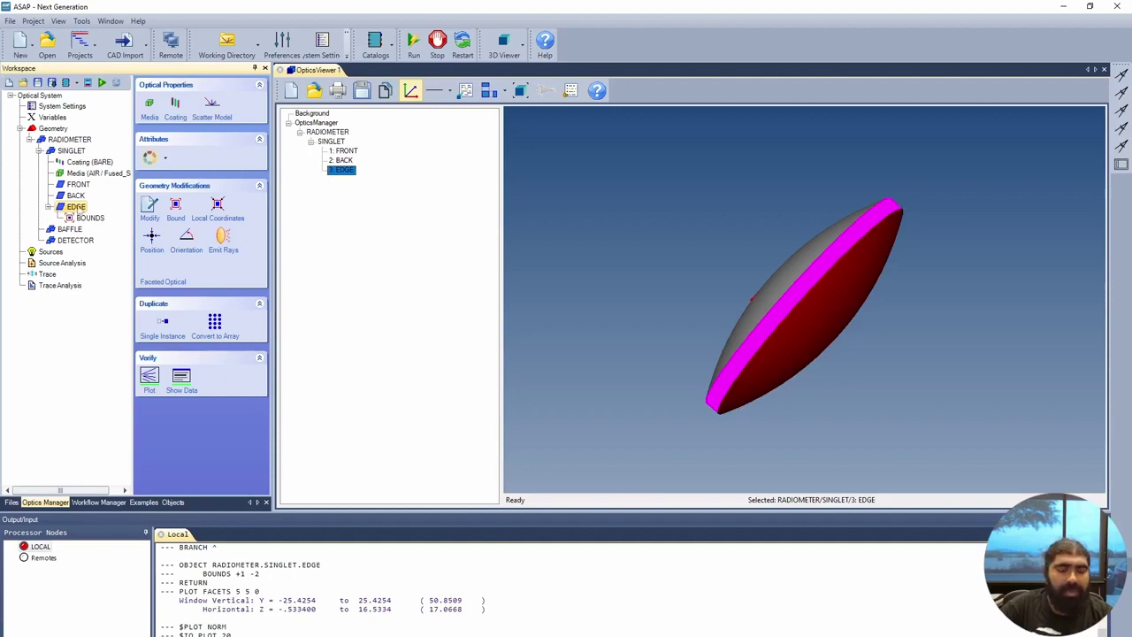
right_click(76, 207)
key(Escape)
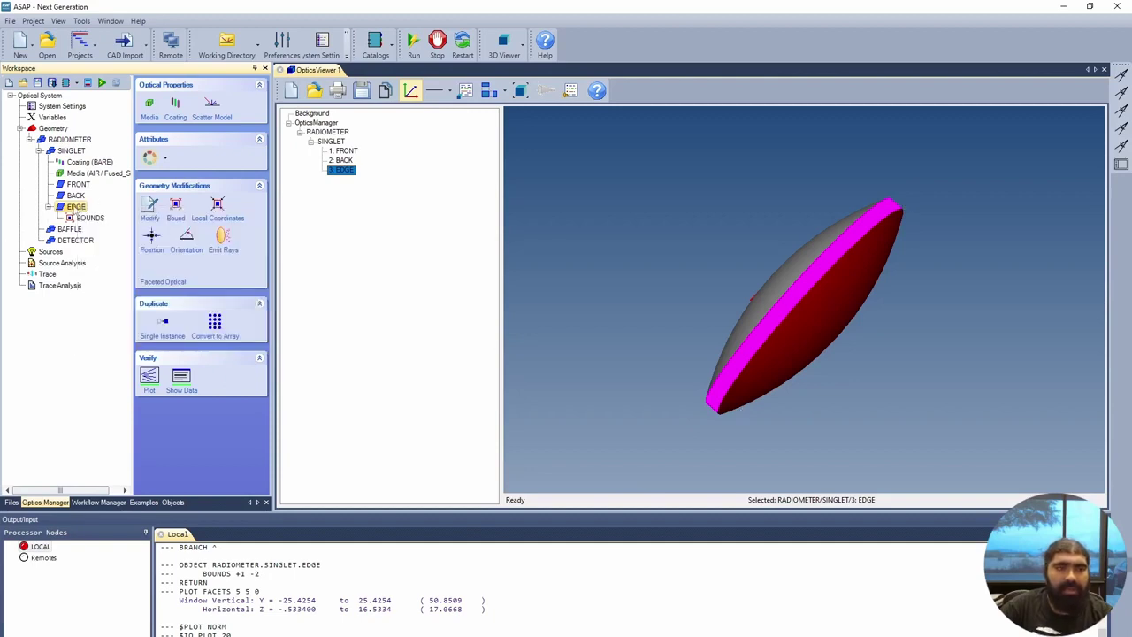
click(175, 110)
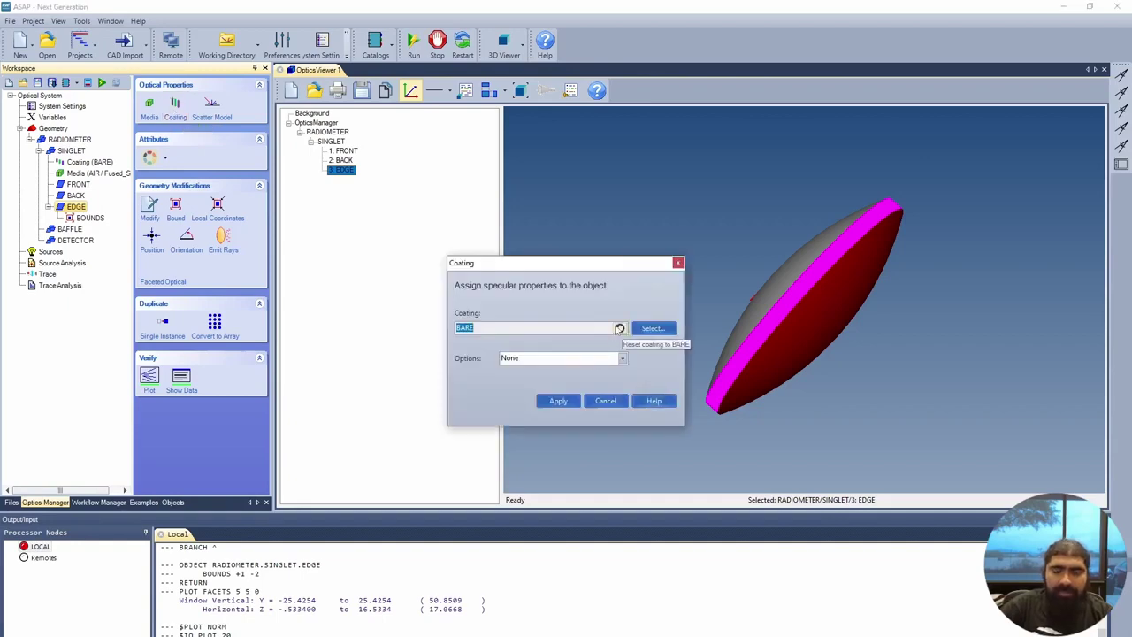
click(652, 328)
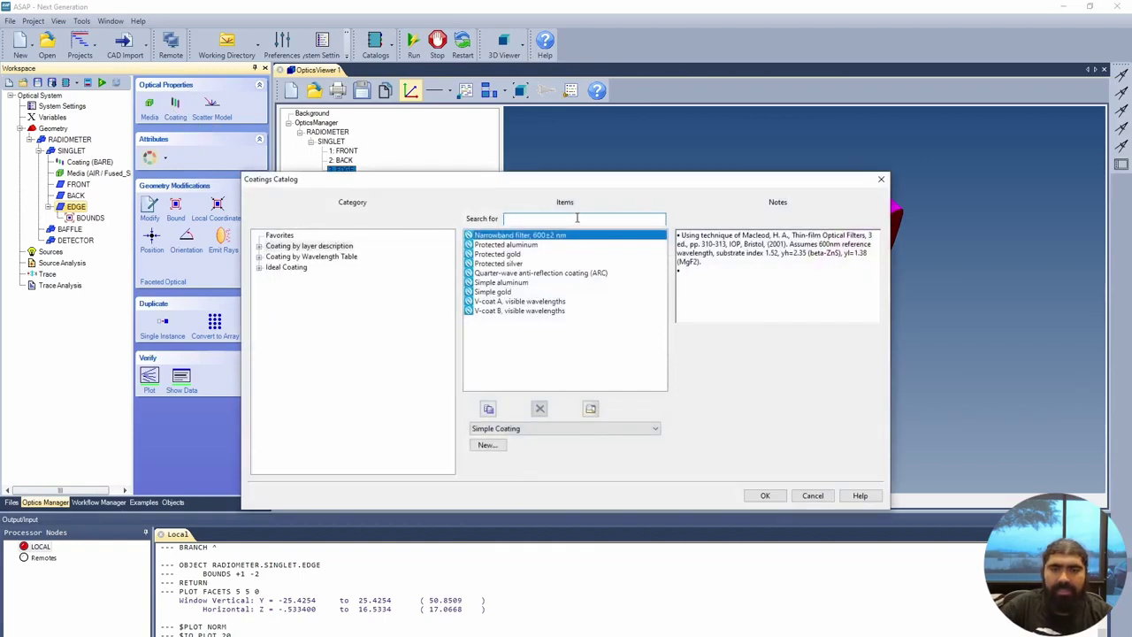
text(PERF)
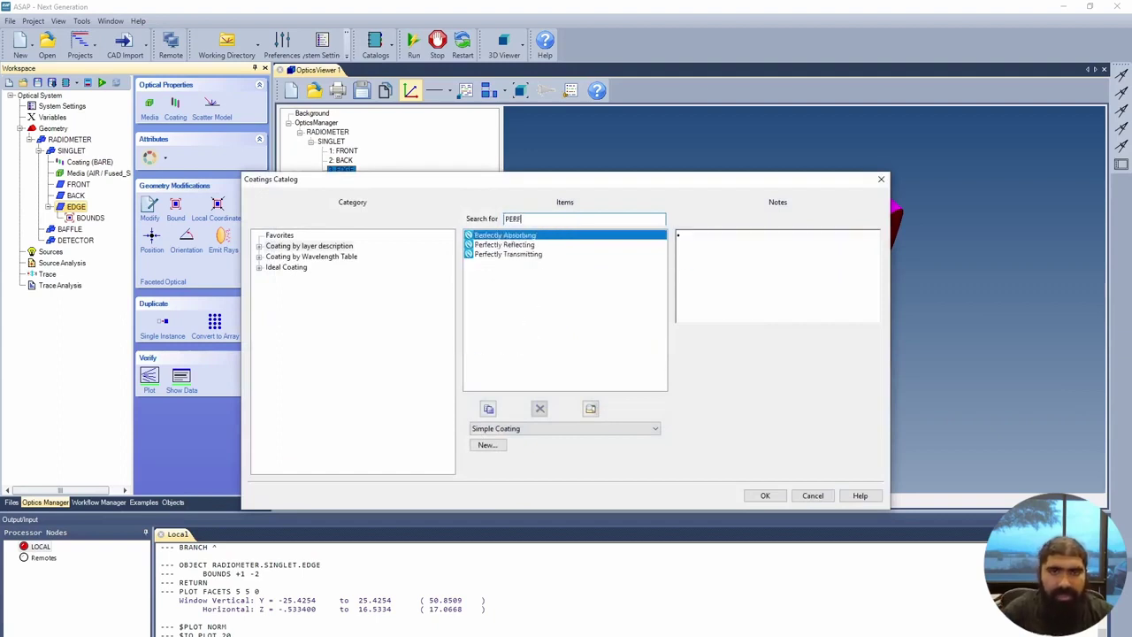
click(527, 236)
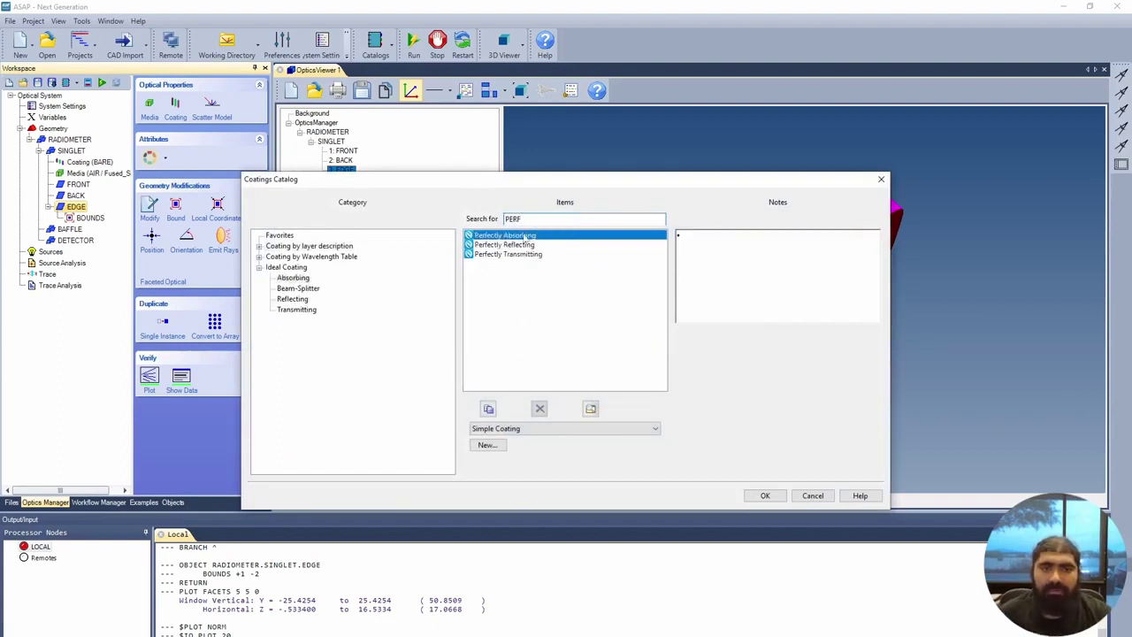
double_click(527, 236)
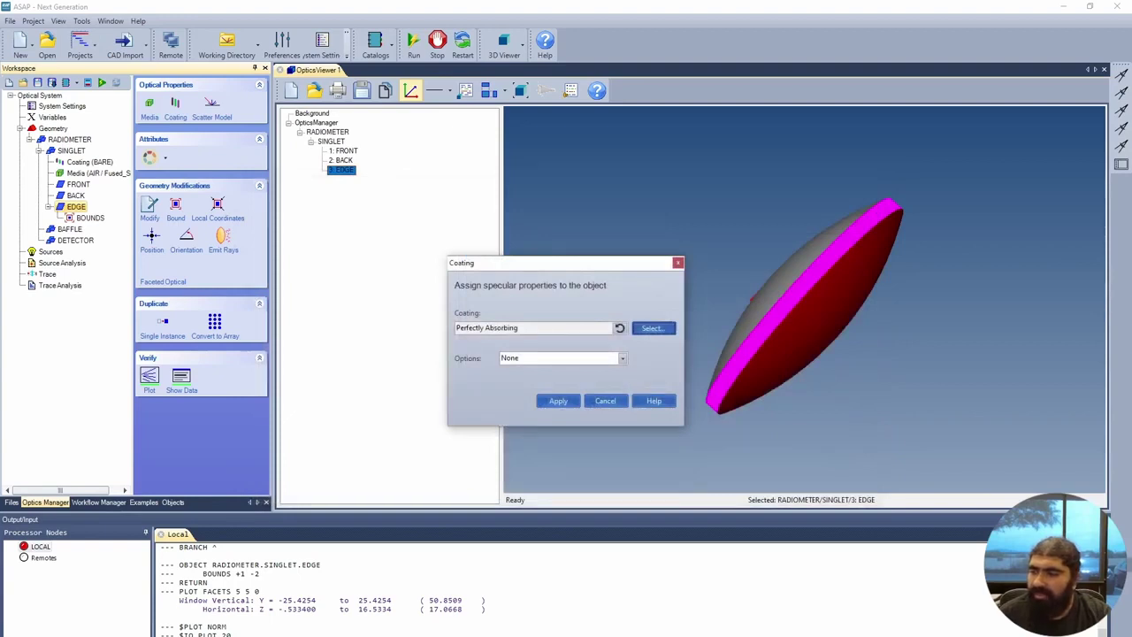
click(570, 406)
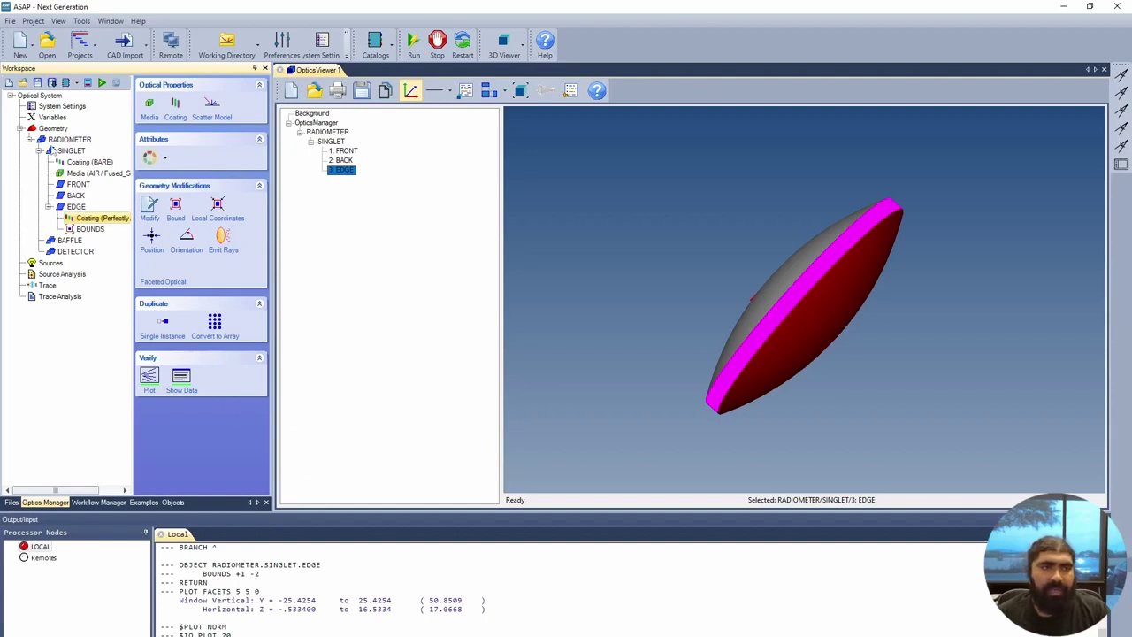
Display the SINGLET branch as transparent in the 3D viewer and inspect the lens from several angles.
click(854, 421)
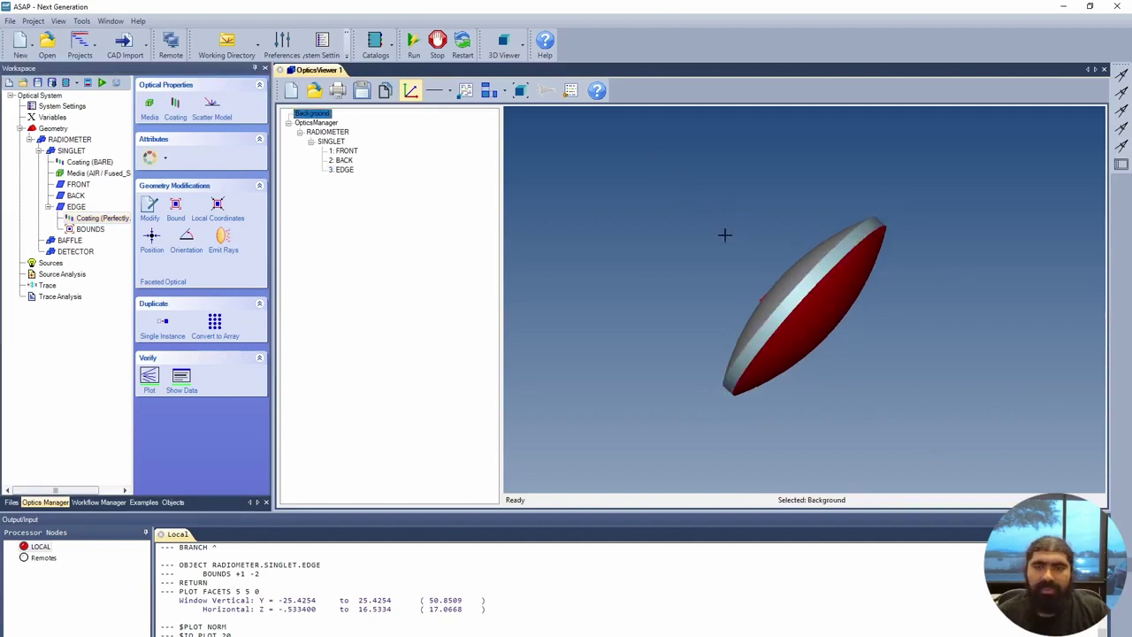
click(333, 143)
right_click(337, 147)
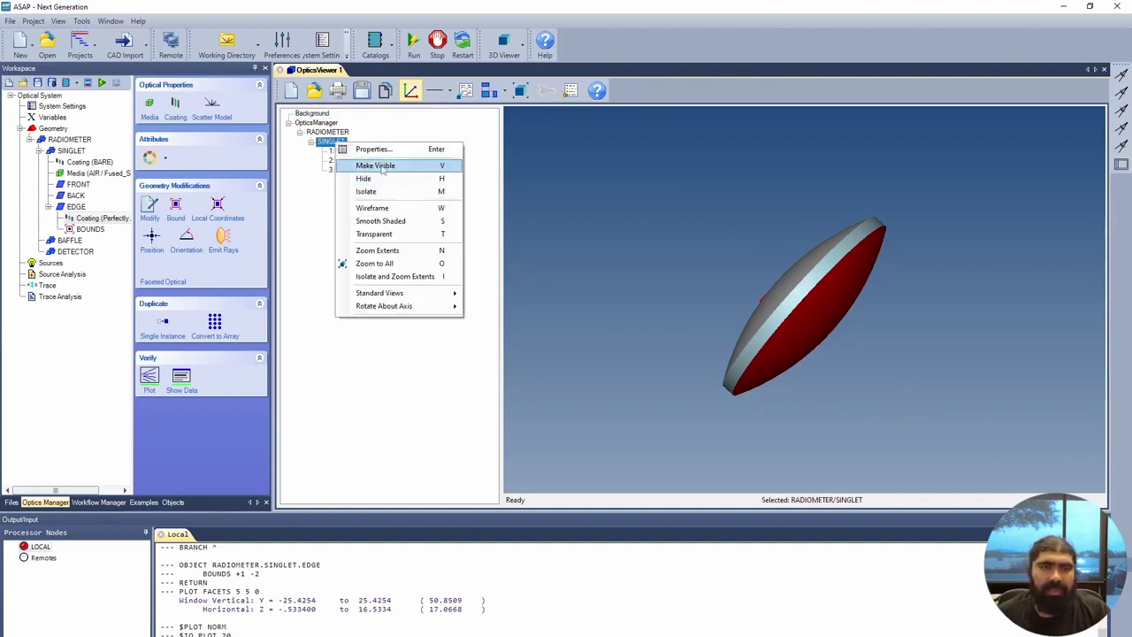
click(374, 234)
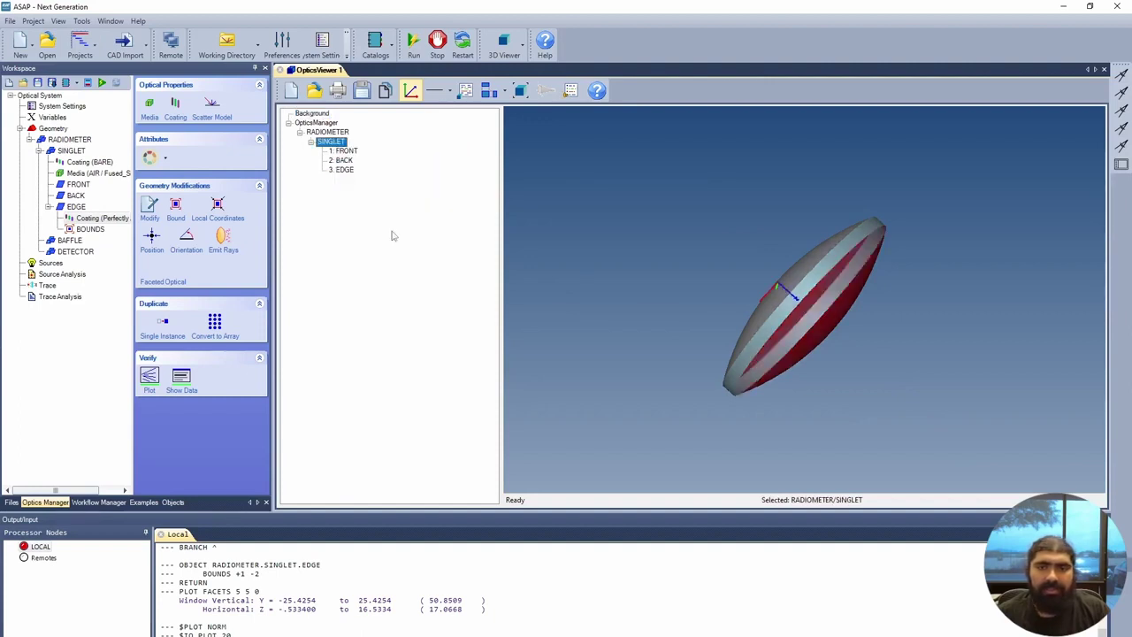
scroll(842, 370, up, 3)
right_click(812, 329)
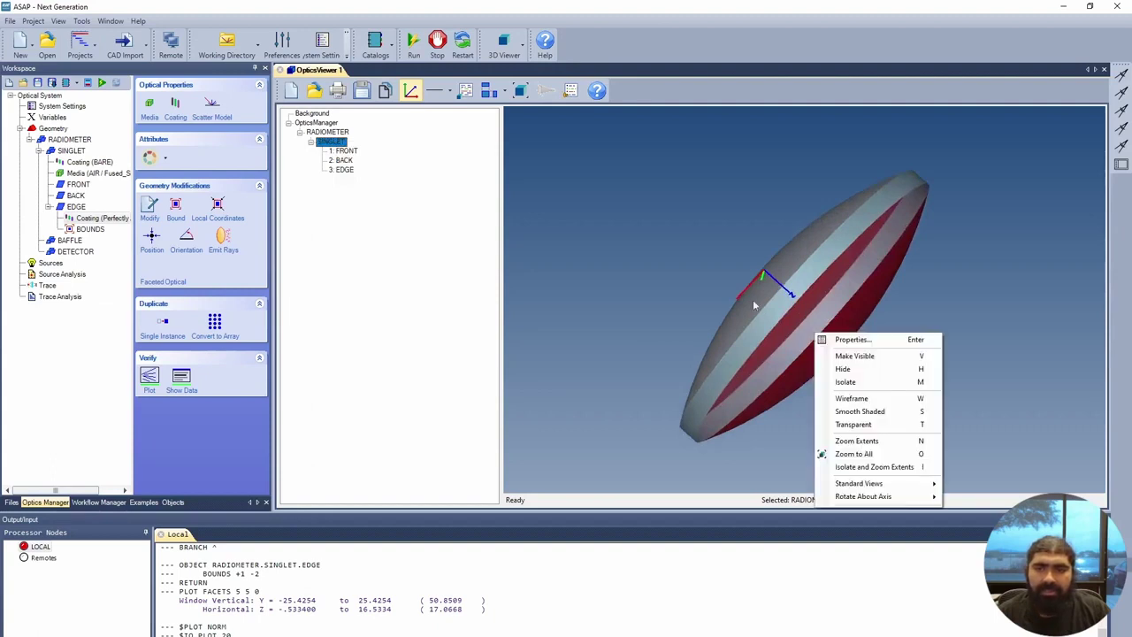
drag(755, 306, 796, 328)
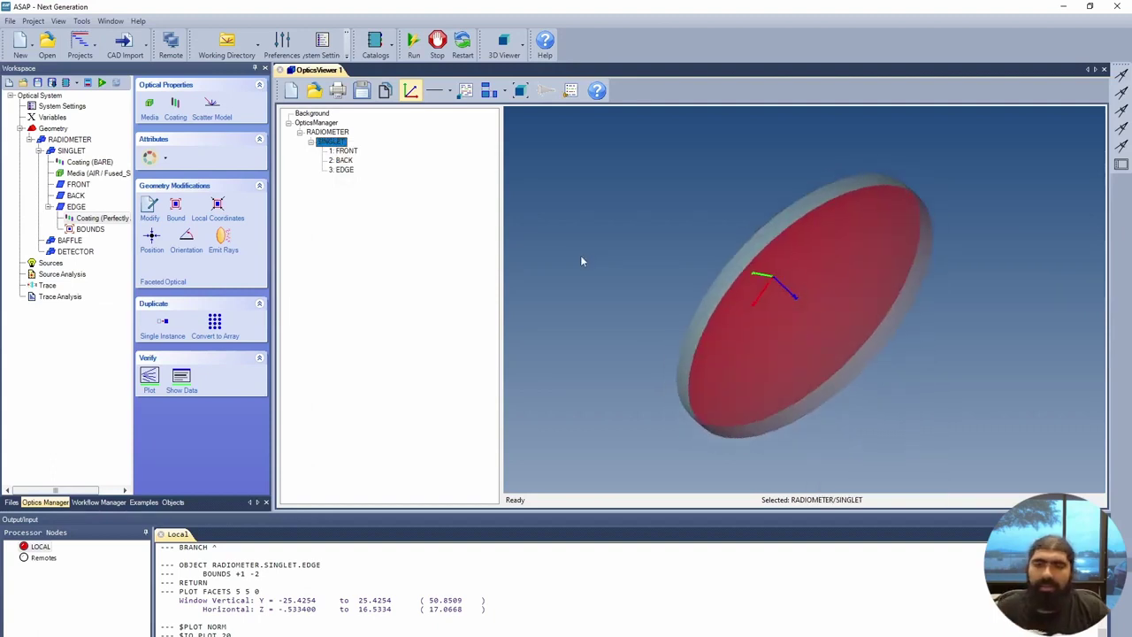
drag(743, 204, 840, 246)
scroll(916, 181, down, 3)
scroll(844, 245, up, 1)
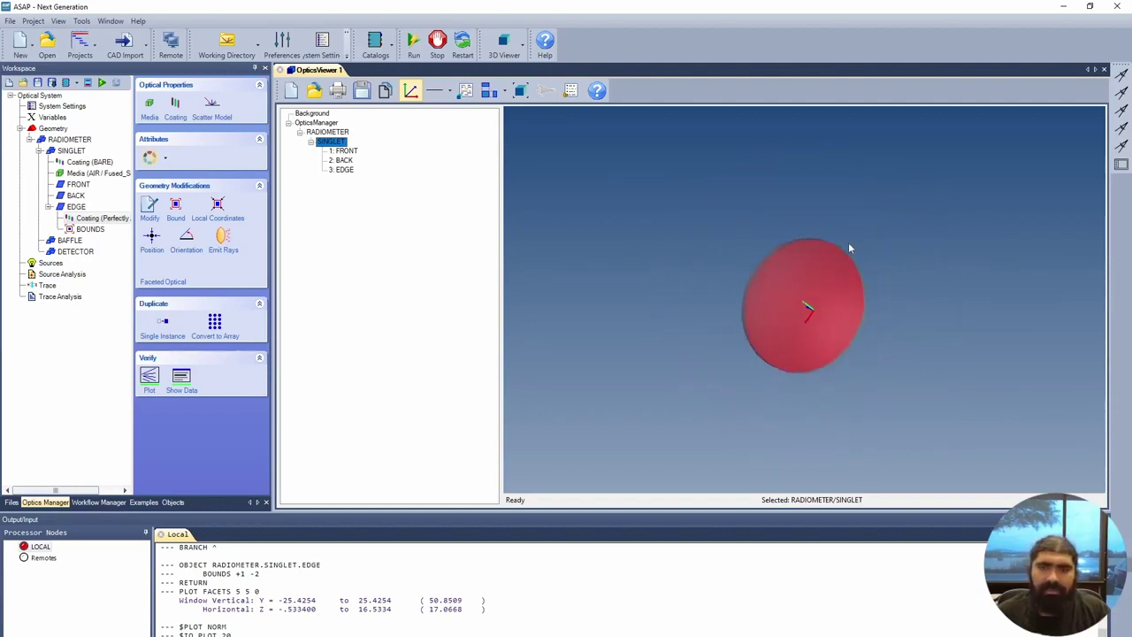
scroll(848, 248, up, 3)
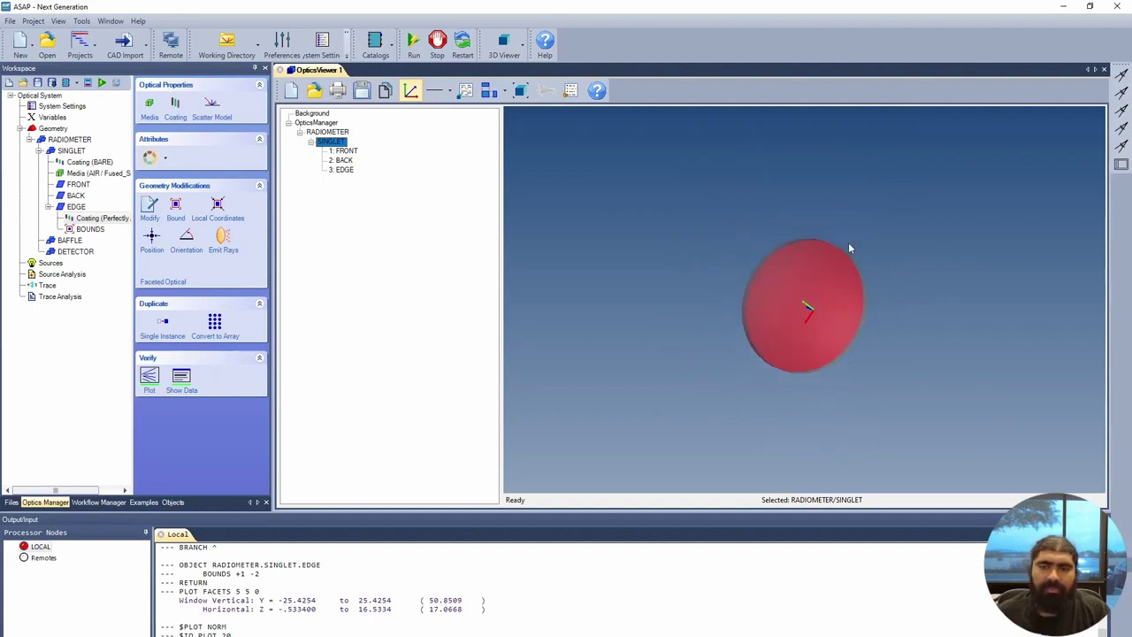
drag(849, 245, 809, 295)
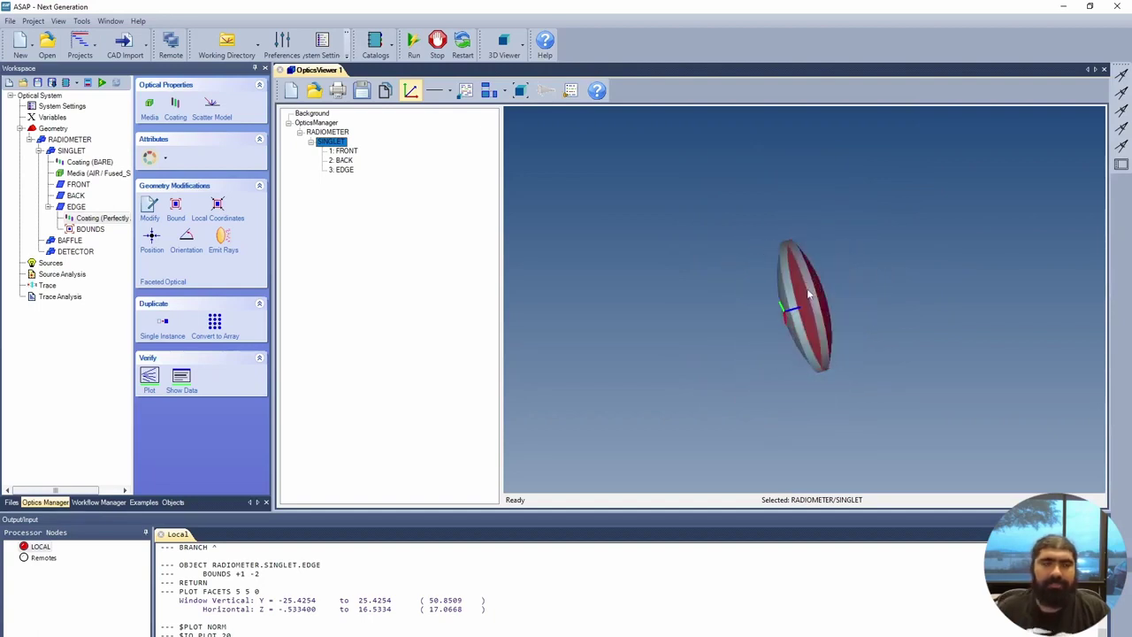
Create a short-form arc named ARC_BAF in the BAFFLE branch, on the Z axis at (LENS_LOC) with radius (BAFFLE_DIAM).
click(71, 240)
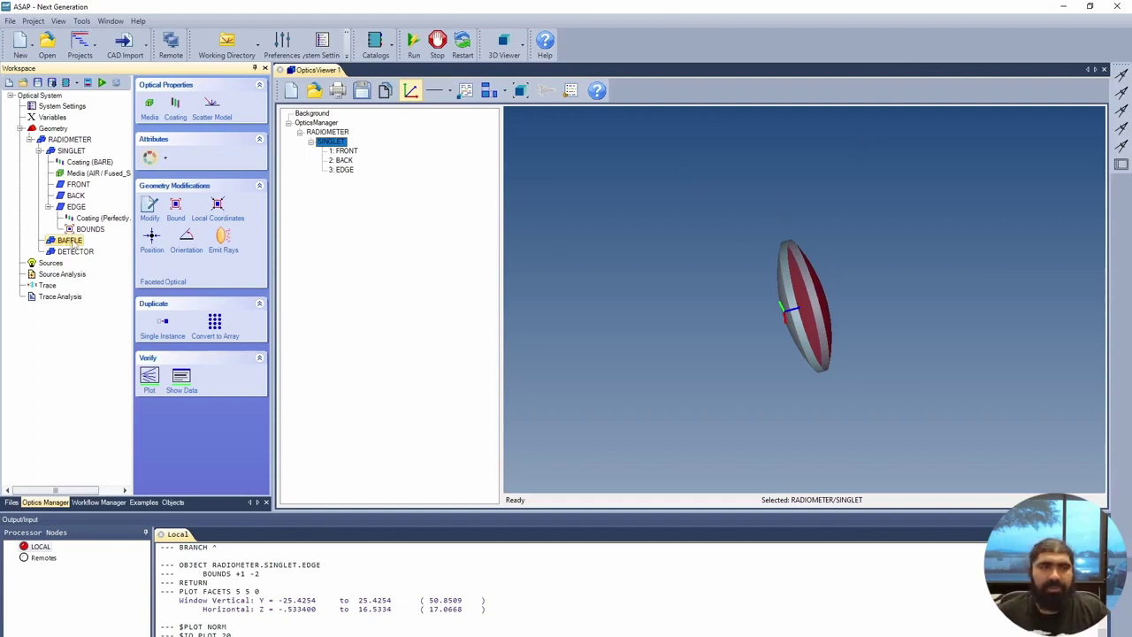
right_click(73, 242)
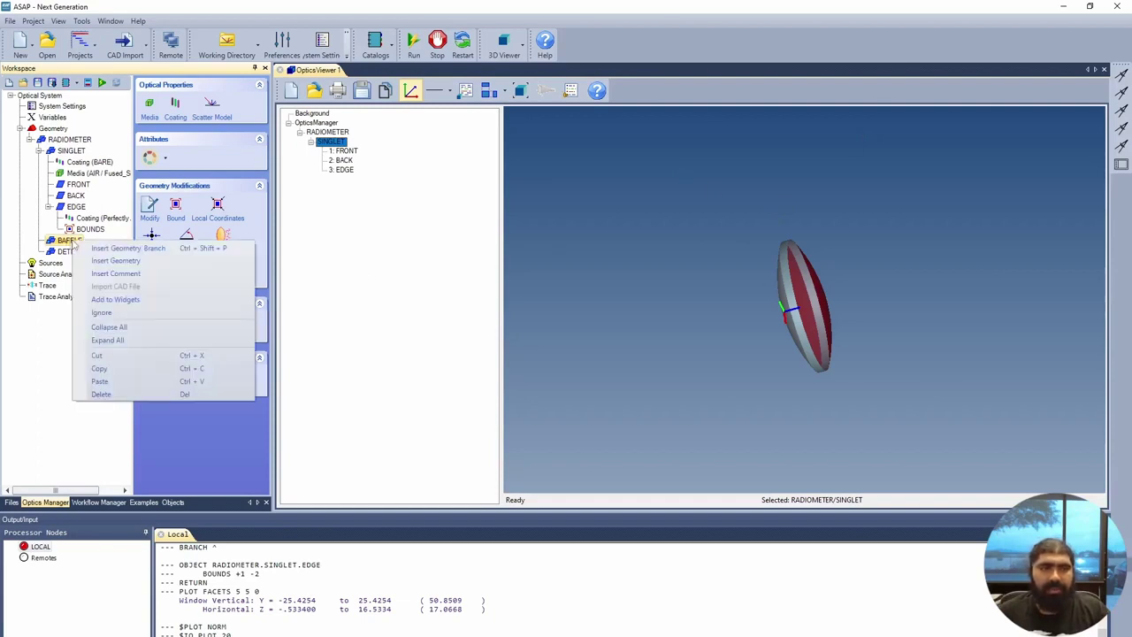
click(115, 261)
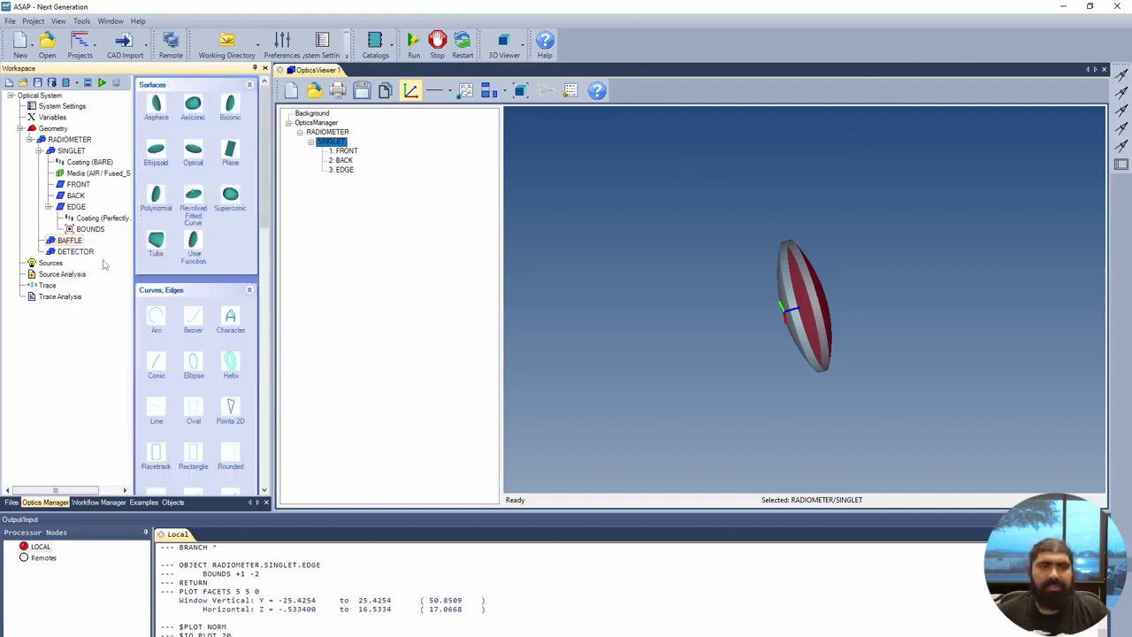
click(155, 319)
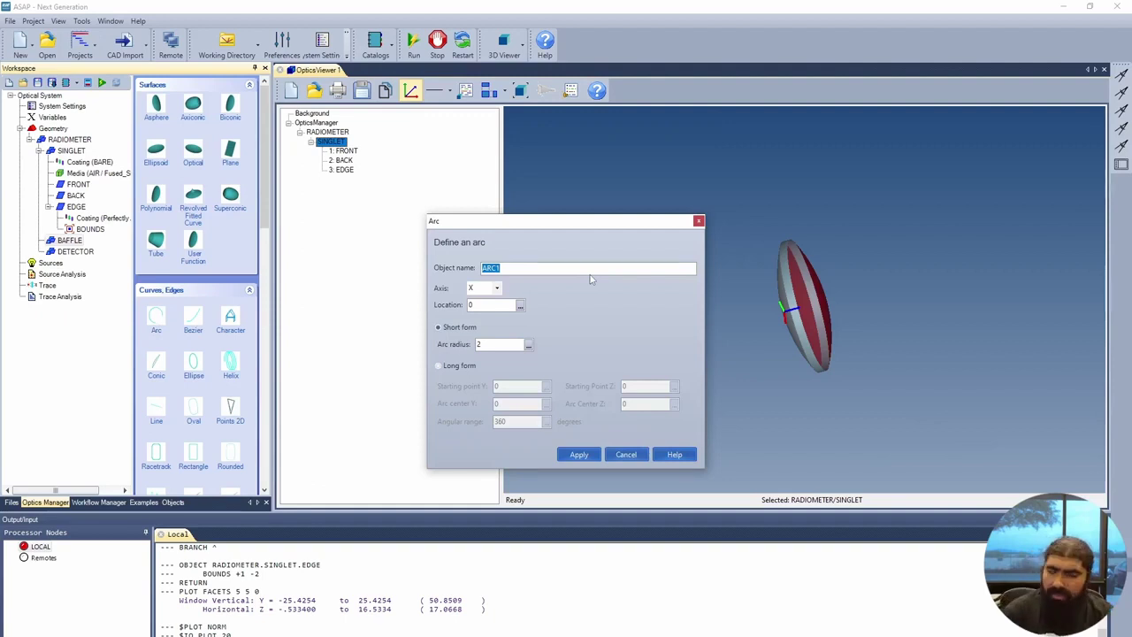
text(AF)
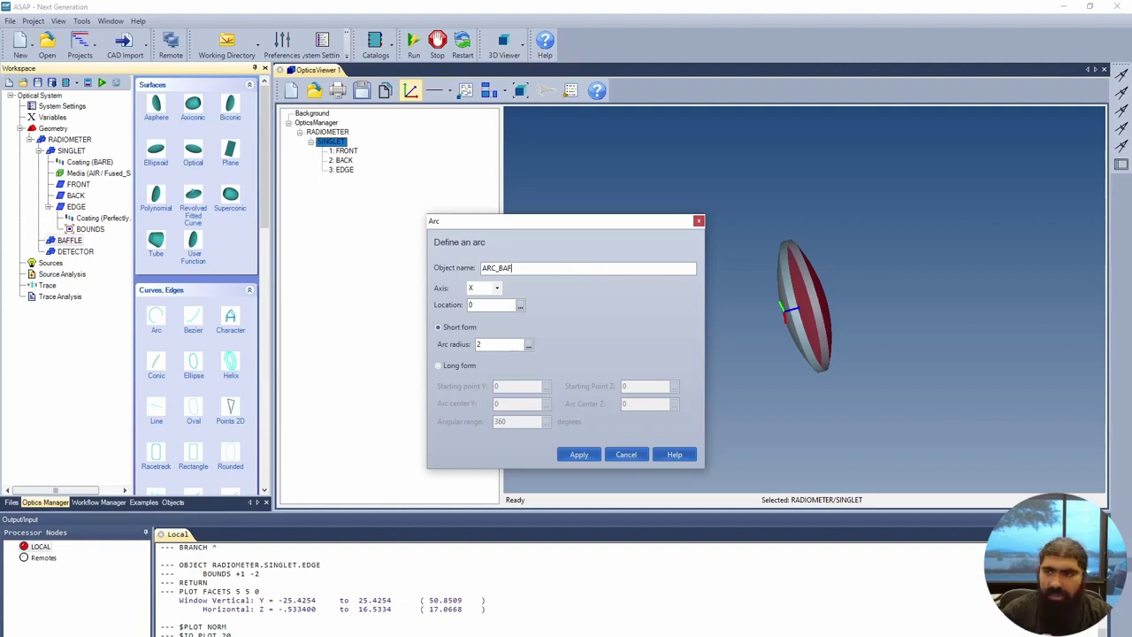
click(497, 289)
click(491, 320)
click(520, 305)
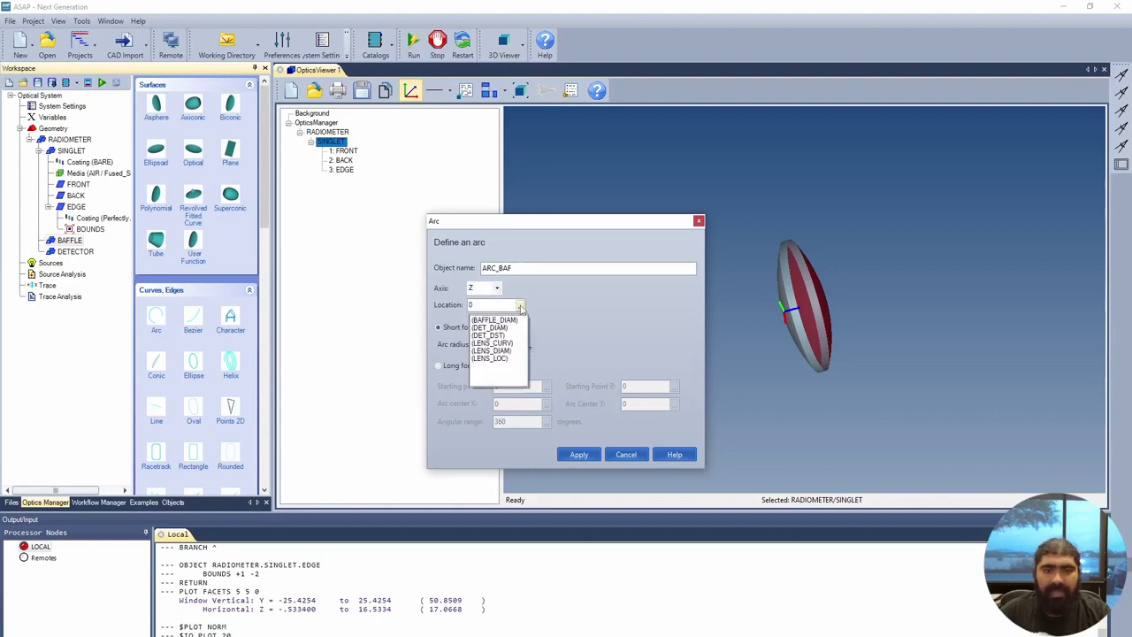
click(500, 358)
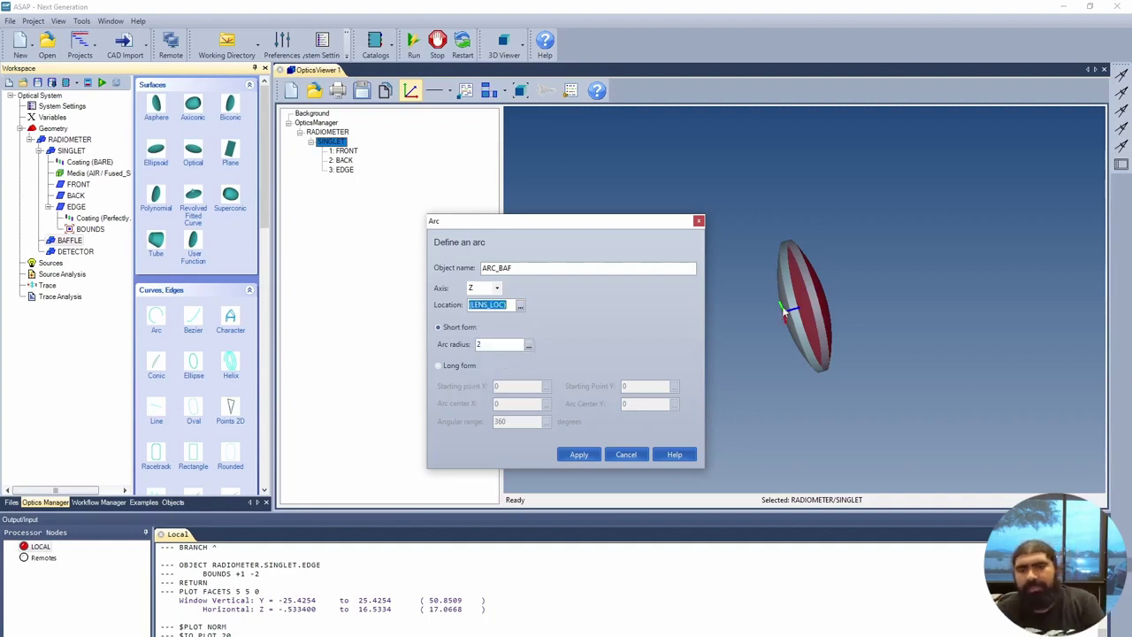
click(528, 347)
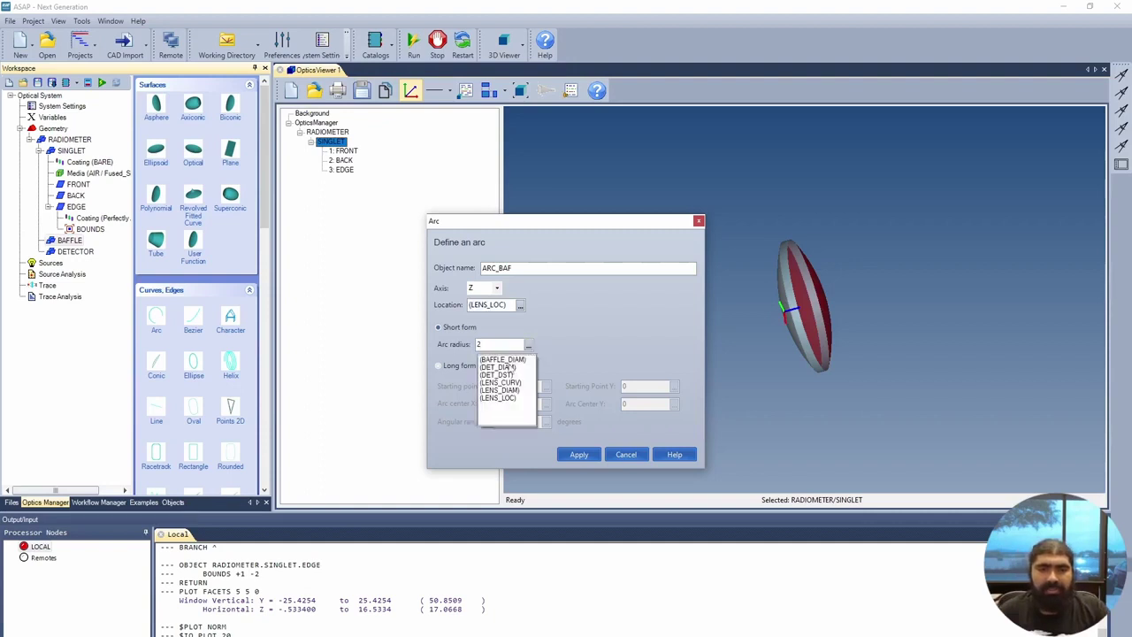
click(518, 361)
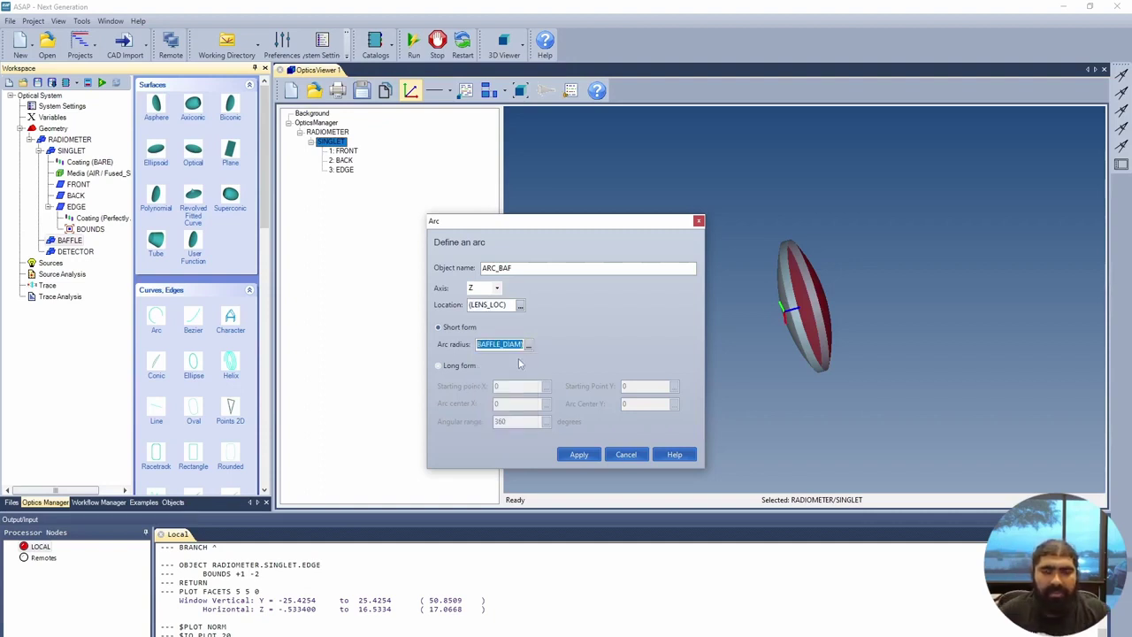
click(581, 455)
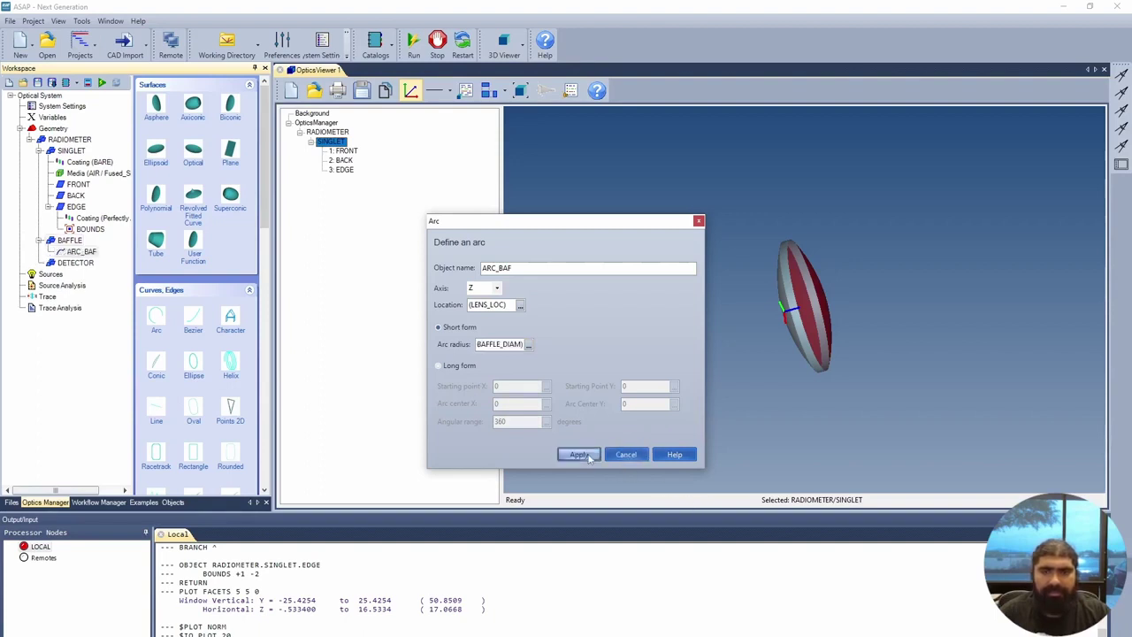
Set the radius of ARC_BAF to (BAFFLE_DIAM)/2 and check the arc against the lens.
drag(939, 368, 838, 407)
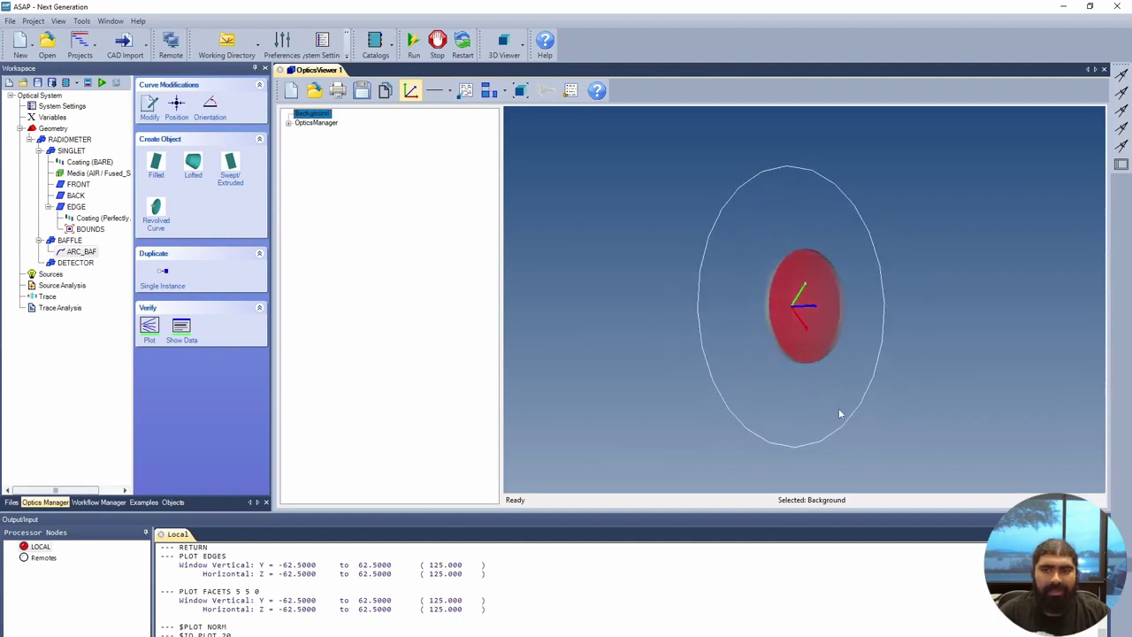
right_click(85, 251)
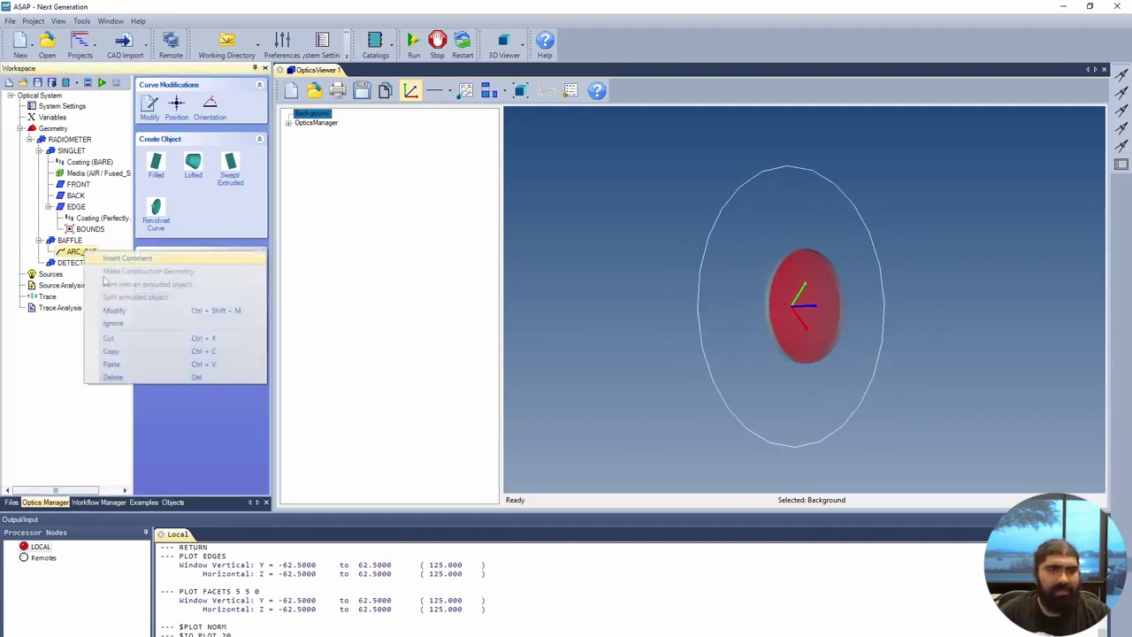
click(106, 306)
drag(502, 345, 531, 346)
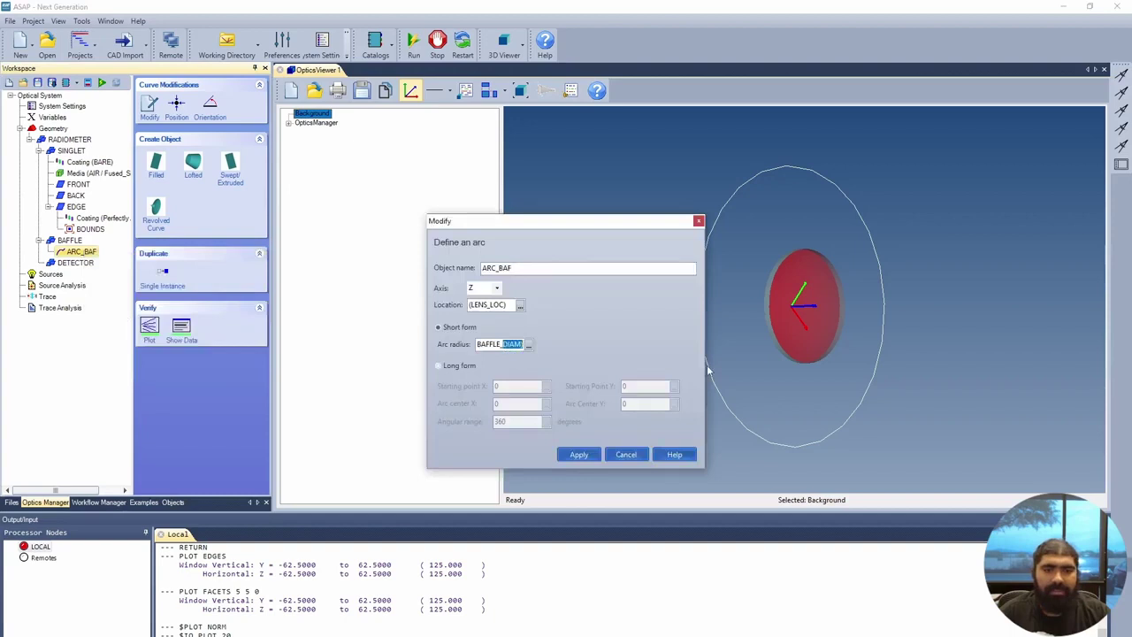
key(End)
text()/2)
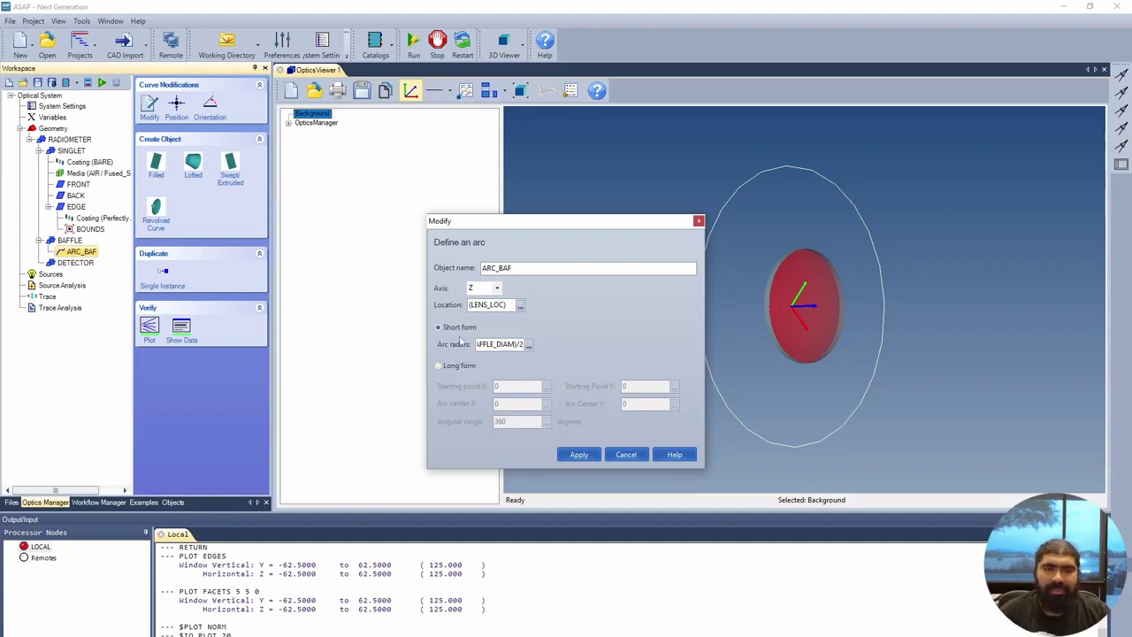
click(579, 455)
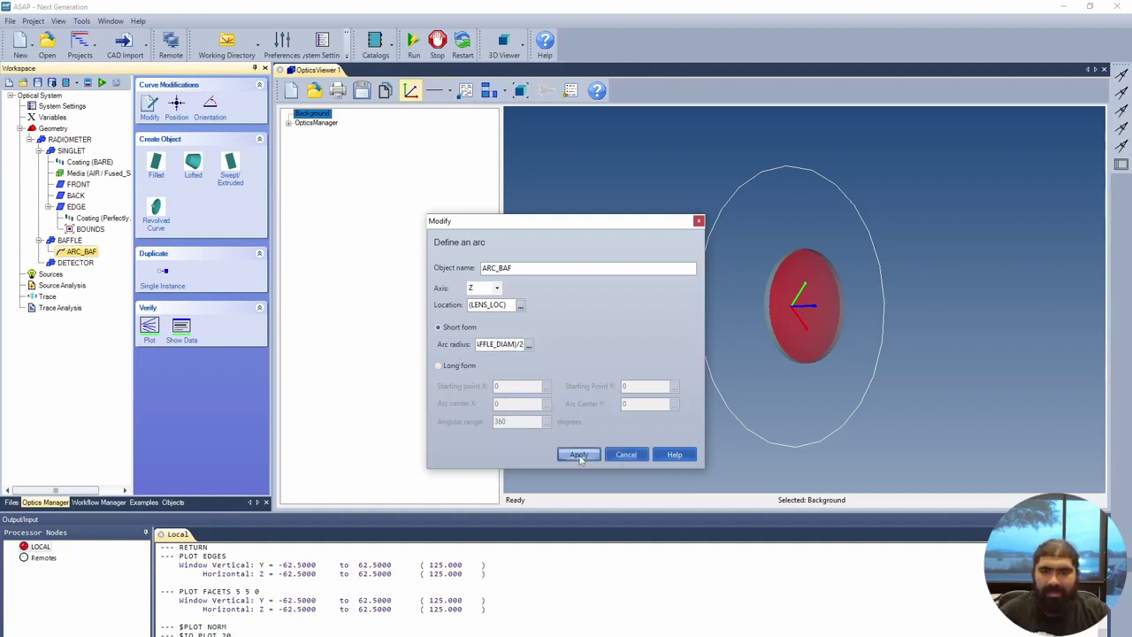
drag(772, 329, 818, 329)
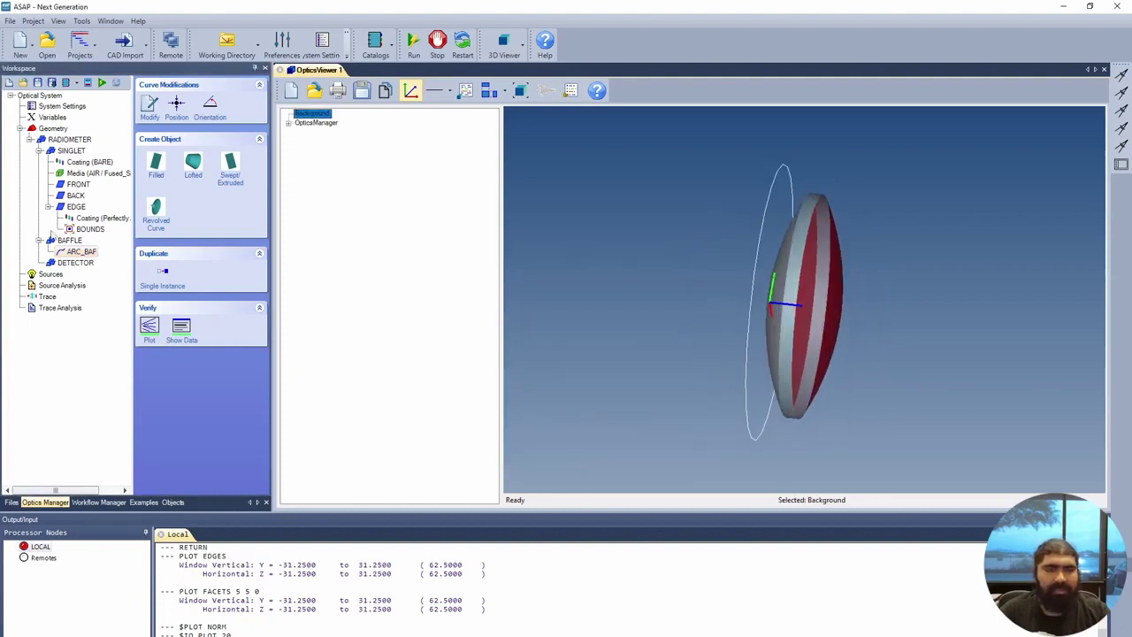
Create a swept surface from ARC_BAF in direction 0, 0, 1 with a sweep distance of (DET_DST).
click(61, 243)
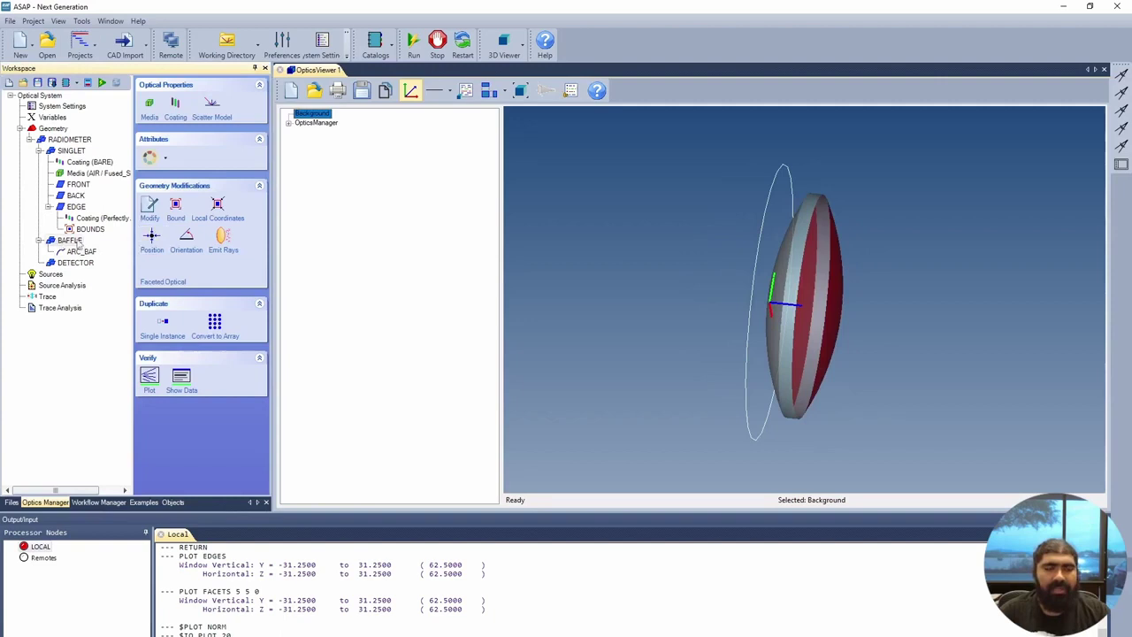
click(87, 253)
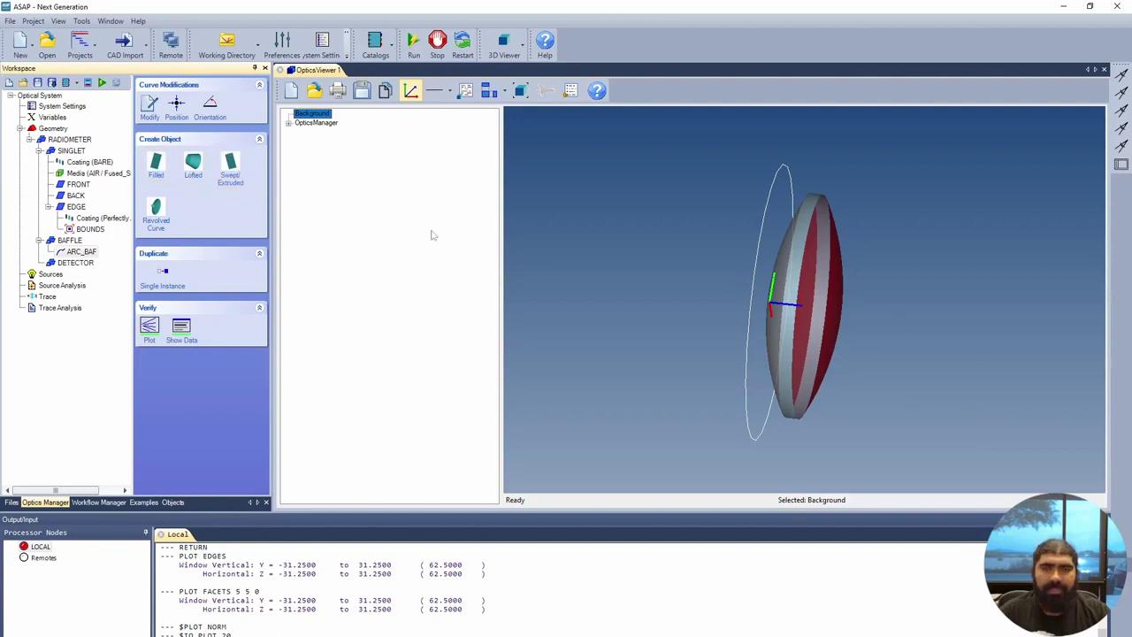
click(230, 164)
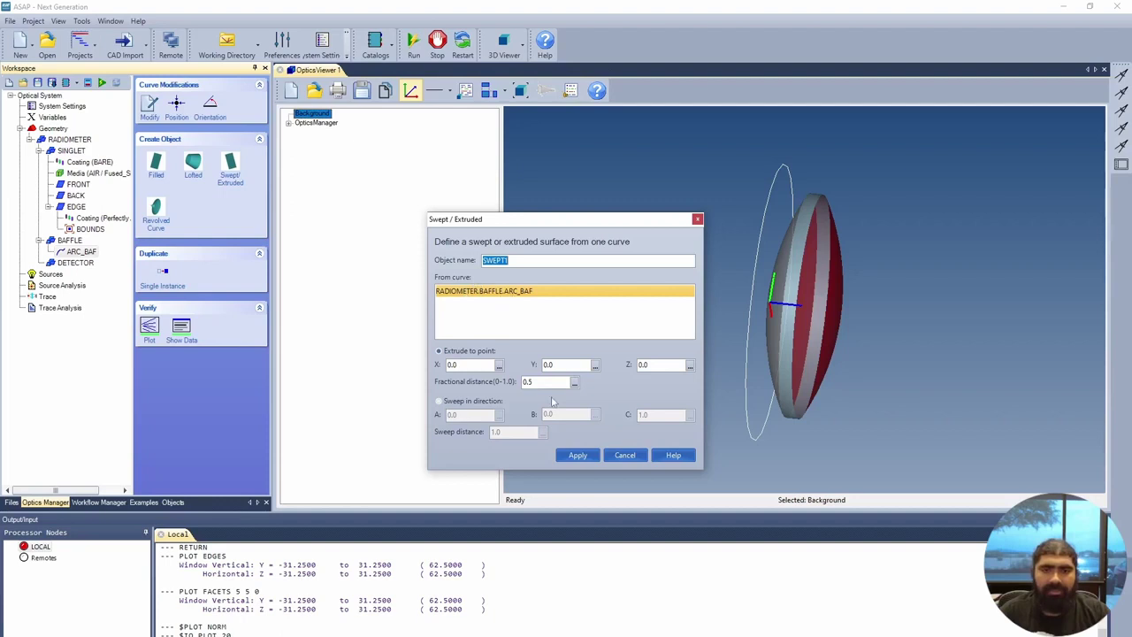
click(477, 403)
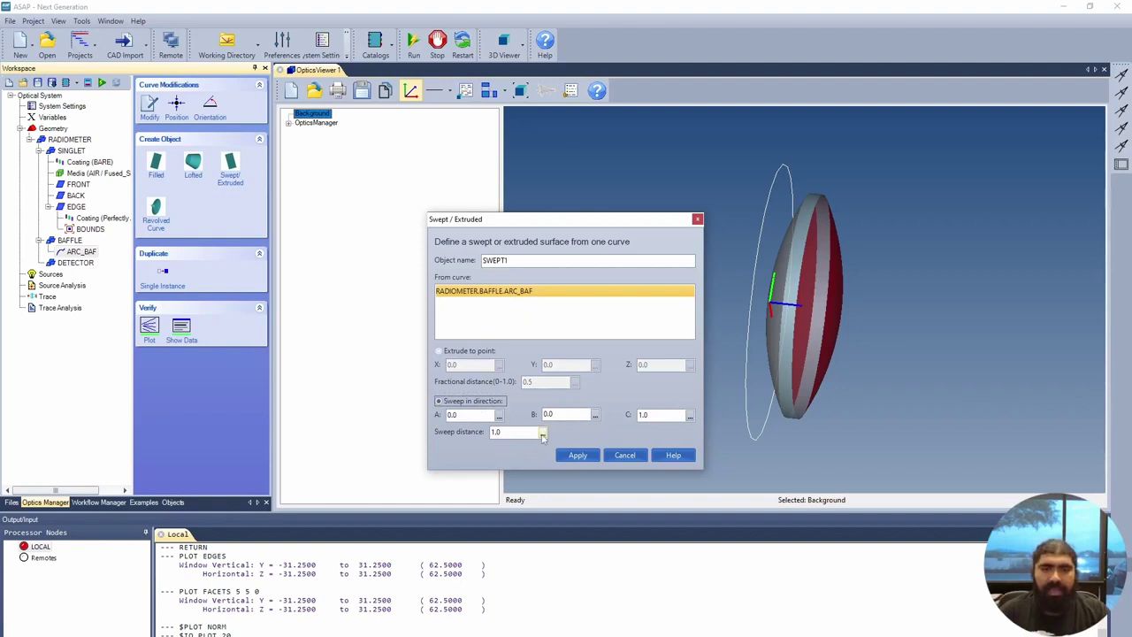
click(543, 433)
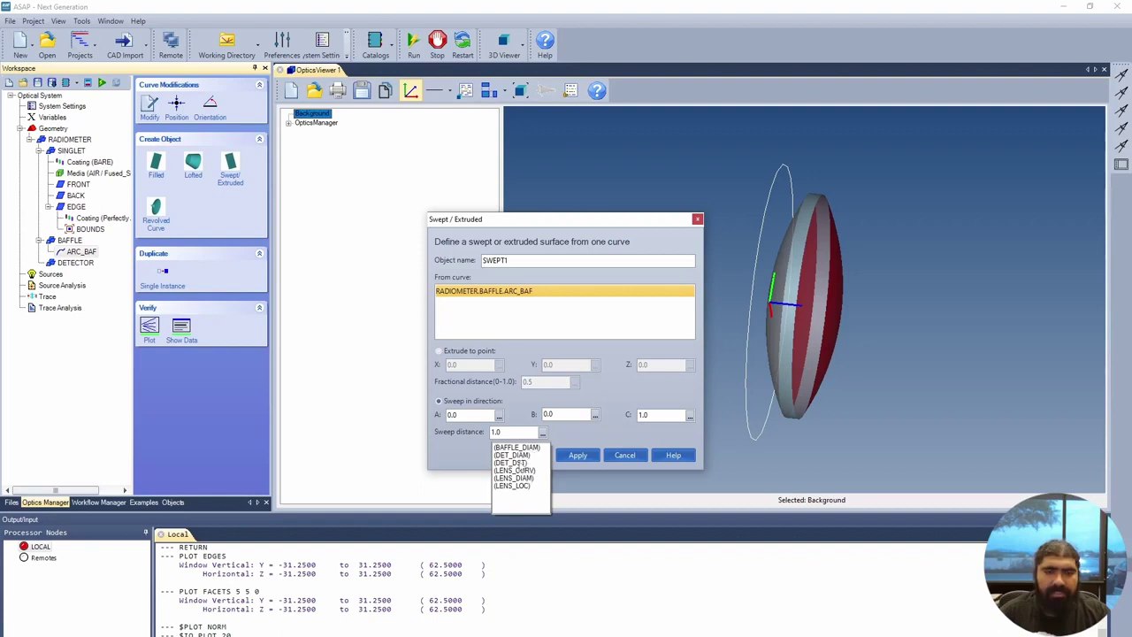
click(519, 462)
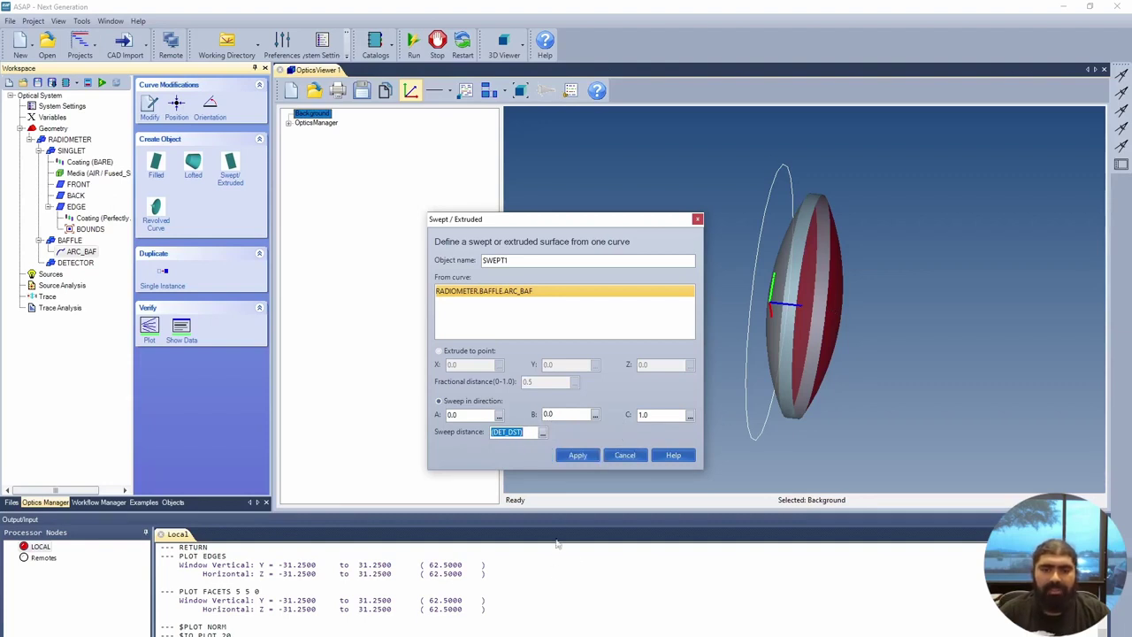
click(589, 457)
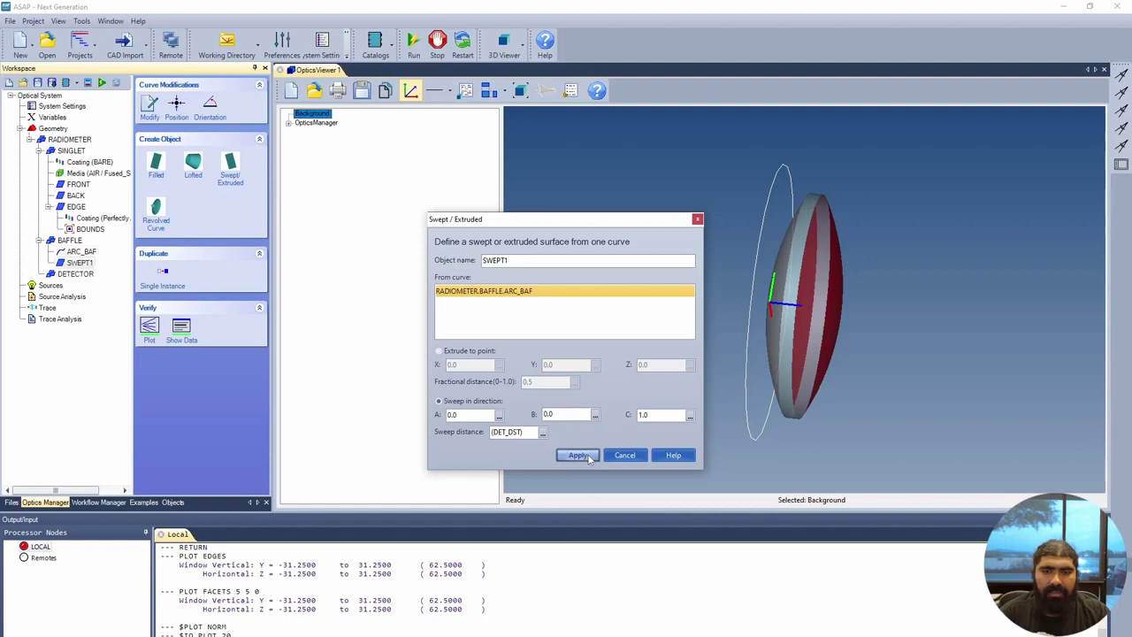
Display the BAFFLE branch as transparent in the 3D viewer.
drag(656, 410, 674, 442)
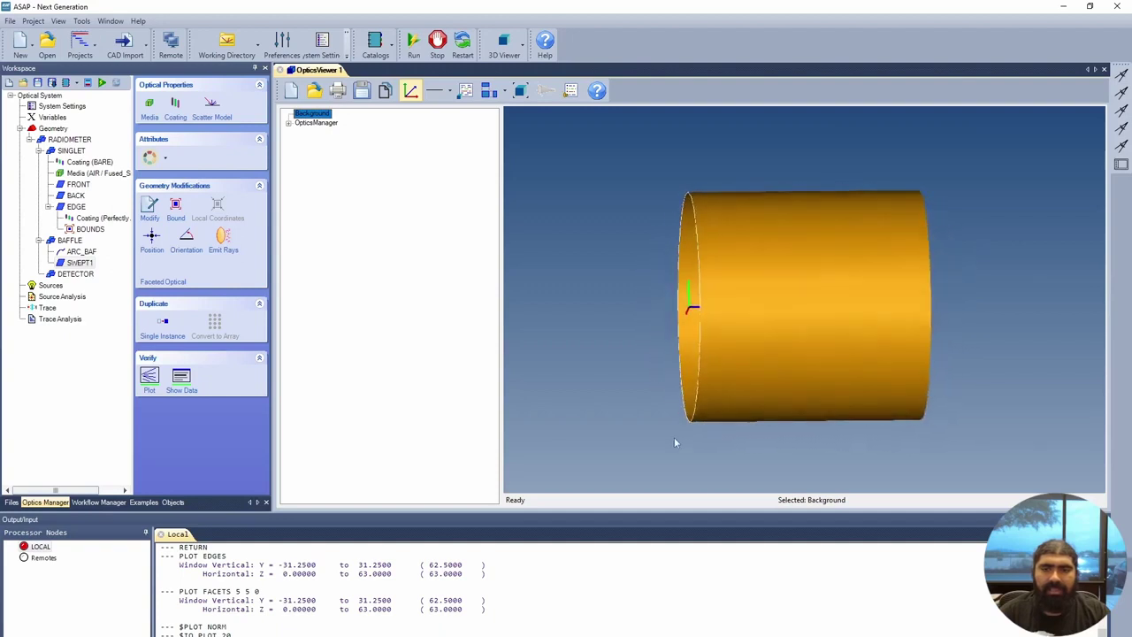
click(858, 328)
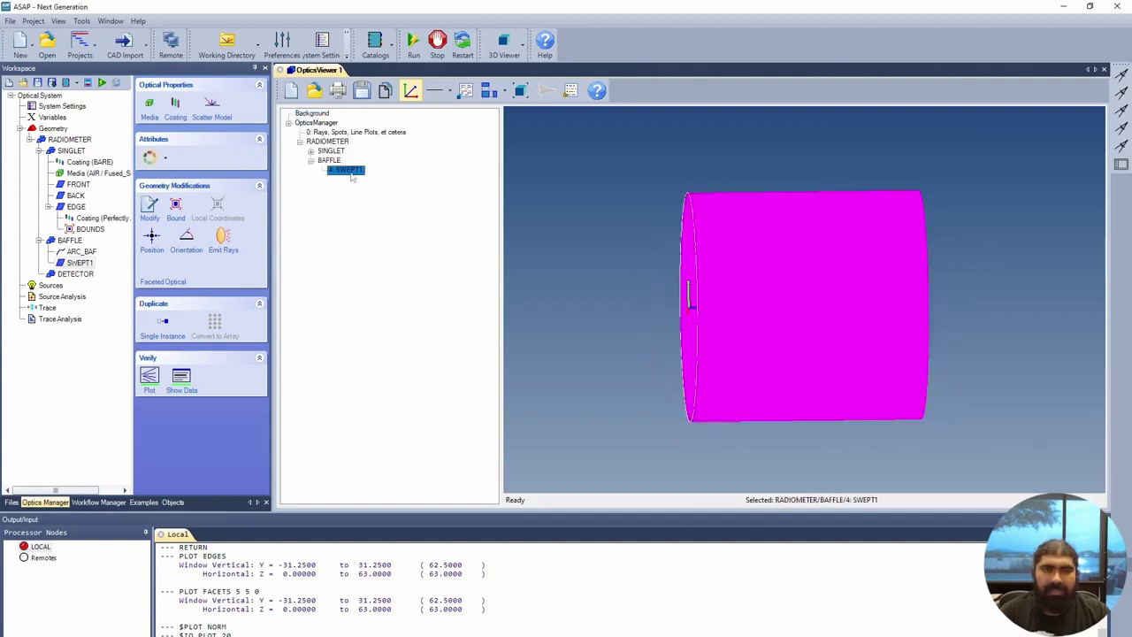
click(327, 162)
right_click(327, 164)
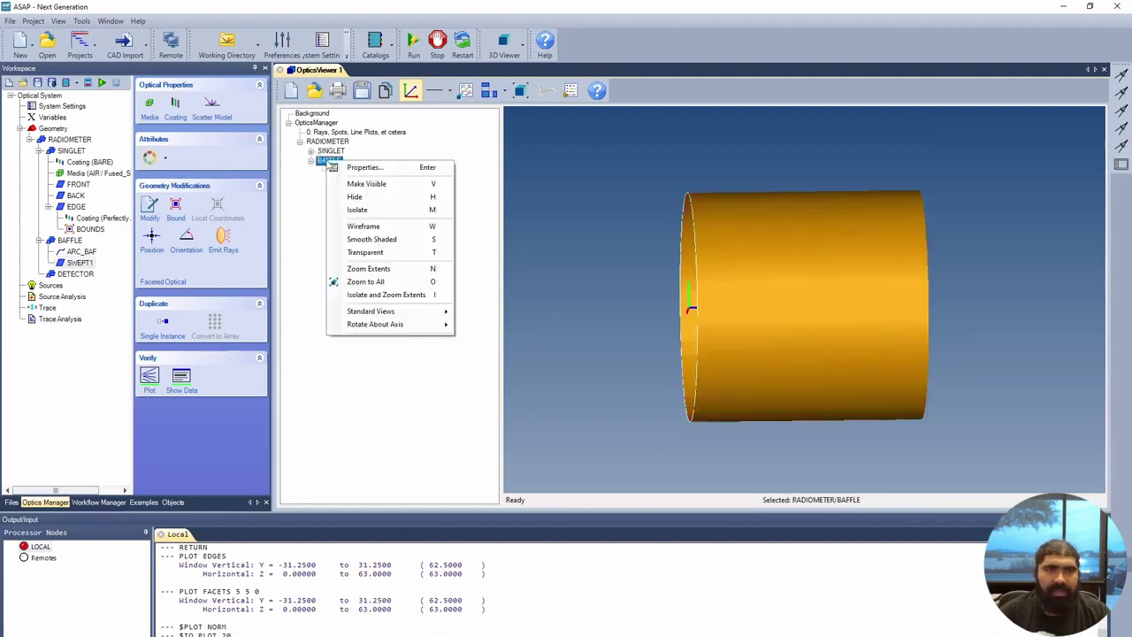
click(389, 254)
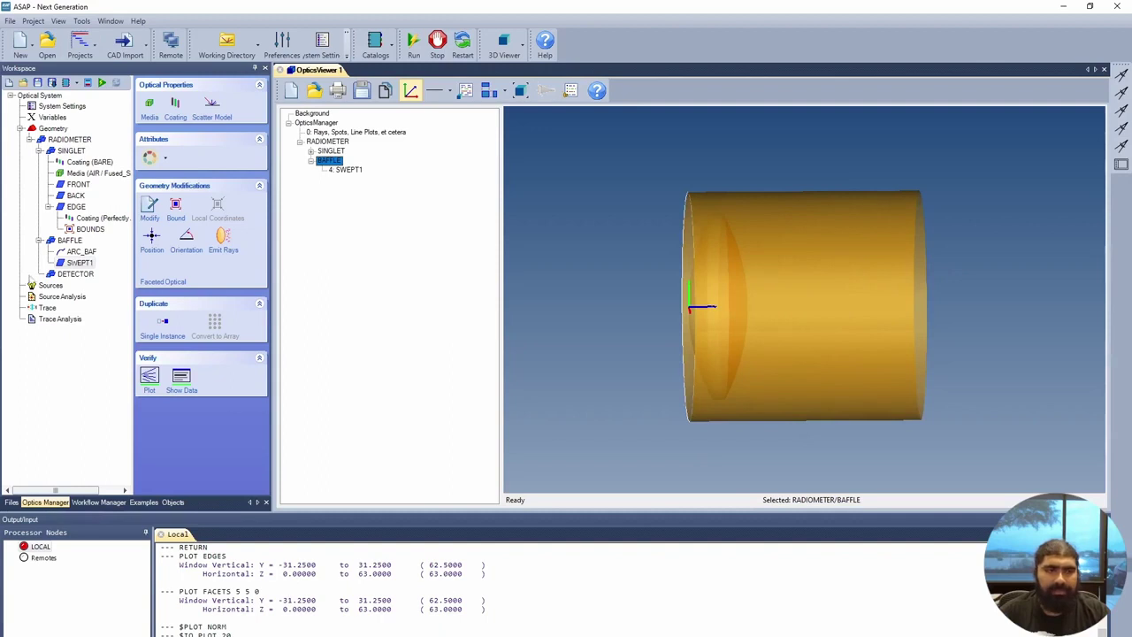
Start a Z-orthogonal plane in the DETECTOR branch with an ELLIPSE aperture and semimajor width X of (DET_DIAM)/2.
click(76, 275)
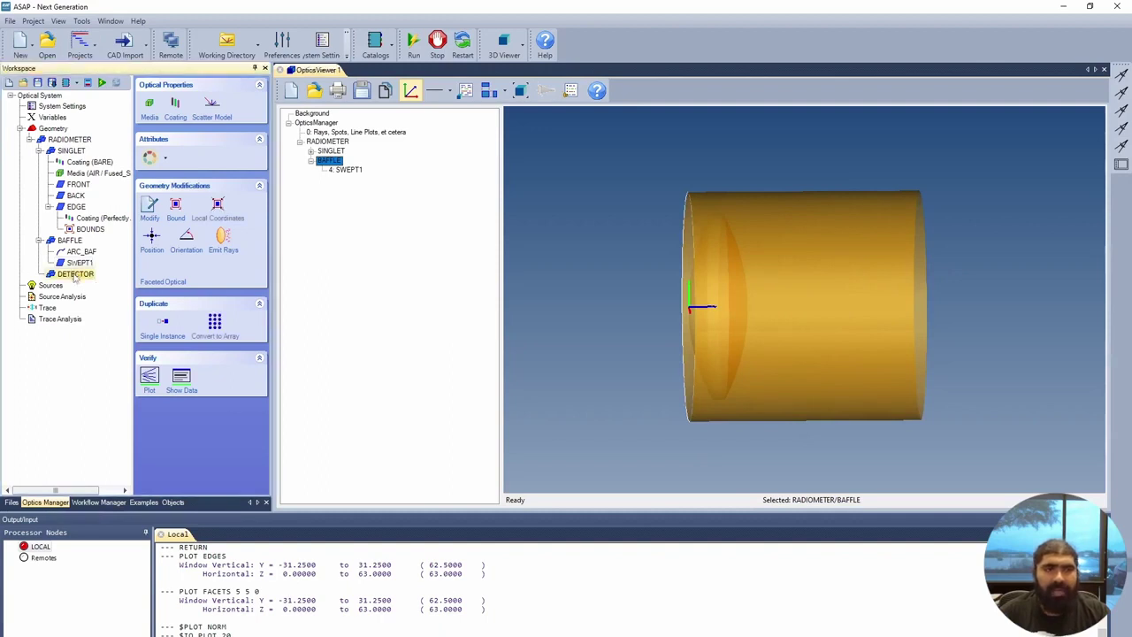
right_click(76, 277)
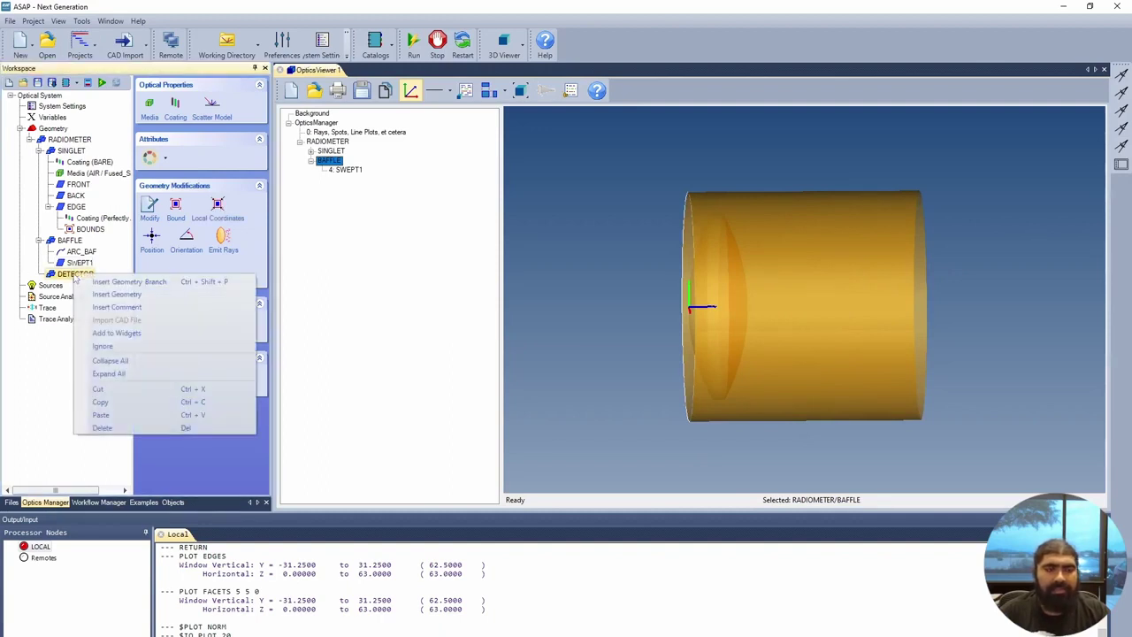
click(131, 297)
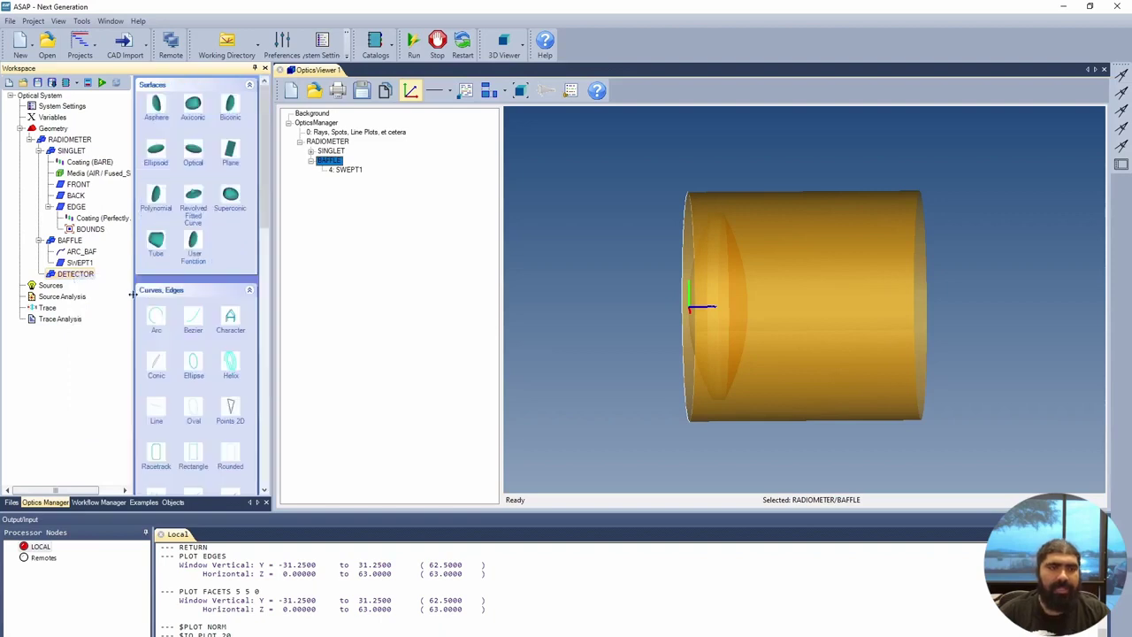
click(230, 152)
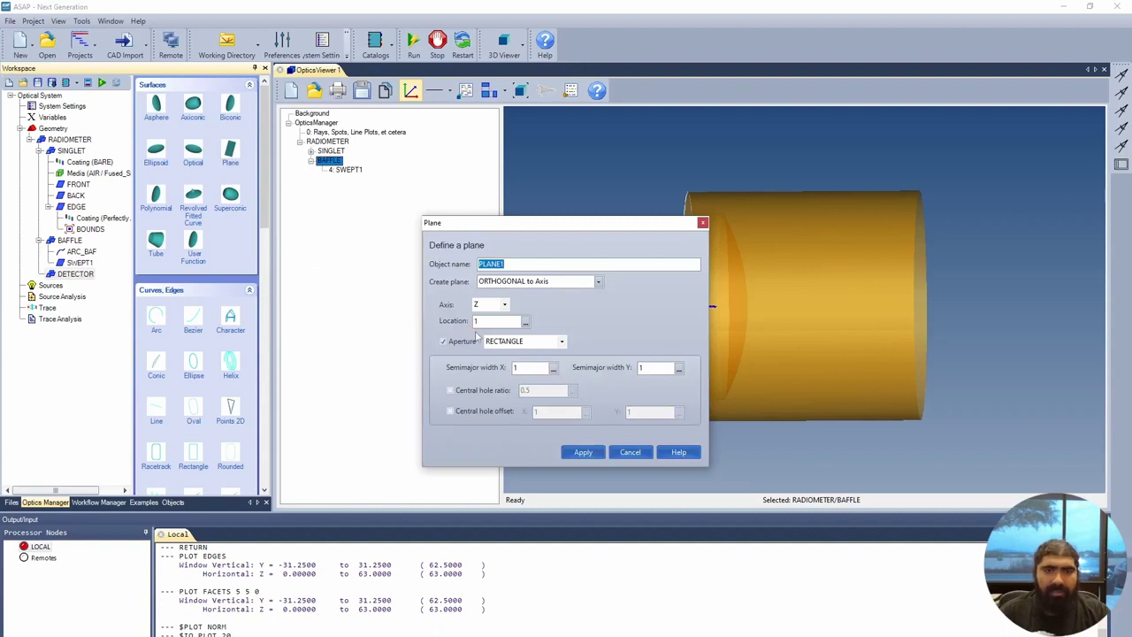
click(560, 343)
click(530, 353)
click(554, 368)
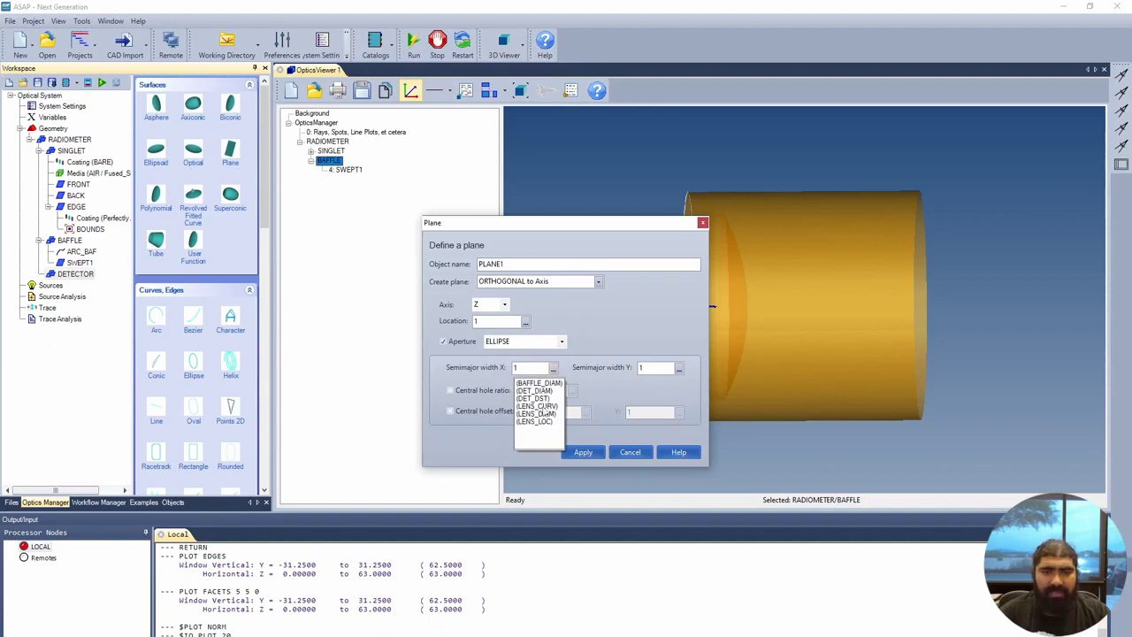
click(547, 391)
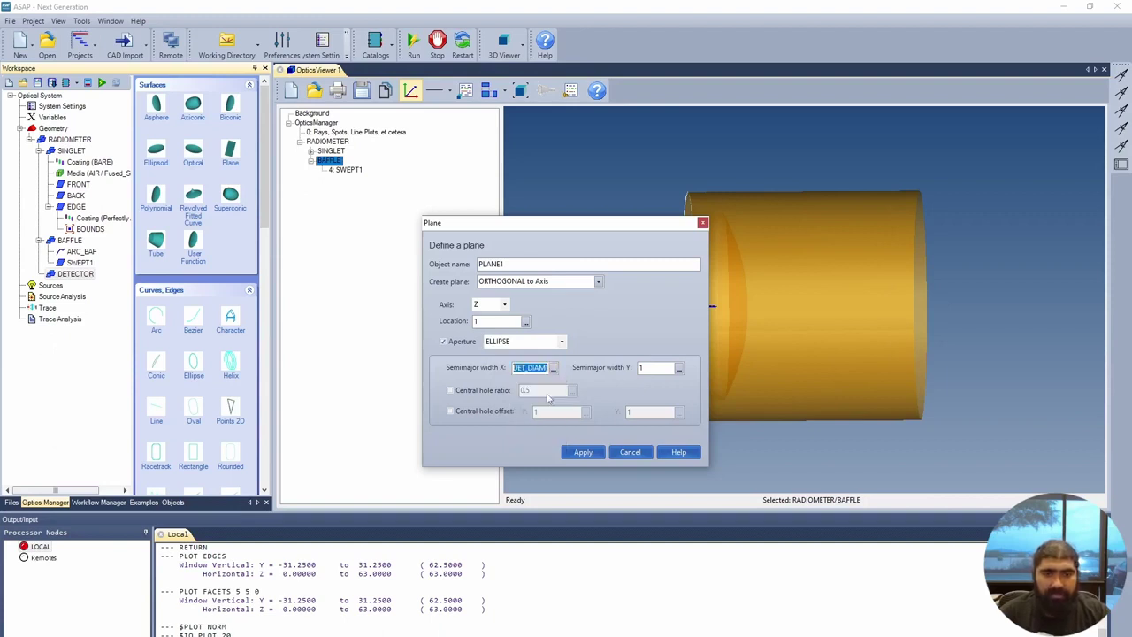
key(End)
text(/2)
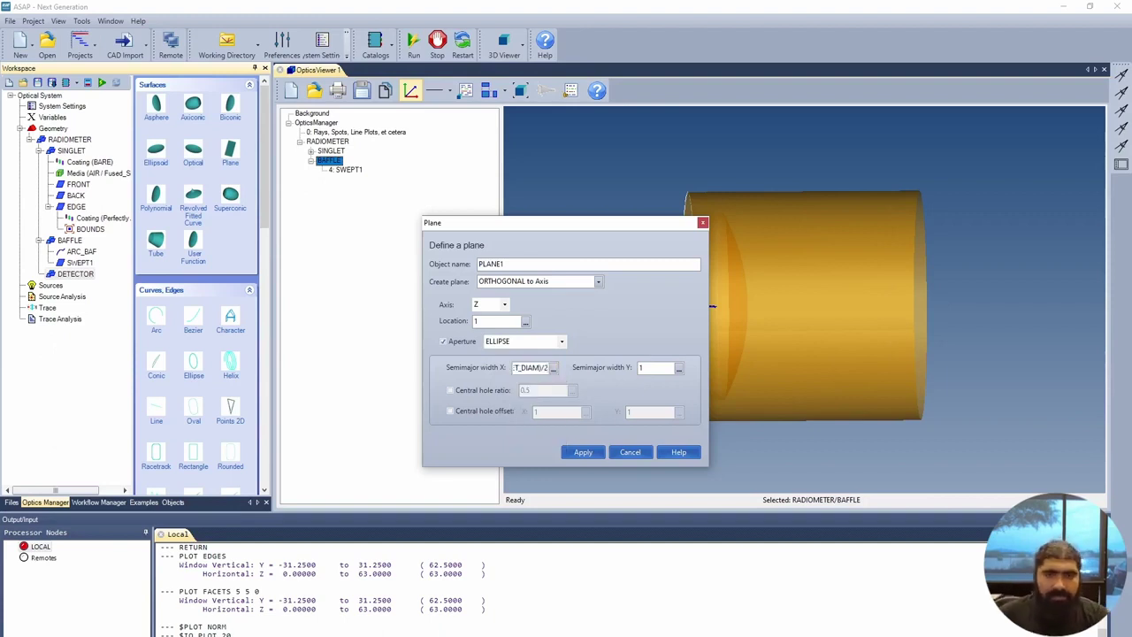
Set the plane's semimajor width Y to (DET_DIAM)/2 and create it under the name DETECTOR_PLANE.
click(678, 369)
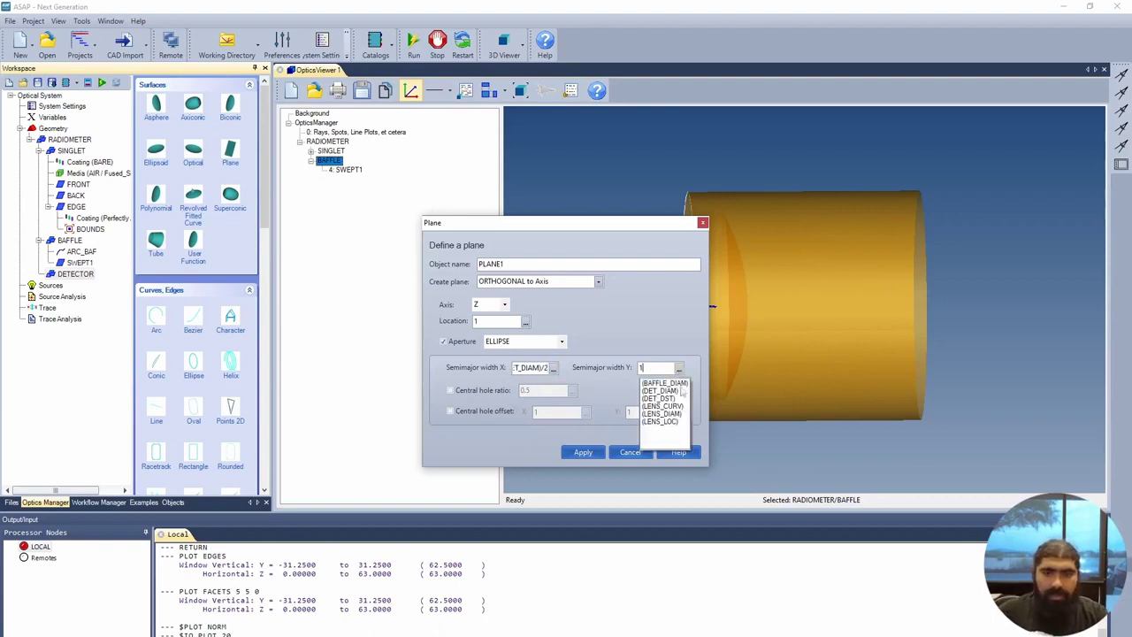
click(667, 398)
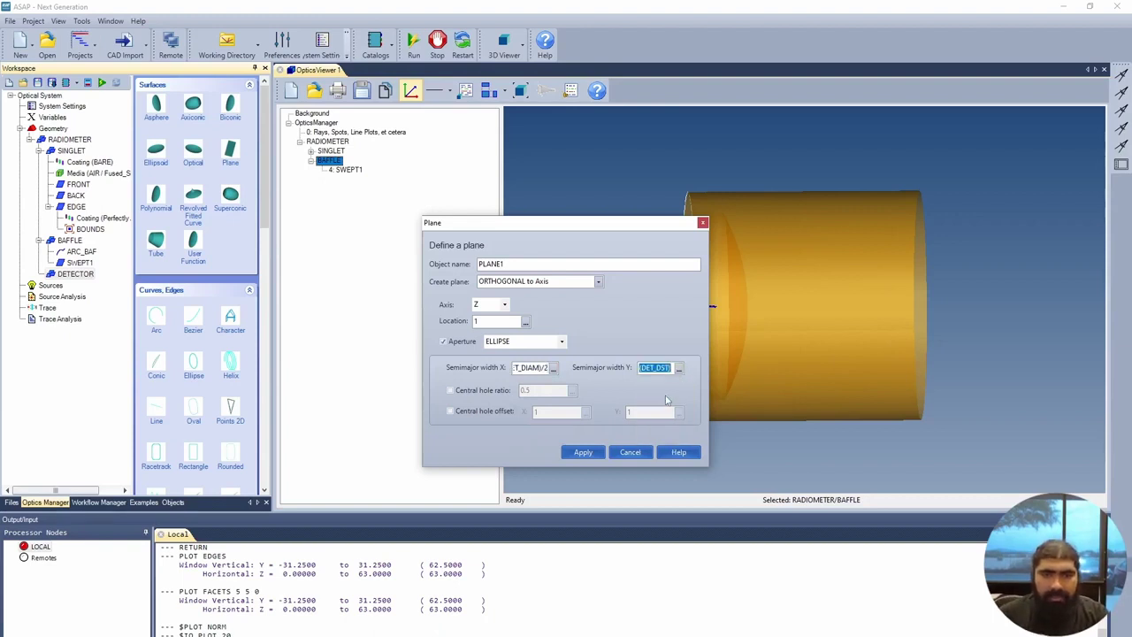
click(678, 369)
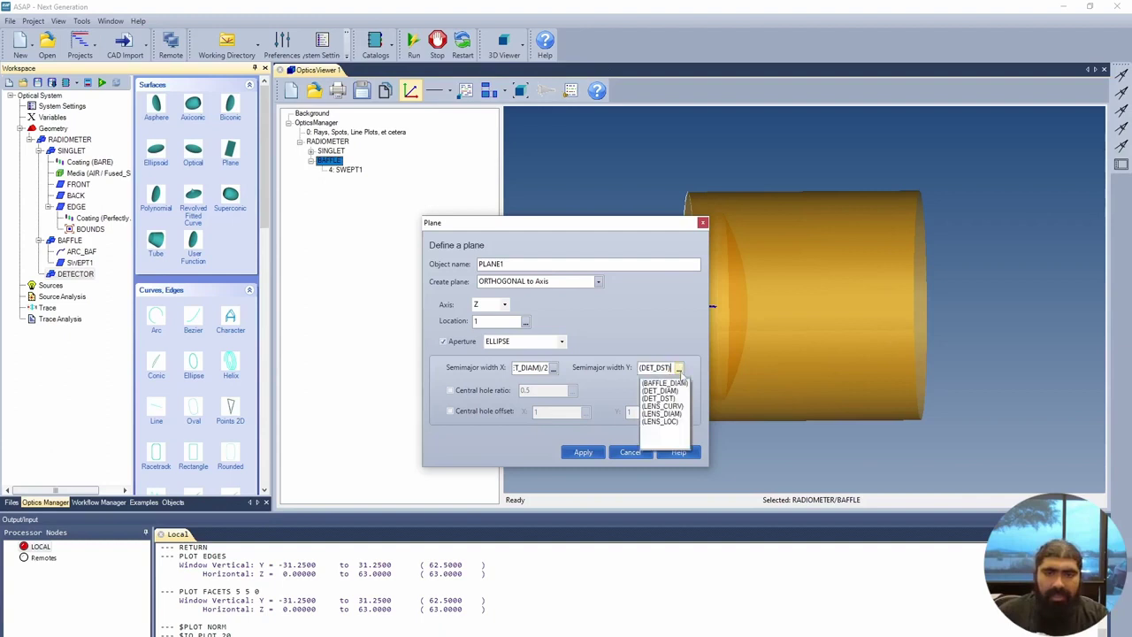
click(673, 396)
key(End)
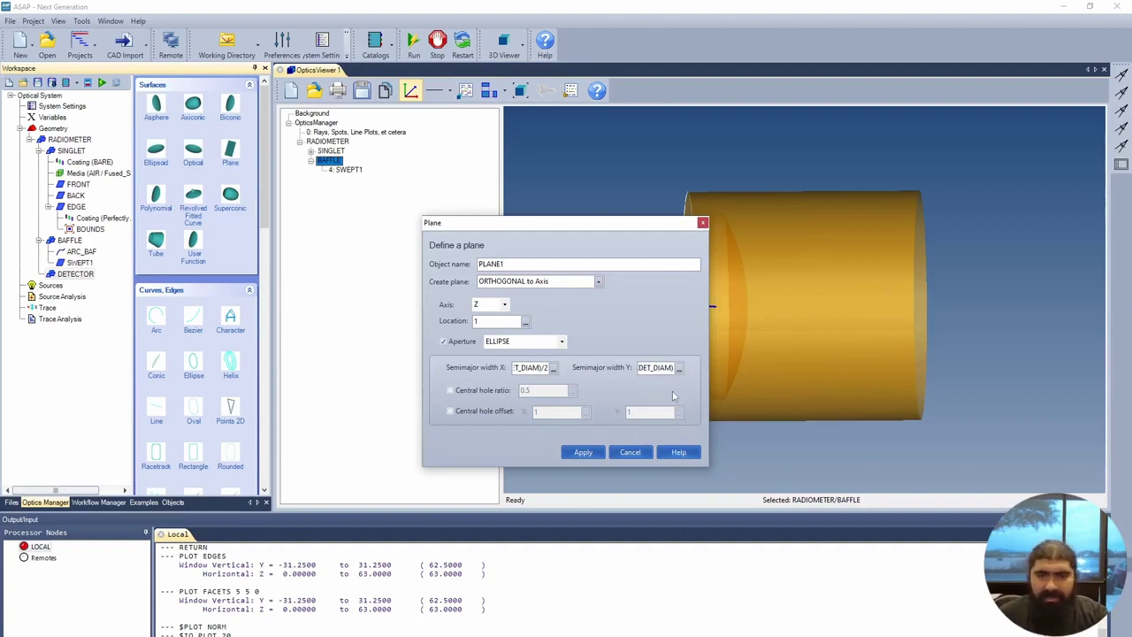
text(/2)
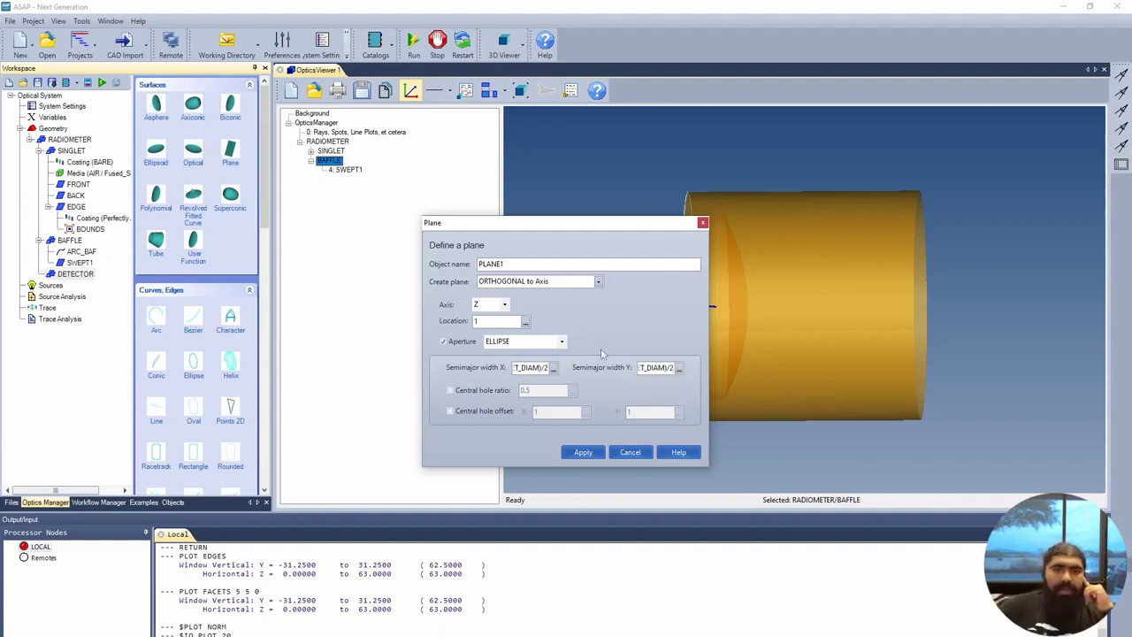
double_click(506, 264)
text(DETECTOR_PLA)
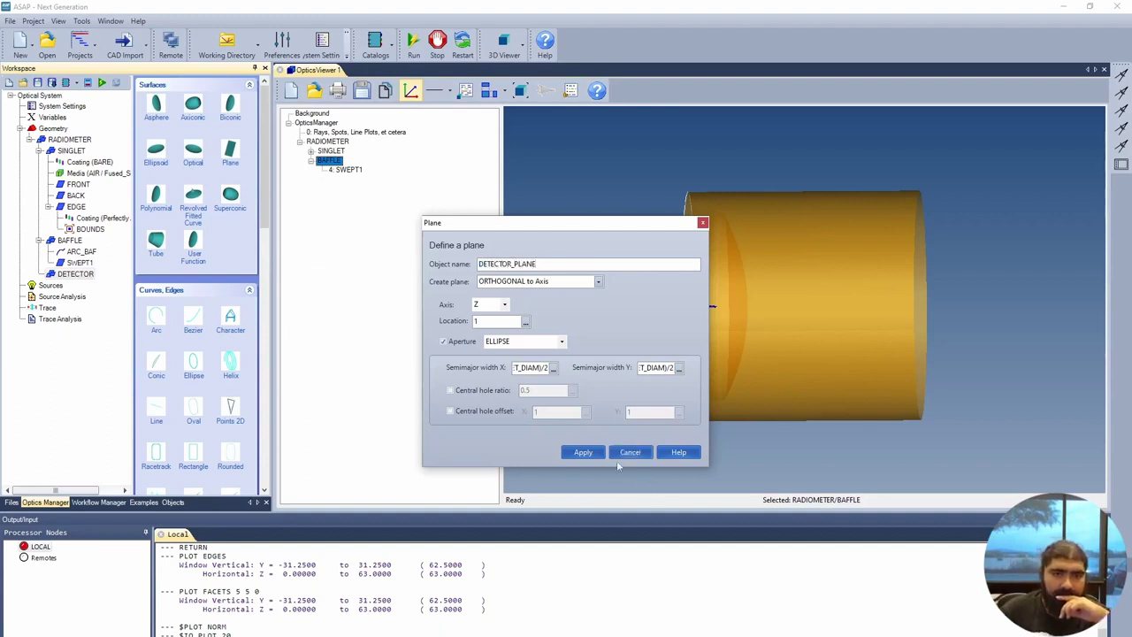
click(587, 454)
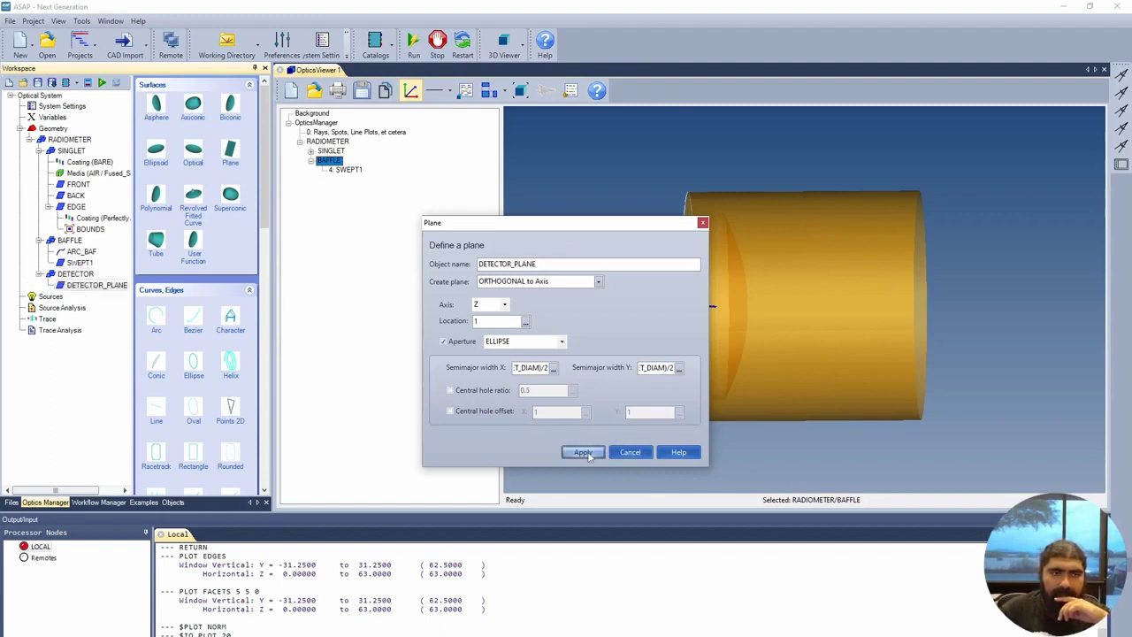
drag(907, 431, 934, 453)
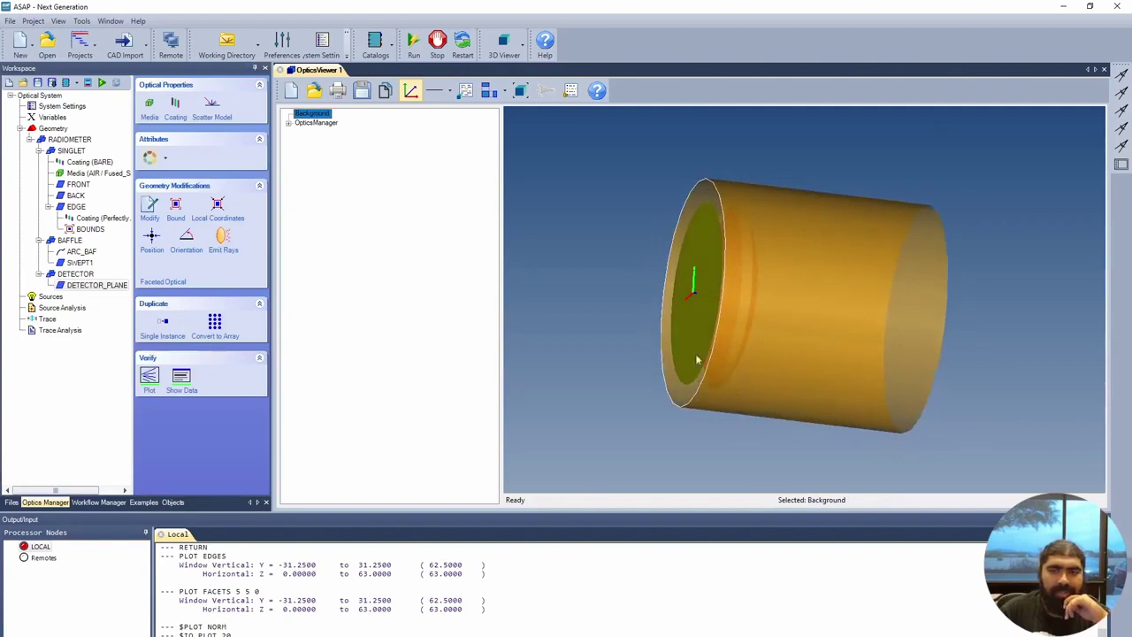
Modify DETECTOR_PLANE so its location is (DET_DST) and check its placement against the baffle.
right_click(99, 285)
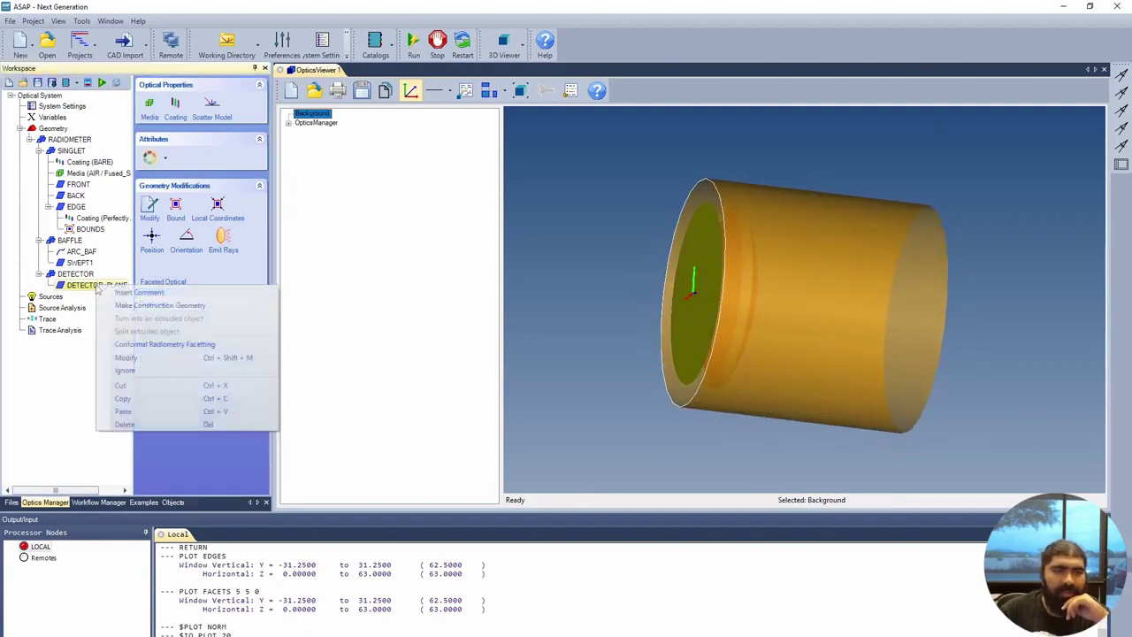
click(159, 364)
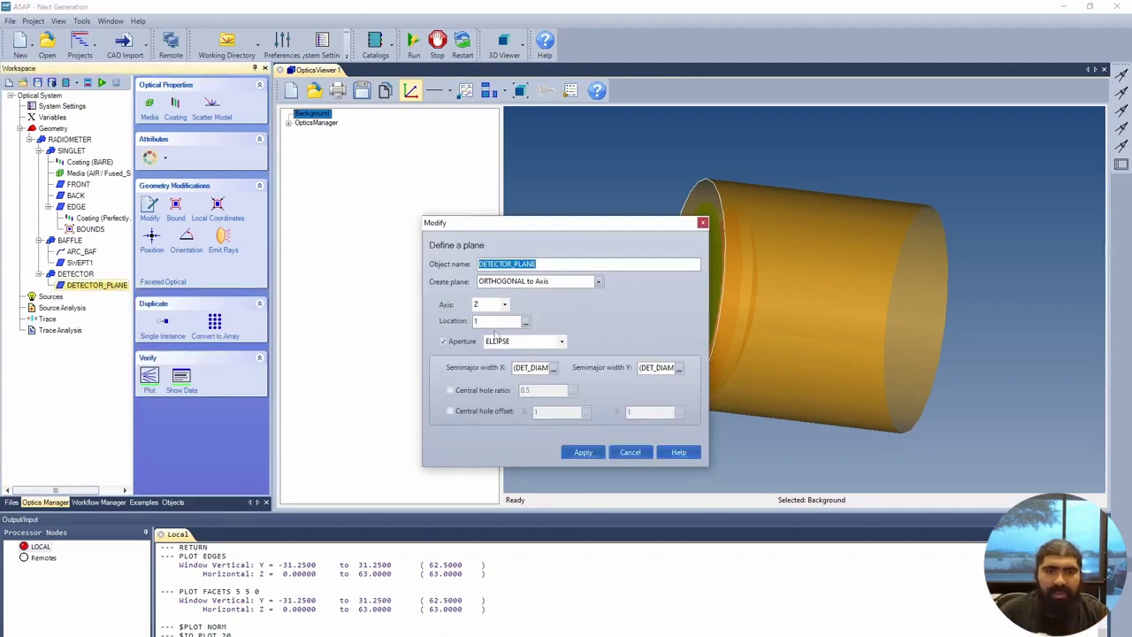
click(525, 324)
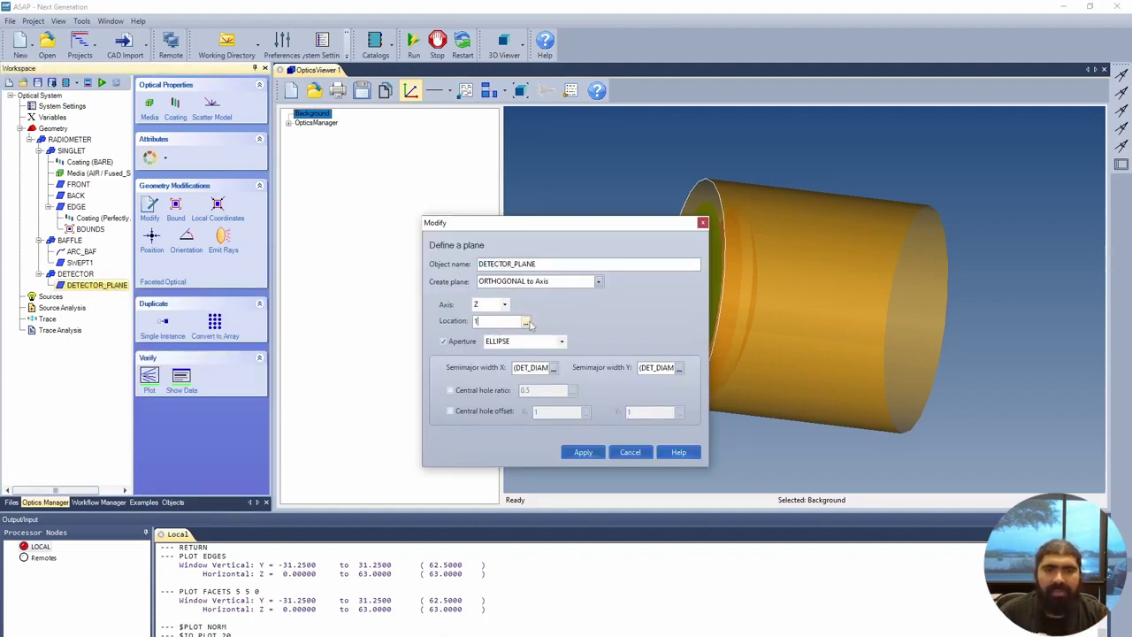
click(526, 323)
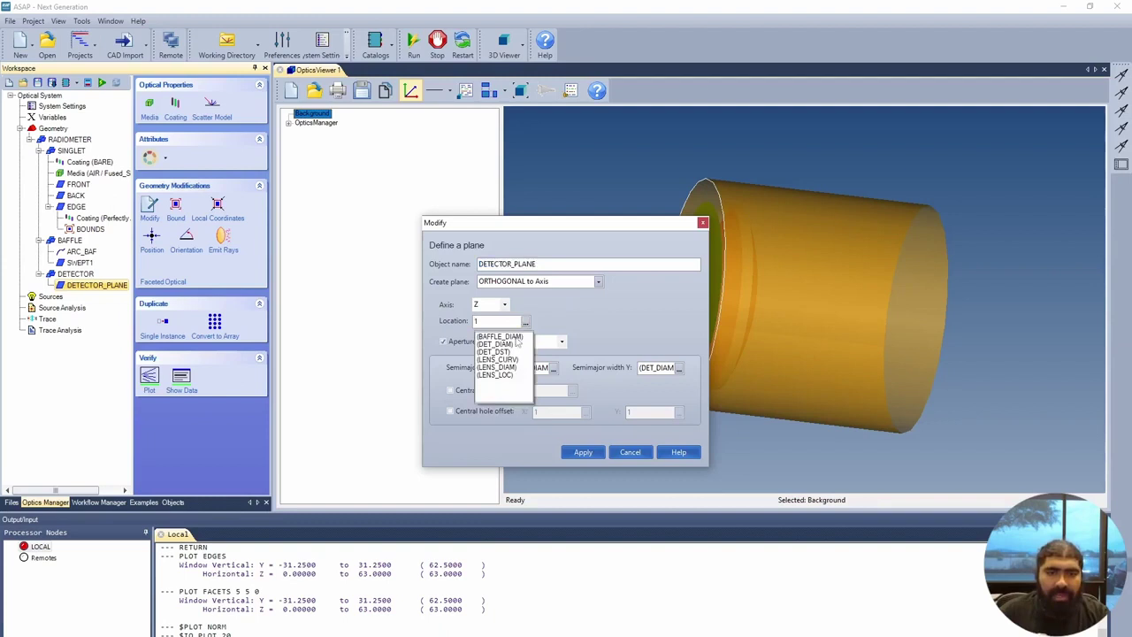
click(506, 352)
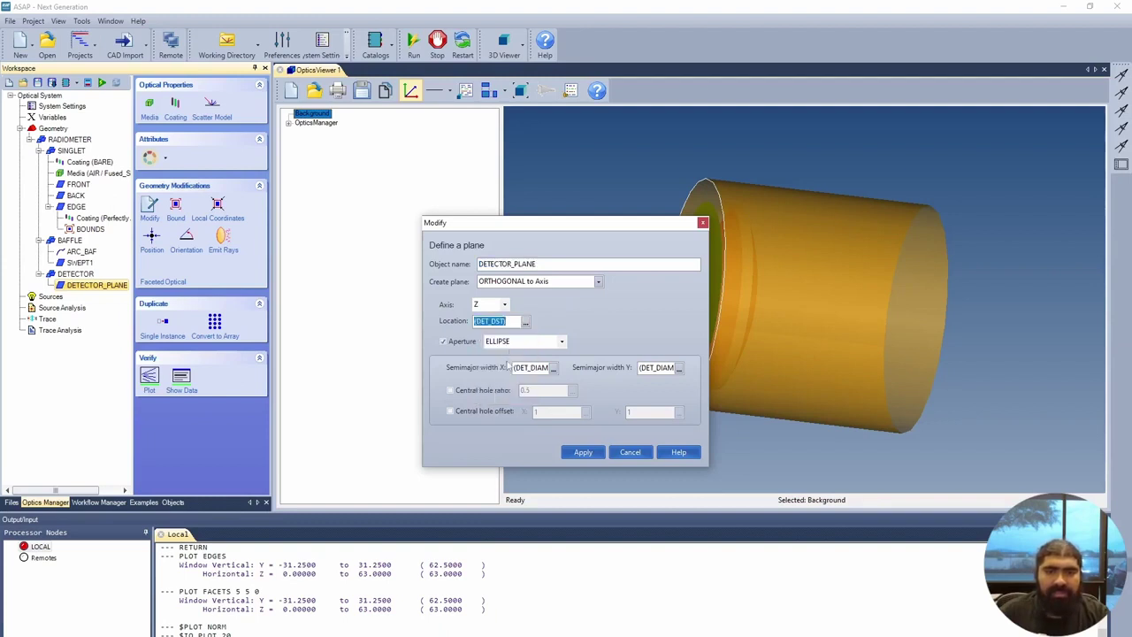
click(596, 452)
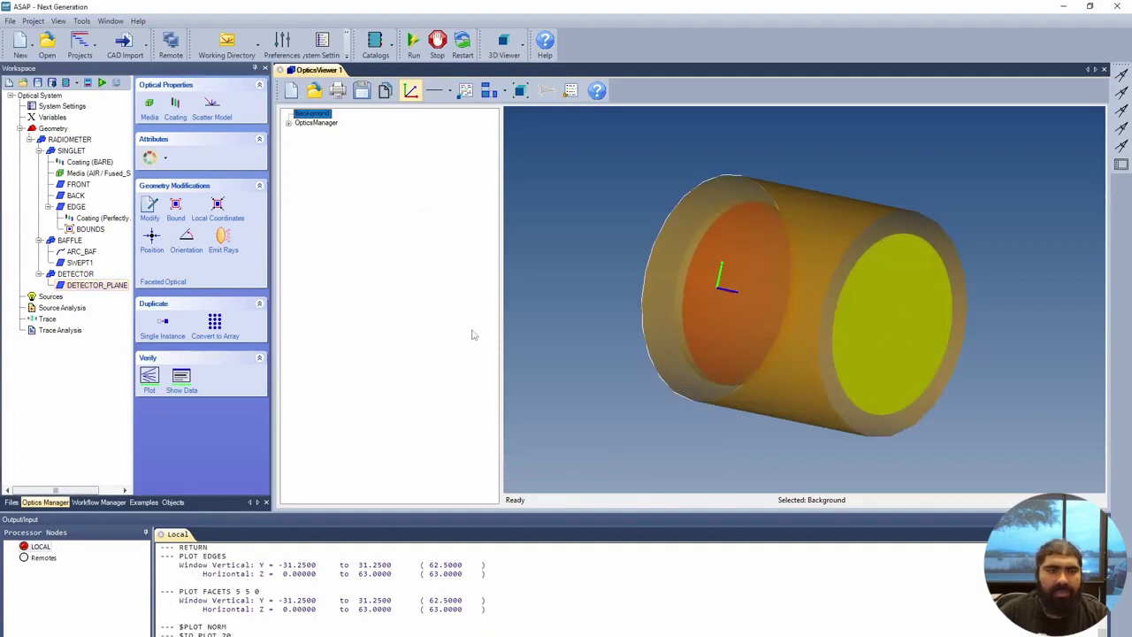
drag(515, 336, 572, 395)
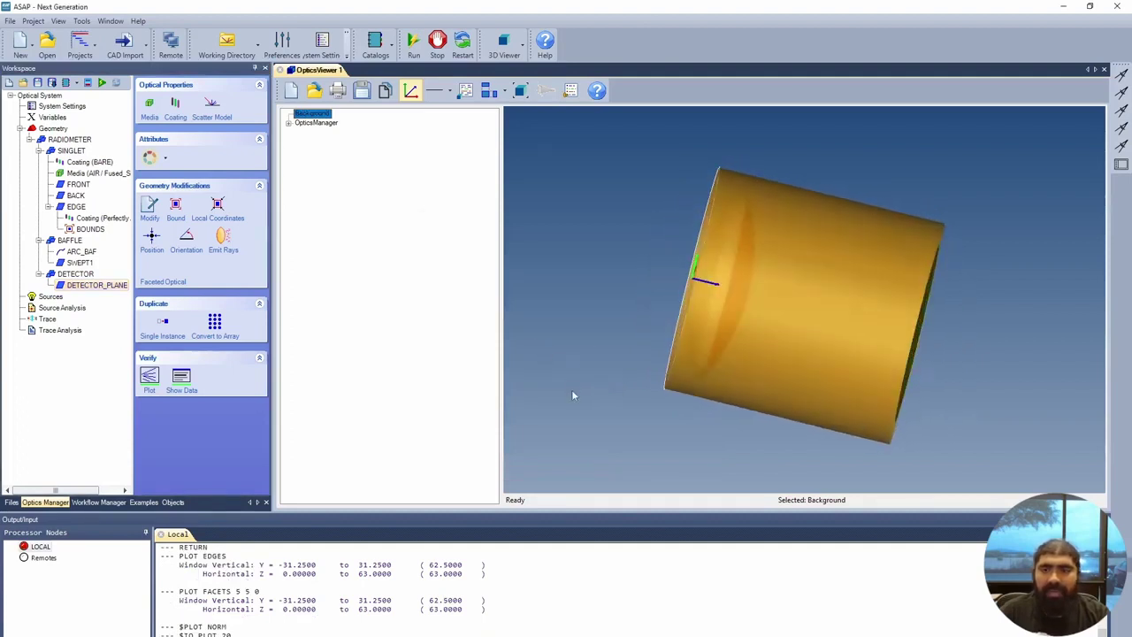
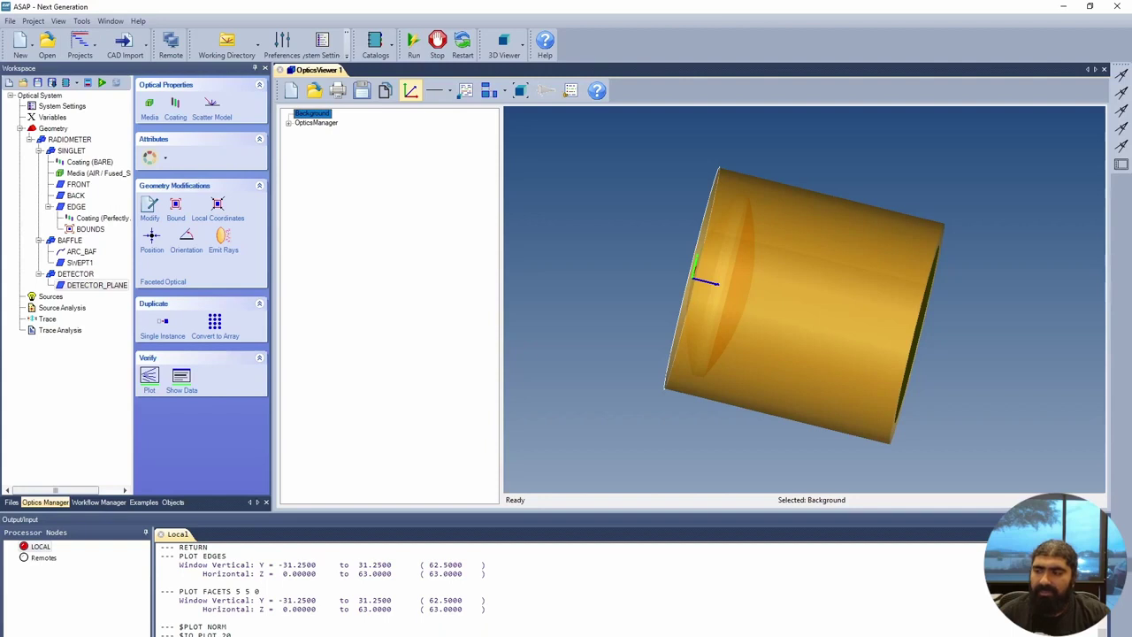
Create a collimated polar grid source on the Z axis at location -2 with radius 25 and 21 rings.
click(50, 297)
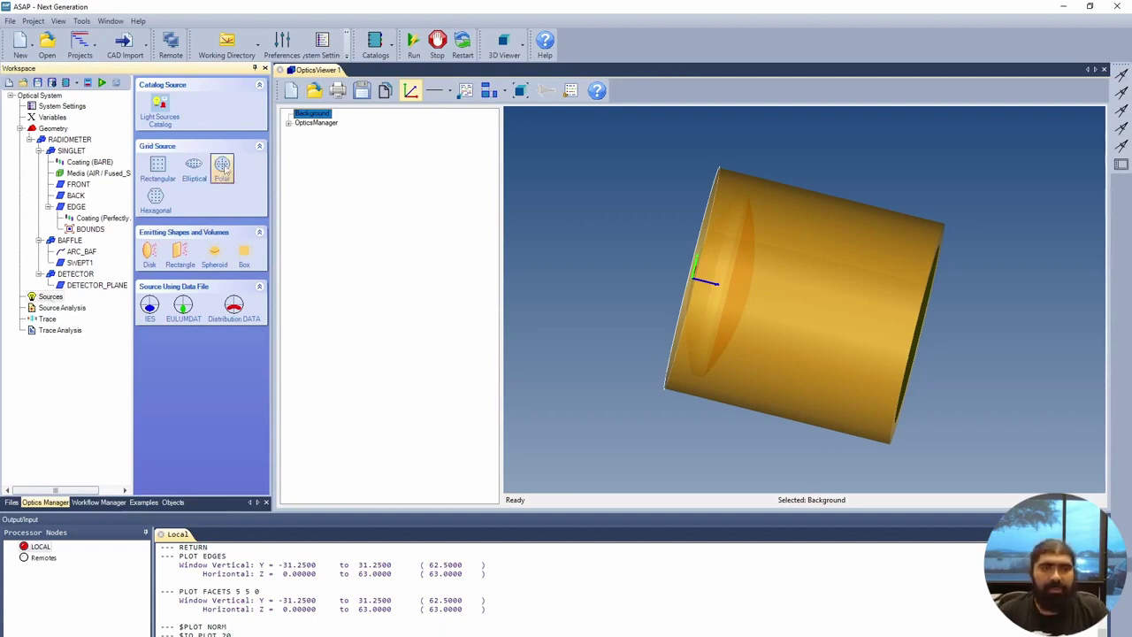
click(223, 171)
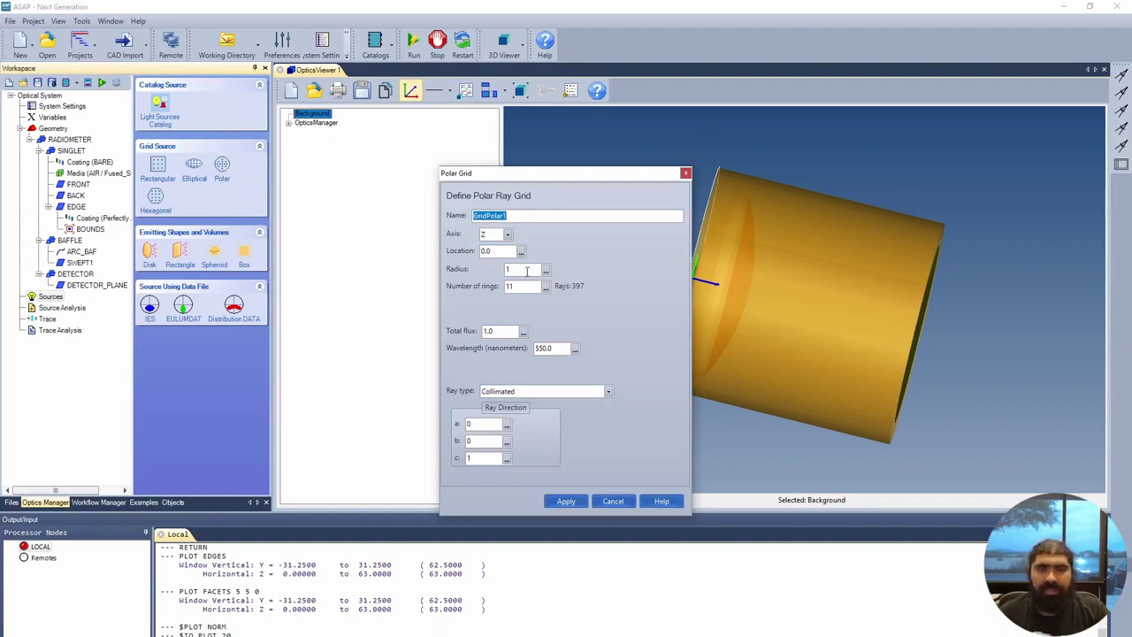
click(546, 271)
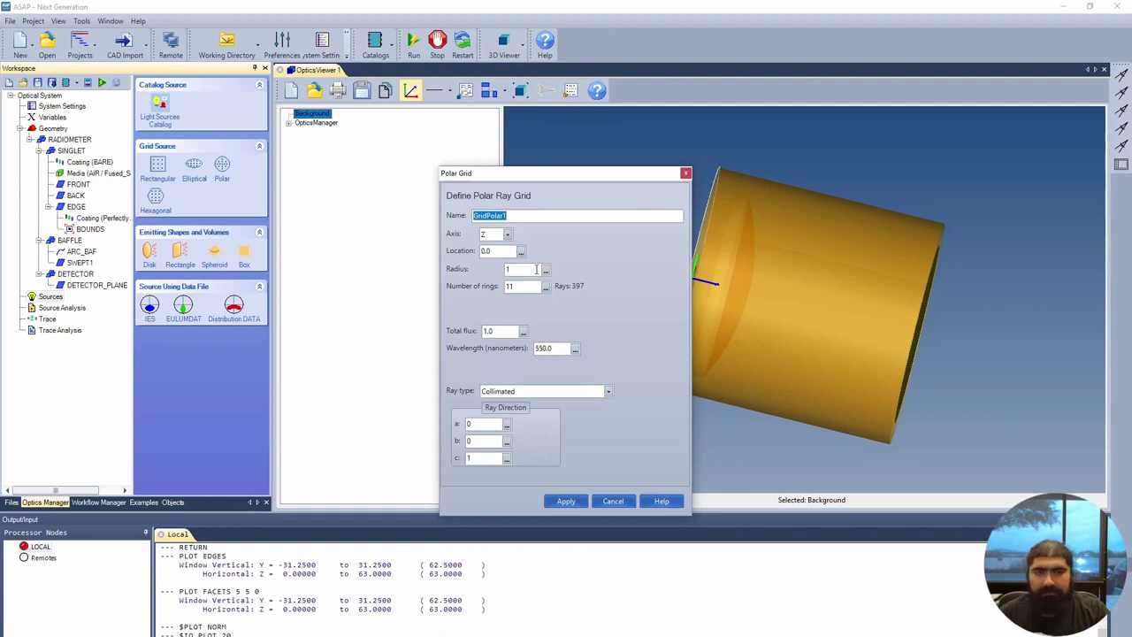
double_click(509, 270)
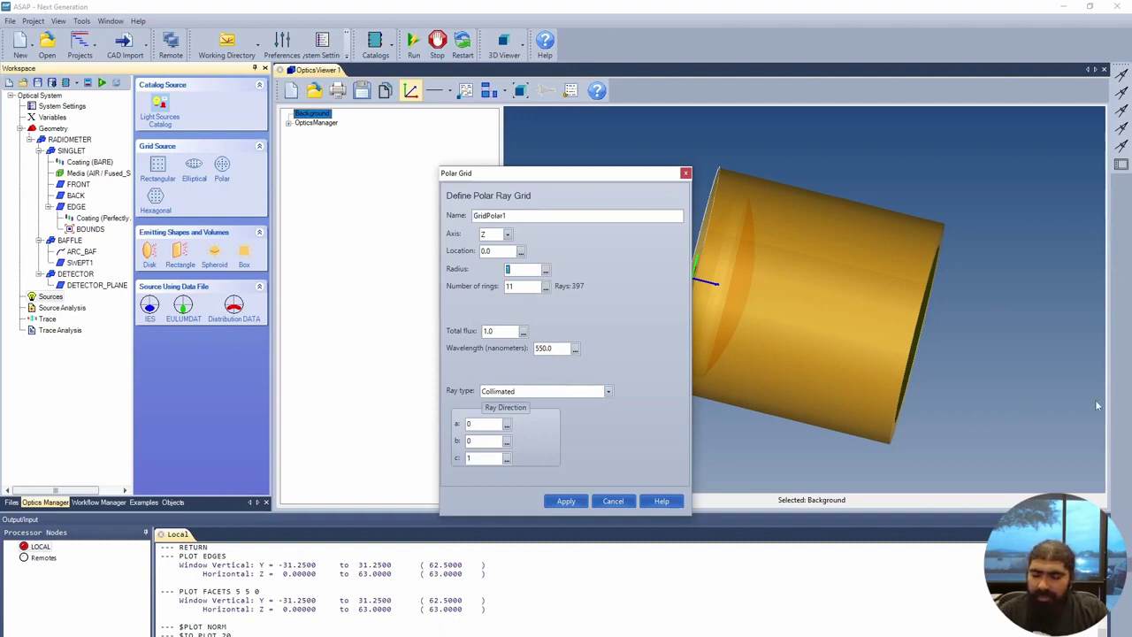
text(25)
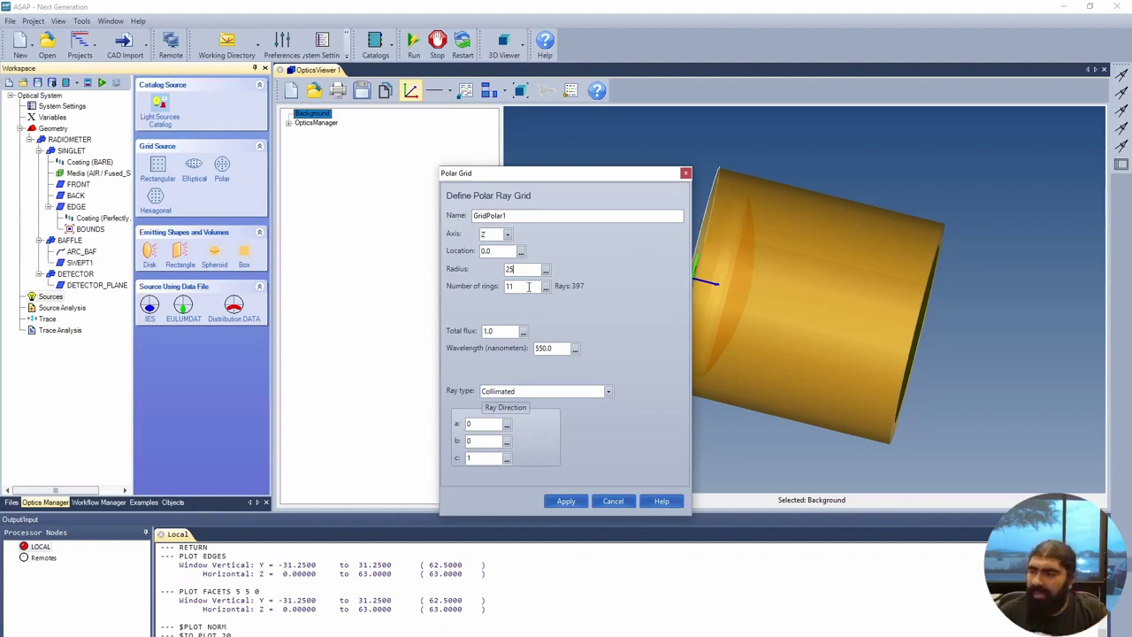
drag(528, 286, 508, 287)
text(21)
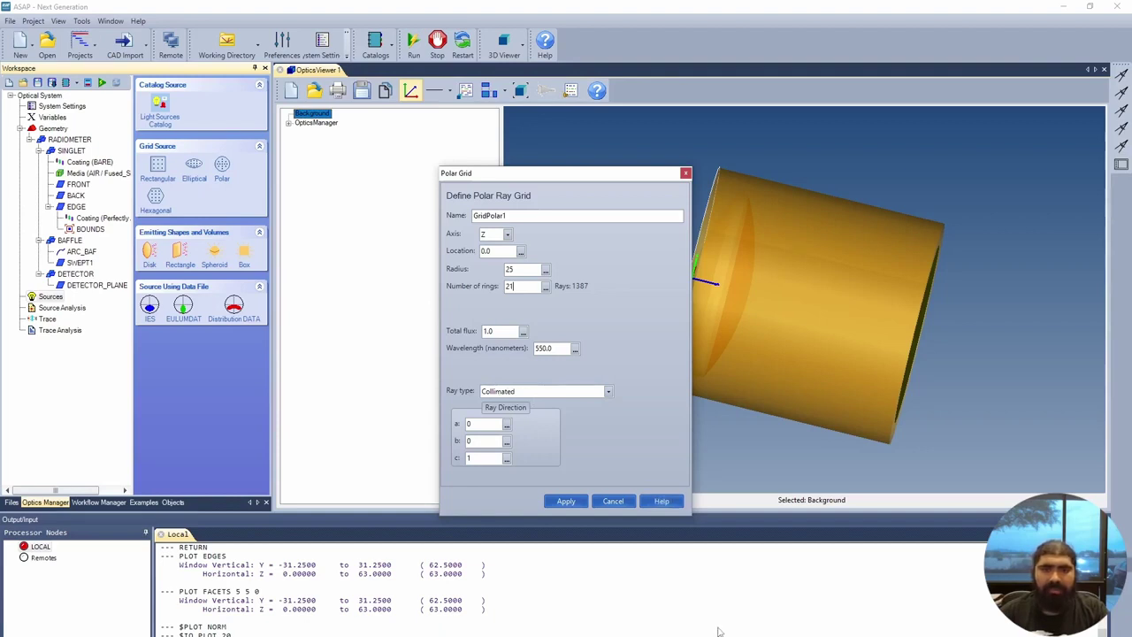
double_click(502, 251)
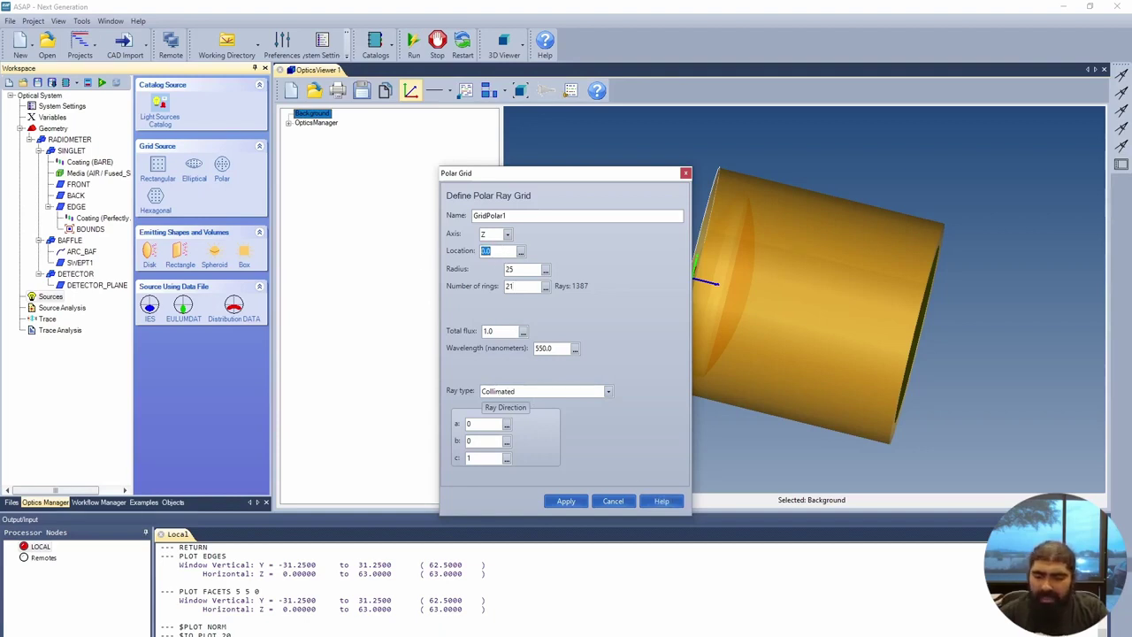
text(-2)
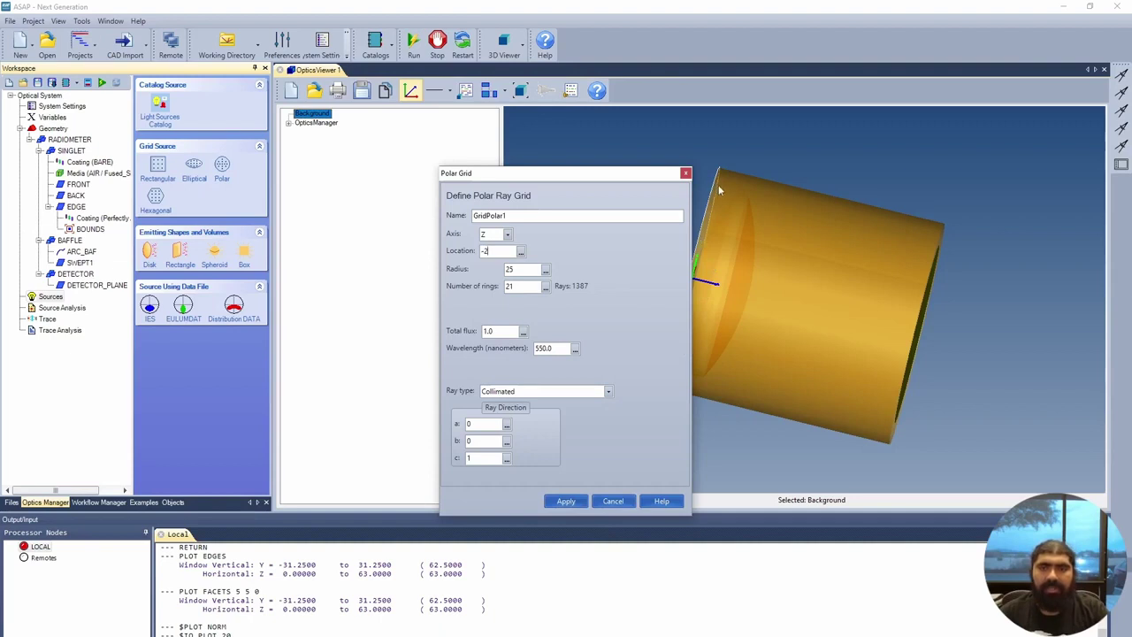
click(566, 502)
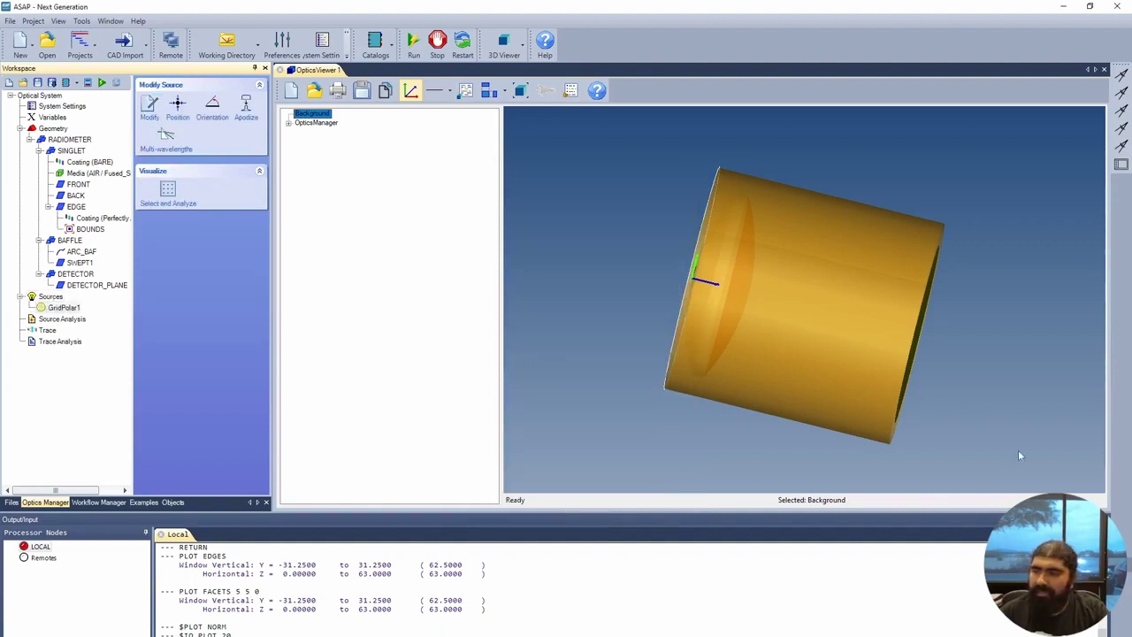
Add the All statistics to the source analysis and run the optical system.
click(70, 320)
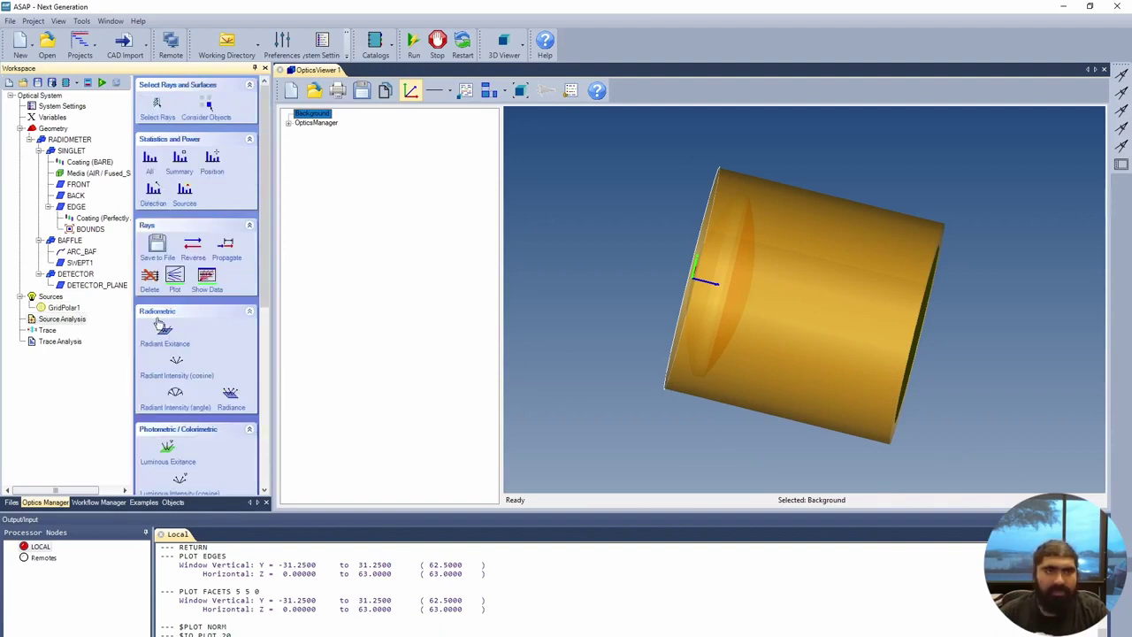
click(150, 158)
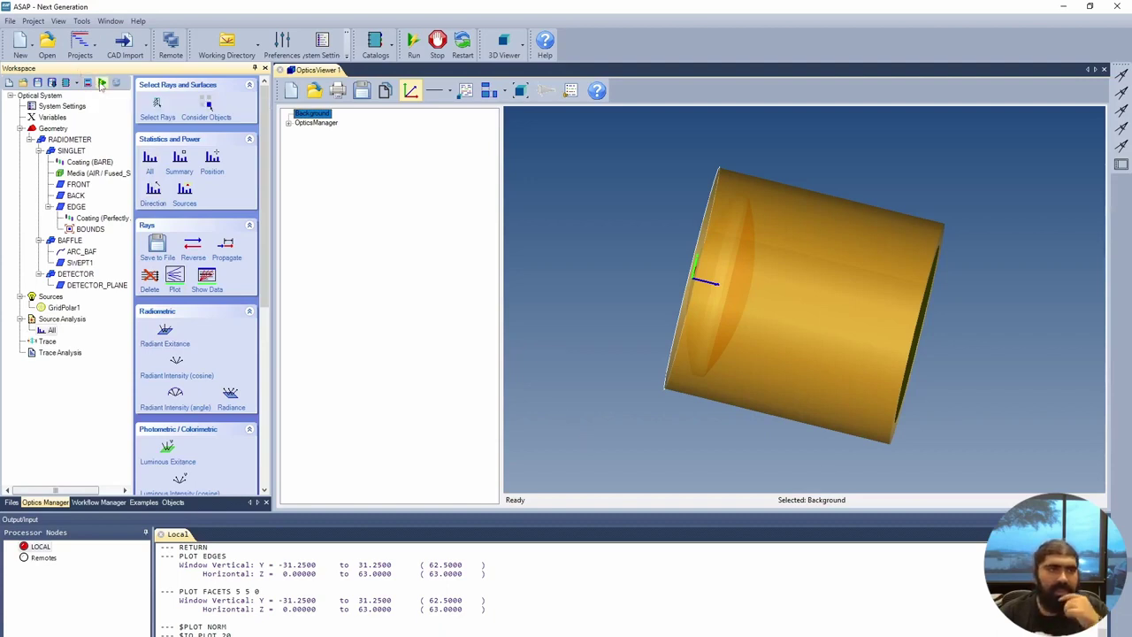
click(100, 82)
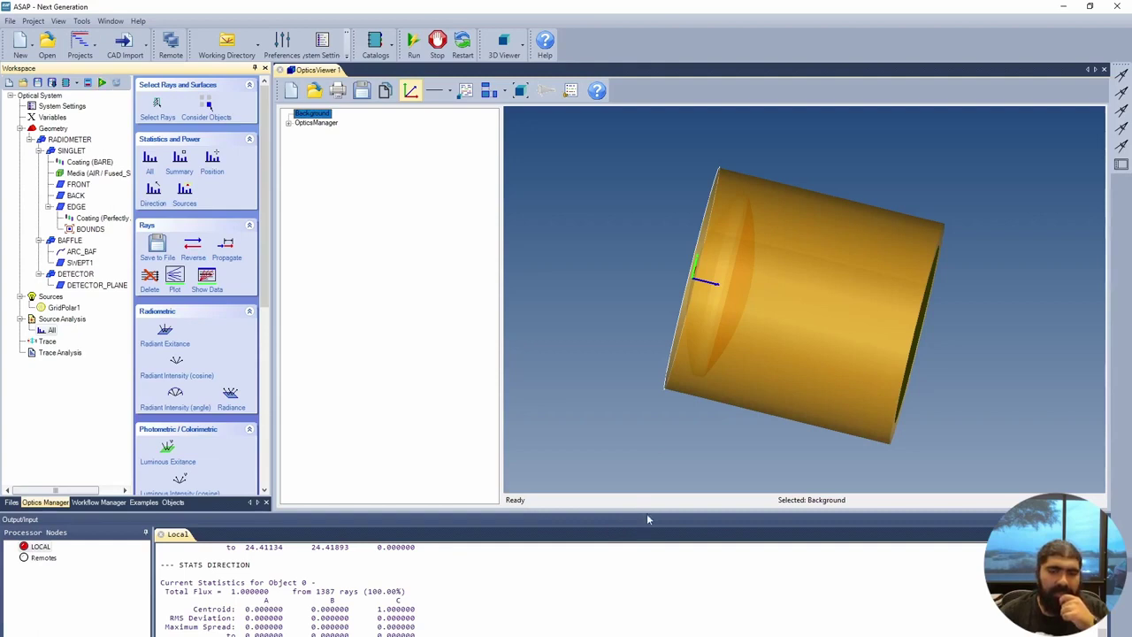
Enlarge the output pane and review the run output for the polar grid's ray creation and source flux assignment.
drag(646, 513, 664, 368)
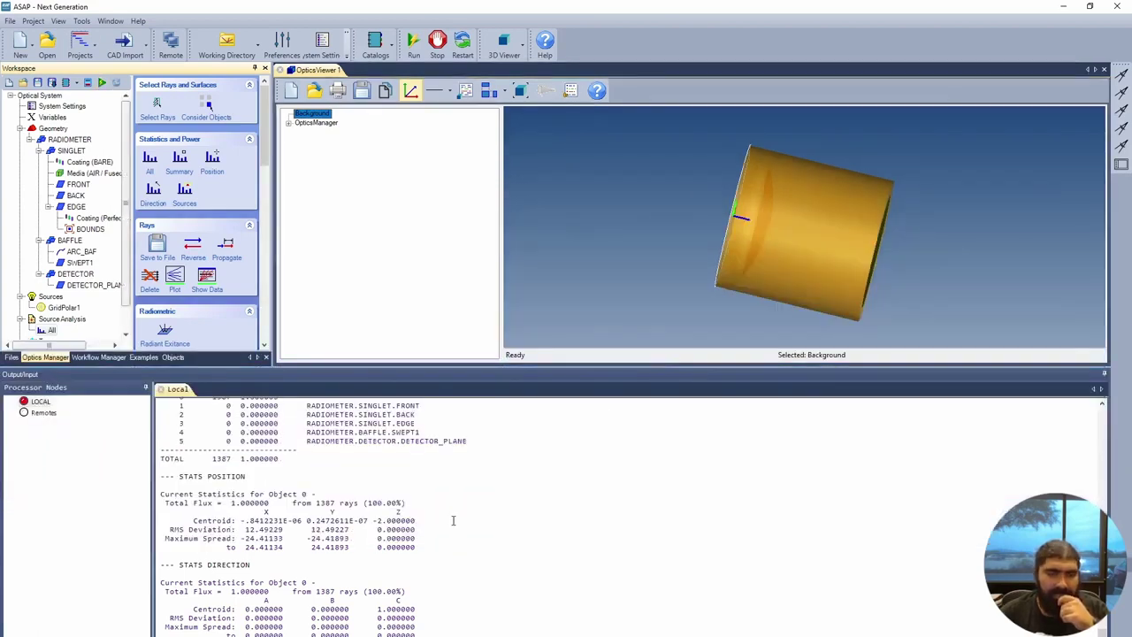
scroll(452, 520, up, 9)
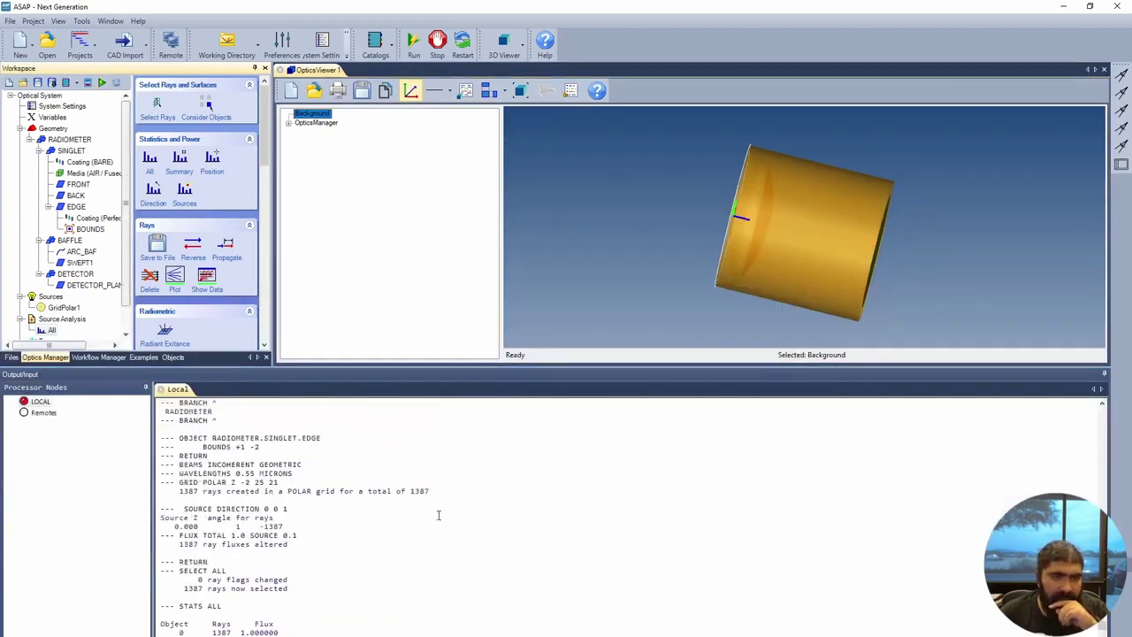
click(180, 544)
drag(216, 544, 252, 545)
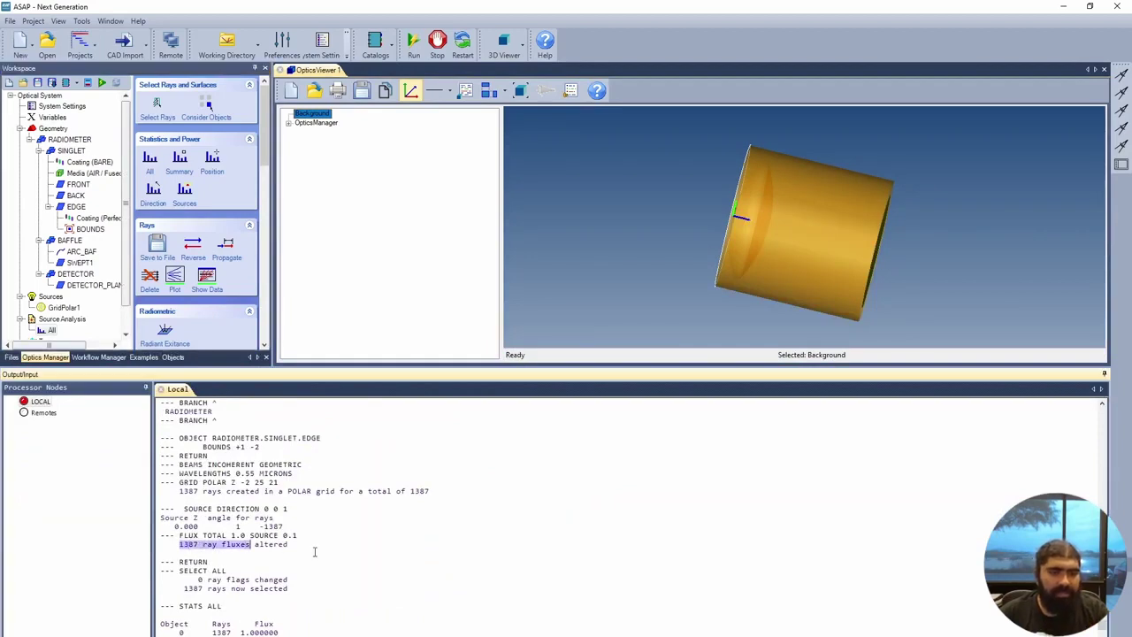
scroll(260, 506, up, 2)
scroll(260, 506, up, 1)
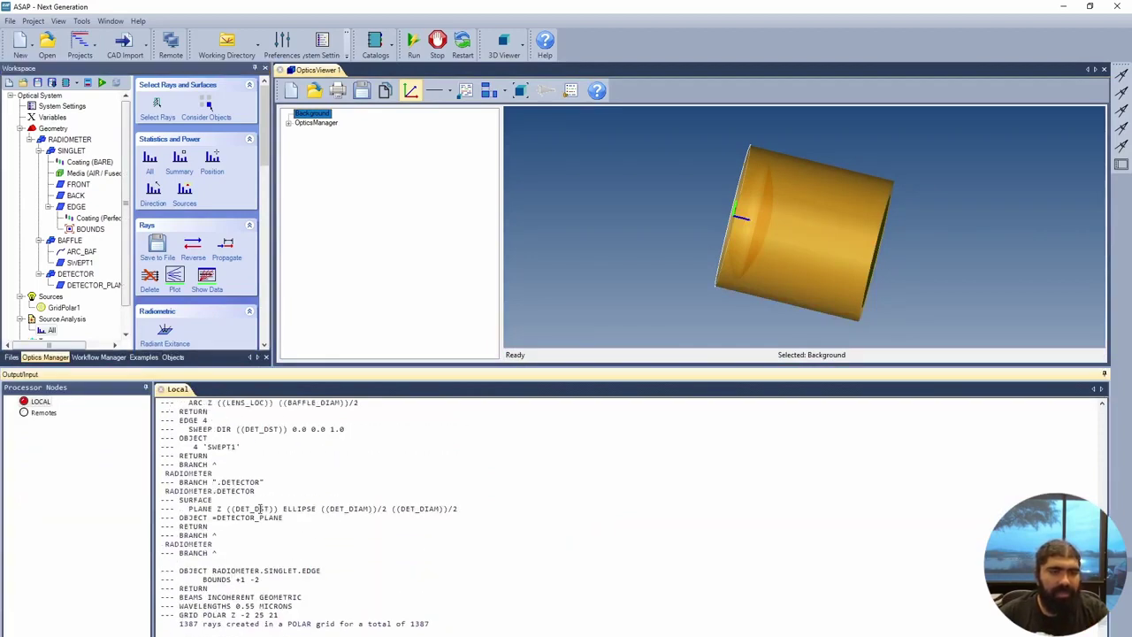
drag(179, 571, 287, 572)
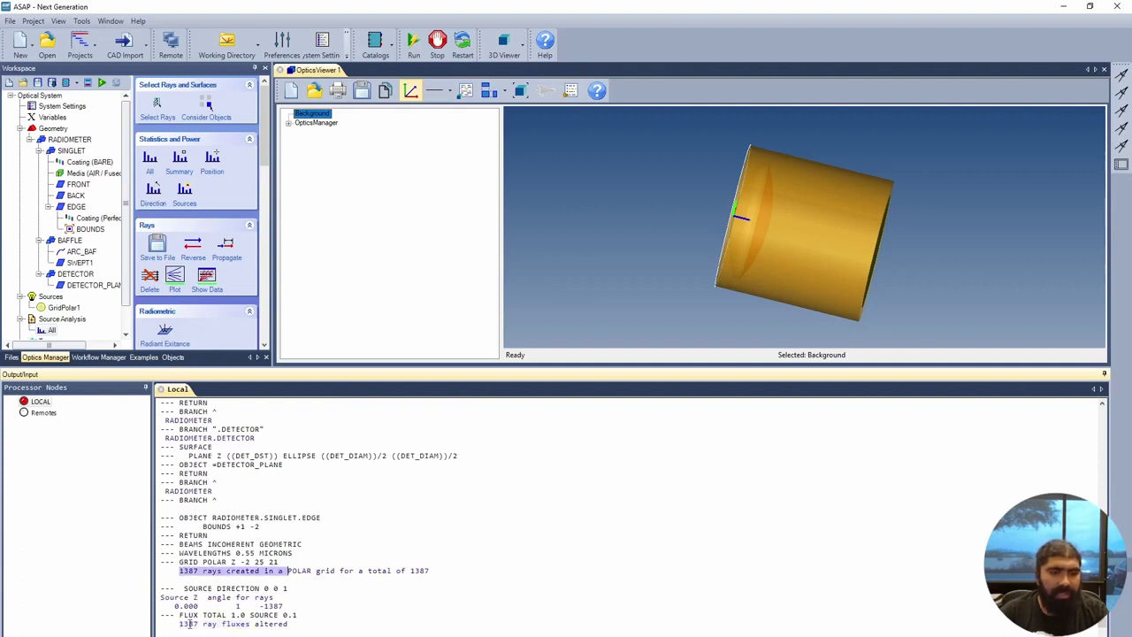
drag(188, 623, 290, 626)
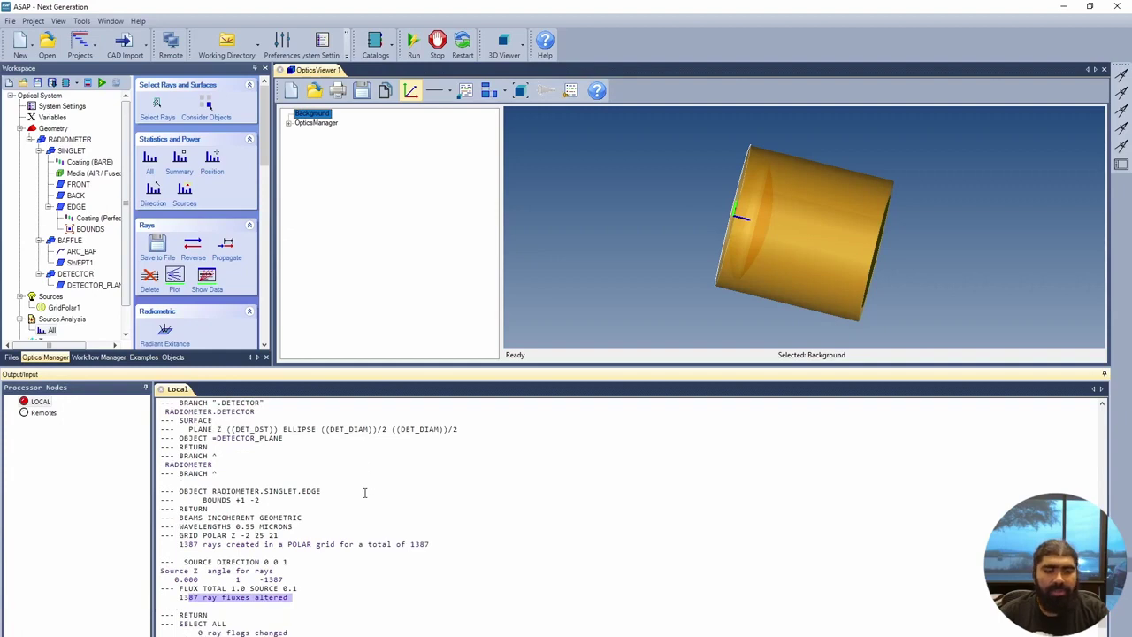
Review the ray and flux statistics for each object, along with the source's position and direction statistics.
scroll(309, 537, down, 3)
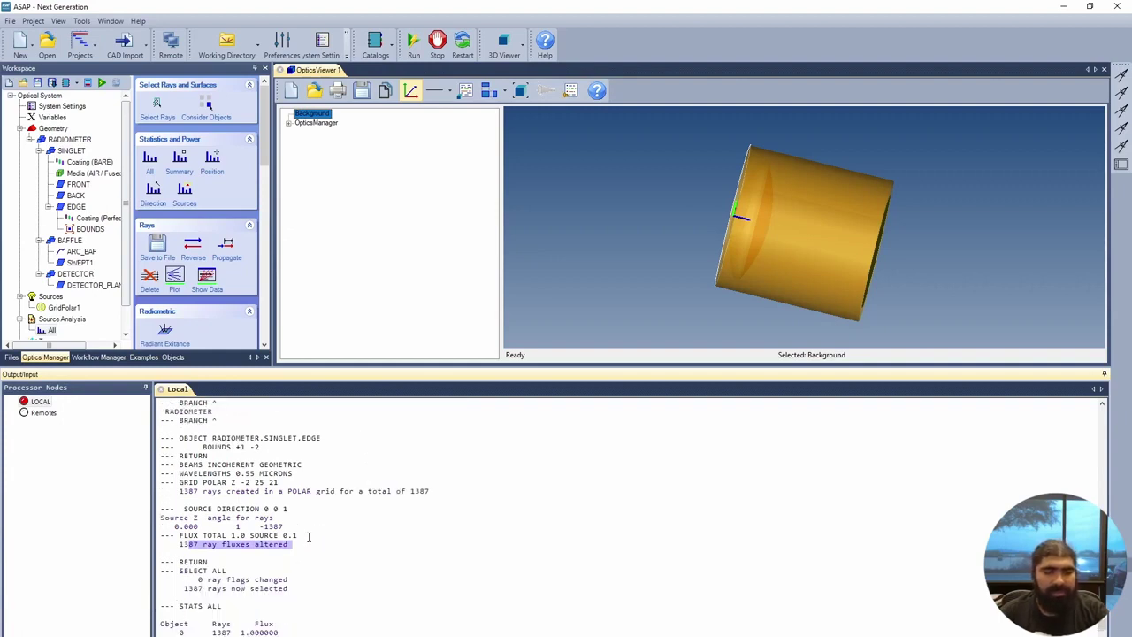
scroll(308, 536, down, 3)
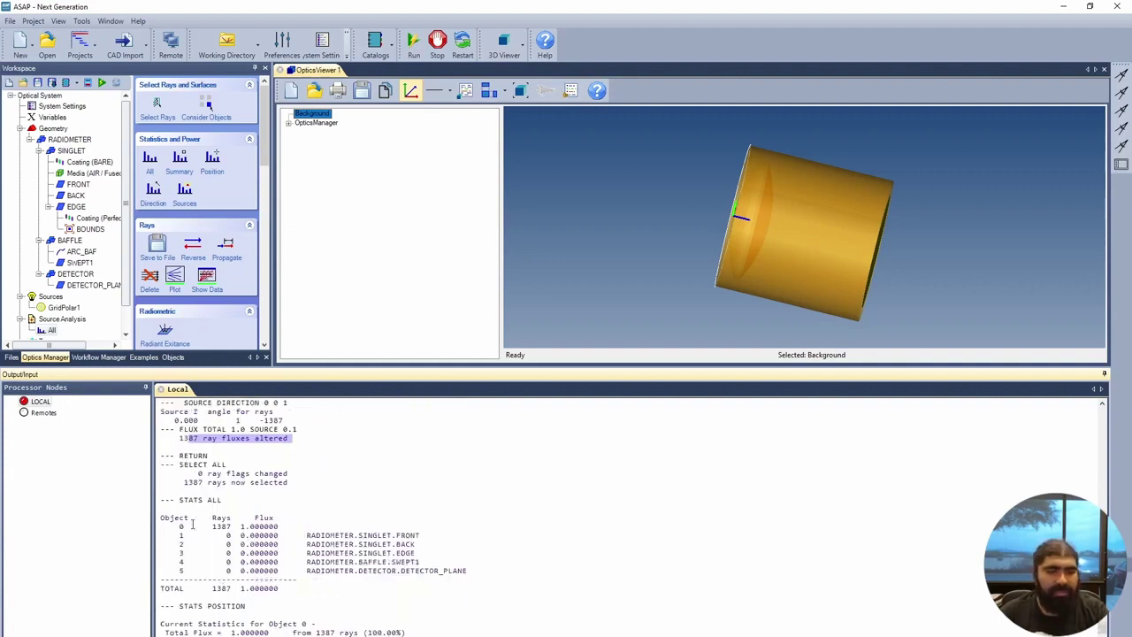
drag(181, 527, 236, 528)
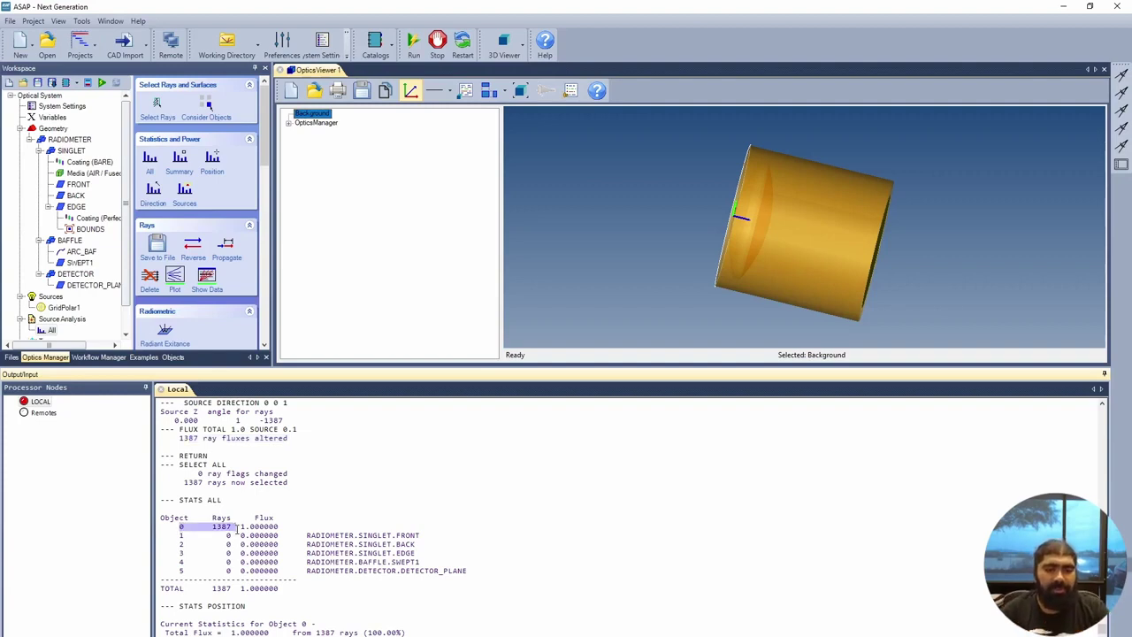
scroll(244, 529, down, 5)
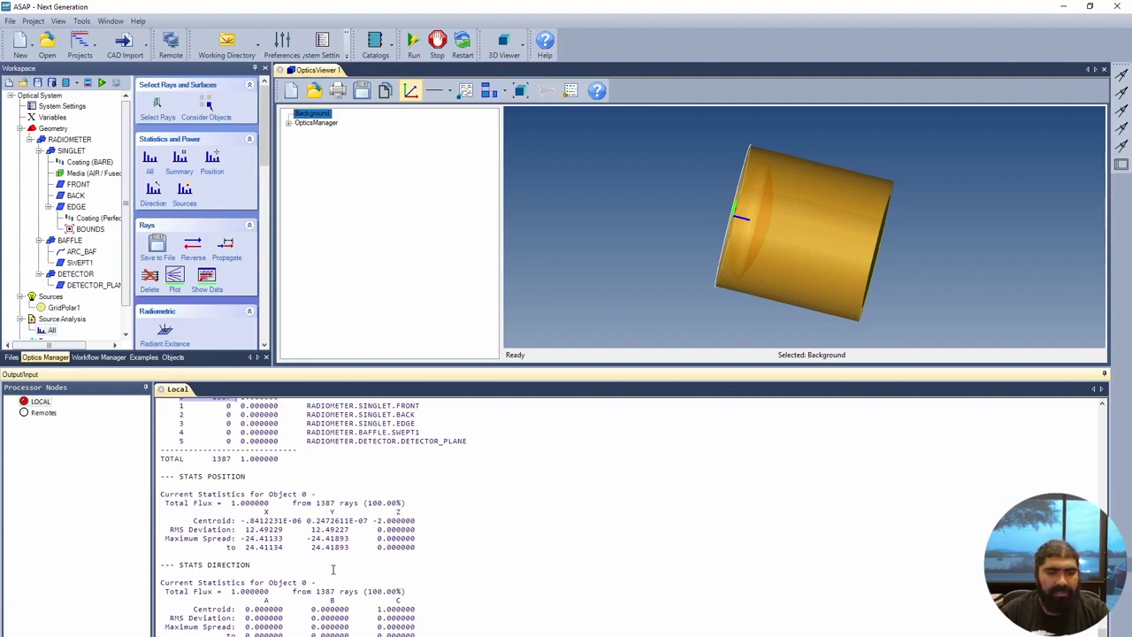
scroll(332, 569, up, 1)
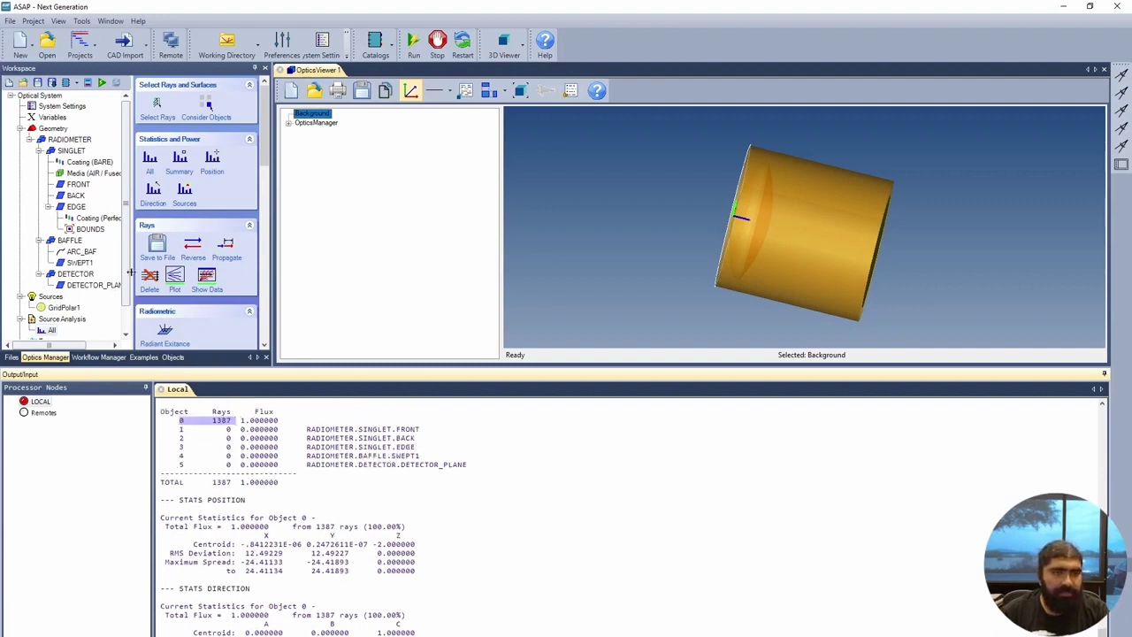
Insert a trace that plots all rays with the geometry as facets, using Y as vertical and Z as horizontal axis.
scroll(88, 296, down, 1)
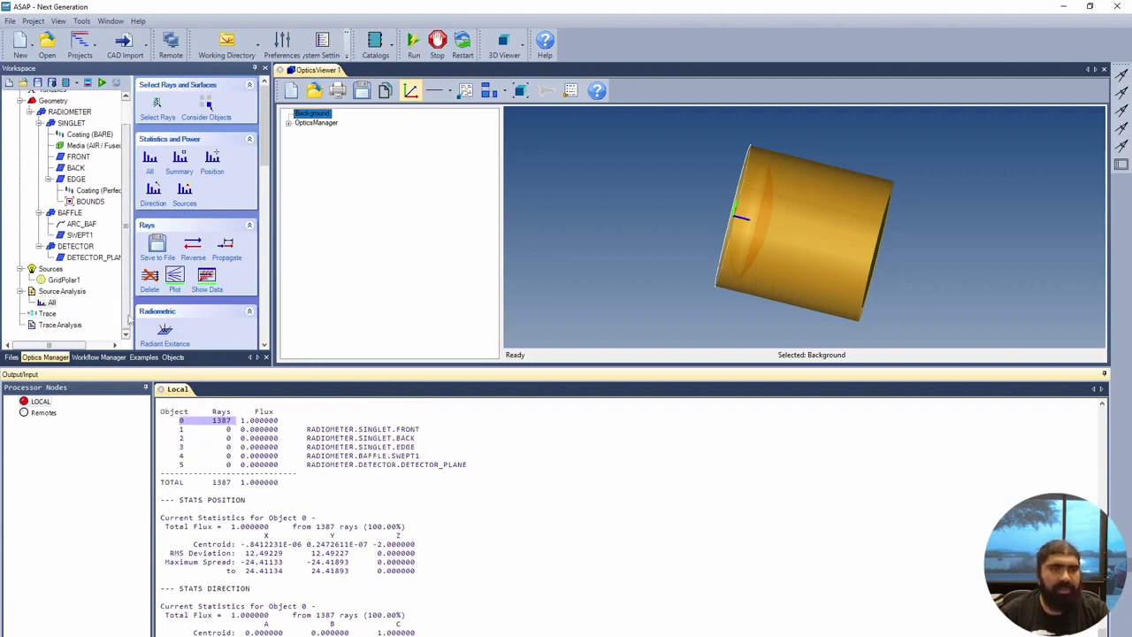
double_click(47, 314)
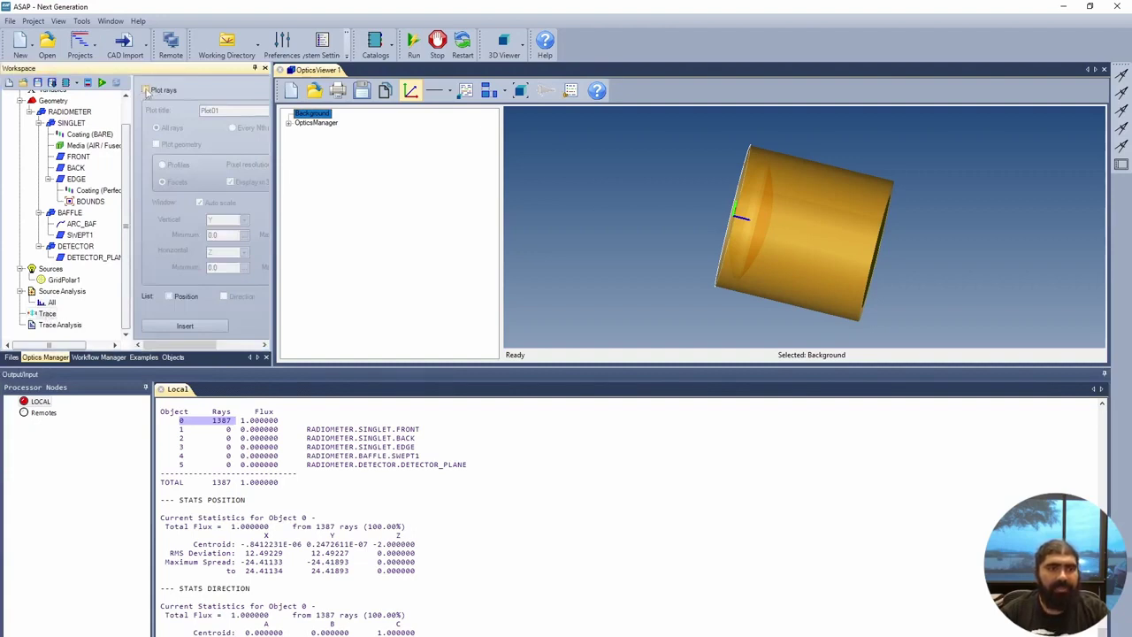
click(145, 90)
click(158, 145)
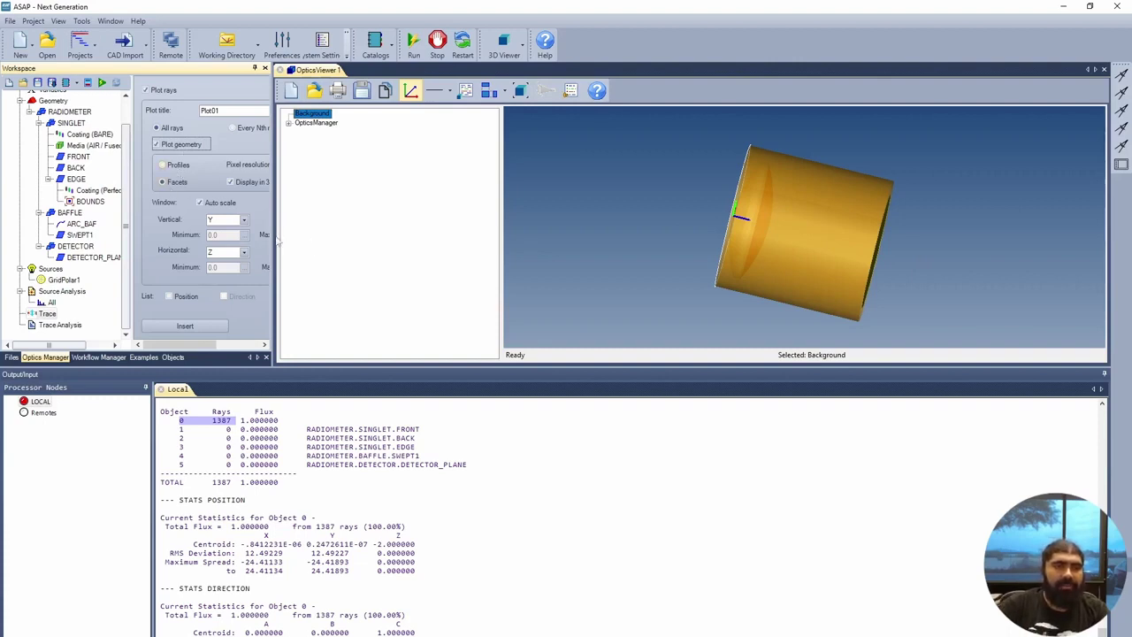
drag(277, 237, 347, 238)
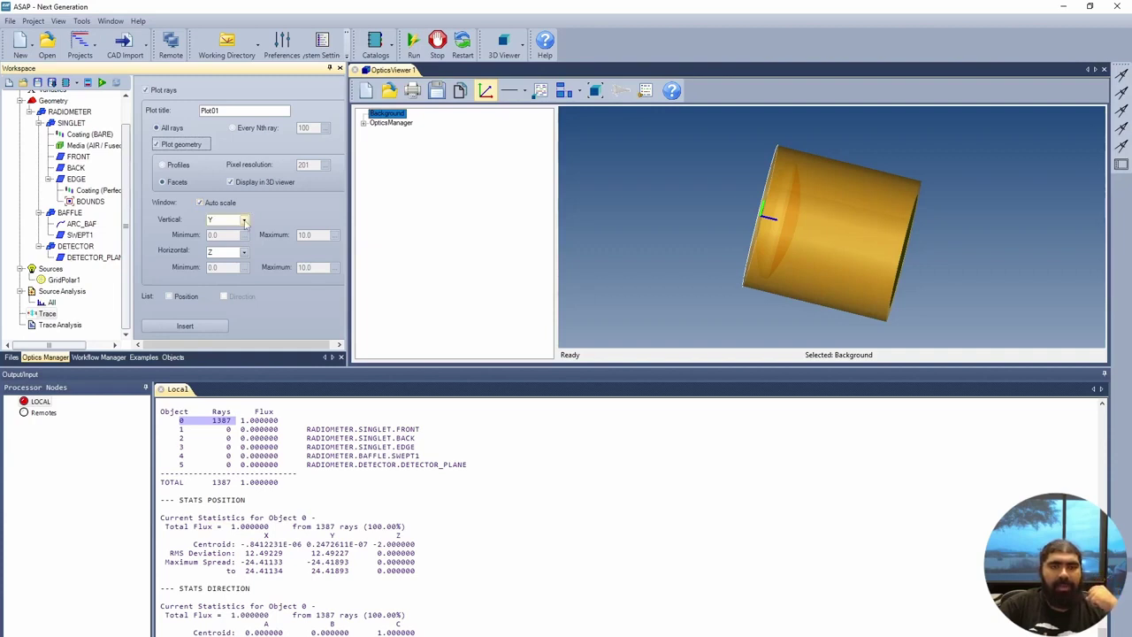
drag(619, 234, 796, 203)
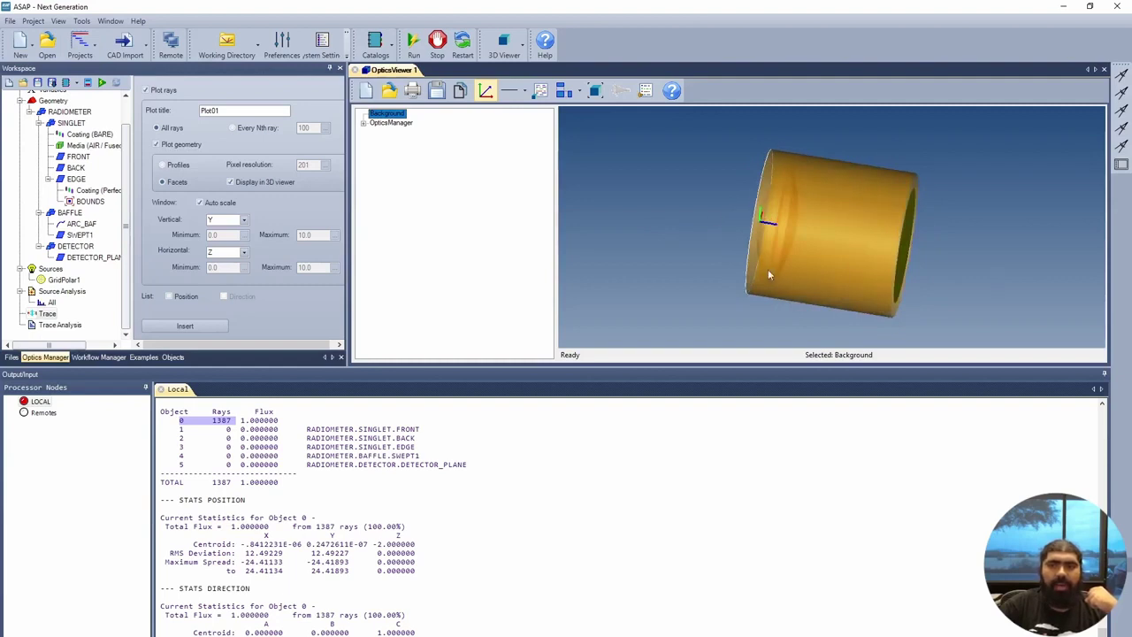
drag(878, 158, 800, 199)
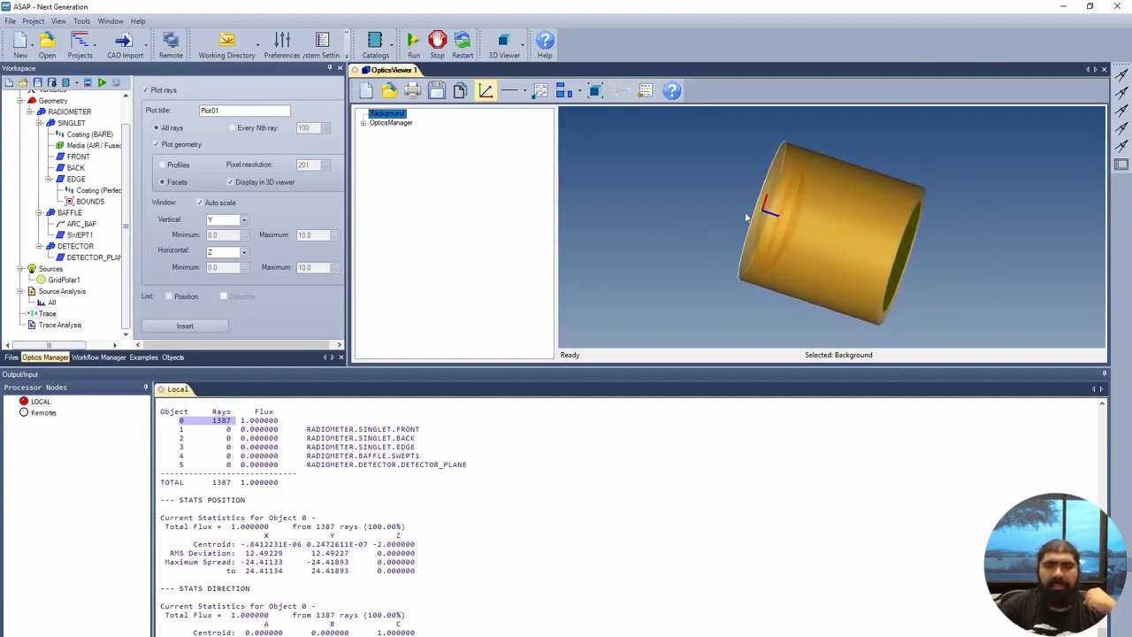
drag(853, 286, 897, 200)
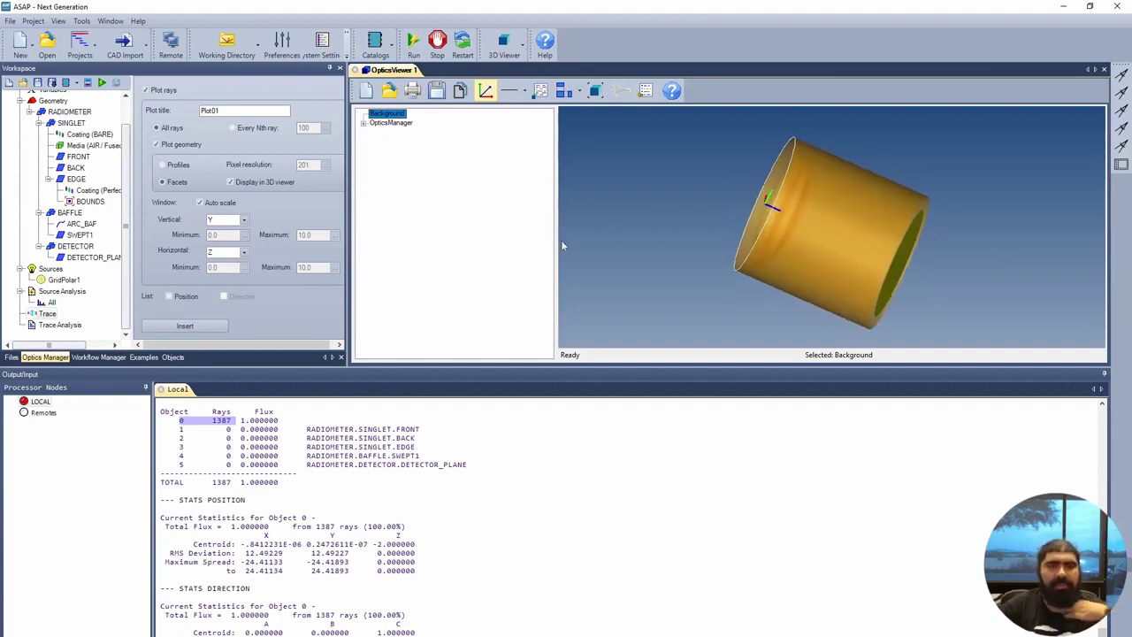
click(185, 326)
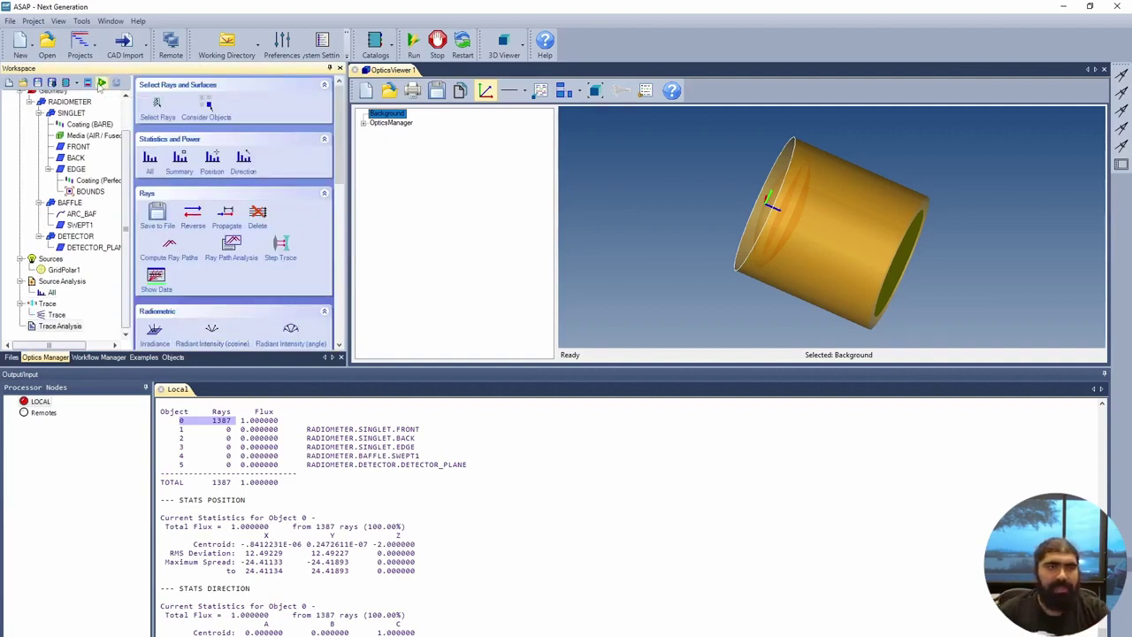
Run the optical system with the trace and inspect the rays in the 2D plot and the 3D view.
click(100, 82)
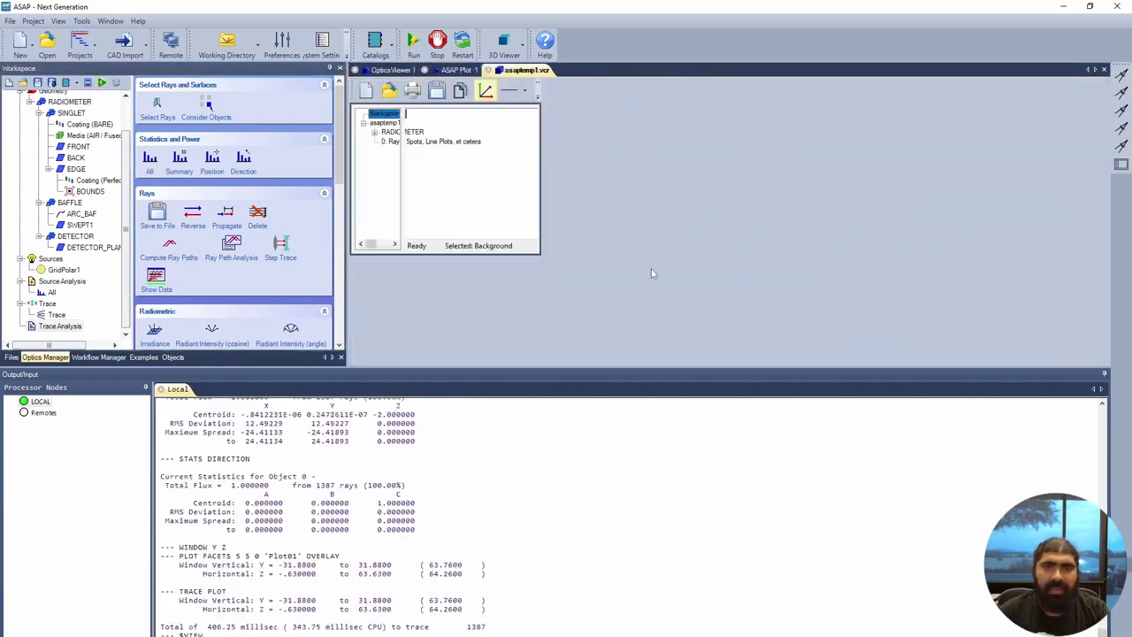
click(457, 71)
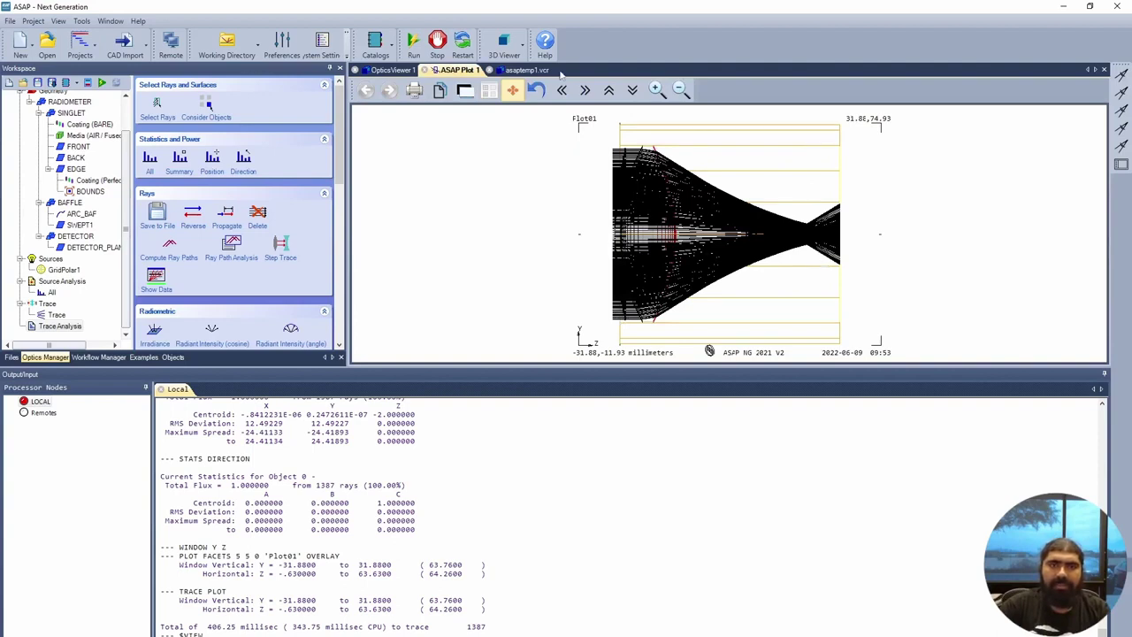
click(530, 71)
drag(876, 262, 769, 287)
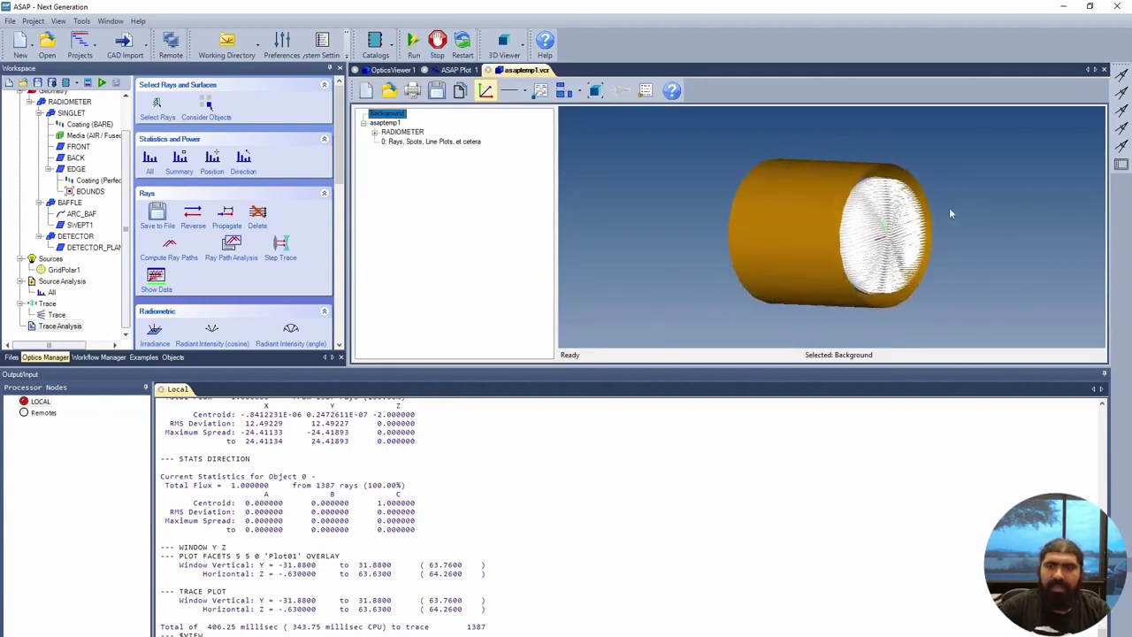
drag(949, 210, 711, 223)
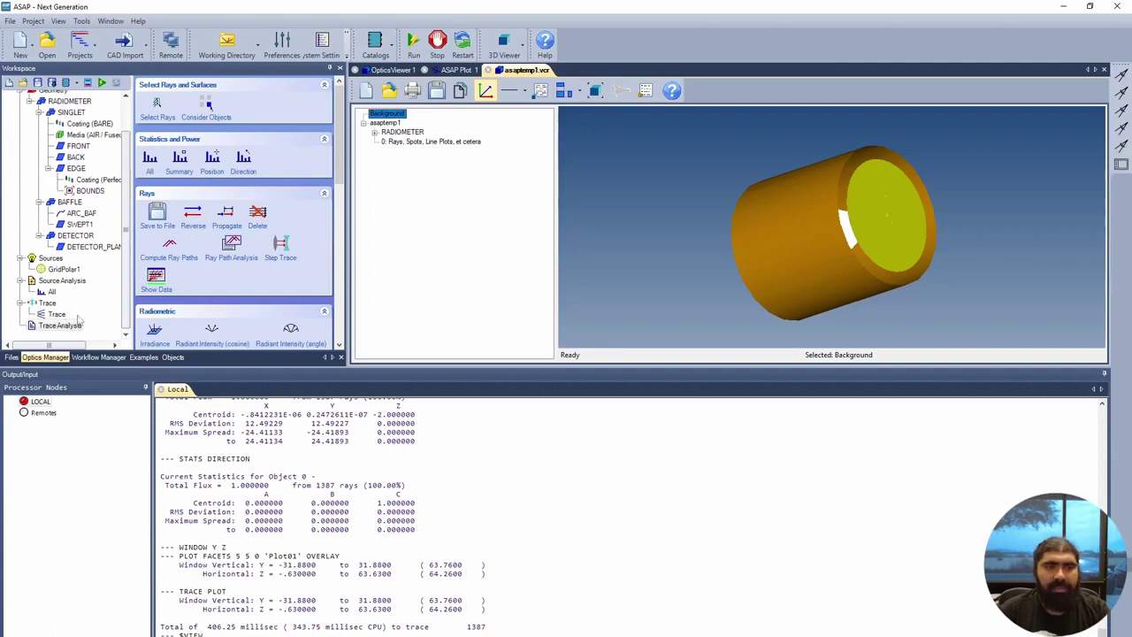
Add a Consider Objects entry to the trace analysis that includes only RADIOMETER.DETECTOR.DETECTOR_PLANE.
click(71, 325)
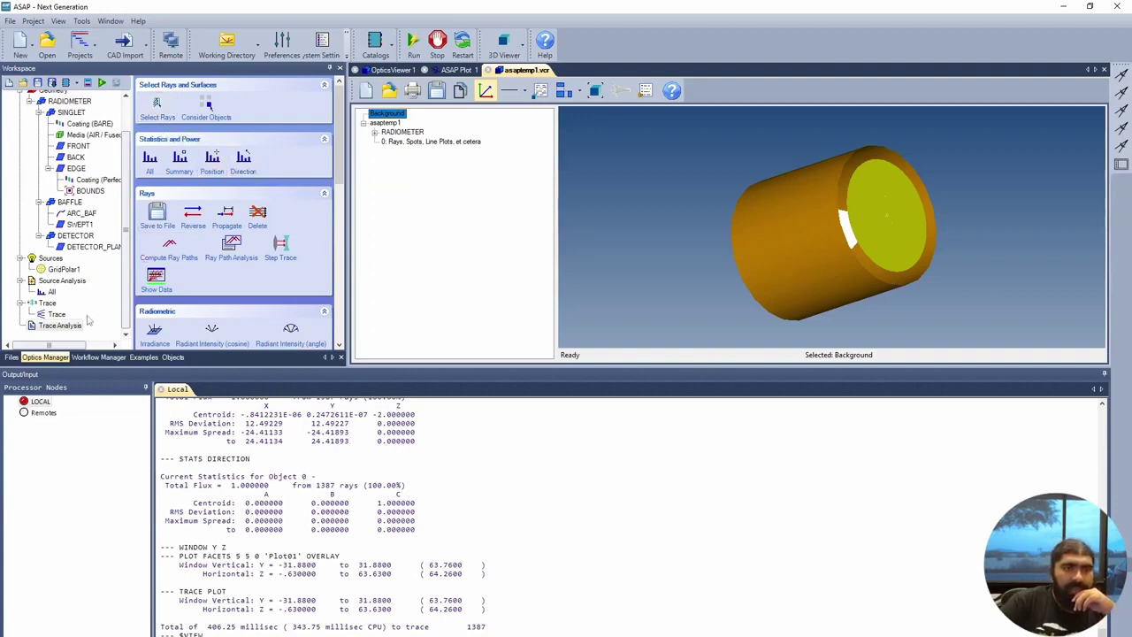
scroll(215, 221, down, 1)
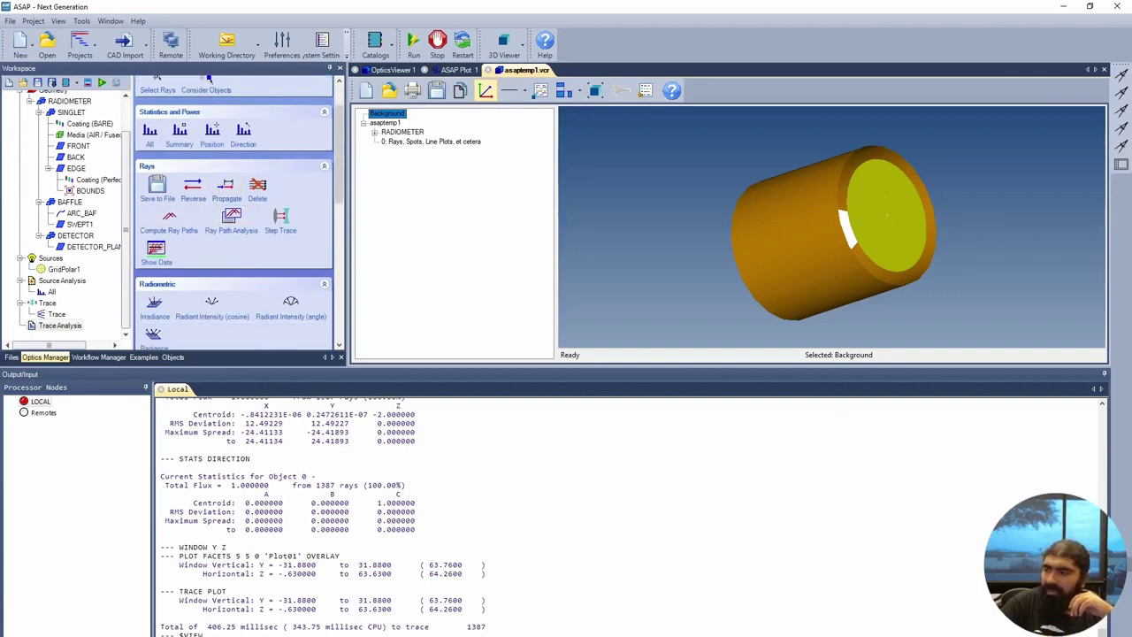
scroll(216, 181, up, 1)
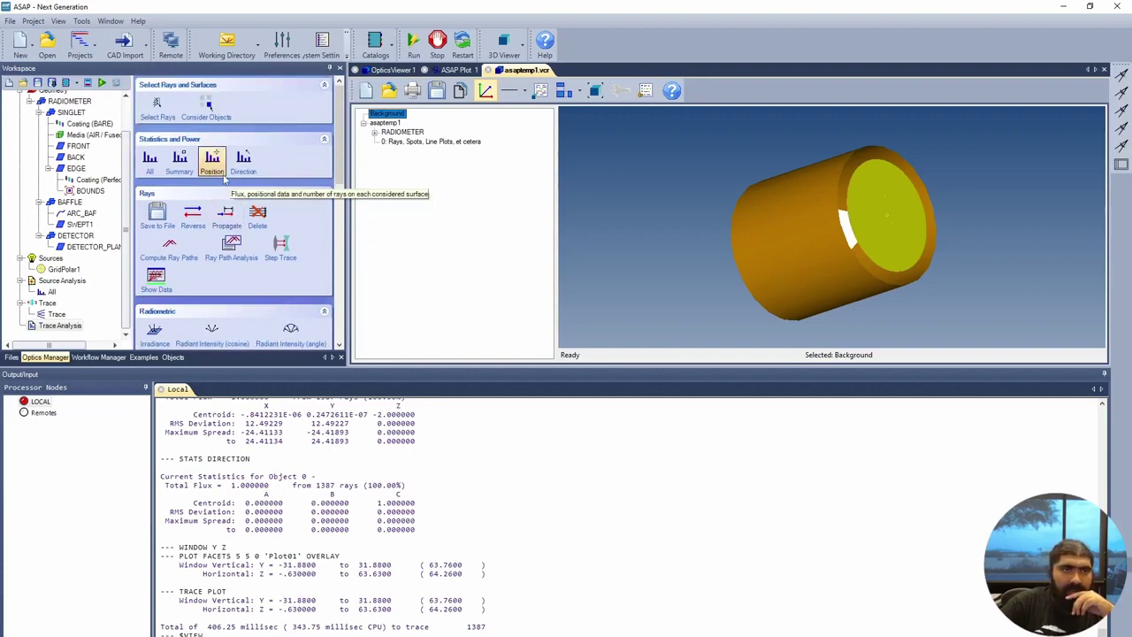
click(209, 107)
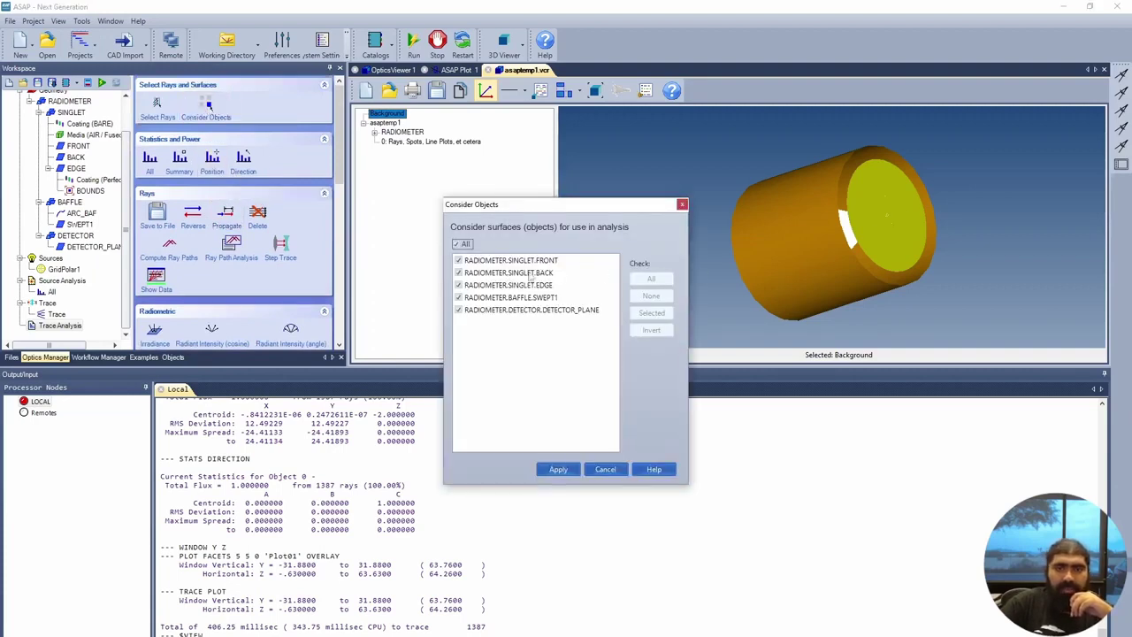
click(458, 244)
click(457, 244)
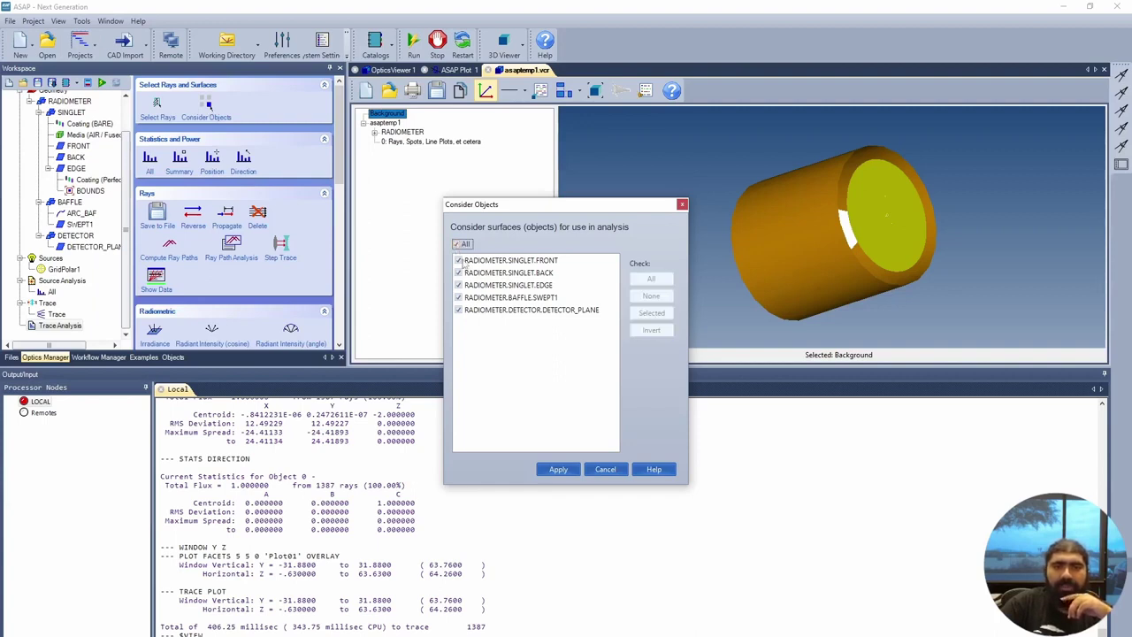
click(457, 245)
click(458, 245)
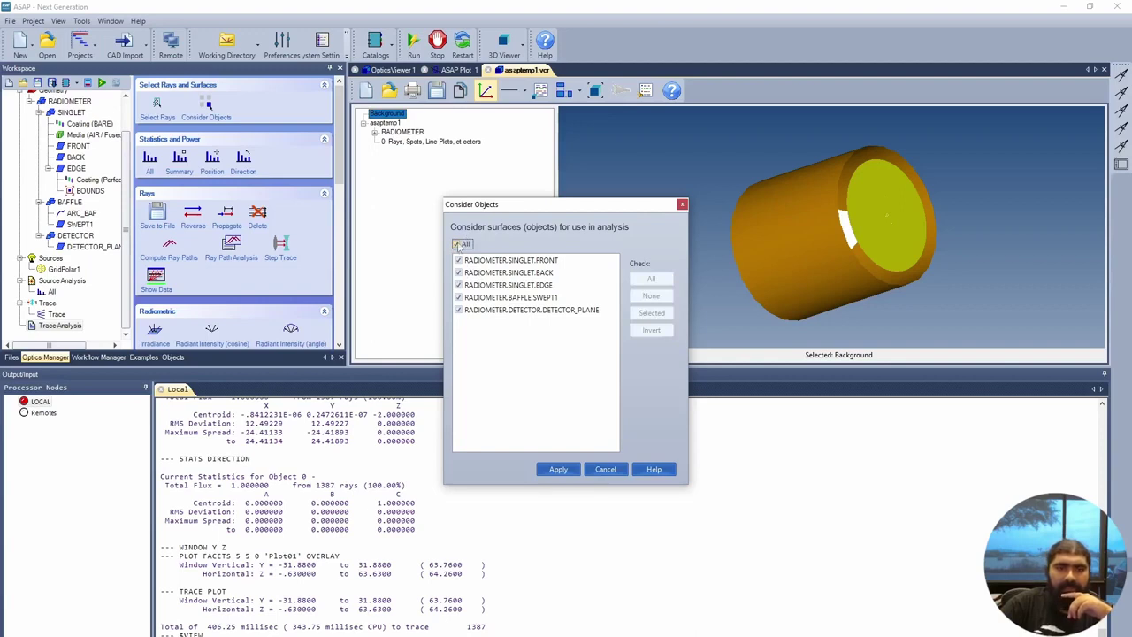
click(458, 260)
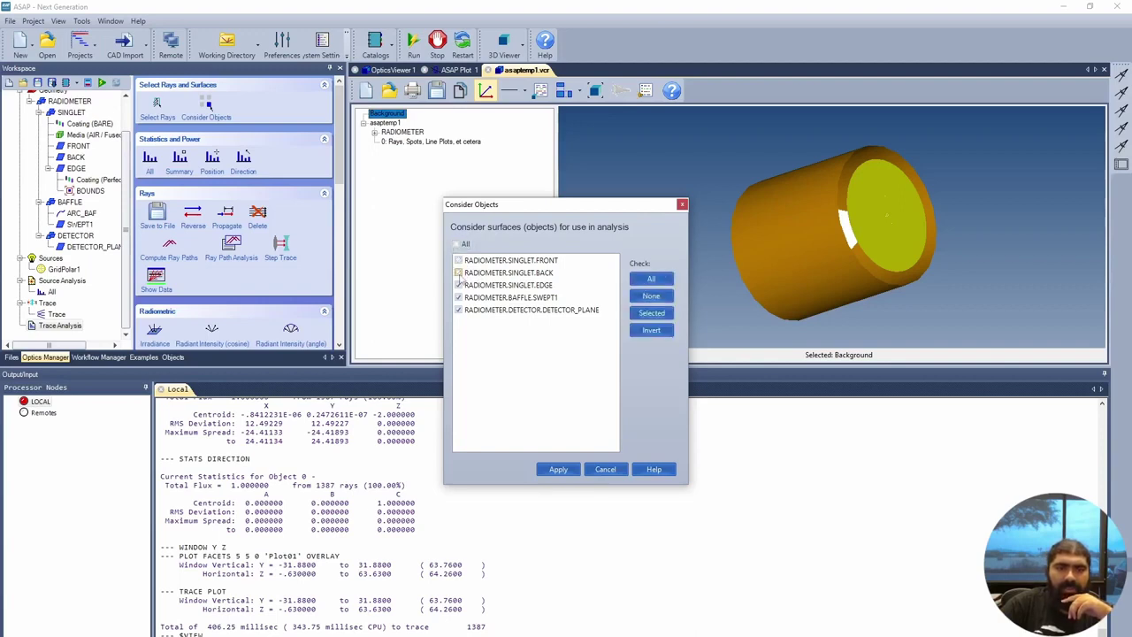
click(458, 272)
click(458, 284)
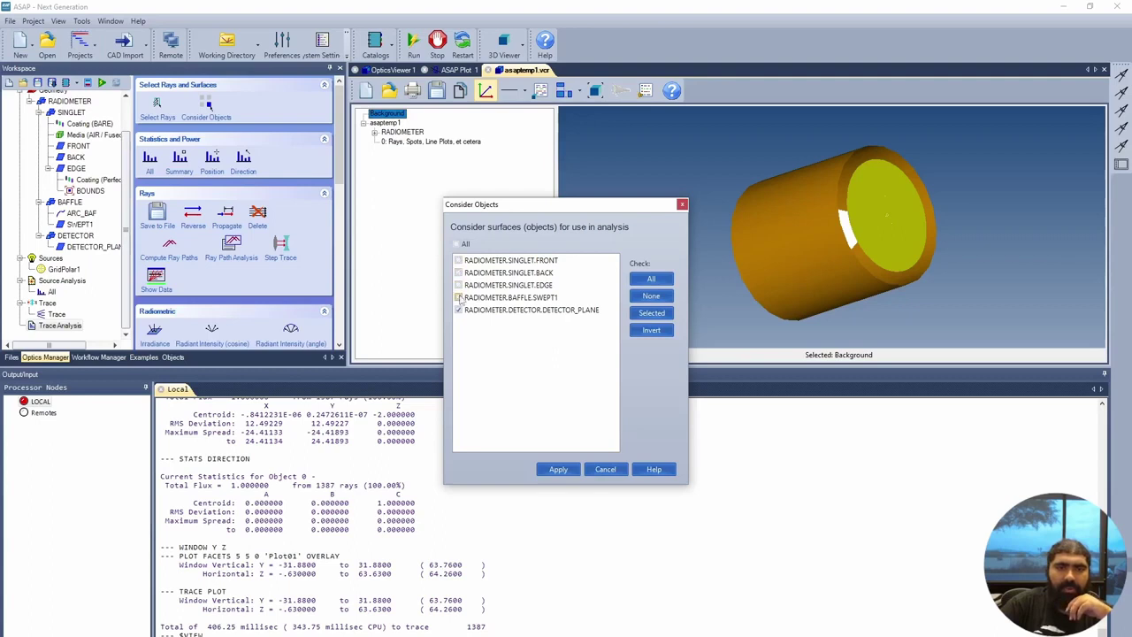
click(458, 297)
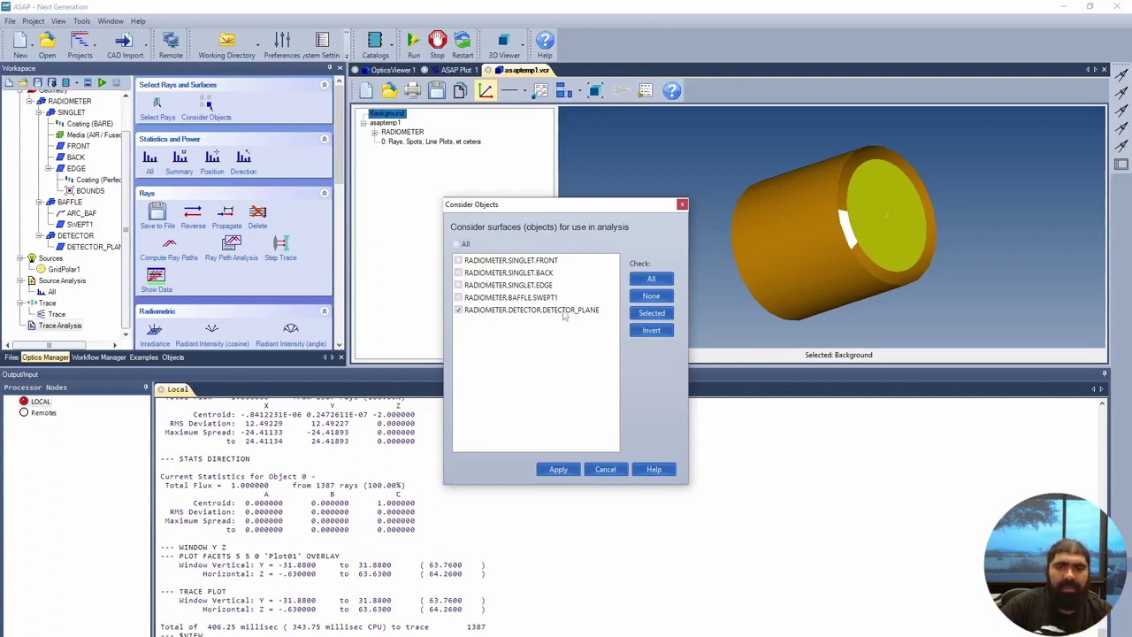
click(557, 469)
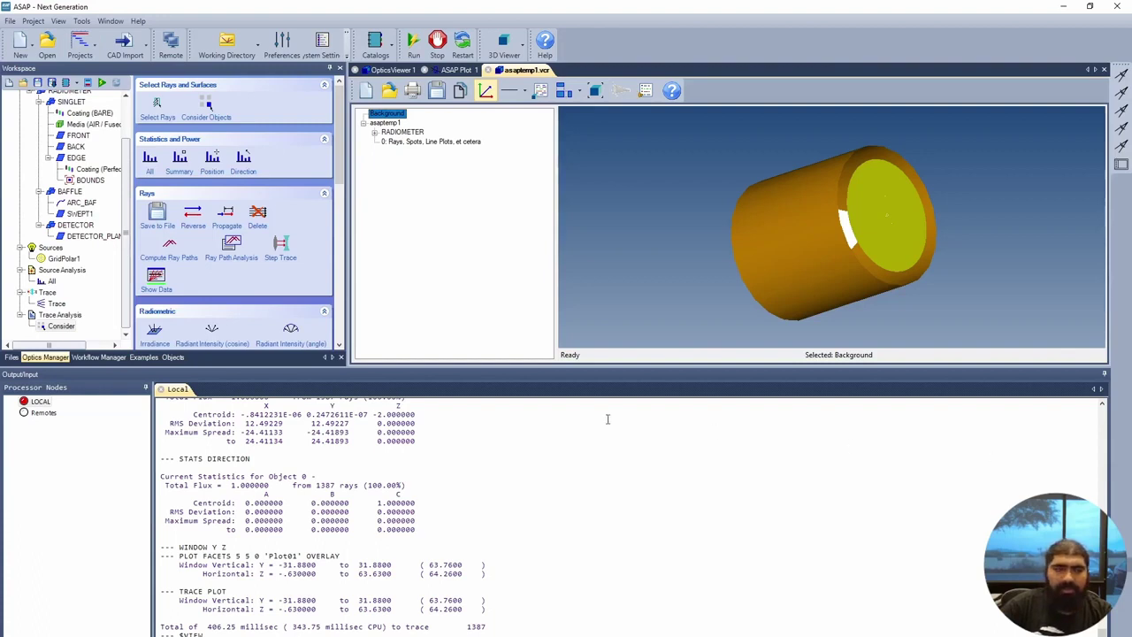
Add an auto-scaled irradiance analysis with a plot, Y vertical, X horizontal, vertical resolution 51 and aspect ratio 1.
scroll(189, 285, down, 2)
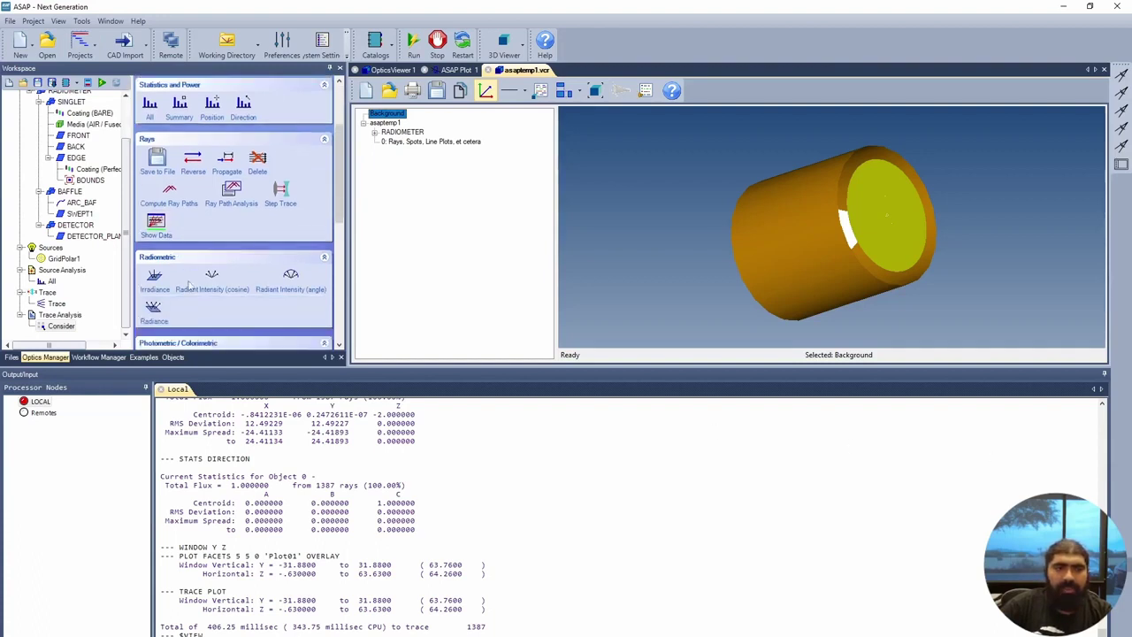
click(155, 279)
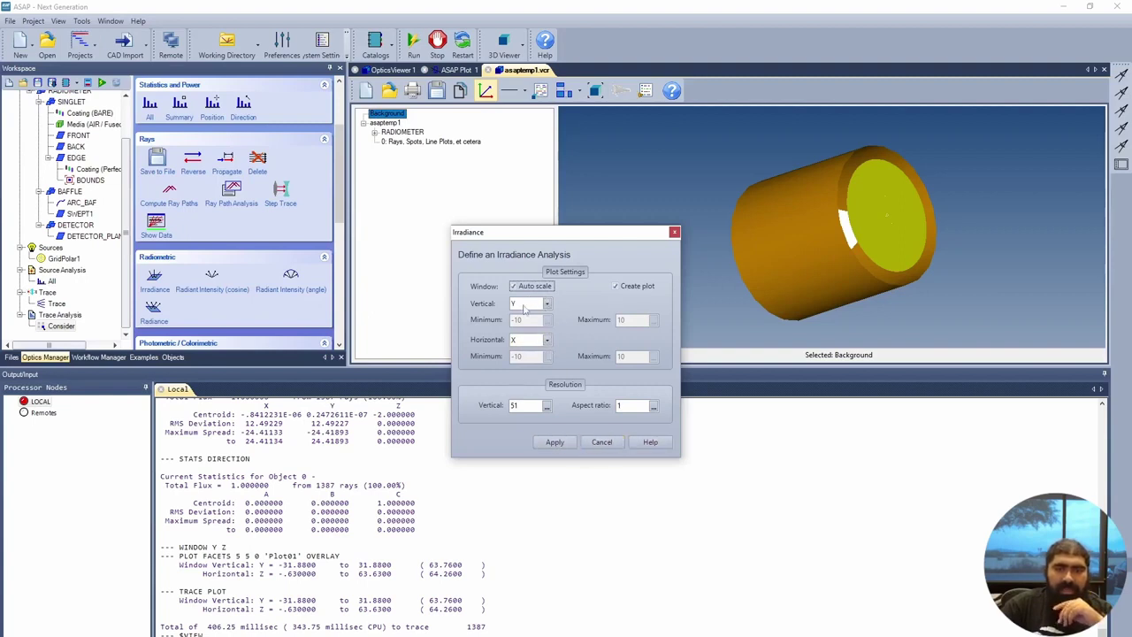
click(555, 441)
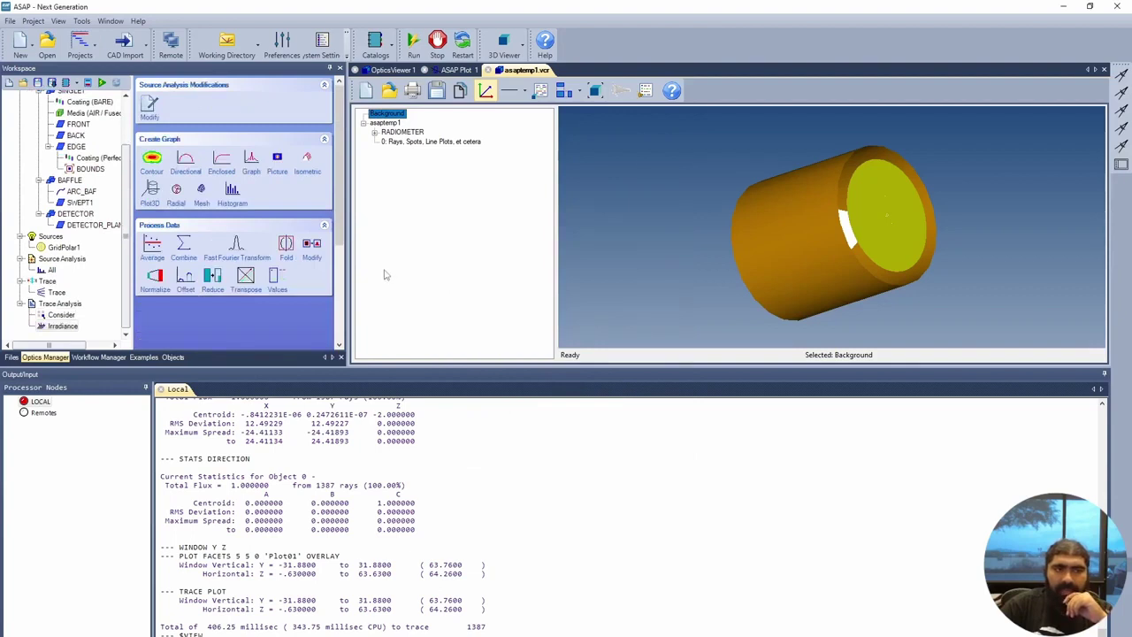
click(58, 316)
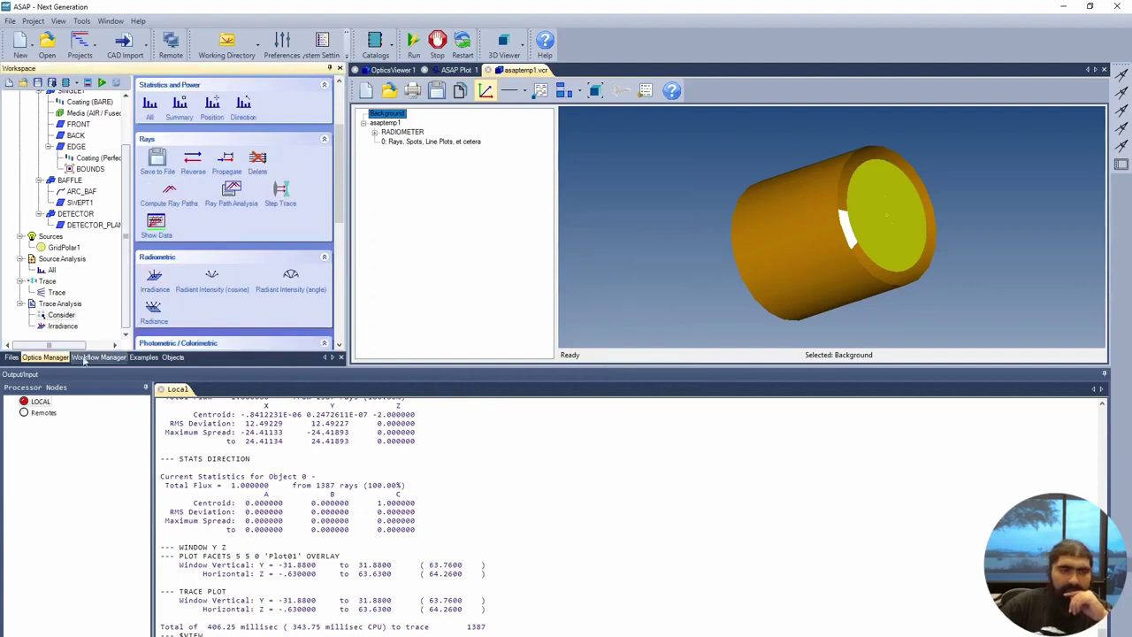
click(69, 327)
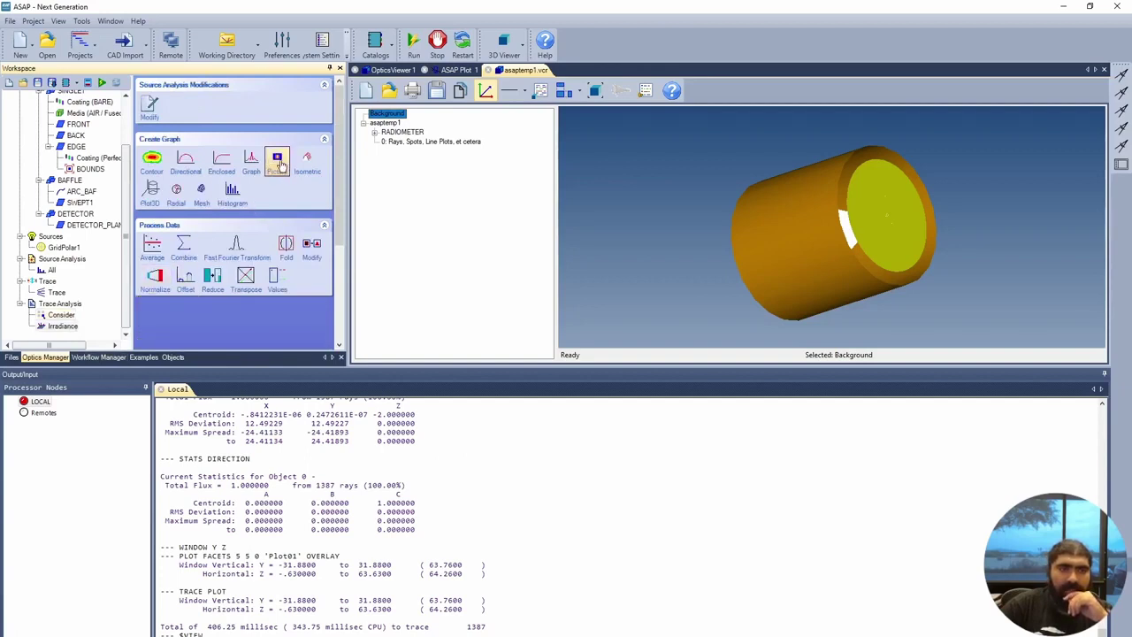
Add a Picture graph and an Isometric graph plotting every 1st line of data to the irradiance analysis.
click(279, 164)
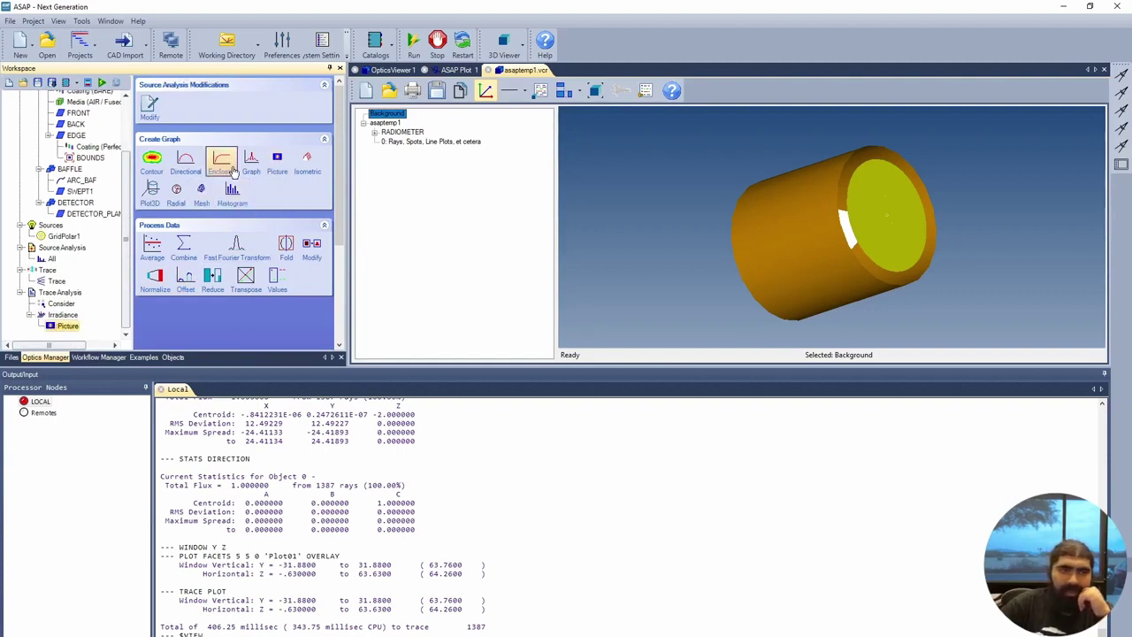
click(306, 159)
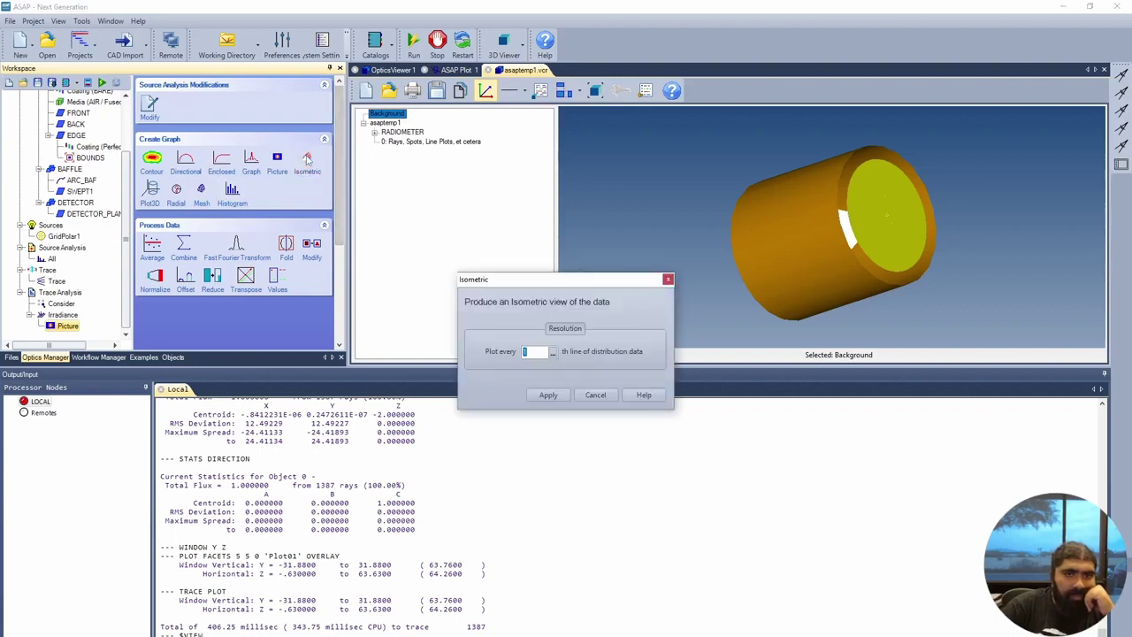
click(549, 395)
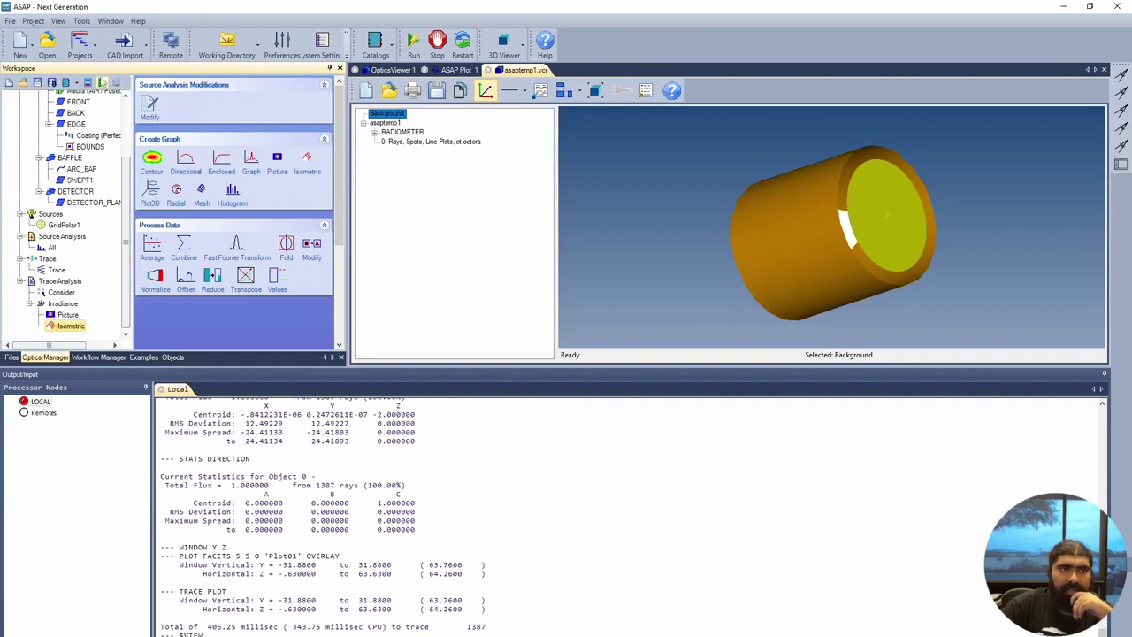
Run the optical system and compare the detector spot plot with the ray trace side view.
click(100, 82)
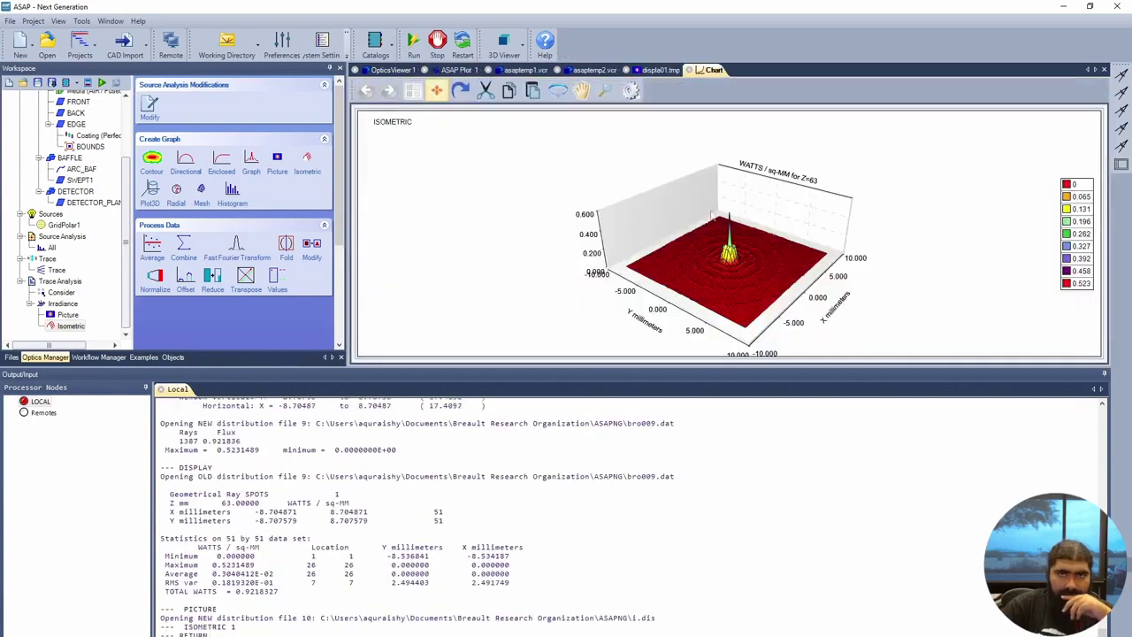
click(593, 70)
click(524, 71)
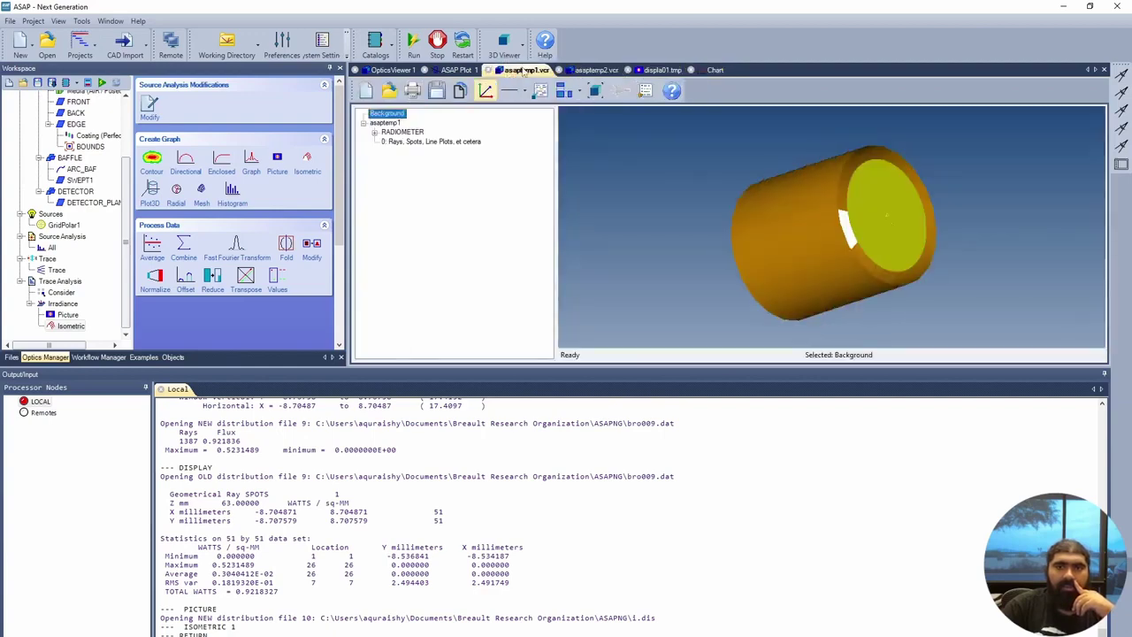
click(448, 70)
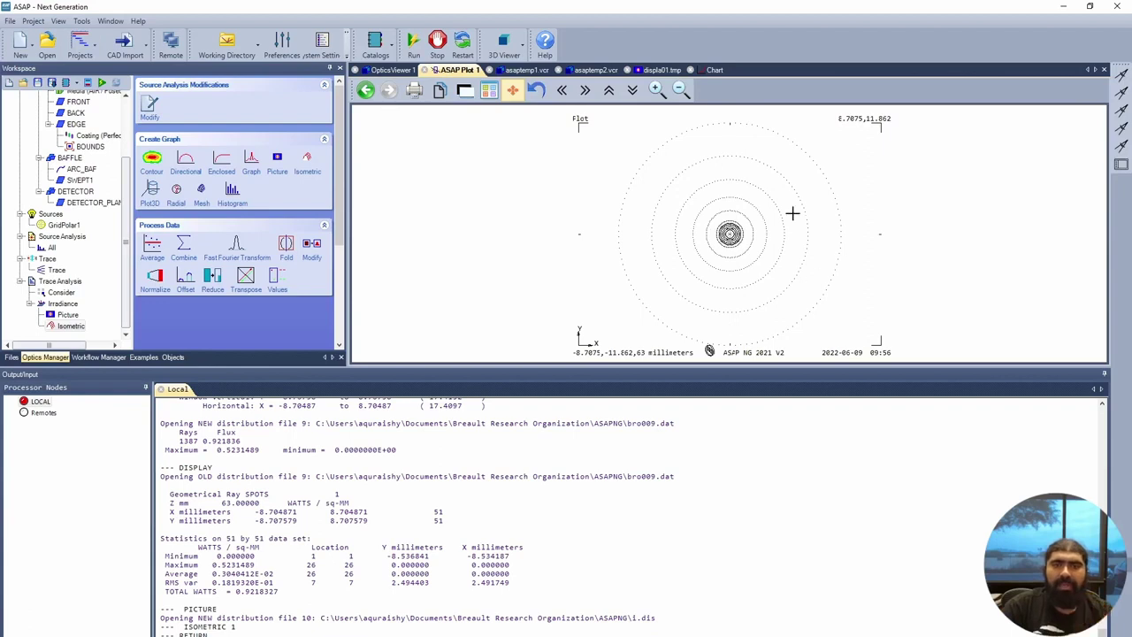
click(366, 90)
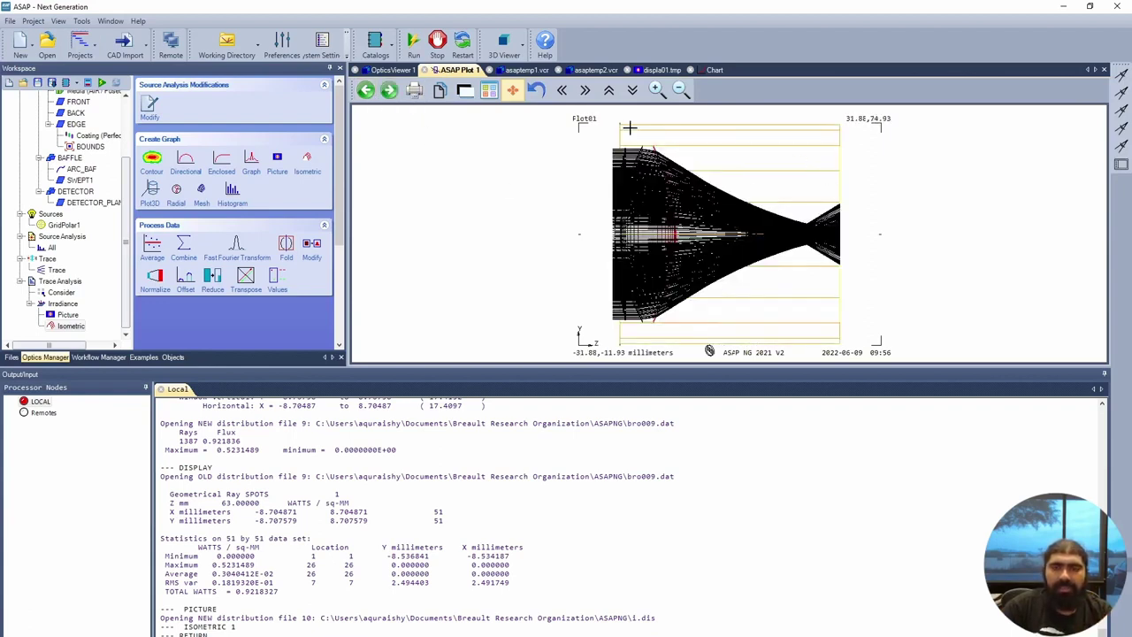
click(389, 89)
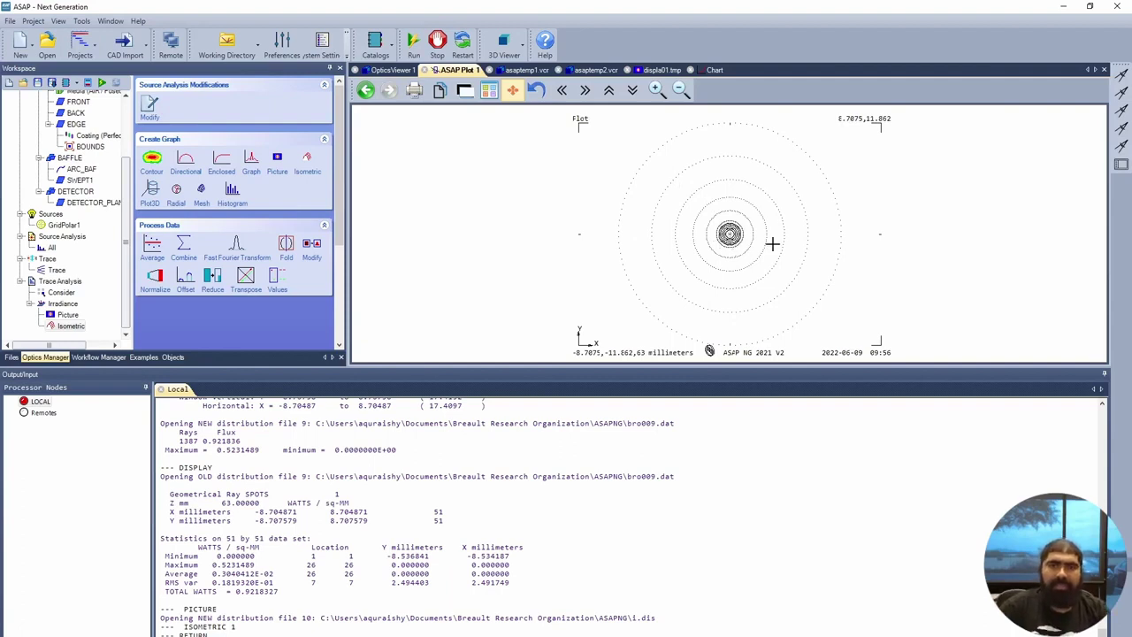
Hide the baffle surface SWEPT1 in the asaptemp1.vcr 3D view and close the asaptemp2.vcr view.
click(526, 72)
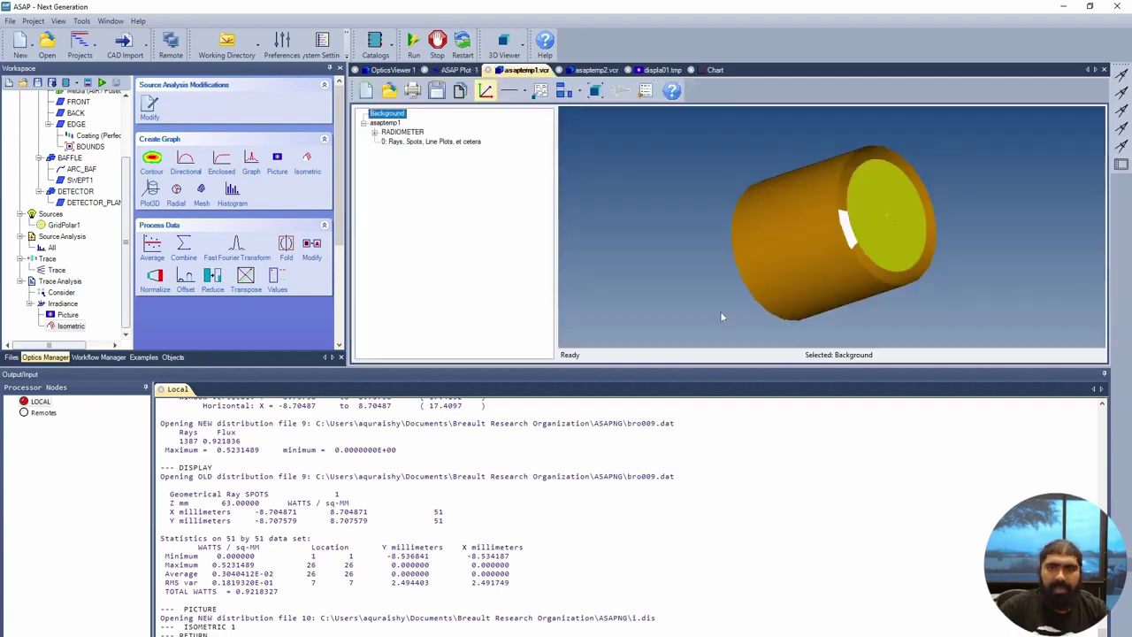
drag(746, 309, 774, 310)
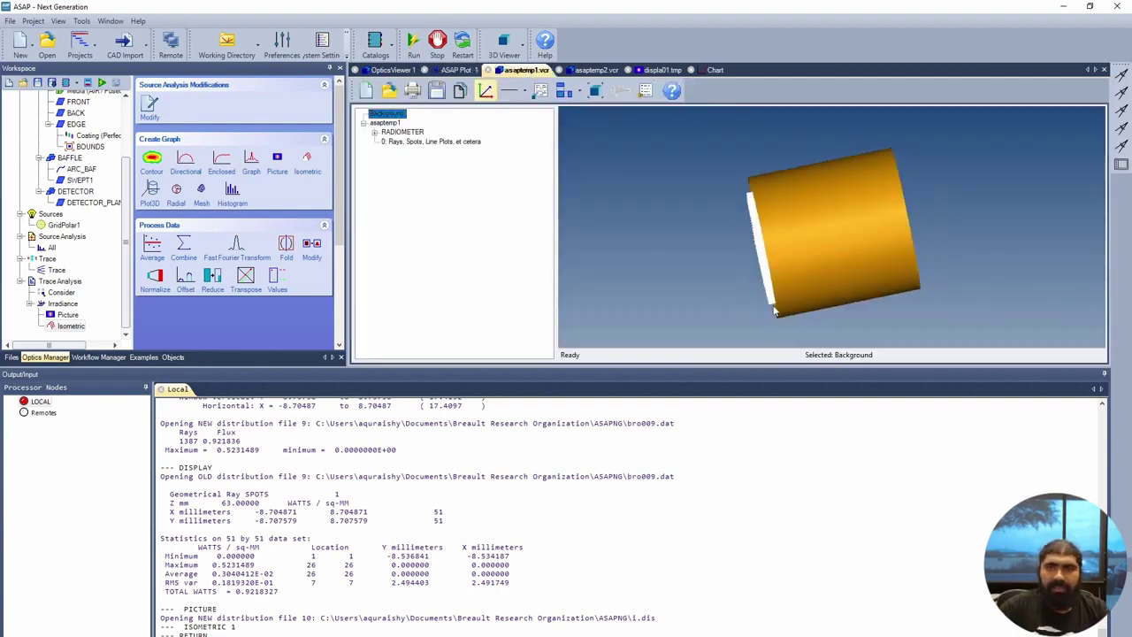
click(877, 250)
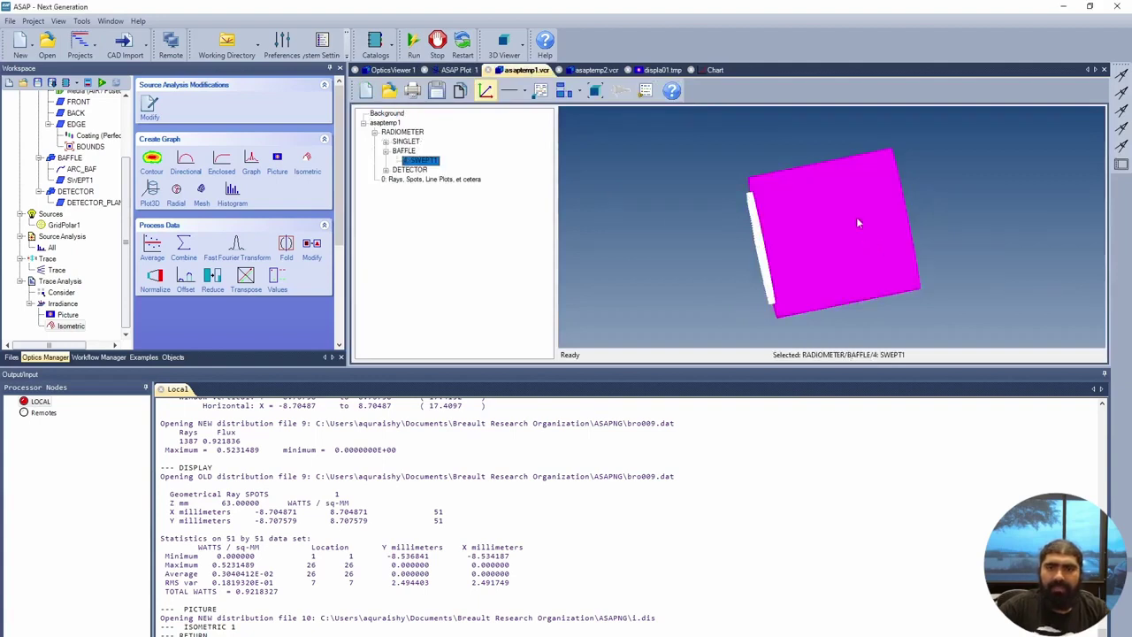
right_click(858, 223)
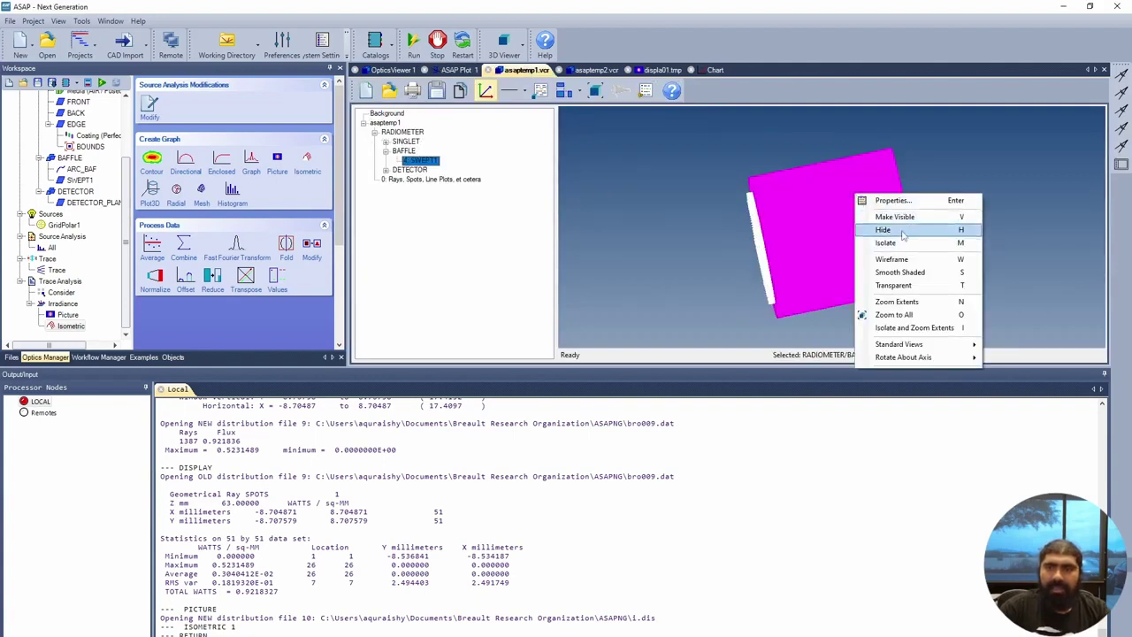
click(885, 230)
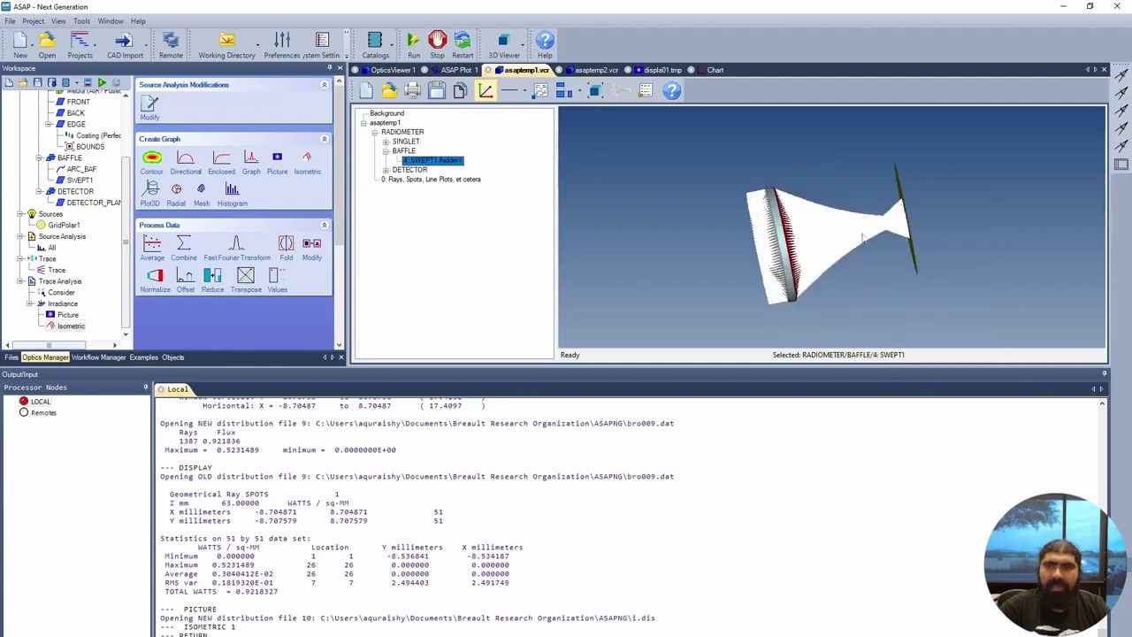
right_click(872, 258)
drag(872, 260, 799, 259)
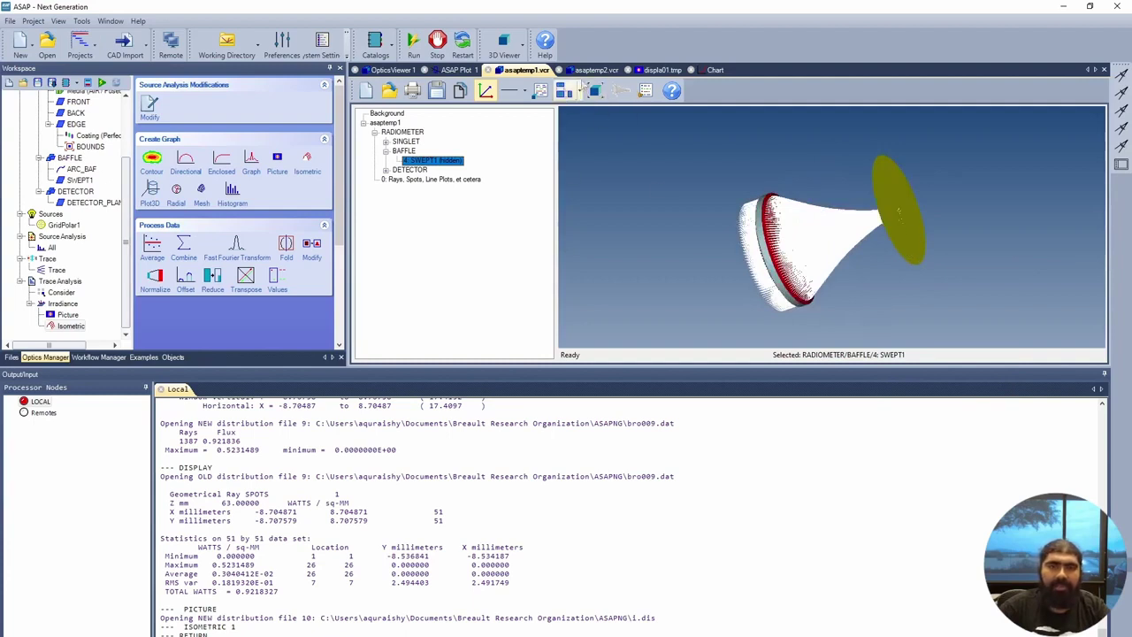
click(584, 71)
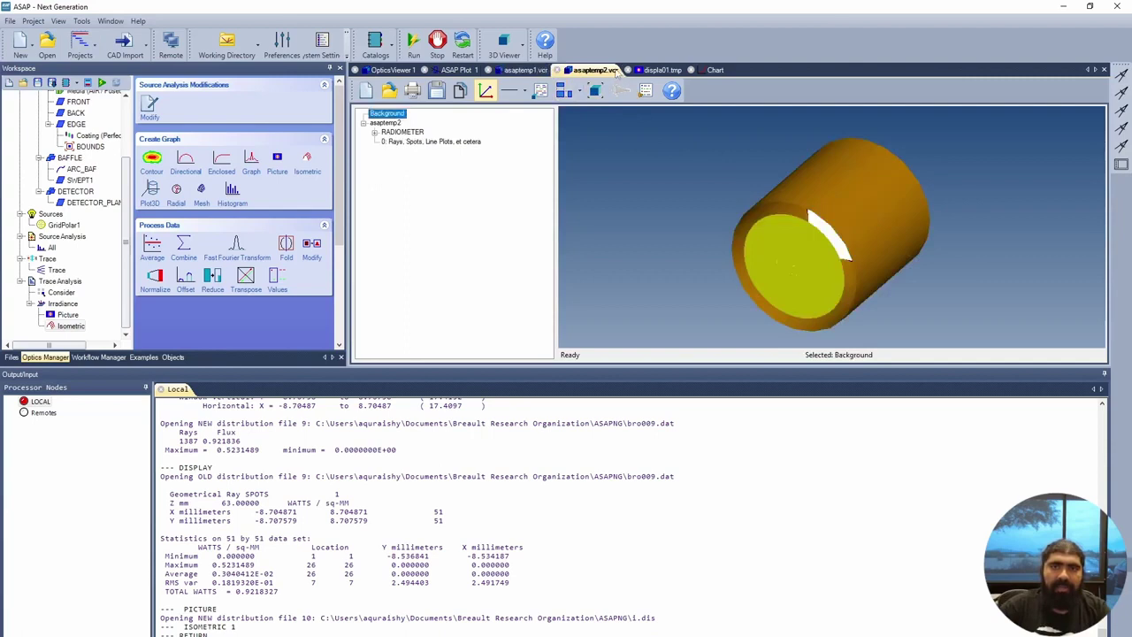
click(556, 71)
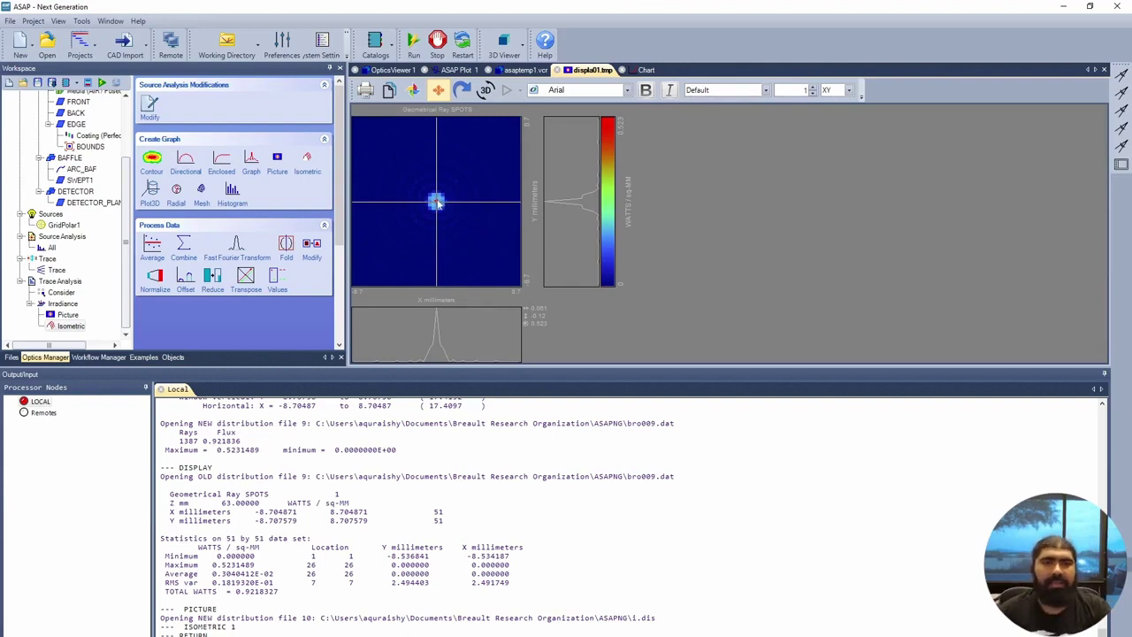
Examine the irradiance peak in the isometric chart from a lower, closer viewing angle.
click(642, 70)
click(769, 270)
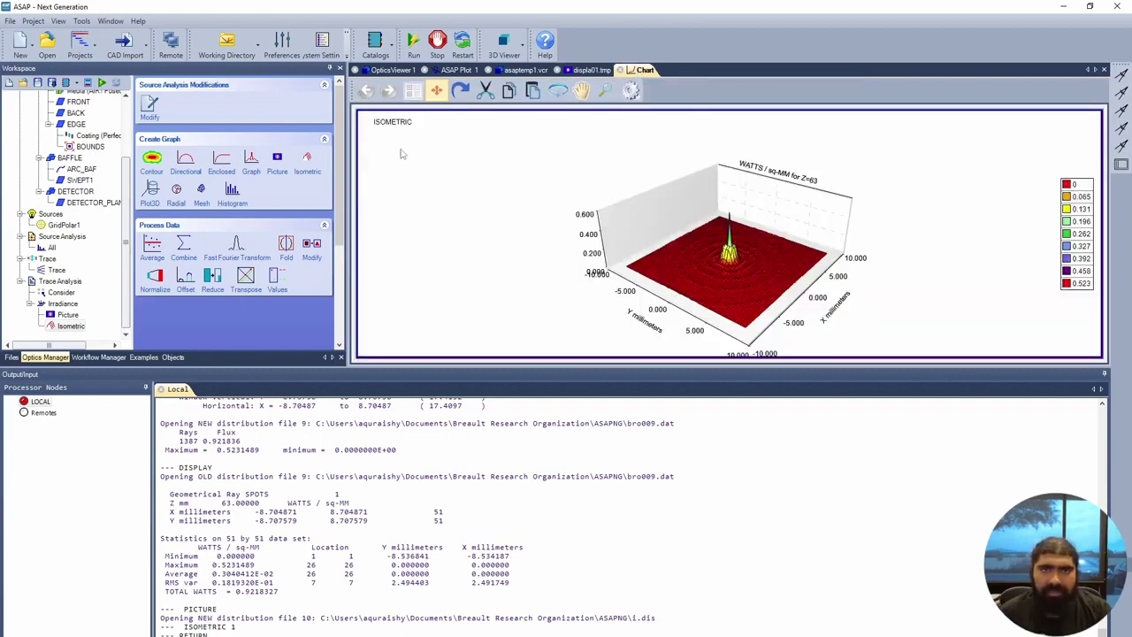
click(558, 94)
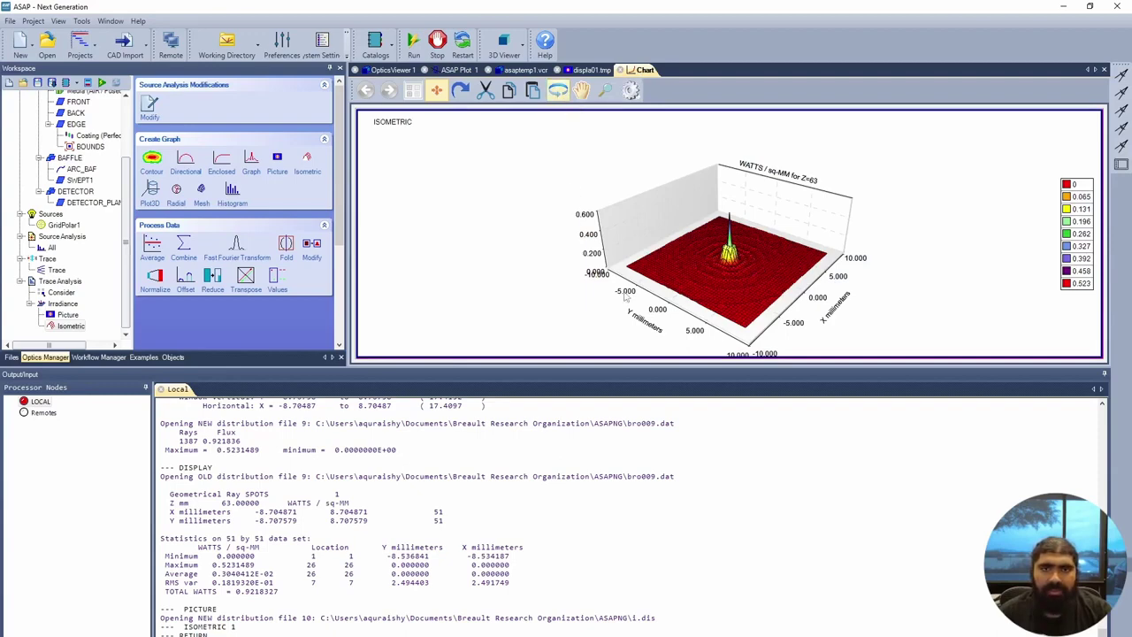
drag(630, 296, 599, 139)
click(582, 94)
drag(758, 242, 772, 176)
click(605, 92)
drag(774, 317, 783, 174)
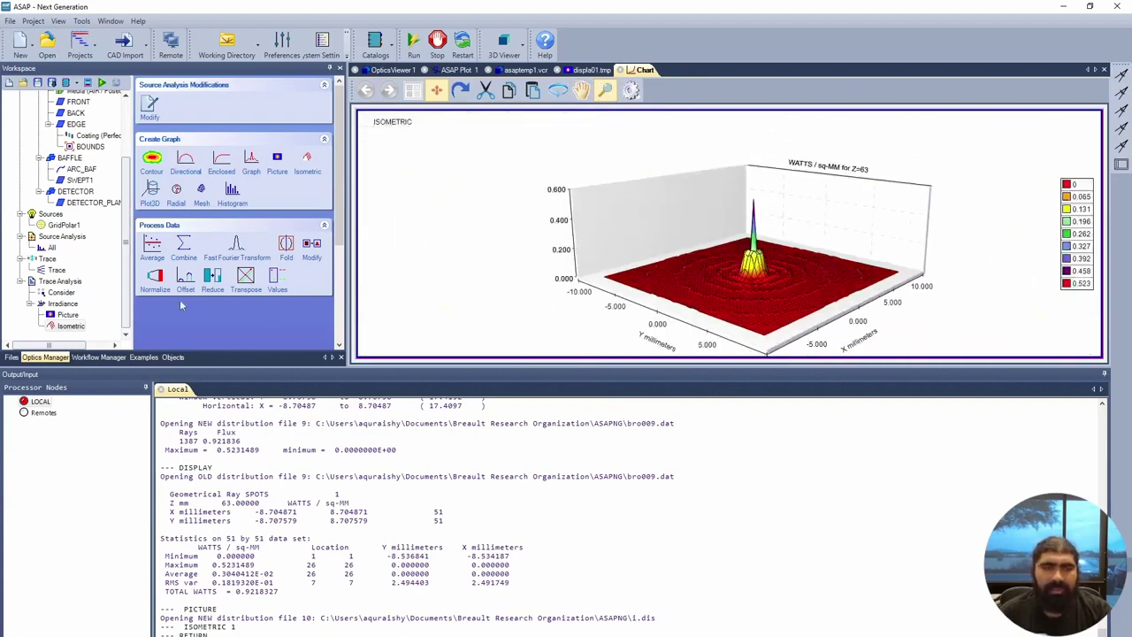
Review the Isometric graph's line-interval setting and revisit the irradiance picture and 3D ray view.
right_click(70, 326)
click(113, 349)
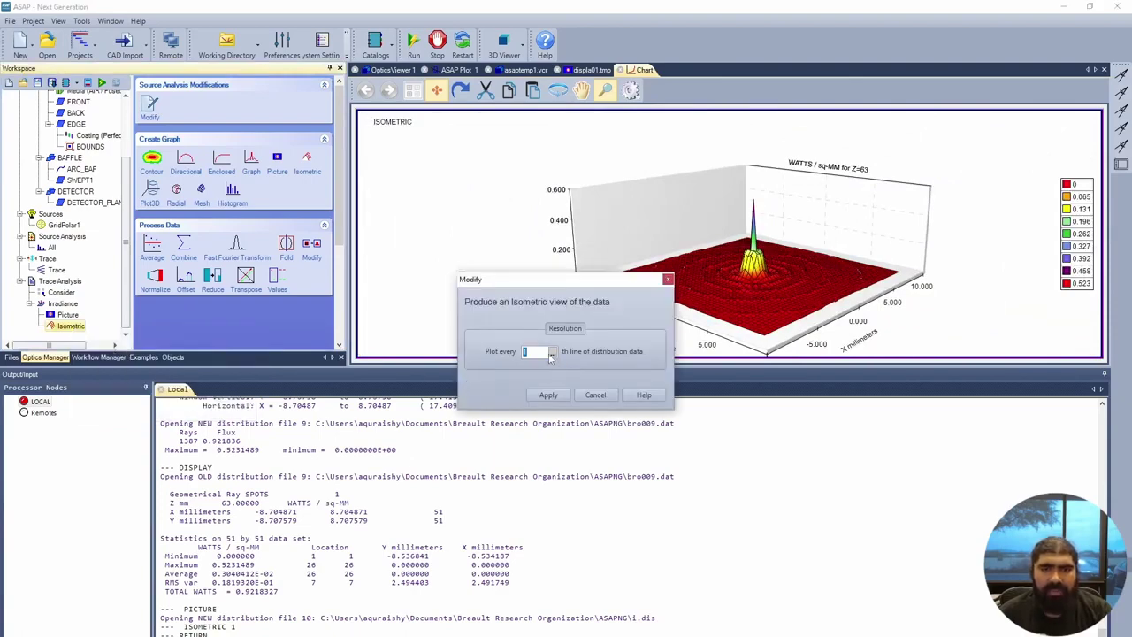
click(549, 396)
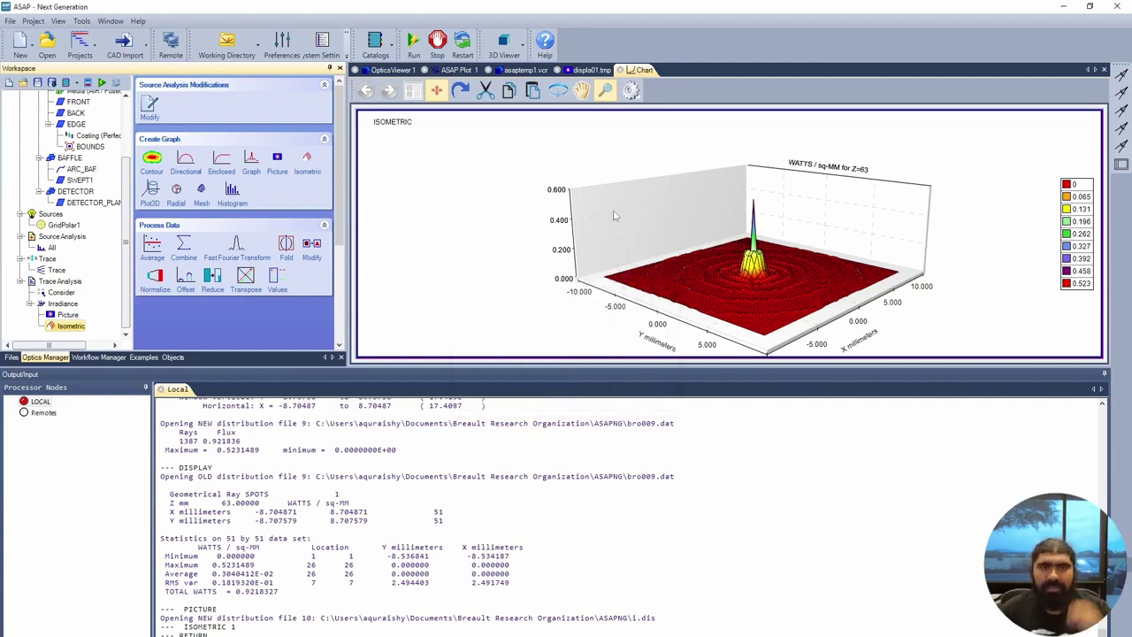
click(590, 70)
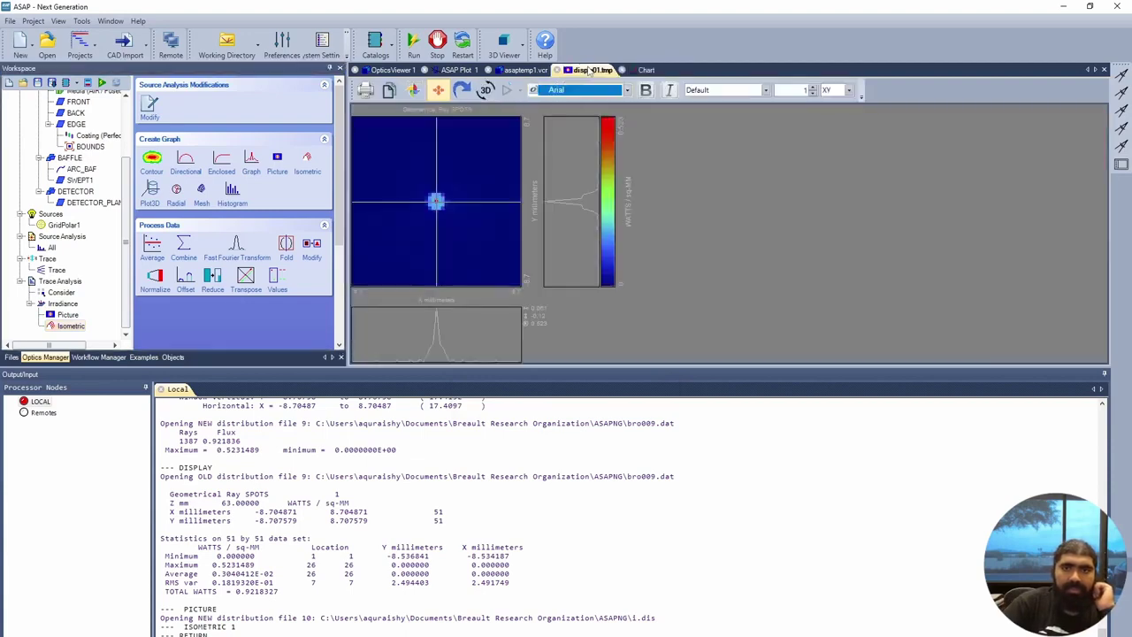
click(531, 71)
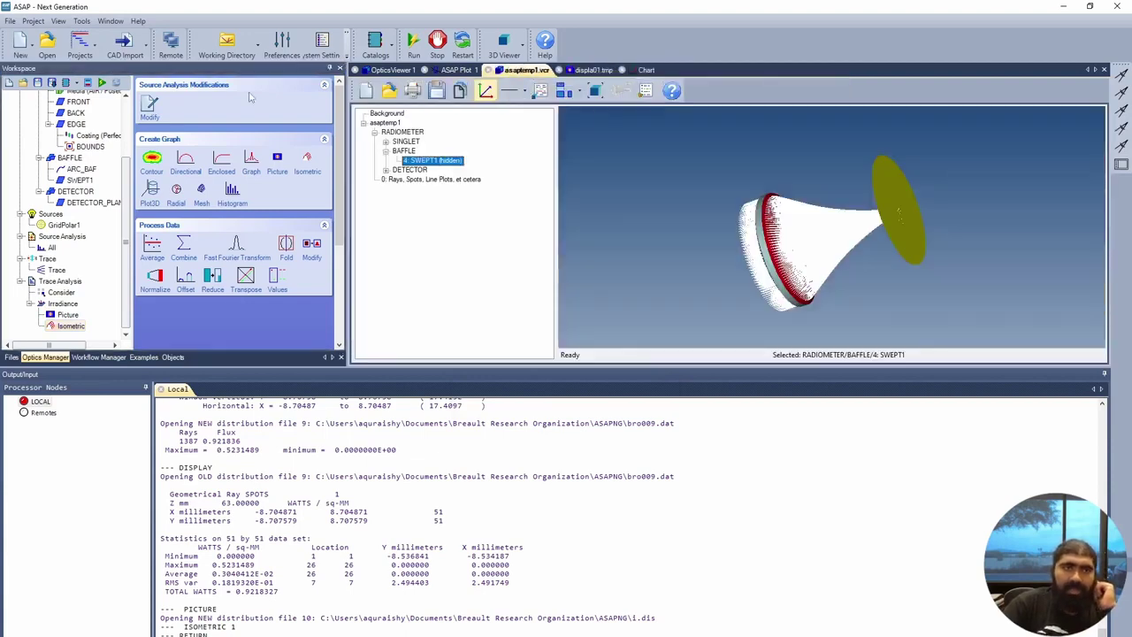
Set the detector distance variable DET_DST to 73 and apply it to the optical system.
drag(130, 142, 125, 94)
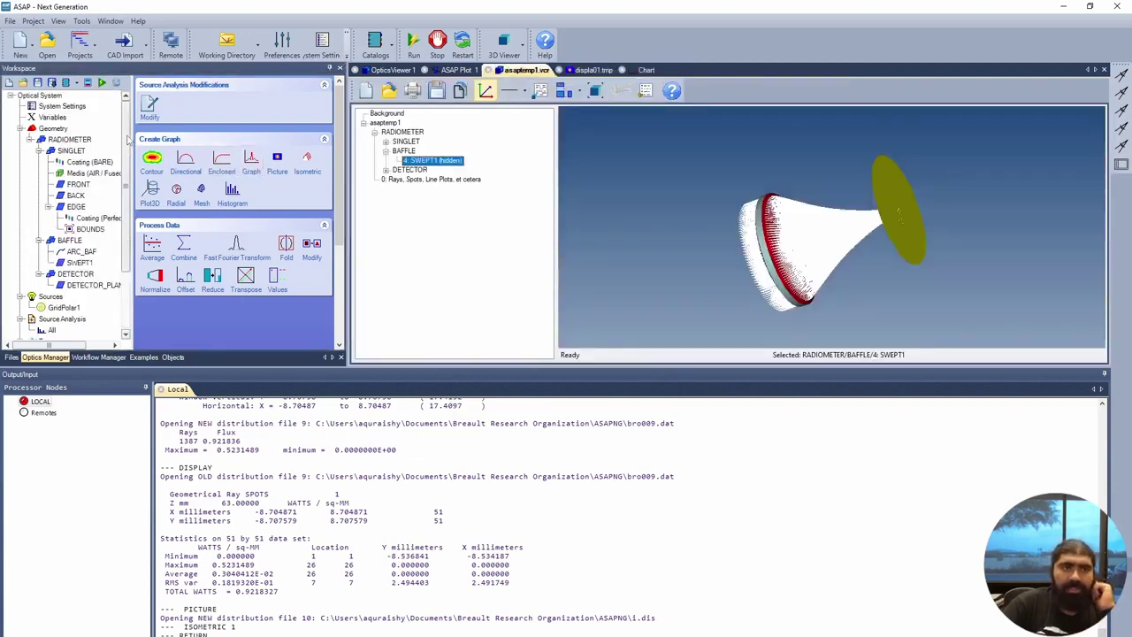
click(55, 119)
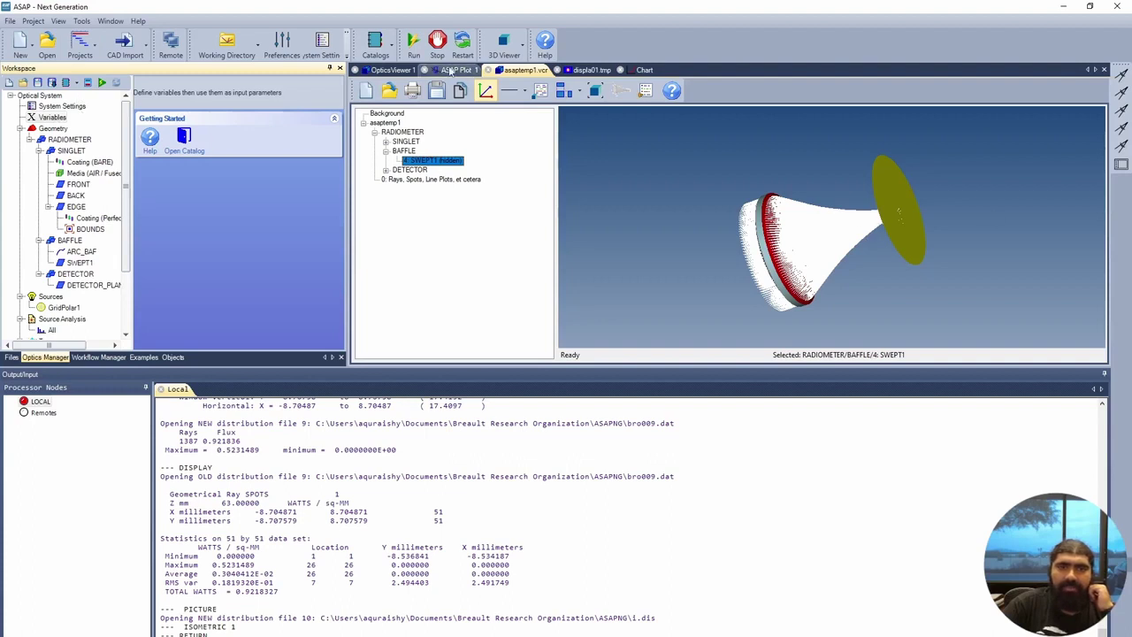
click(451, 71)
click(392, 71)
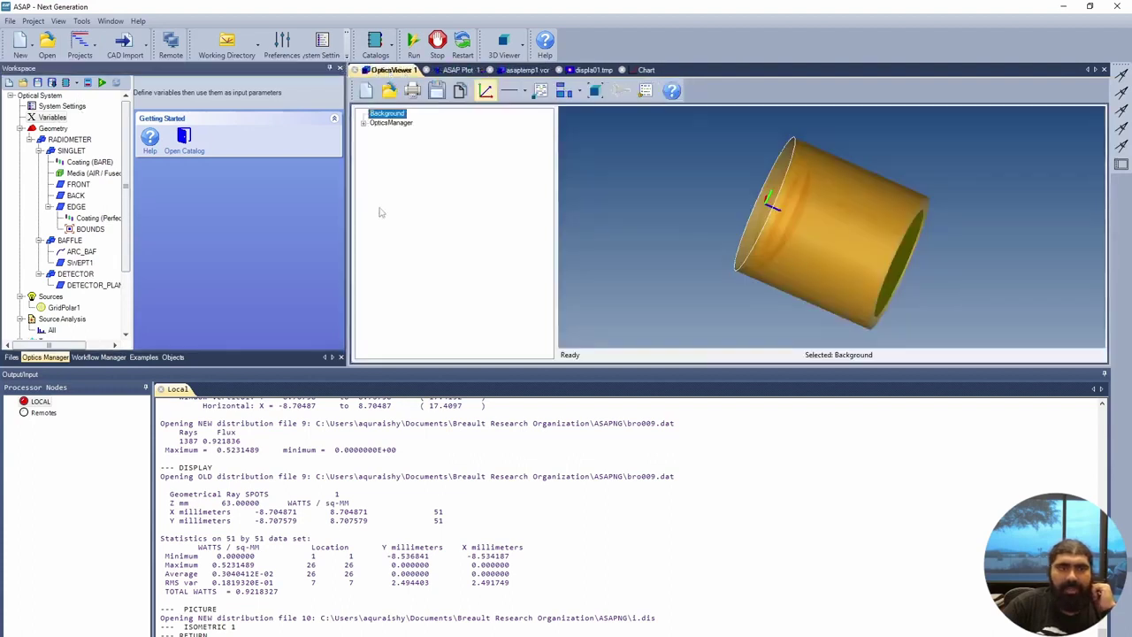
click(57, 119)
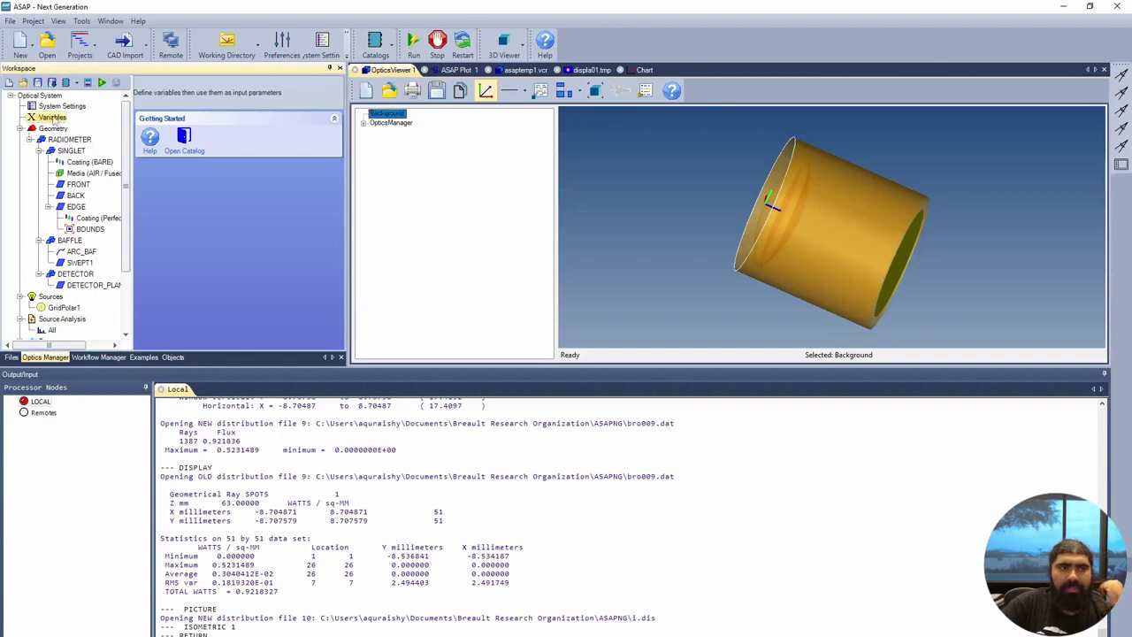
double_click(53, 118)
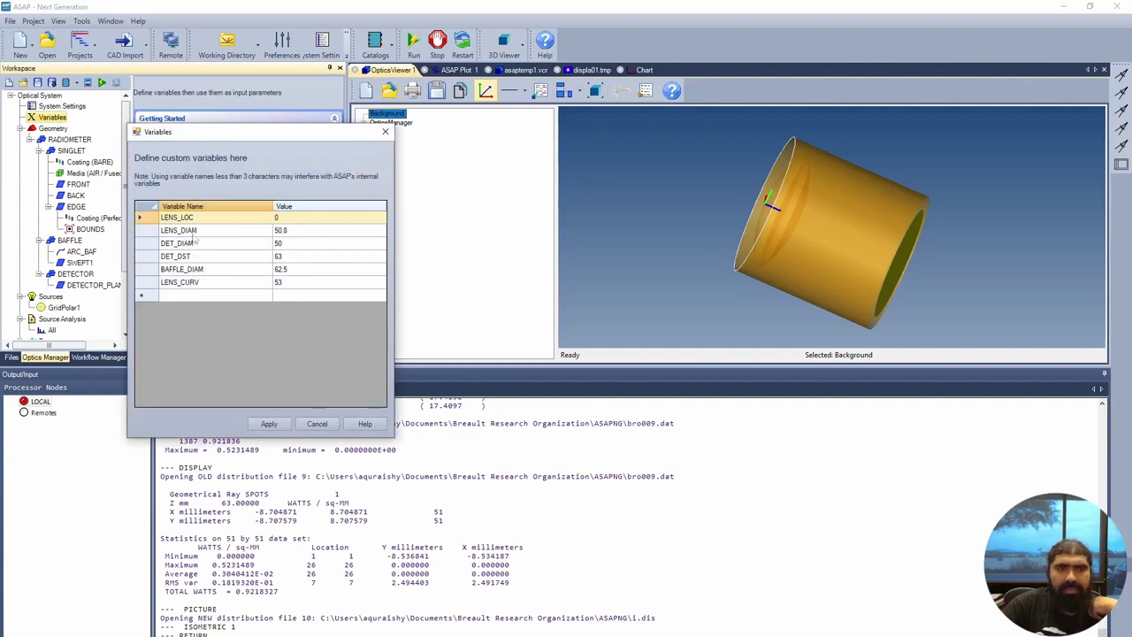
click(287, 258)
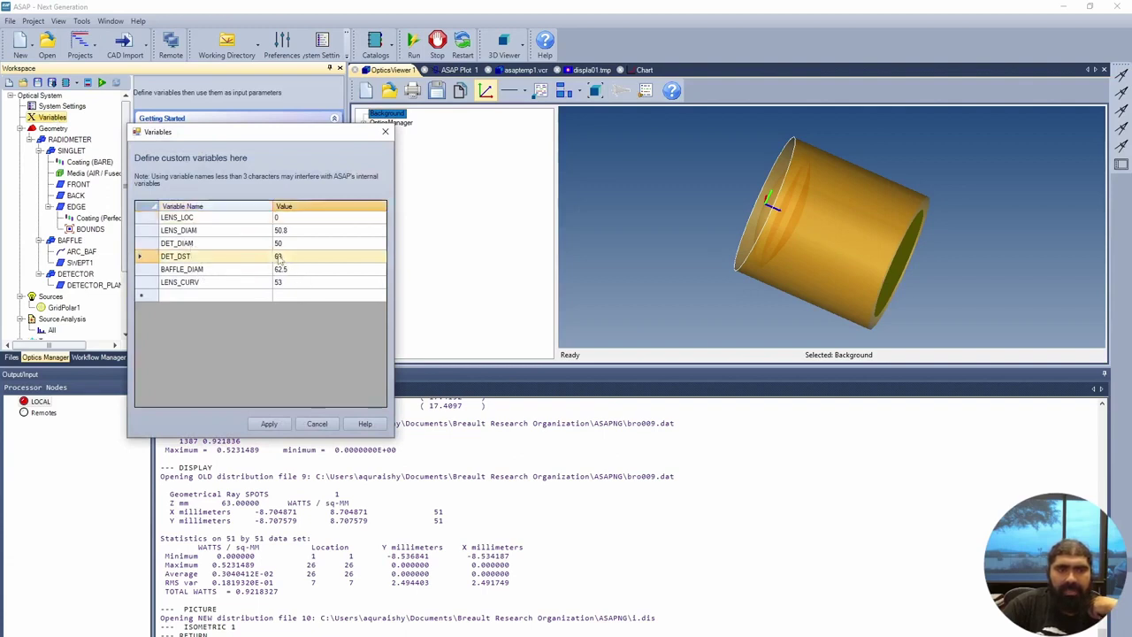
click(279, 257)
text(75)
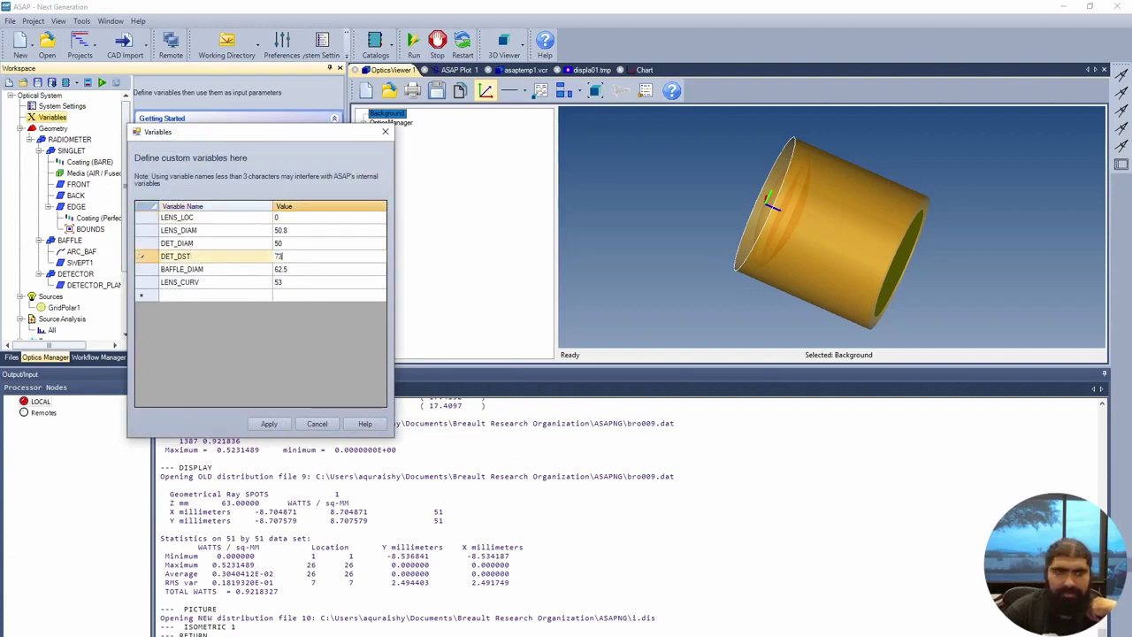
key(Return)
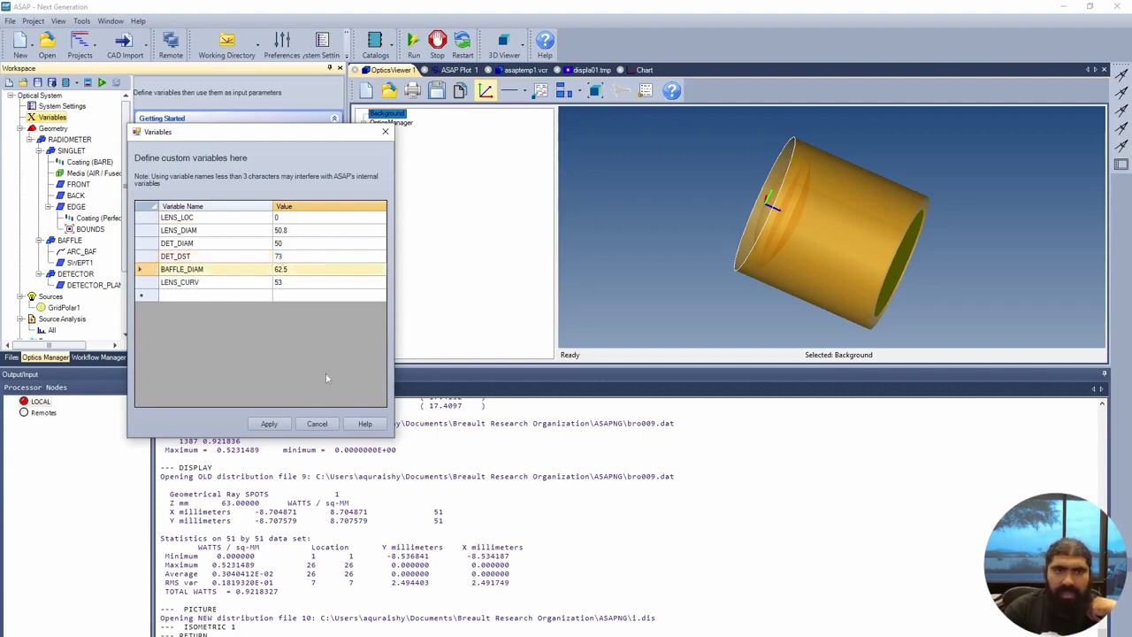
click(283, 426)
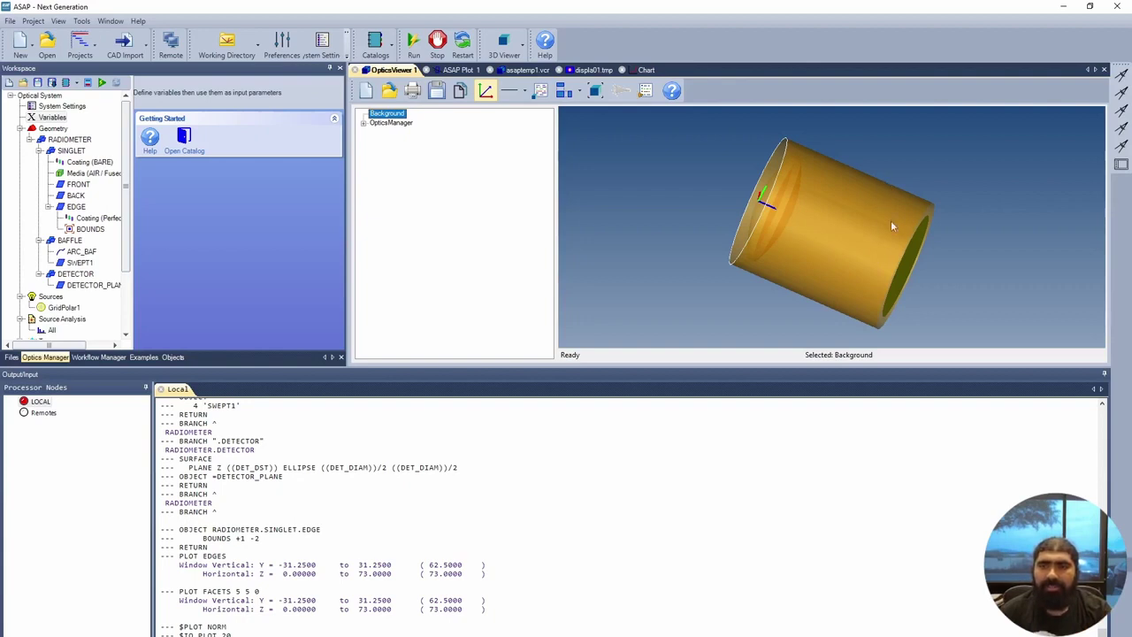
Check the lengthened geometry, rerun the optical system, and compare the irradiance pictures displa01.tmp and displa02.tmp.
drag(946, 282, 904, 274)
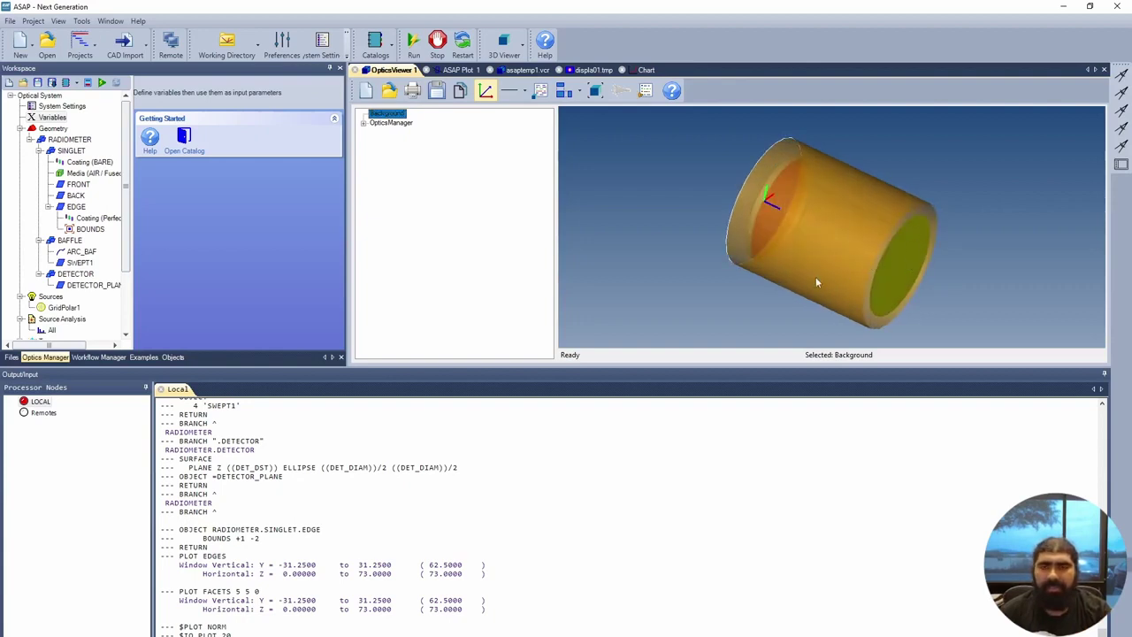
drag(816, 277, 847, 293)
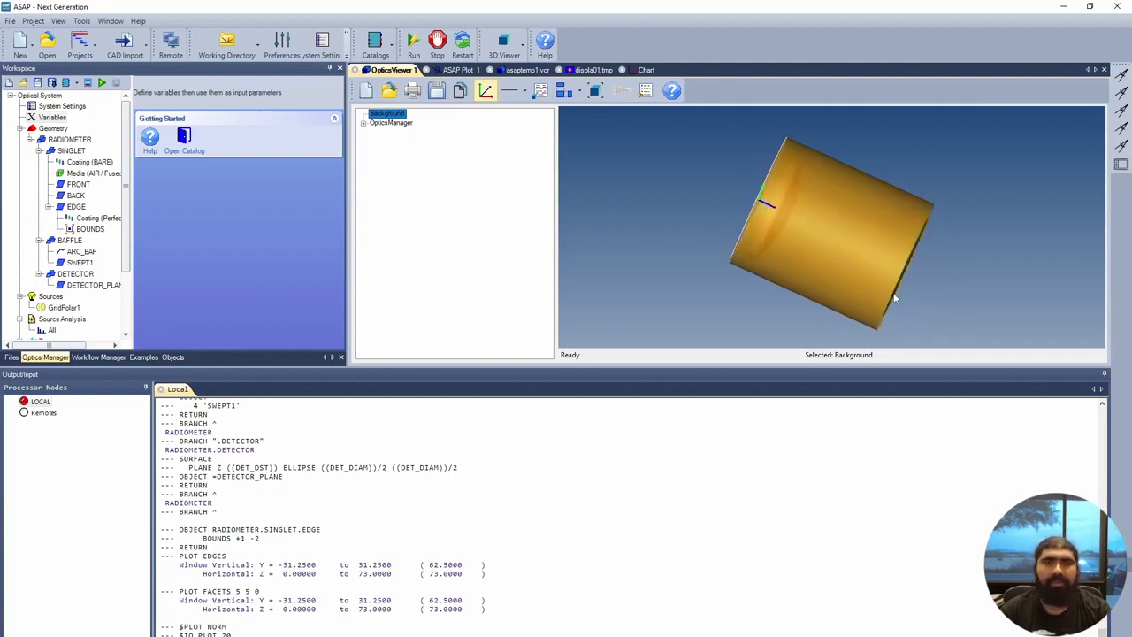
click(103, 83)
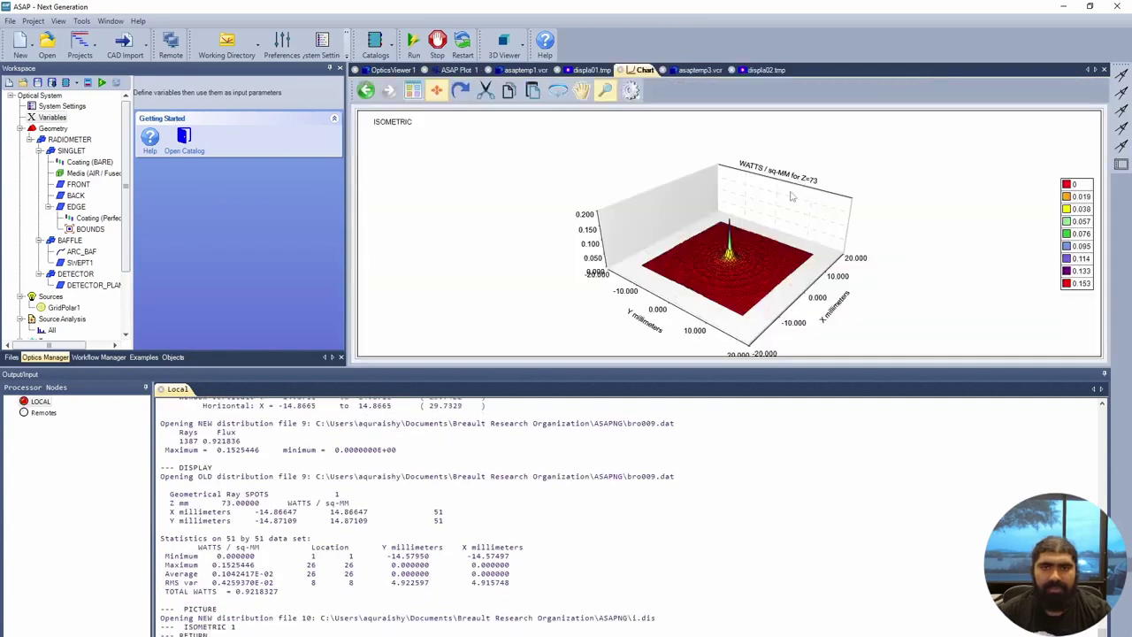
click(591, 70)
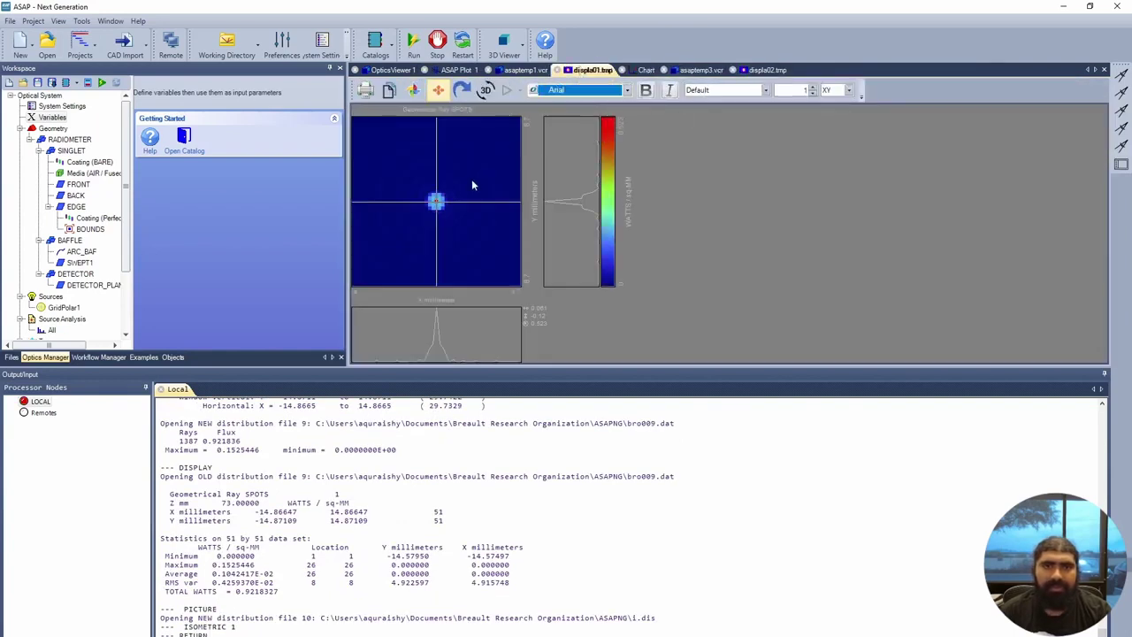
click(766, 70)
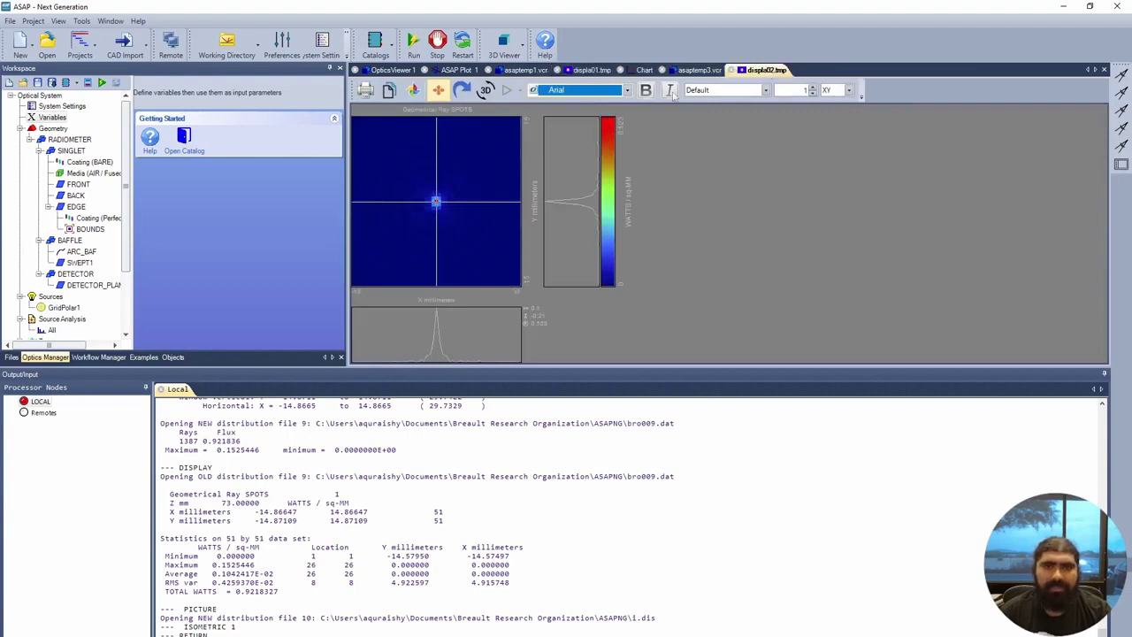
click(581, 71)
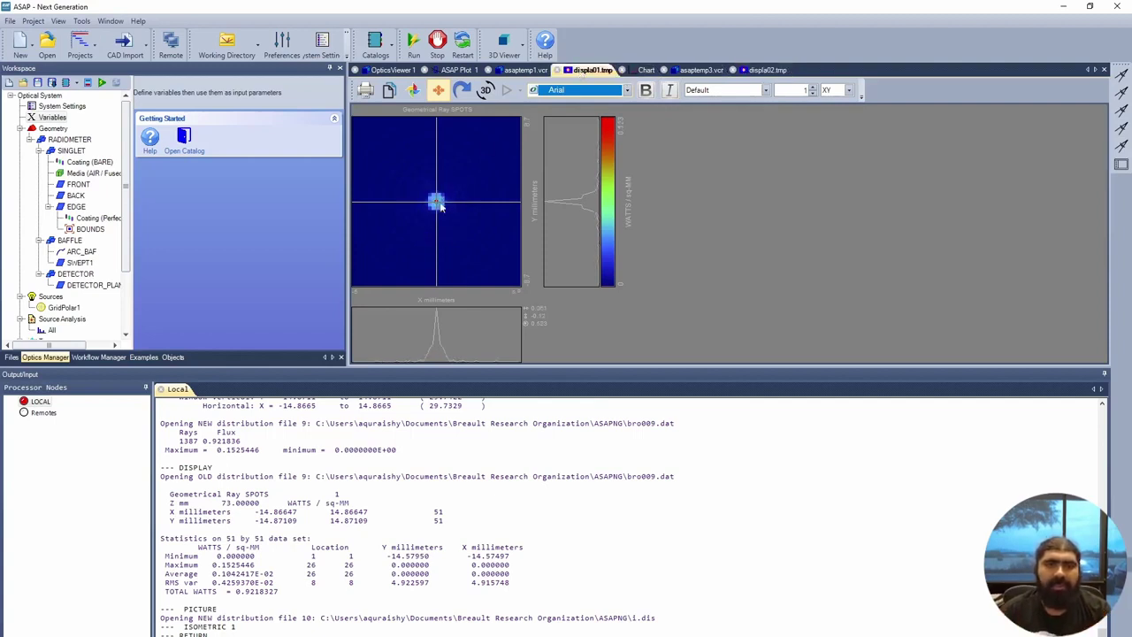
click(766, 70)
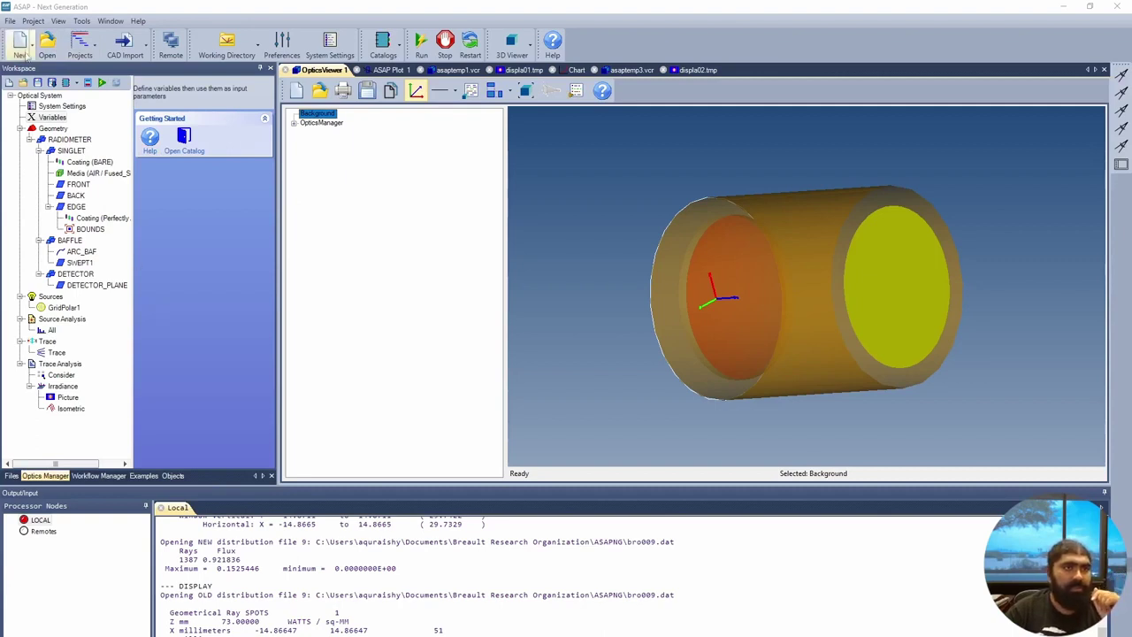
Save the optical system as an ASAP geometry (.sdx) file named radiometer in the ASAPNG folder.
click(10, 21)
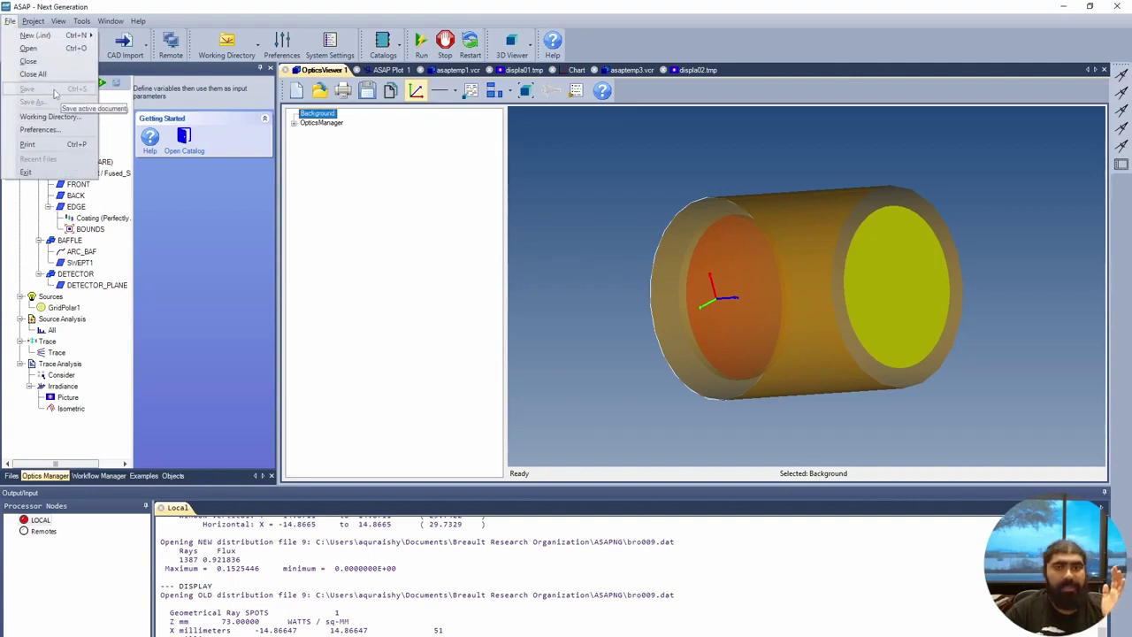
click(211, 261)
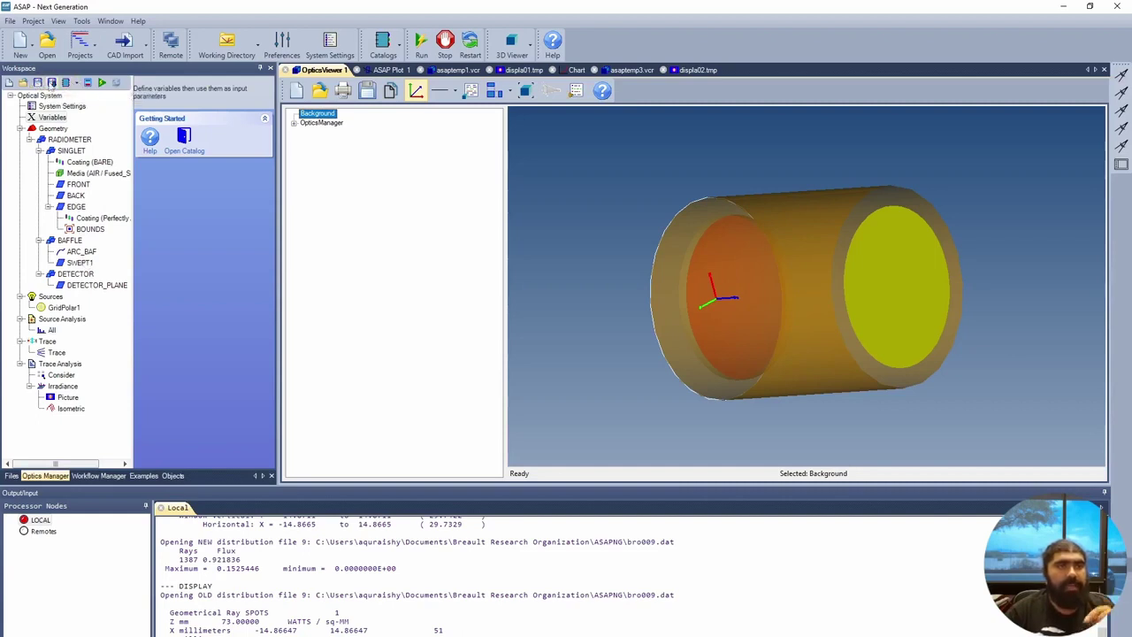
click(37, 83)
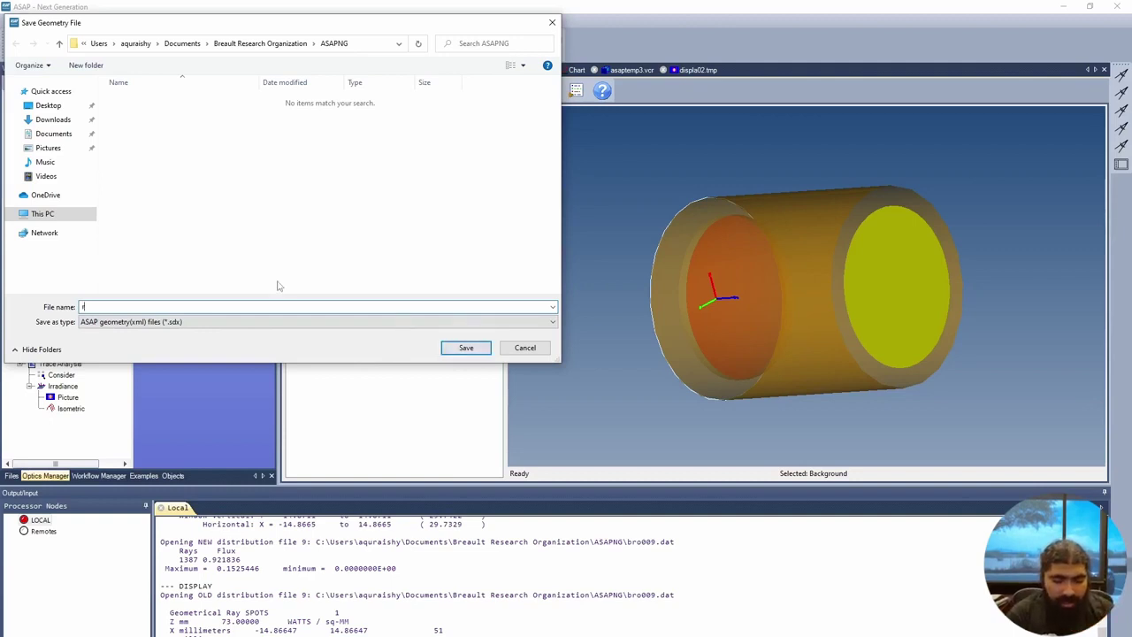
text(adiometer)
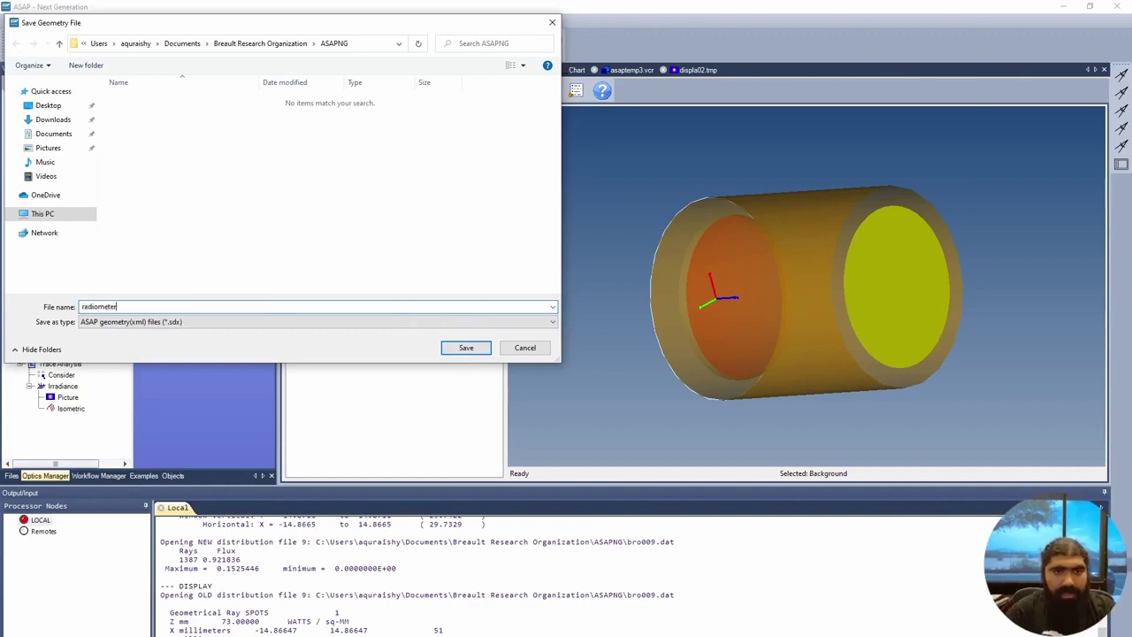